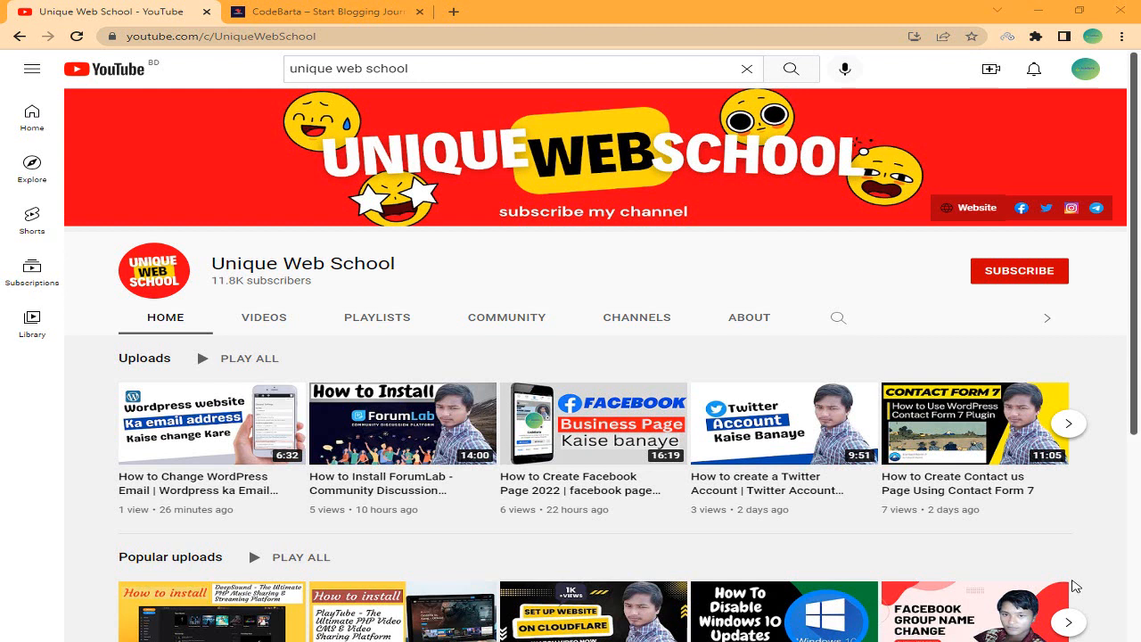
- Switch to the CodeBarta site, enter its WordPress dashboard and open the page for adding new plugins
{"action": "left_click", "coordinate": [285, 15]}
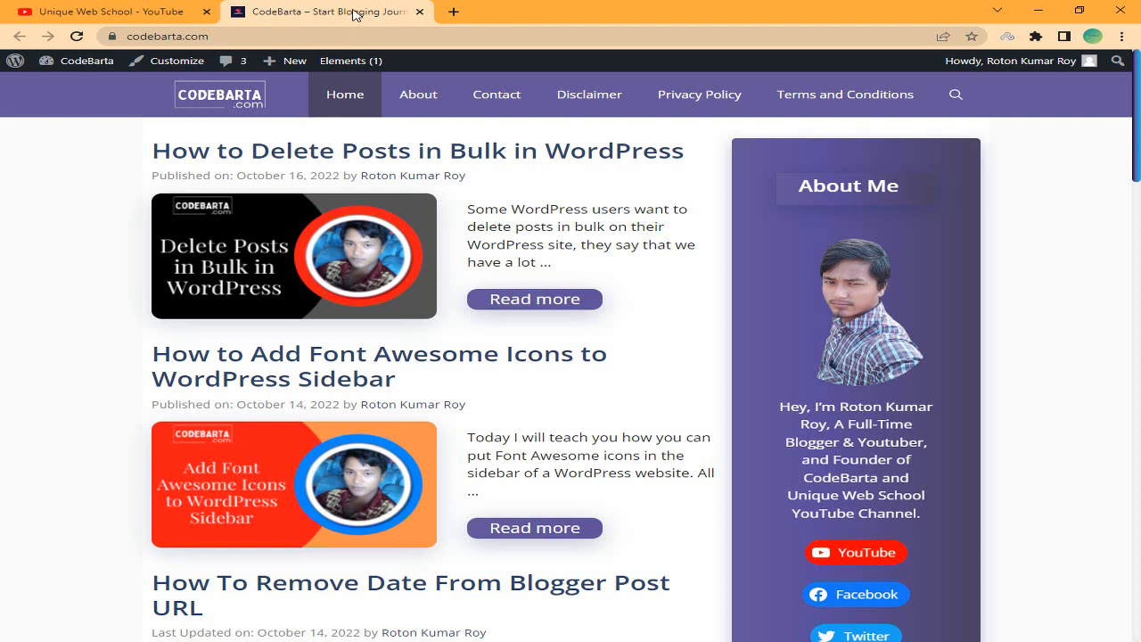
{"action": "scroll", "coordinate": [211, 108], "scroll_direction": "down", "scroll_amount": 4}
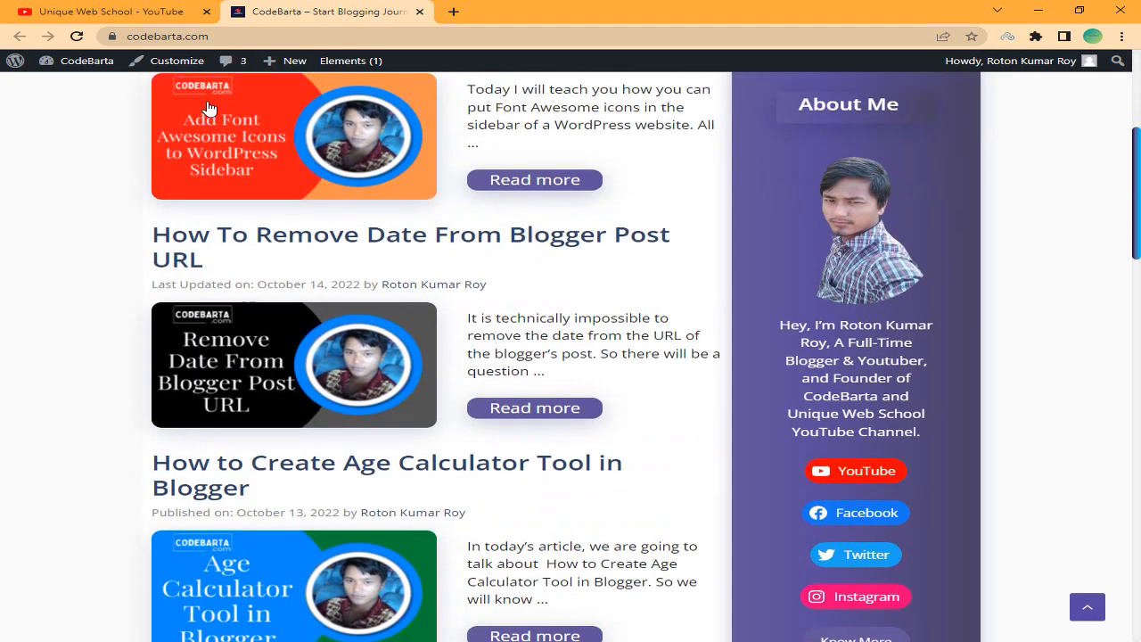
{"action": "scroll", "coordinate": [205, 108], "scroll_direction": "up", "scroll_amount": 4}
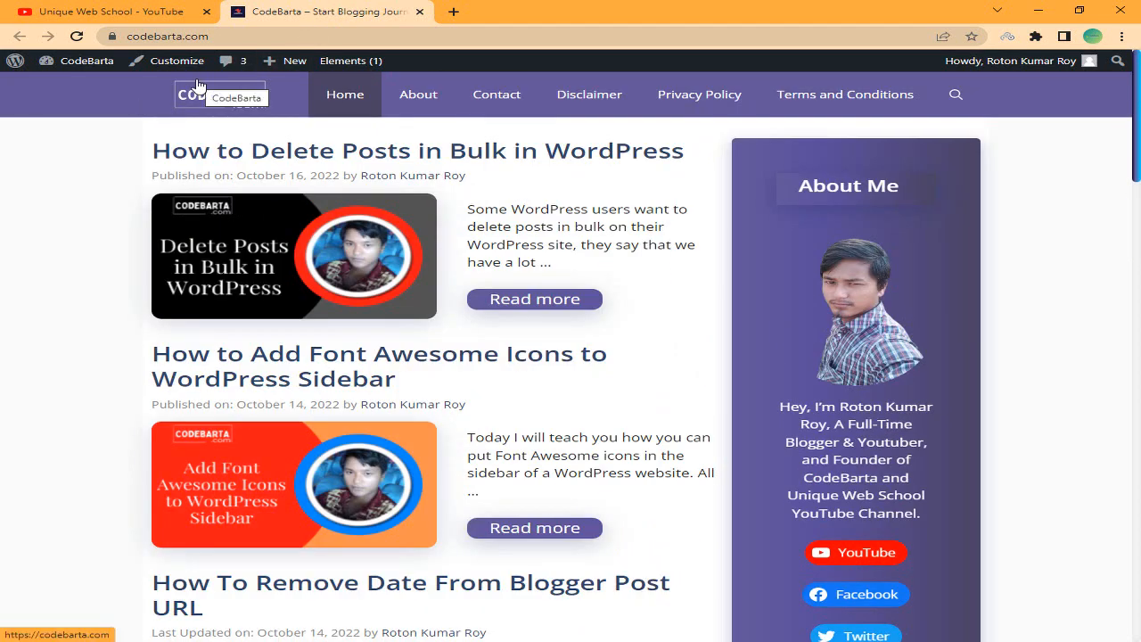
{"action": "left_click", "coordinate": [105, 69]}
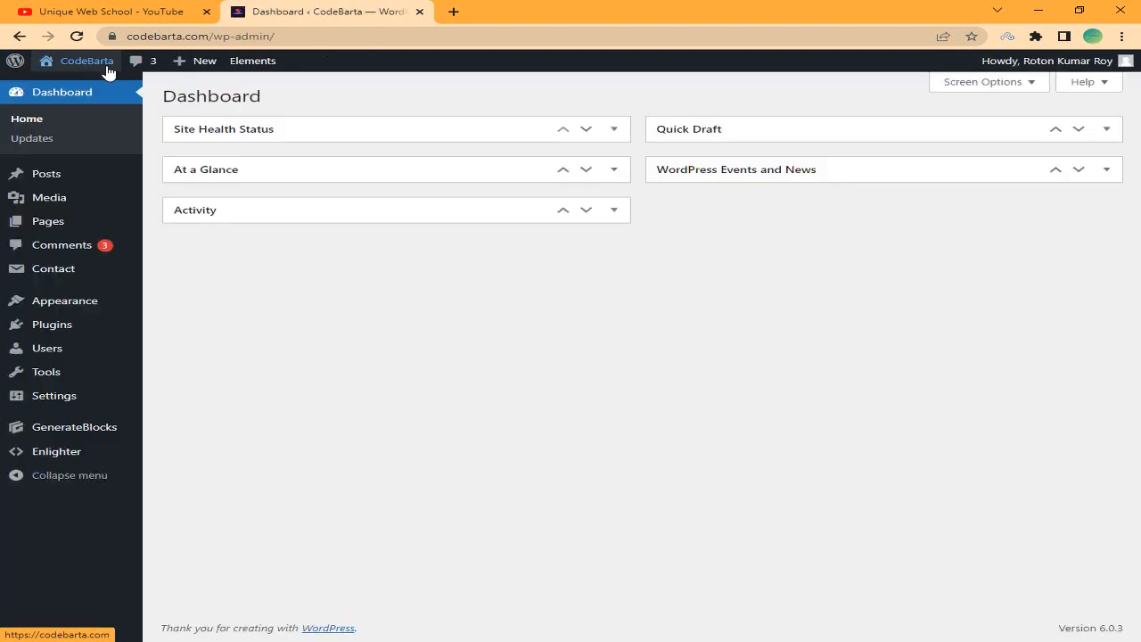
{"action": "mouse_move", "coordinate": [40, 326]}
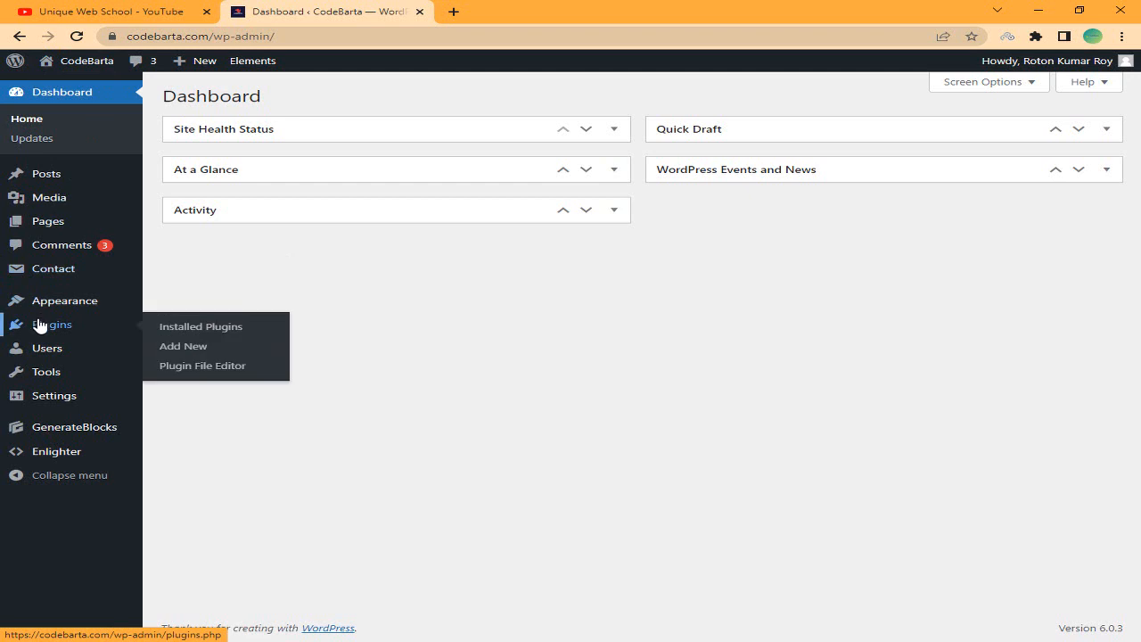
{"action": "left_click", "coordinate": [183, 348]}
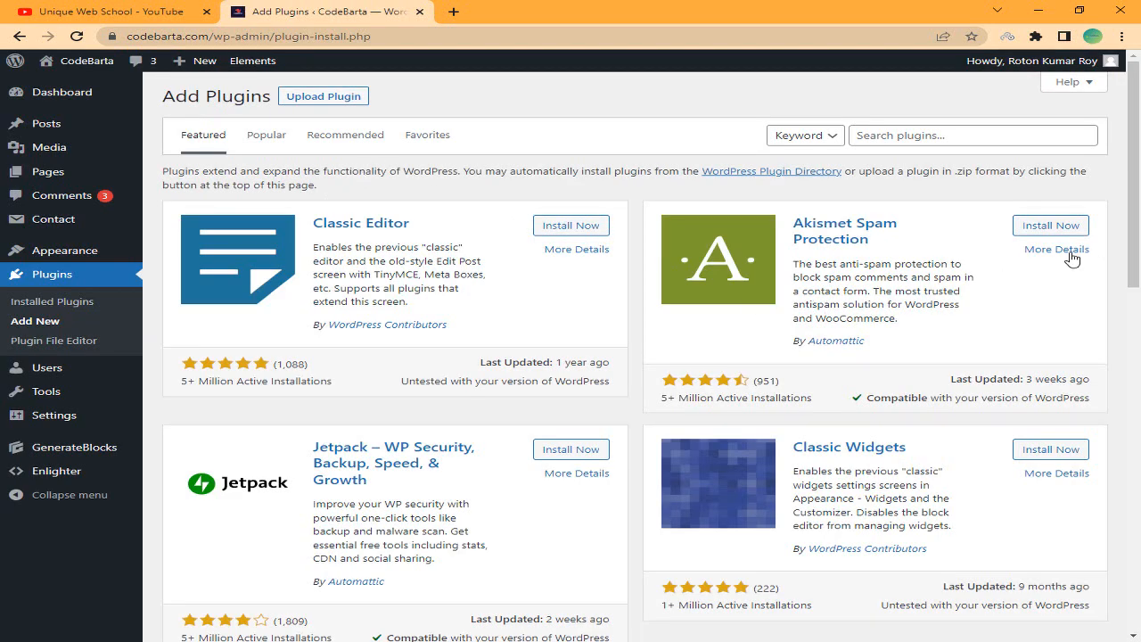
- Browse the featured and popular plugins available for the site
{"action": "scroll", "coordinate": [437, 259], "scroll_direction": "down", "scroll_amount": 7}
{"action": "scroll", "coordinate": [435, 257], "scroll_direction": "down", "scroll_amount": 3}
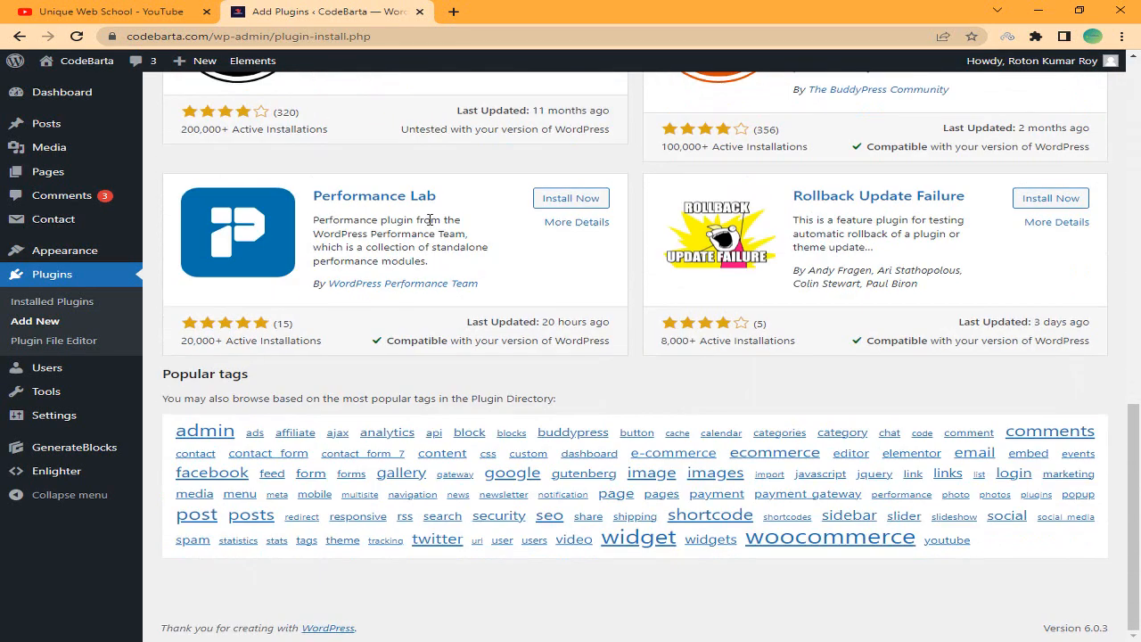
{"action": "scroll", "coordinate": [429, 220], "scroll_direction": "up", "scroll_amount": 10}
{"action": "left_click", "coordinate": [273, 142]}
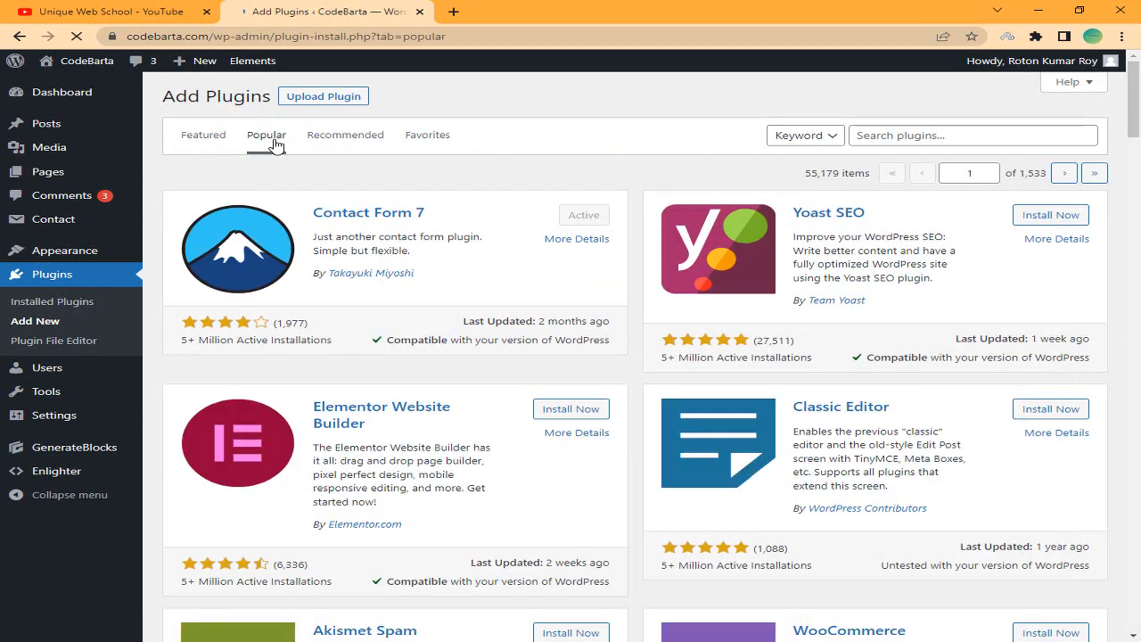
{"action": "scroll", "coordinate": [621, 508], "scroll_direction": "down", "scroll_amount": 10}
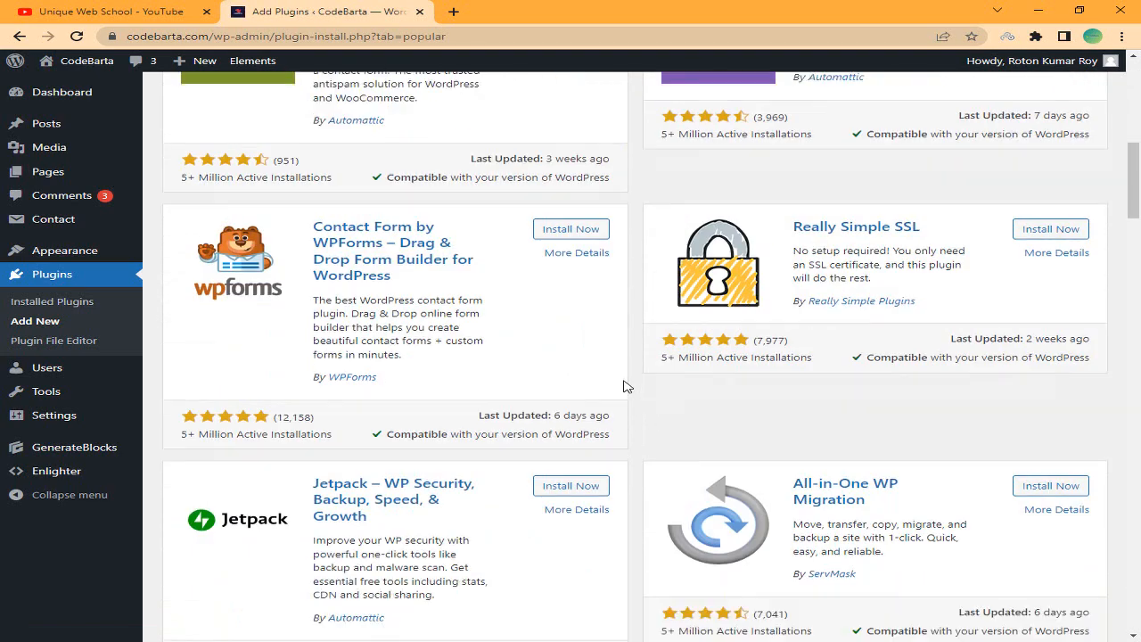
{"action": "scroll", "coordinate": [535, 299], "scroll_direction": "up", "scroll_amount": 10}
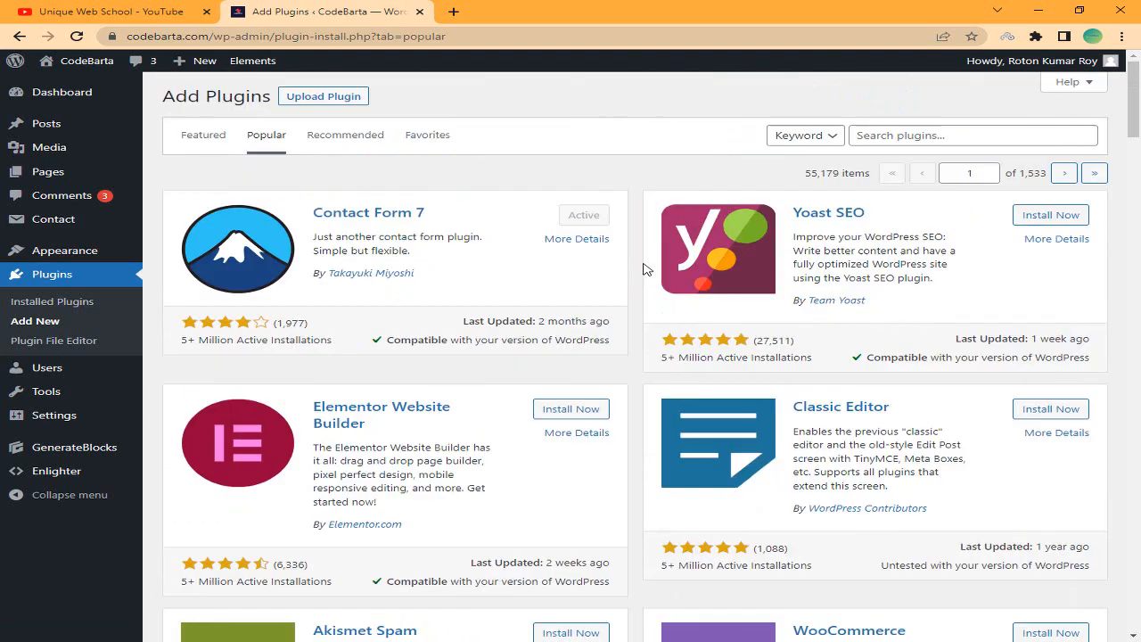
- Search the plugin directory for "rank math"
{"action": "left_click", "coordinate": [903, 136]}
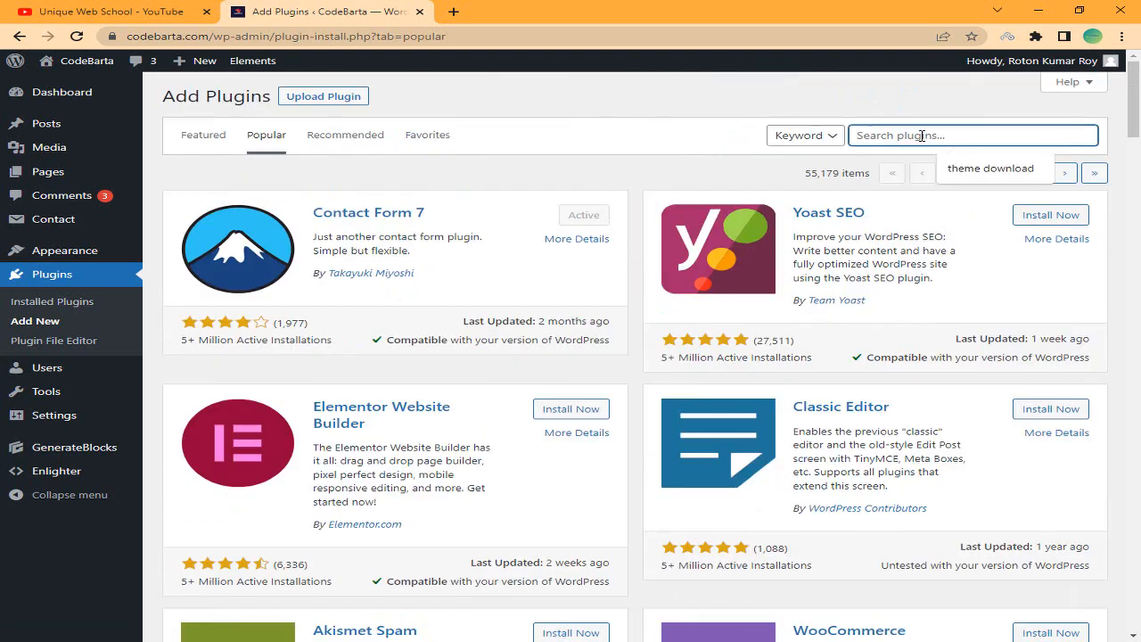
{"action": "left_click", "coordinate": [772, 134]}
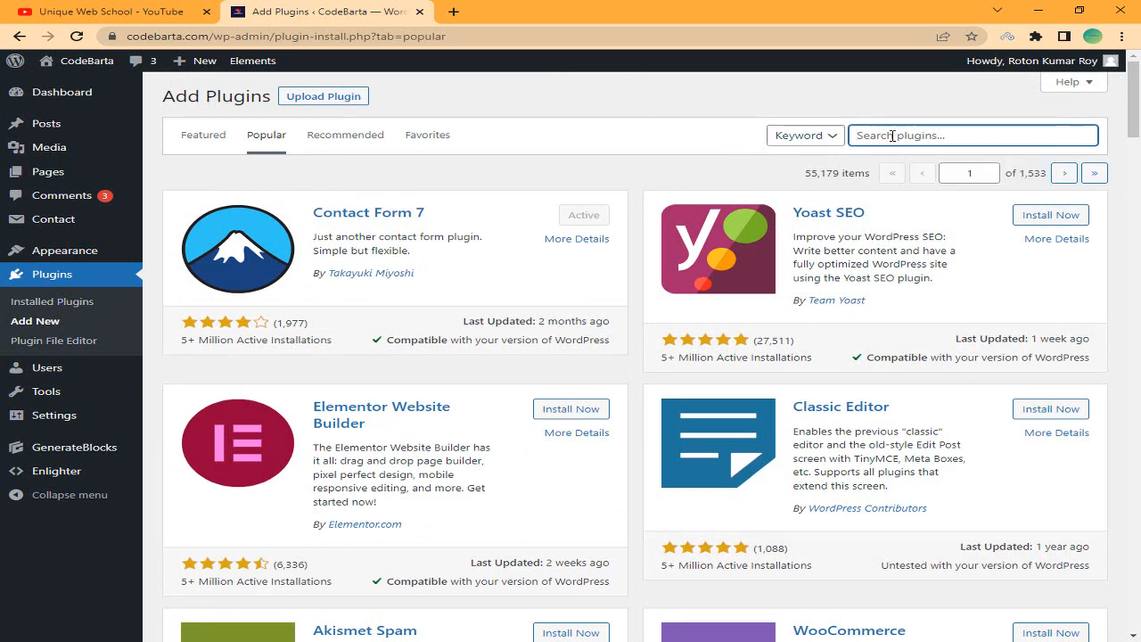
{"action": "type", "text": "rank math"}
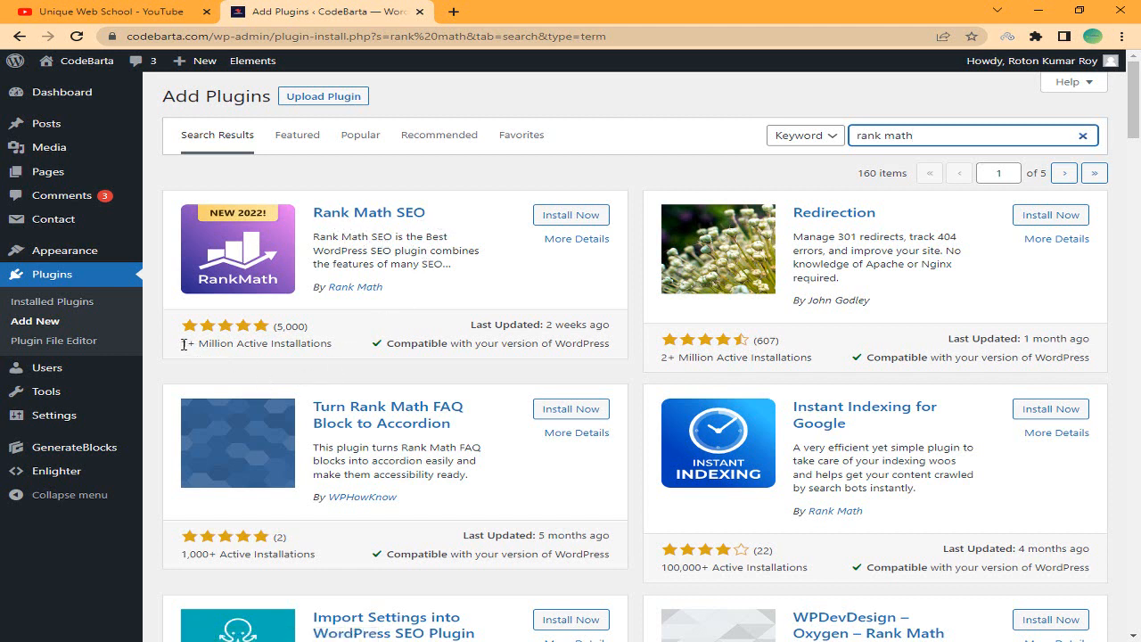
- Examine the active installations and last update date of the Rank Math SEO plugin
{"action": "left_click_drag", "start_coordinate": [183, 345], "coordinate": [215, 343]}
{"action": "left_click", "coordinate": [300, 348]}
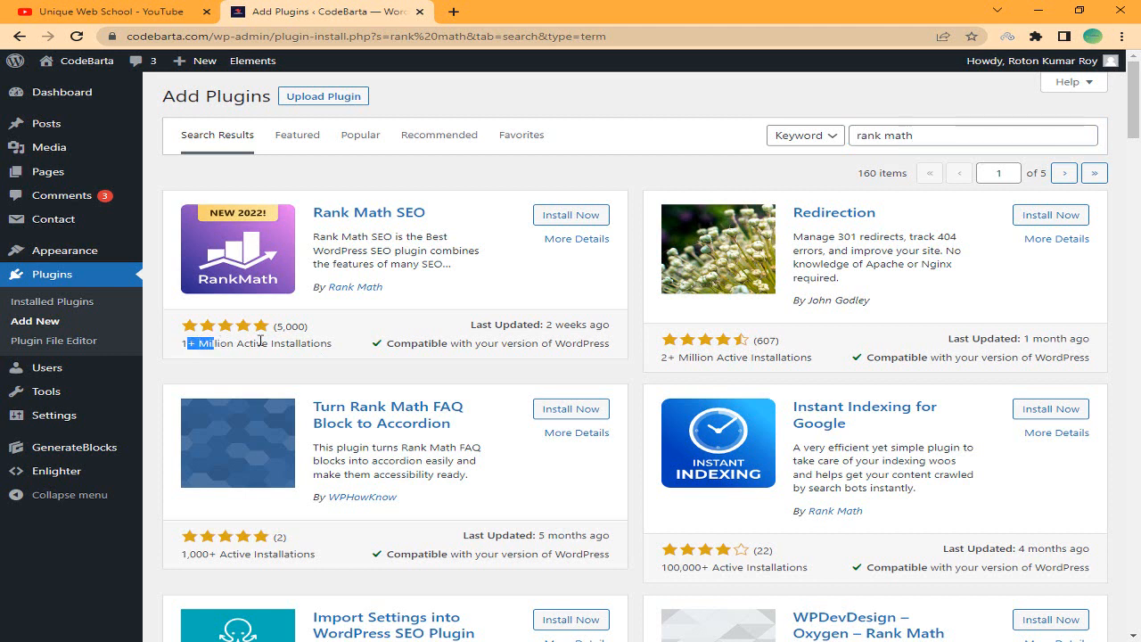
{"action": "left_click", "coordinate": [267, 340]}
{"action": "left_click_drag", "start_coordinate": [541, 327], "coordinate": [571, 326]}
{"action": "left_click", "coordinate": [581, 326]}
{"action": "left_click_drag", "start_coordinate": [473, 330], "coordinate": [585, 326]}
{"action": "left_click", "coordinate": [558, 326]}
{"action": "left_click", "coordinate": [576, 325]}
{"action": "left_click", "coordinate": [583, 328]}
- Install and activate the Rank Math SEO plugin
{"action": "left_click", "coordinate": [557, 218]}
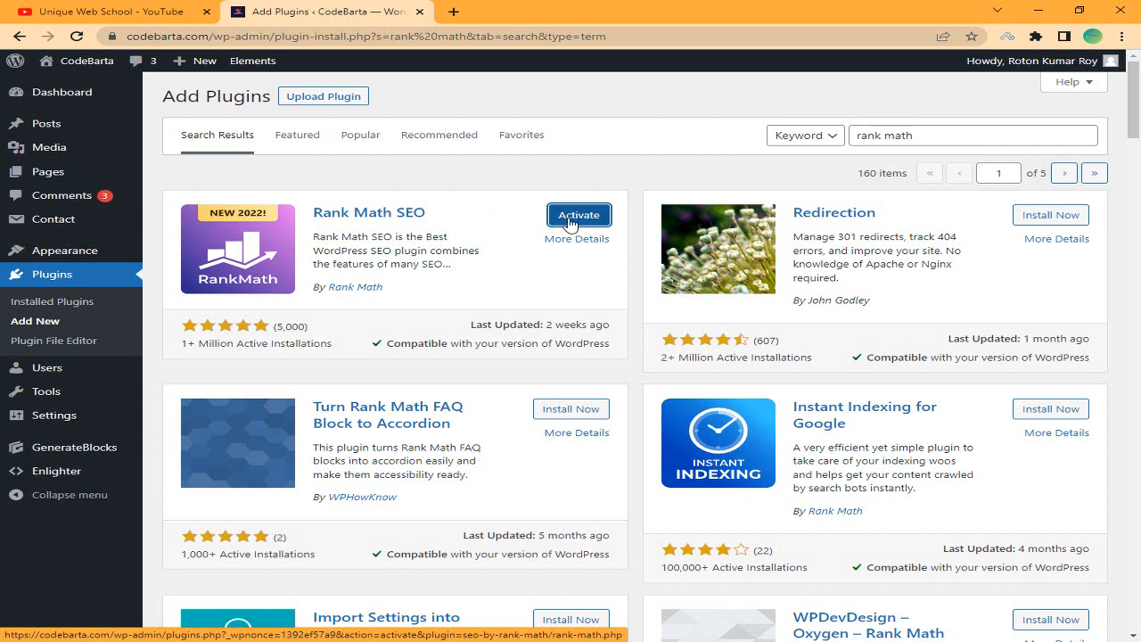
{"action": "left_click", "coordinate": [571, 222]}
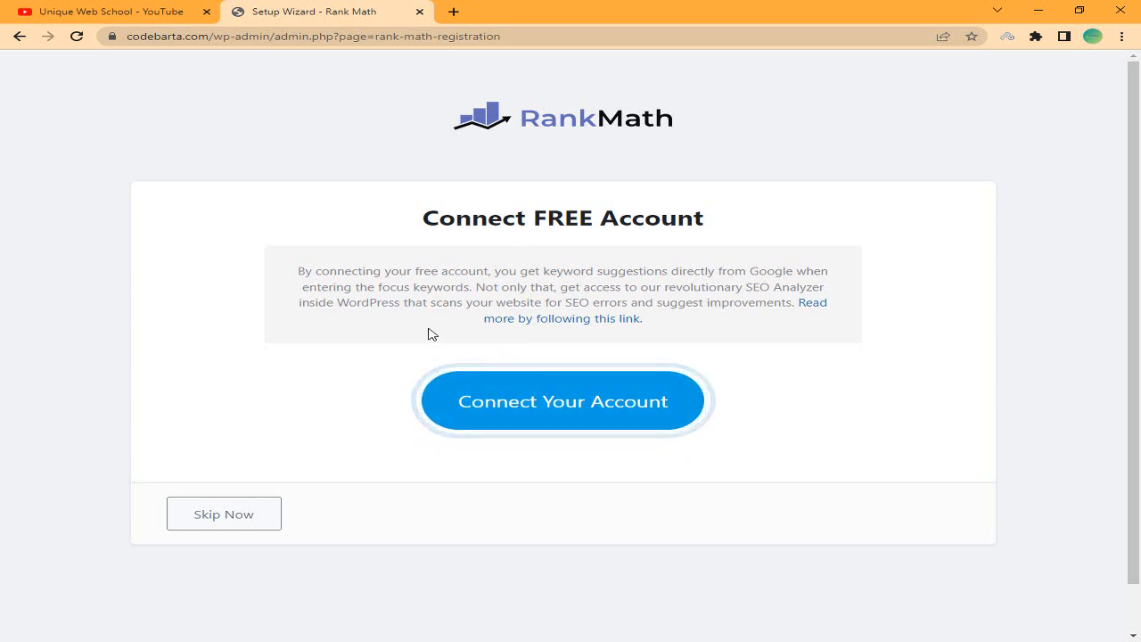
- Connect a free Rank Math account by signing in with the site owner's Google account
{"action": "left_click", "coordinate": [586, 416]}
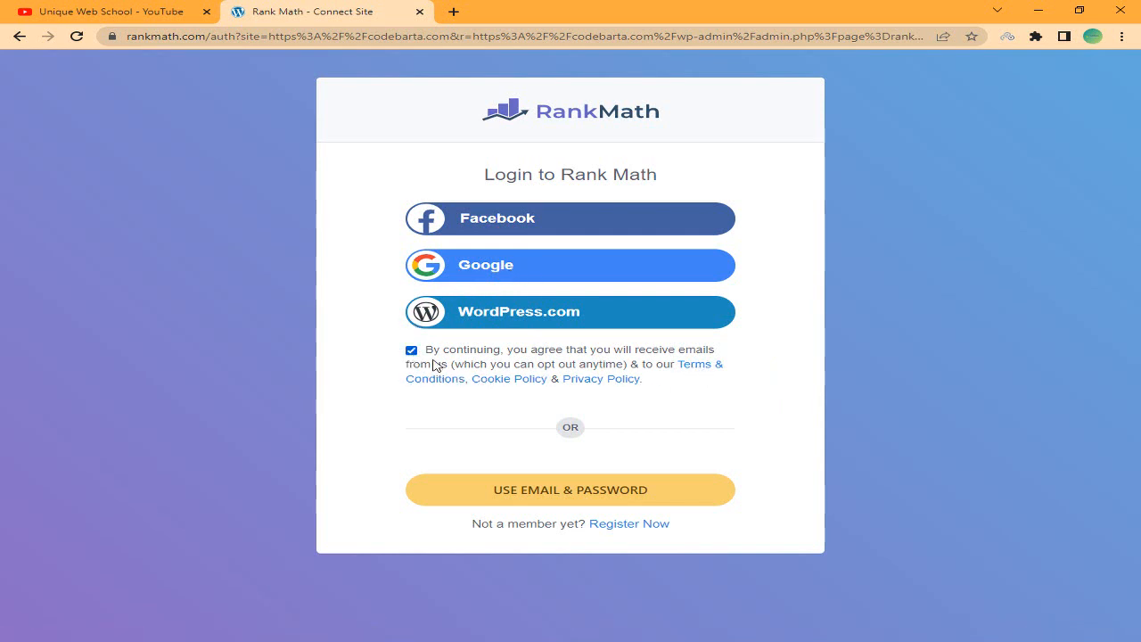
{"action": "left_click", "coordinate": [475, 267]}
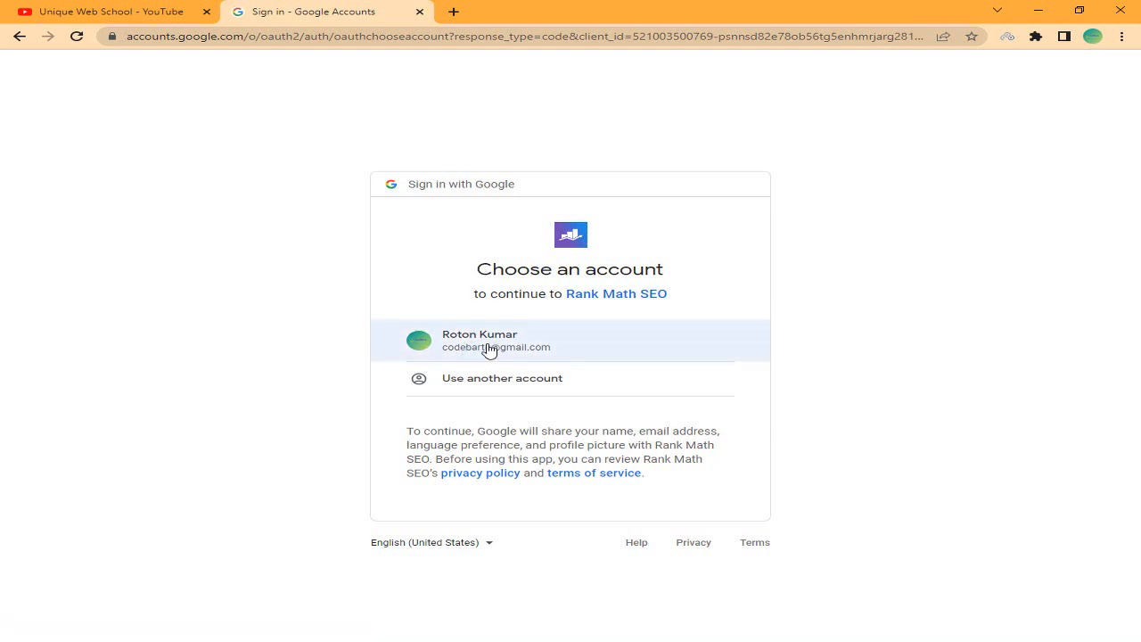
{"action": "left_click", "coordinate": [489, 350]}
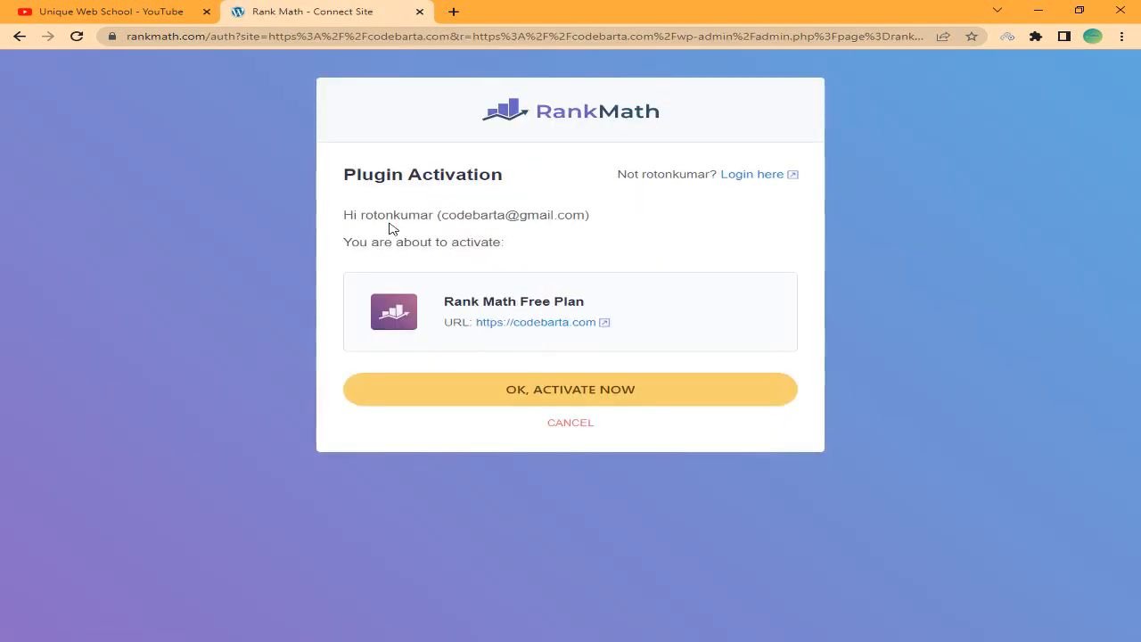
- Review the plugin activation details, including the signed-in account and the plan being activated
{"action": "left_click_drag", "start_coordinate": [373, 178], "coordinate": [485, 176]}
{"action": "left_click", "coordinate": [492, 177]}
{"action": "left_click_drag", "start_coordinate": [345, 174], "coordinate": [440, 176]}
{"action": "left_click", "coordinate": [575, 191]}
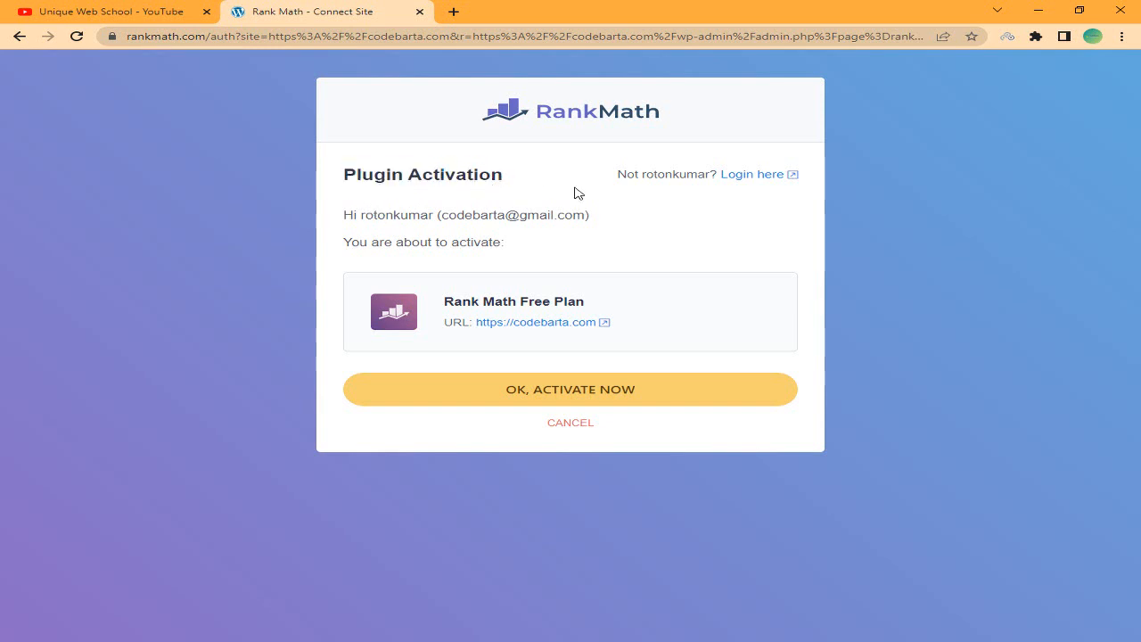
{"action": "left_click_drag", "start_coordinate": [636, 175], "coordinate": [675, 174]}
{"action": "left_click", "coordinate": [675, 174]}
{"action": "left_click_drag", "start_coordinate": [346, 215], "coordinate": [383, 216]}
{"action": "left_click_drag", "start_coordinate": [458, 216], "coordinate": [540, 215]}
{"action": "left_click", "coordinate": [390, 238]}
{"action": "left_click_drag", "start_coordinate": [436, 242], "coordinate": [442, 242]}
{"action": "left_click_drag", "start_coordinate": [443, 301], "coordinate": [556, 301]}
{"action": "left_click", "coordinate": [551, 301]}
{"action": "left_click_drag", "start_coordinate": [449, 303], "coordinate": [587, 307]}
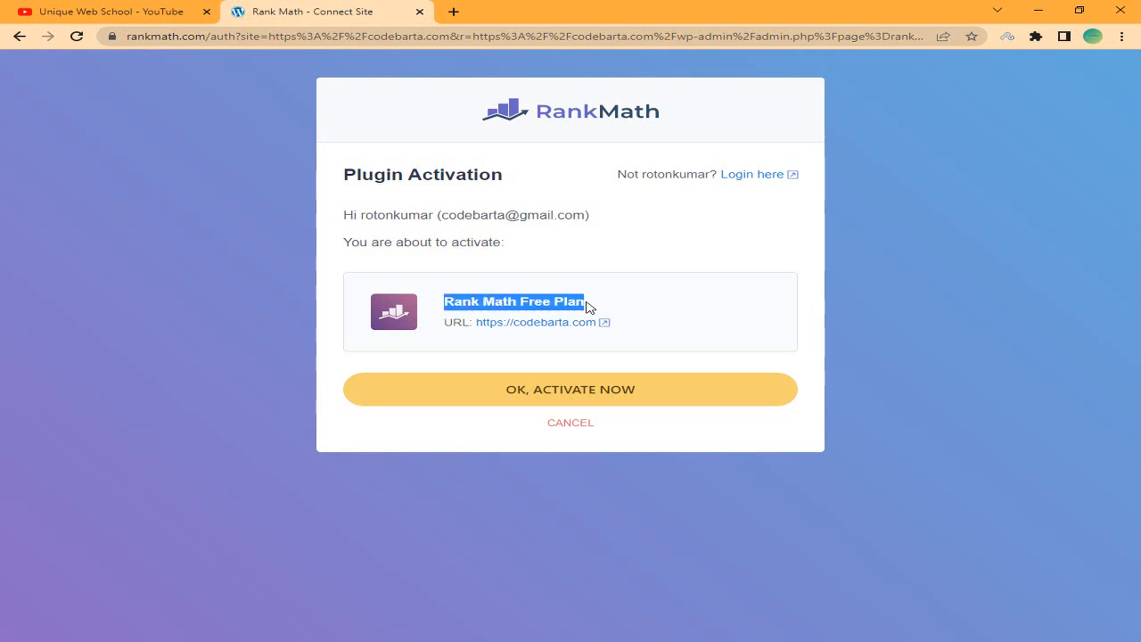
{"action": "left_click", "coordinate": [587, 305]}
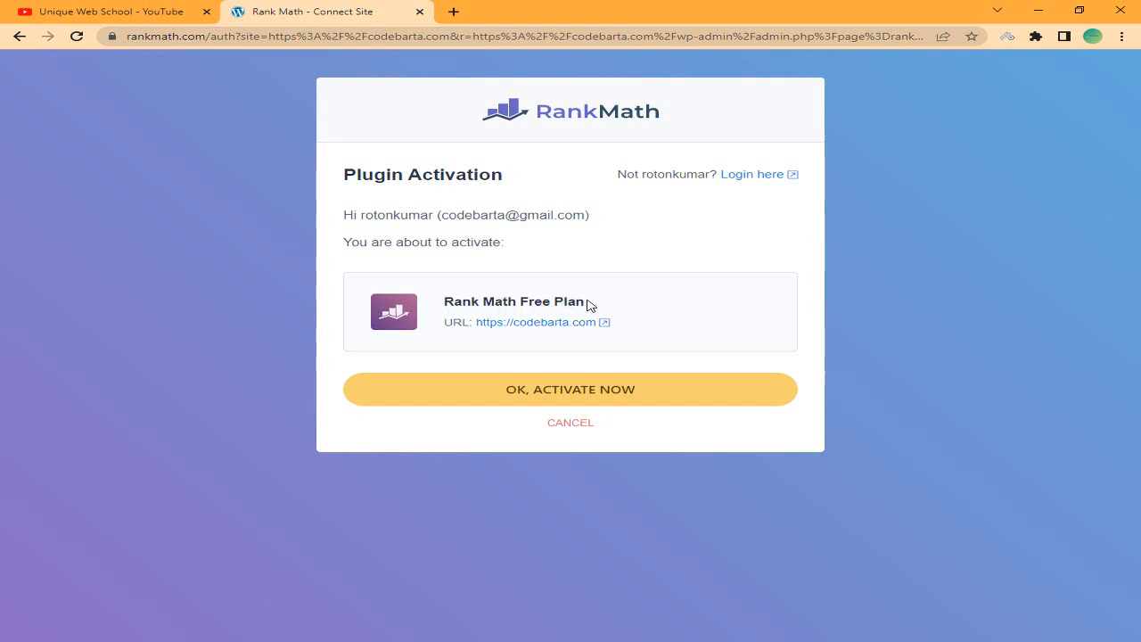
- Activate the Rank Math Free Plan for the site and start the setup wizard in Advanced mode
{"action": "left_click", "coordinate": [583, 396]}
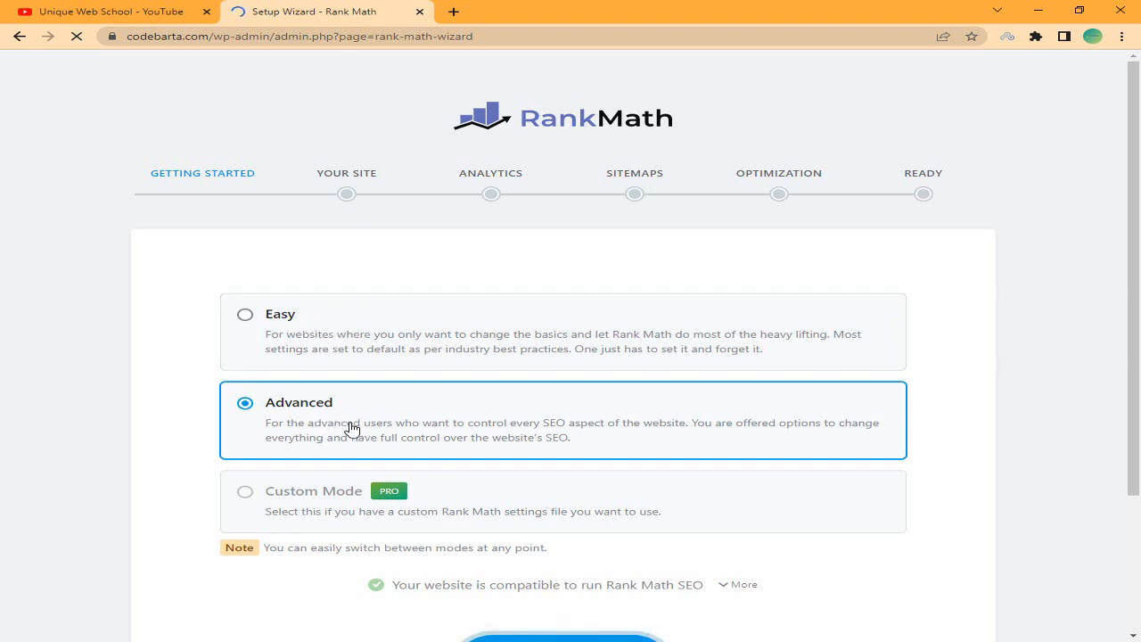
{"action": "scroll", "coordinate": [349, 426], "scroll_direction": "down", "scroll_amount": 2}
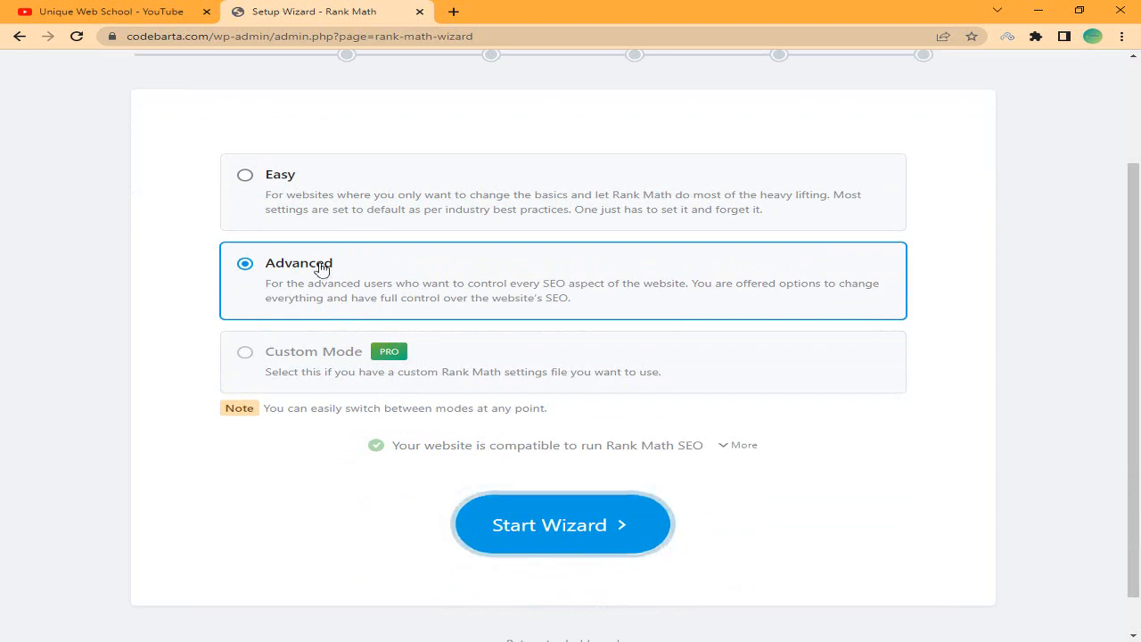
{"action": "scroll", "coordinate": [320, 264], "scroll_direction": "up", "scroll_amount": 2}
{"action": "scroll", "coordinate": [463, 368], "scroll_direction": "down", "scroll_amount": 1}
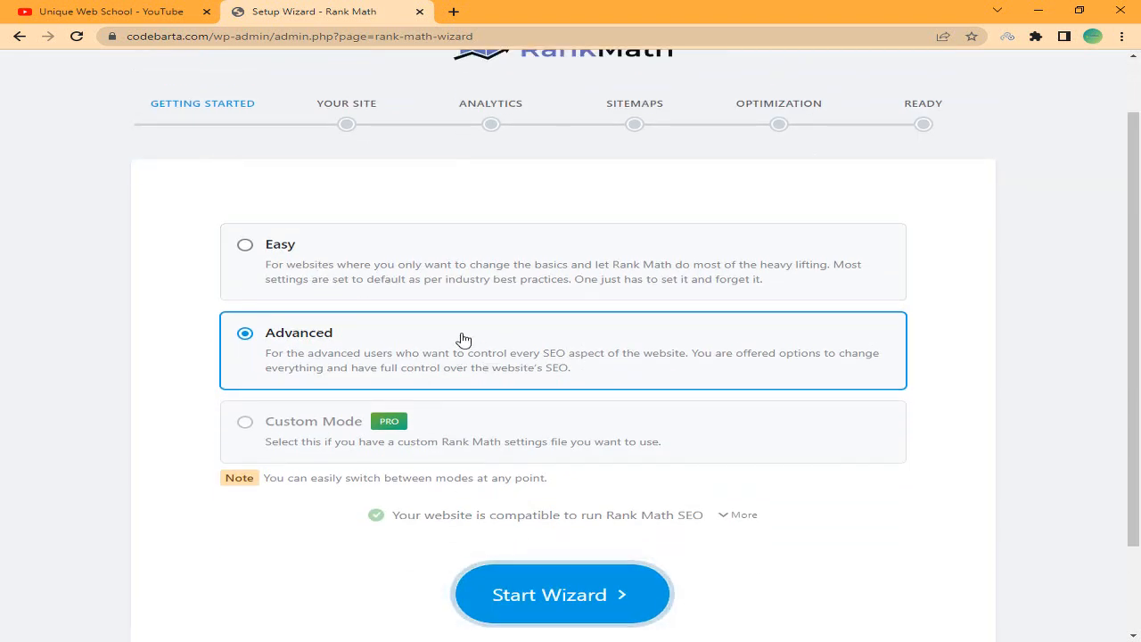
{"action": "left_click", "coordinate": [539, 599]}
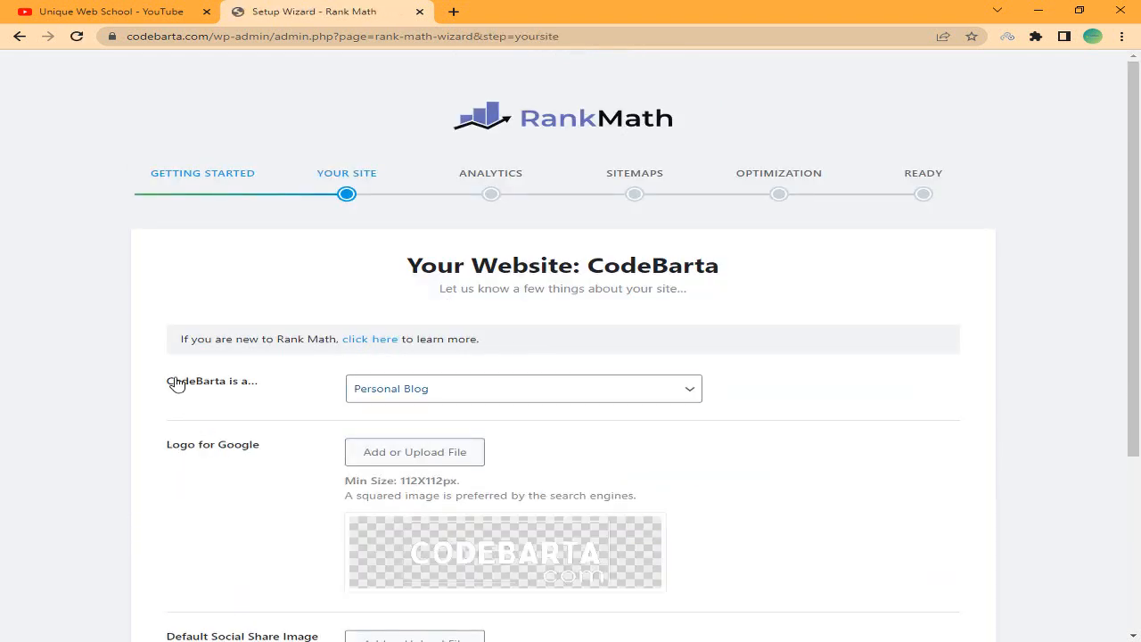
- Examine the website name and the settings offered in the wizard's Your Site stage
{"action": "scroll", "coordinate": [207, 343], "scroll_direction": "down", "scroll_amount": 2}
{"action": "scroll", "coordinate": [232, 252], "scroll_direction": "up", "scroll_amount": 2}
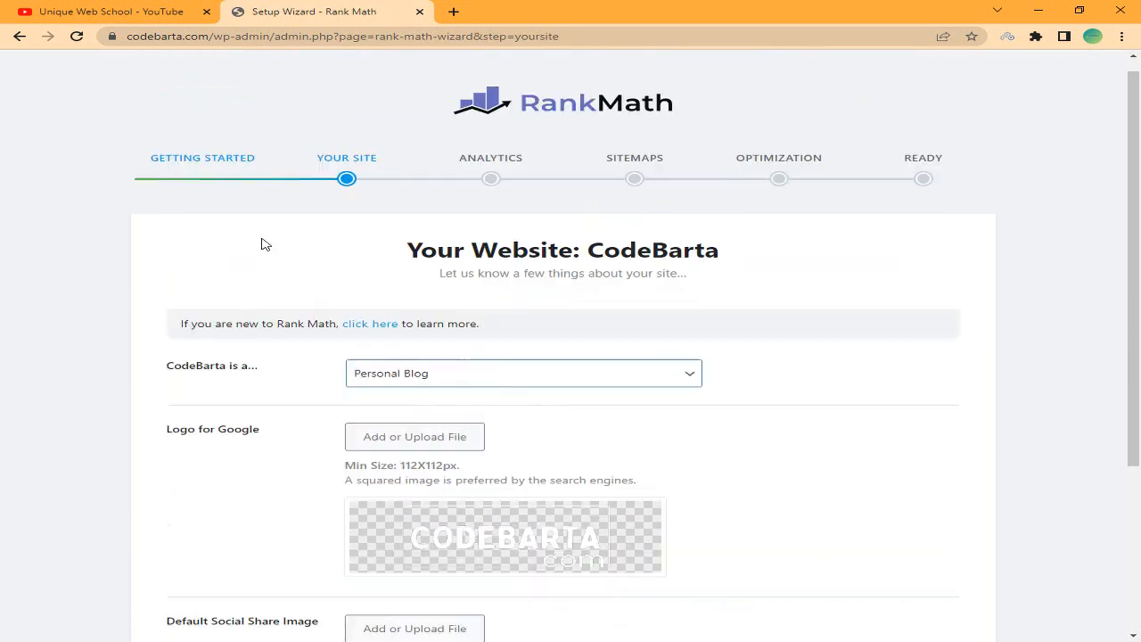
{"action": "left_click_drag", "start_coordinate": [406, 267], "coordinate": [723, 275]}
{"action": "left_click", "coordinate": [521, 264]}
{"action": "left_click", "coordinate": [616, 267]}
{"action": "left_click_drag", "start_coordinate": [585, 265], "coordinate": [713, 268]}
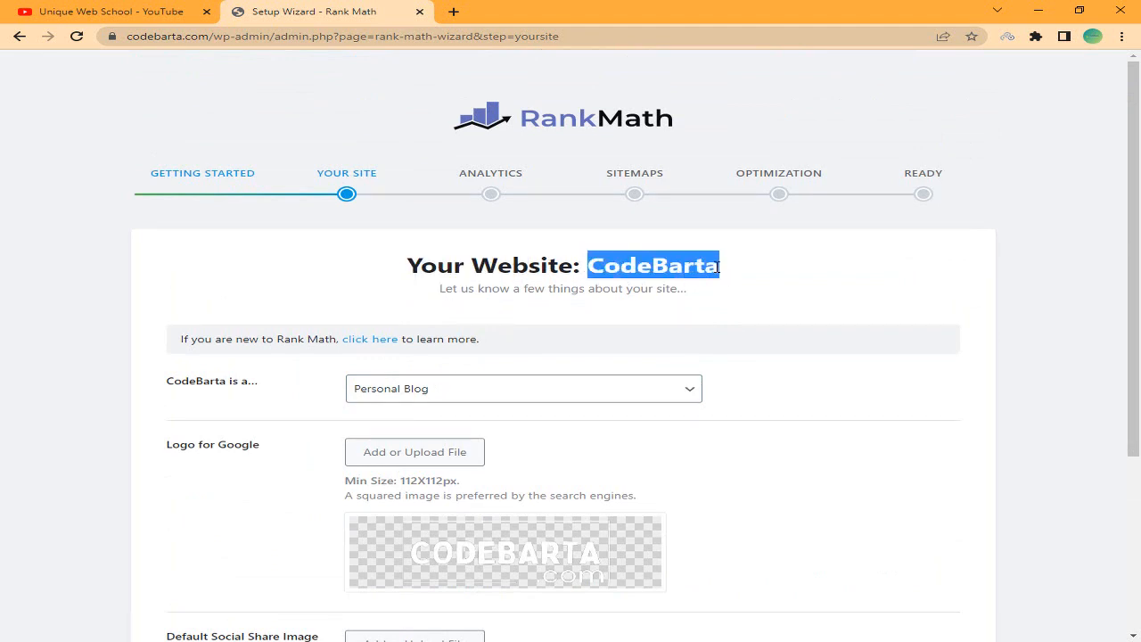
{"action": "left_click", "coordinate": [707, 270]}
{"action": "scroll", "coordinate": [287, 285], "scroll_direction": "down", "scroll_amount": 1}
{"action": "scroll", "coordinate": [286, 285], "scroll_direction": "down", "scroll_amount": 1}
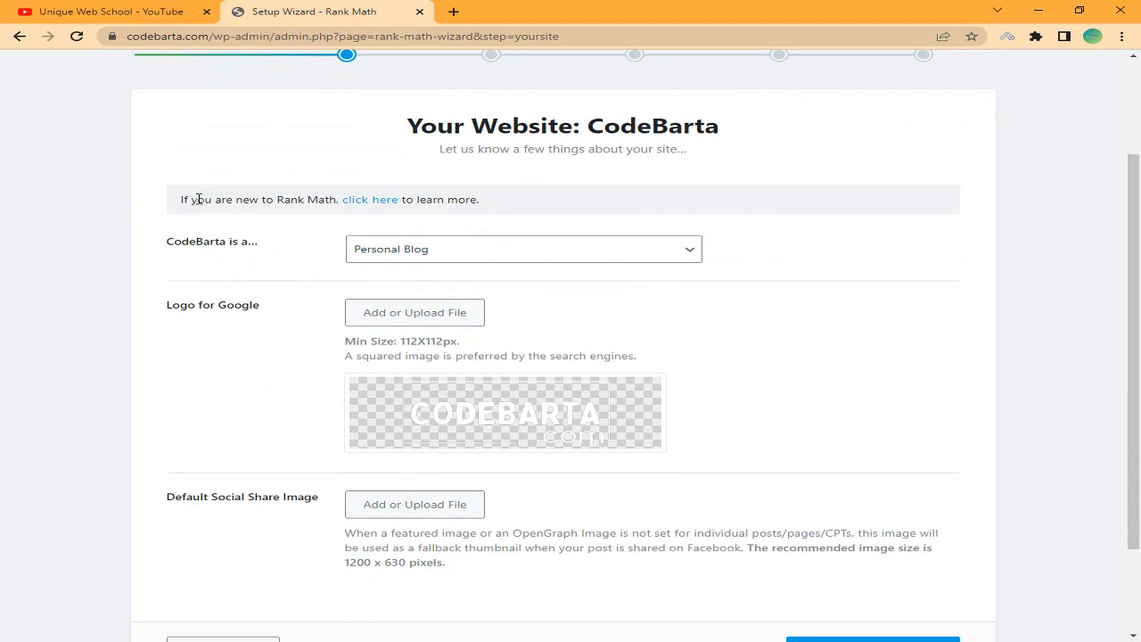
- Open the help link for new Rank Math users in a separate tab and close that tab
{"action": "left_click_drag", "start_coordinate": [182, 200], "coordinate": [221, 199]}
{"action": "right_click", "coordinate": [378, 207]}
{"action": "left_click", "coordinate": [424, 214]}
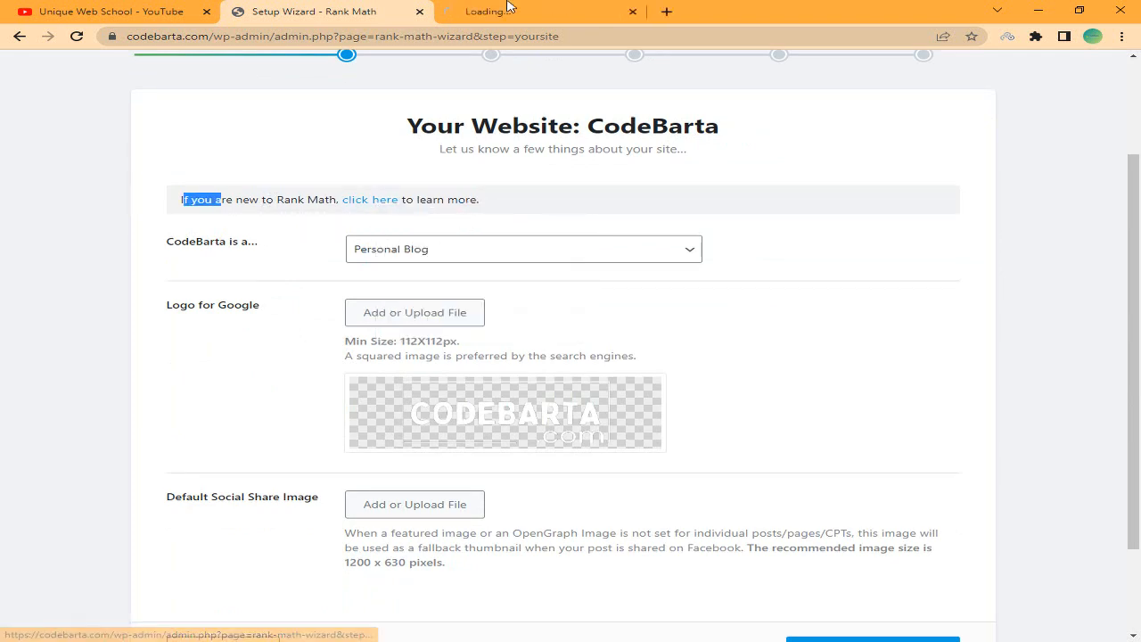
{"action": "left_click", "coordinate": [506, 9]}
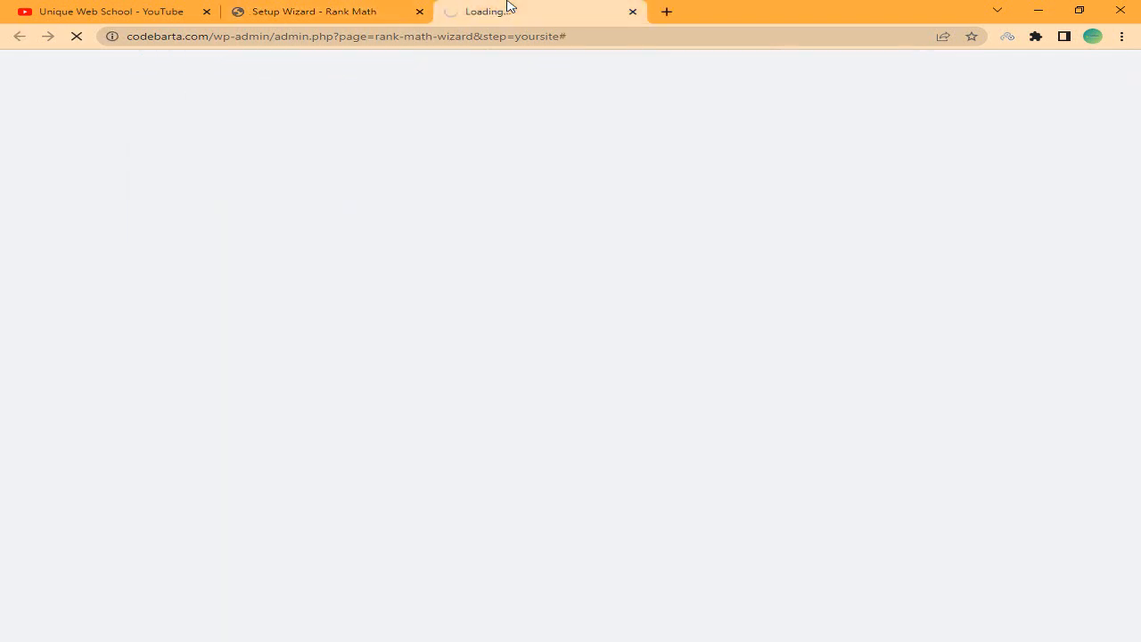
{"action": "left_click", "coordinate": [633, 12]}
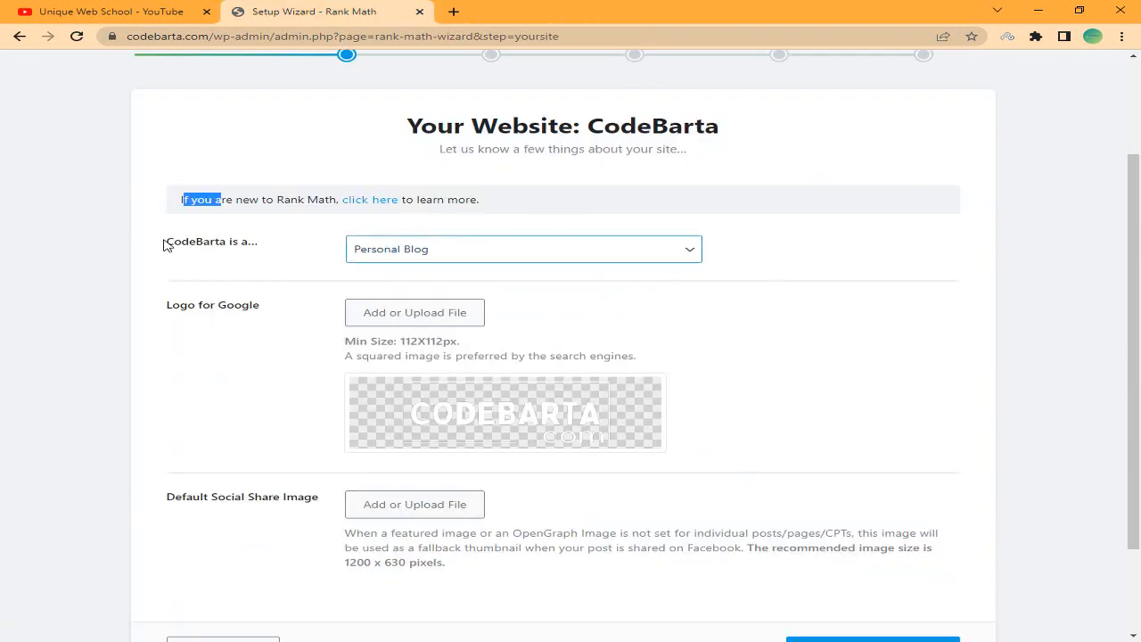
- Set the CodeBarta site type to Community Blog/News Site
{"action": "left_click_drag", "start_coordinate": [168, 242], "coordinate": [227, 243]}
{"action": "left_click", "coordinate": [390, 252]}
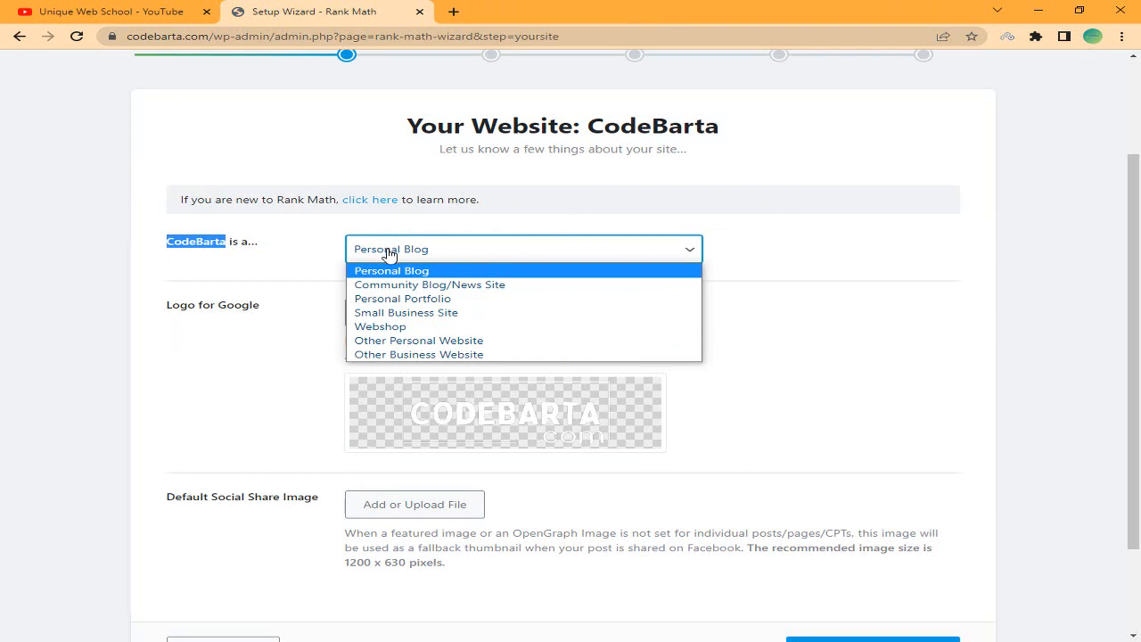
{"action": "left_click", "coordinate": [389, 271]}
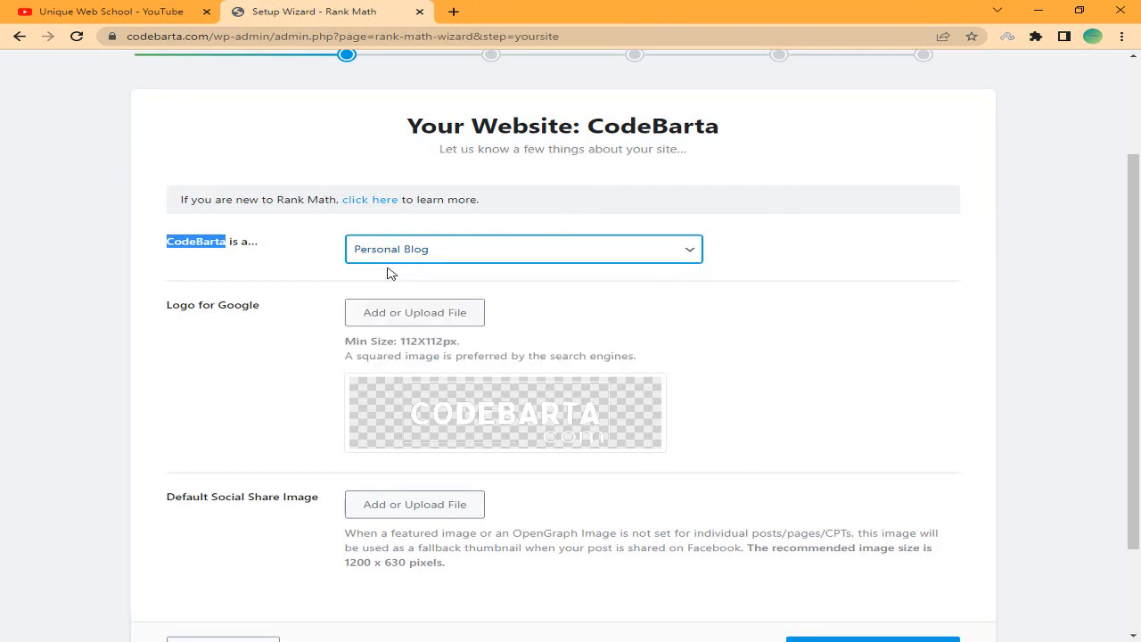
{"action": "left_click", "coordinate": [395, 257]}
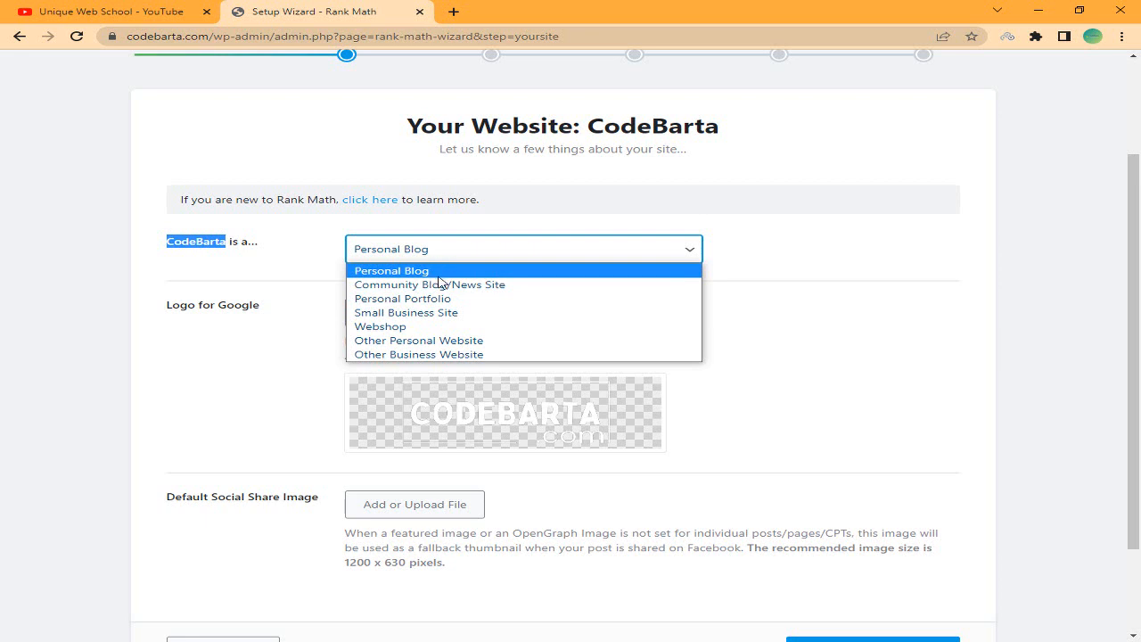
{"action": "left_click", "coordinate": [507, 285]}
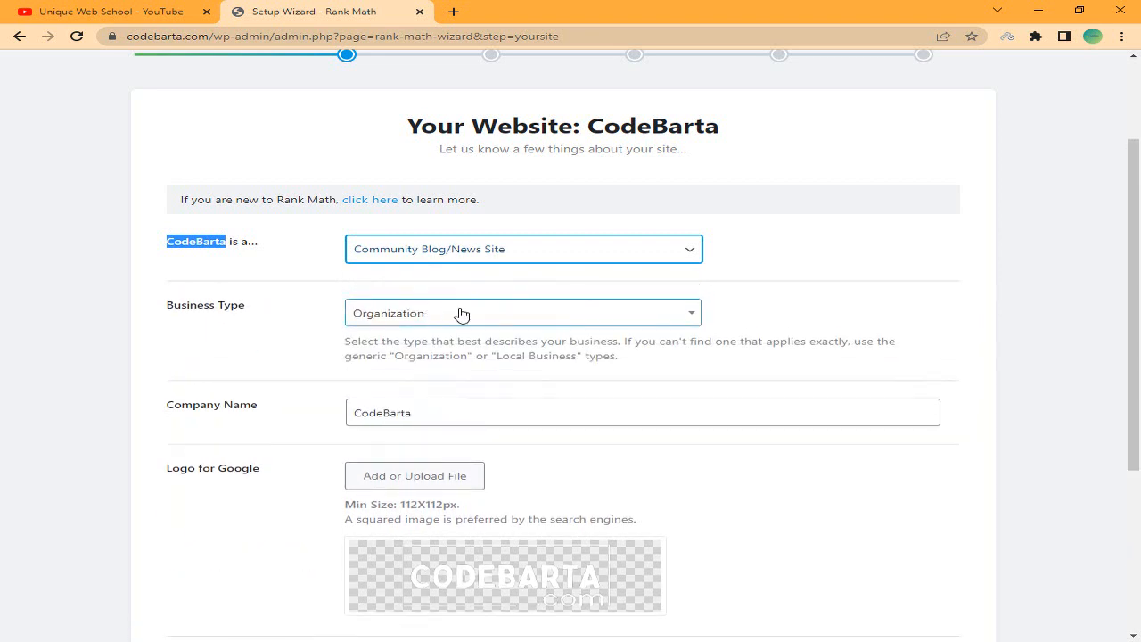
- Check the Business Type choices and the company name in the Your Site stage
{"action": "left_click_drag", "start_coordinate": [161, 305], "coordinate": [273, 308]}
{"action": "left_click", "coordinate": [413, 318]}
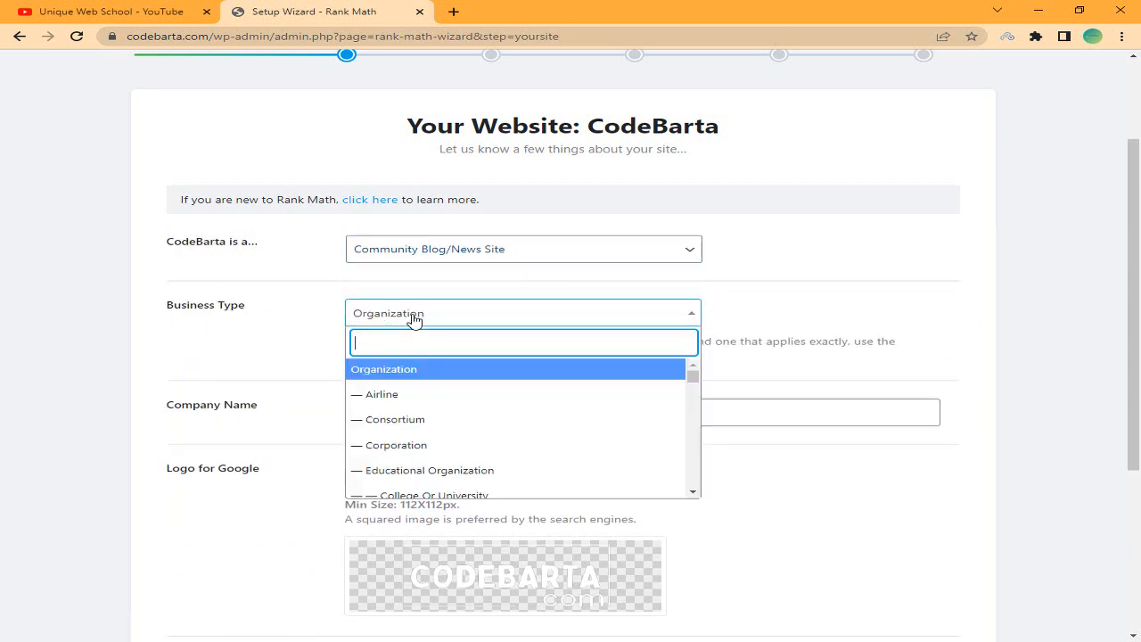
{"action": "left_click", "coordinate": [394, 323]}
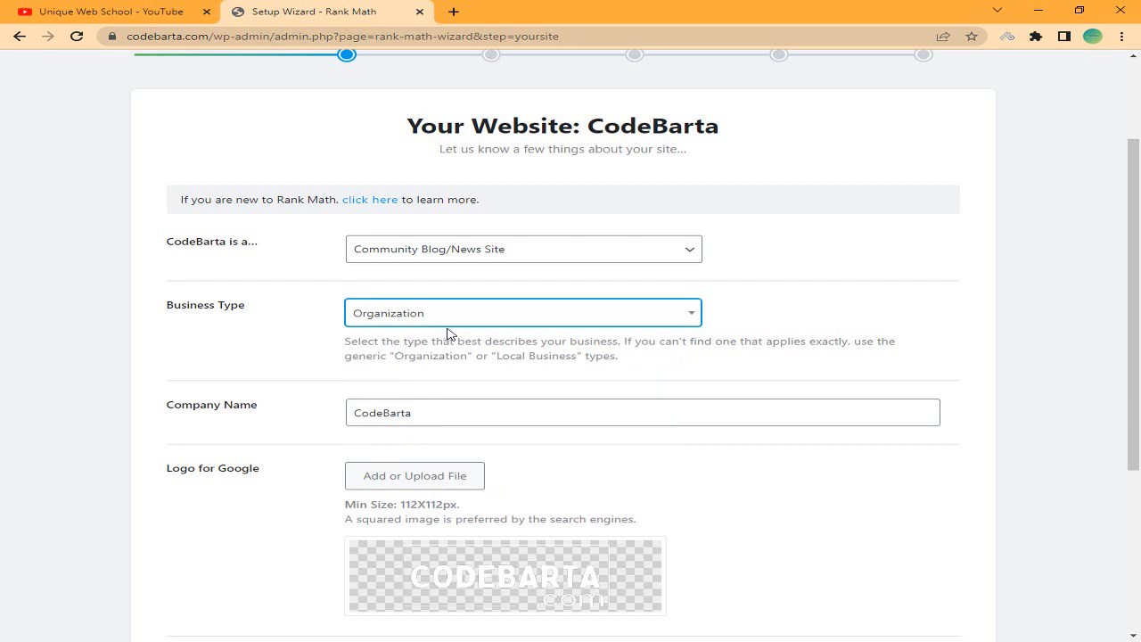
{"action": "scroll", "coordinate": [374, 333], "scroll_direction": "down", "scroll_amount": 2}
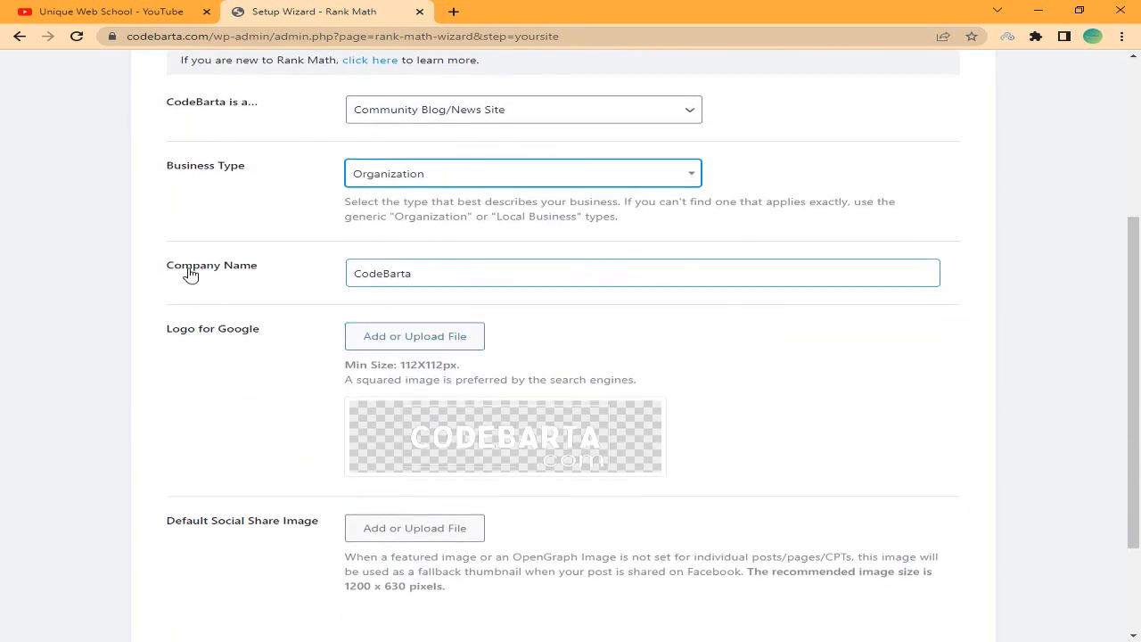
{"action": "left_click_drag", "start_coordinate": [451, 269], "coordinate": [322, 284]}
{"action": "left_click_drag", "start_coordinate": [445, 282], "coordinate": [336, 286]}
- Upload Logo (1).png from Downloads and use it as the Logo for Google
{"action": "scroll", "coordinate": [329, 287], "scroll_direction": "down", "scroll_amount": 2}
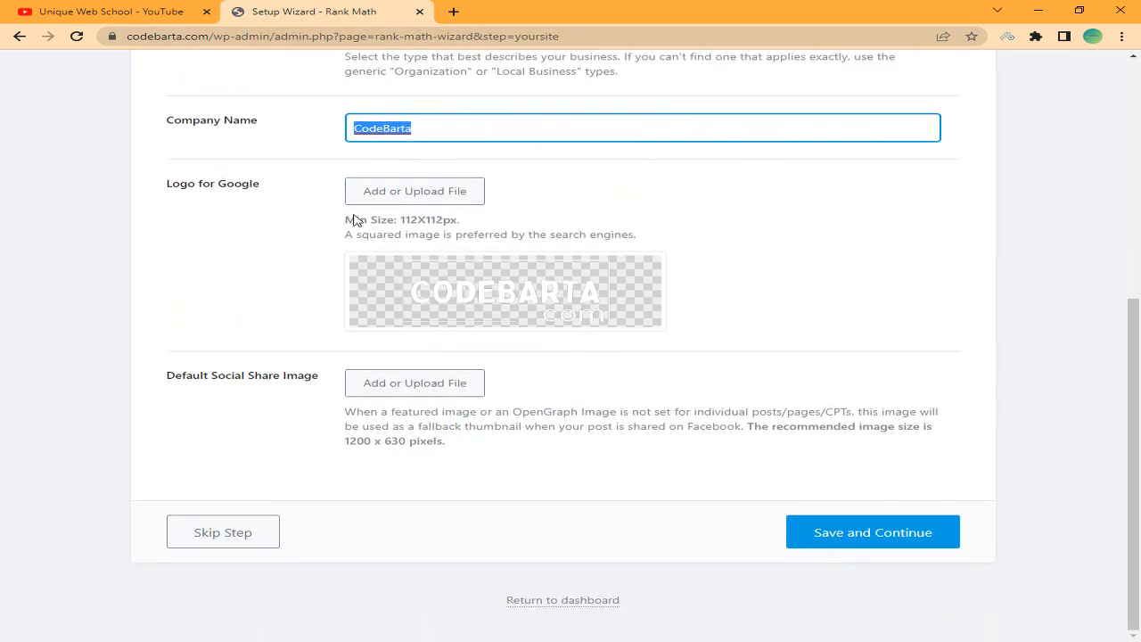
{"action": "left_click", "coordinate": [401, 209]}
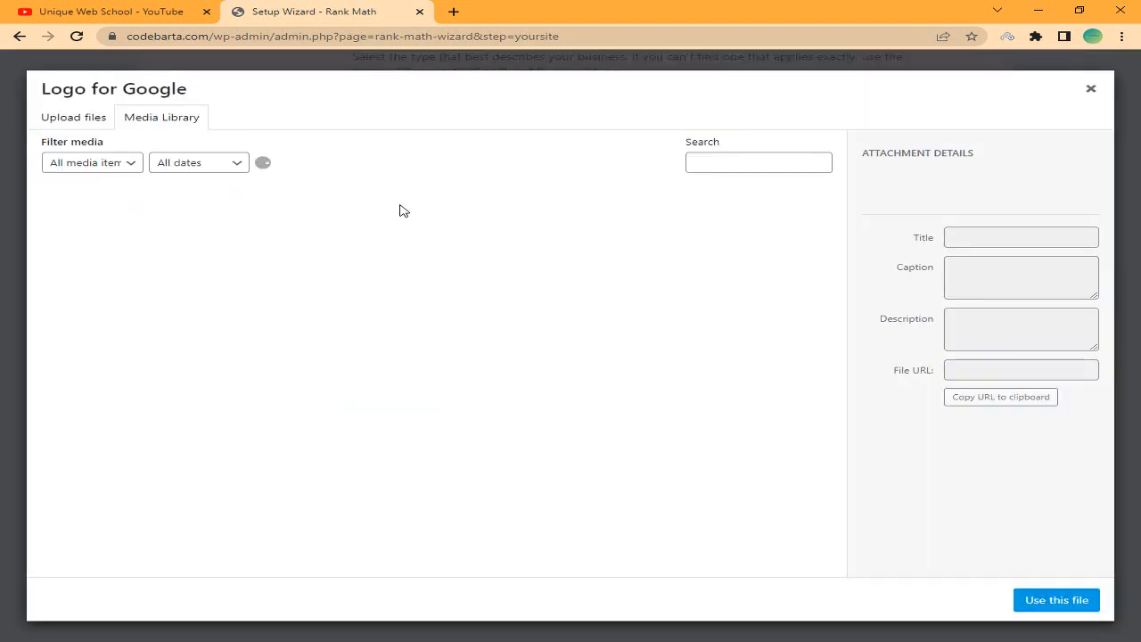
{"action": "left_click", "coordinate": [89, 121]}
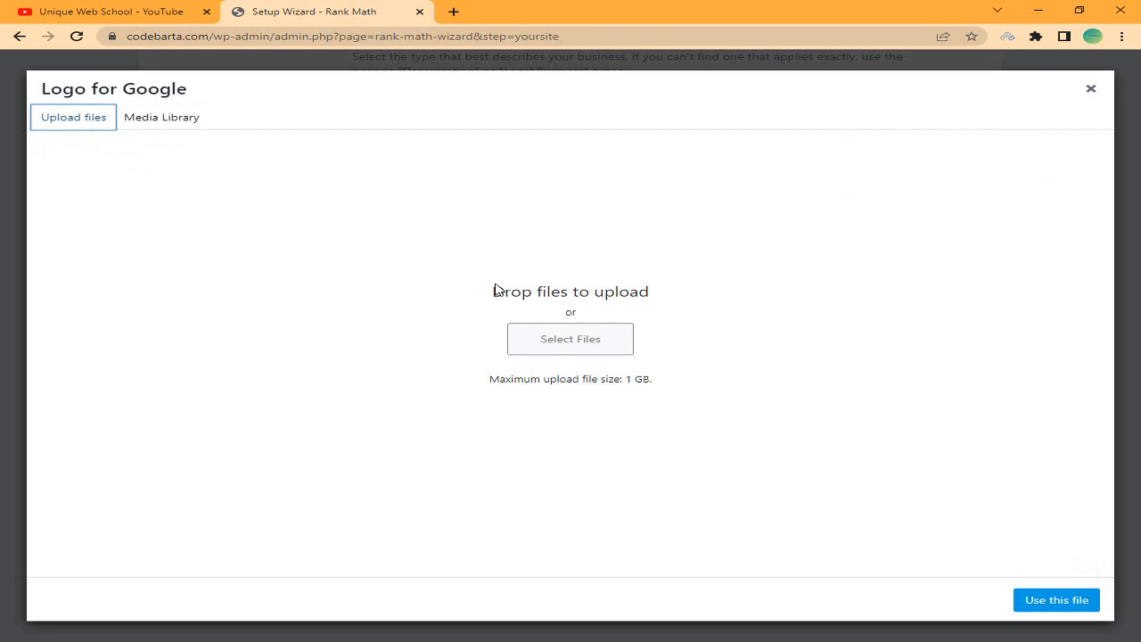
{"action": "left_click", "coordinate": [603, 344]}
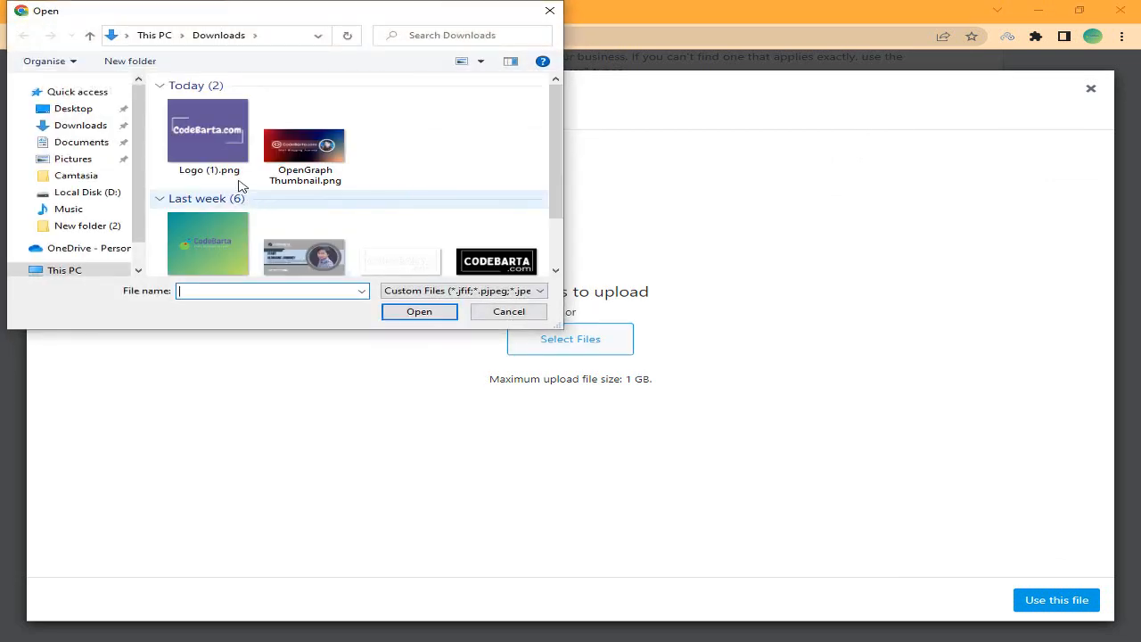
{"action": "left_click", "coordinate": [228, 171]}
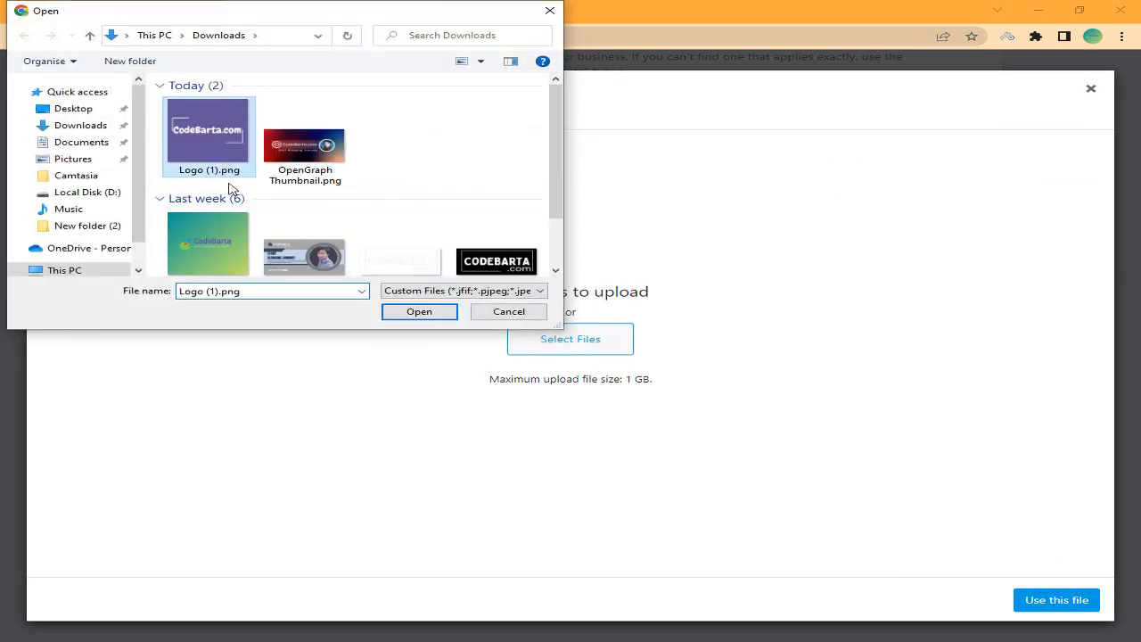
{"action": "left_click", "coordinate": [418, 312]}
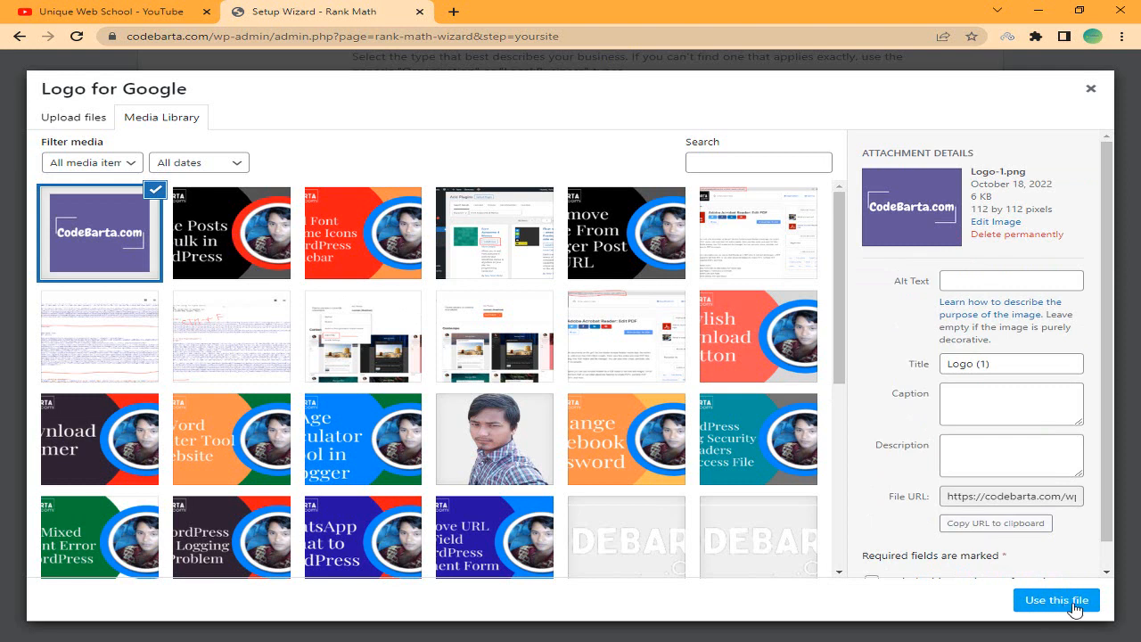
{"action": "left_click", "coordinate": [1074, 600]}
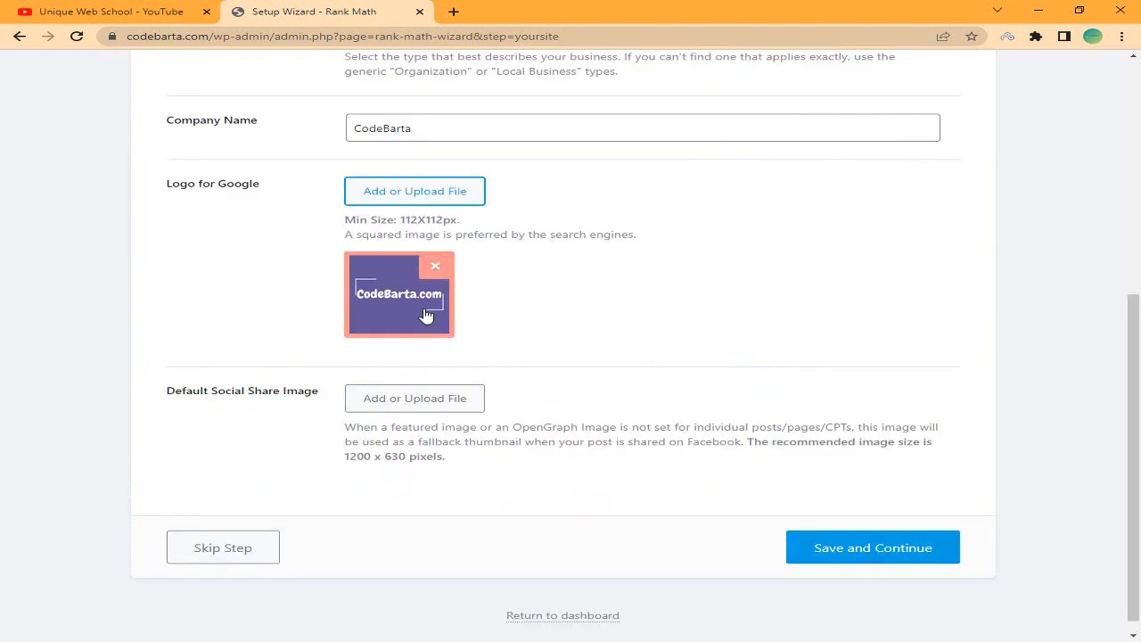
- Upload OpenGraph Thumbnail.png as the Default Social Share Image and save the Your Site stage
{"action": "scroll", "coordinate": [560, 330], "scroll_direction": "down", "scroll_amount": 1}
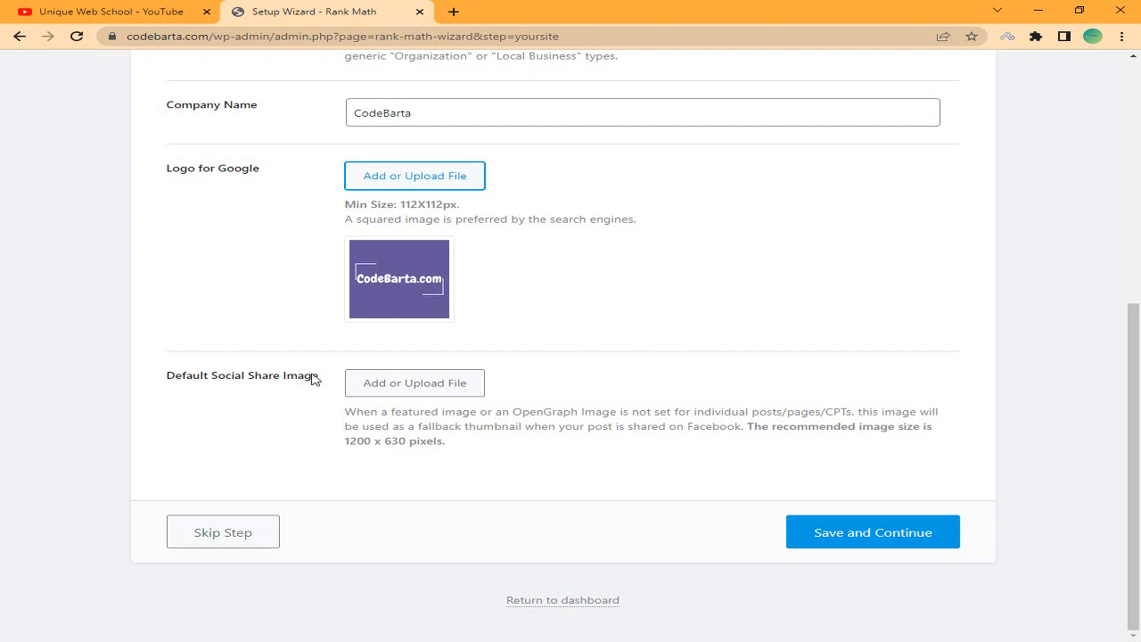
{"action": "left_click", "coordinate": [401, 385]}
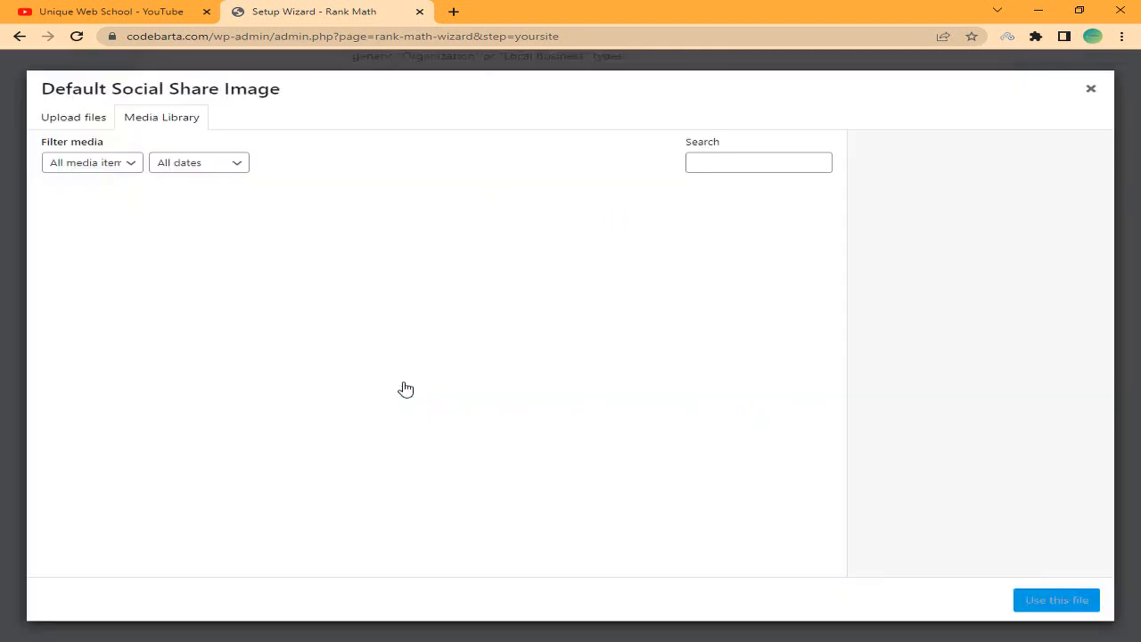
{"action": "left_click", "coordinate": [78, 128]}
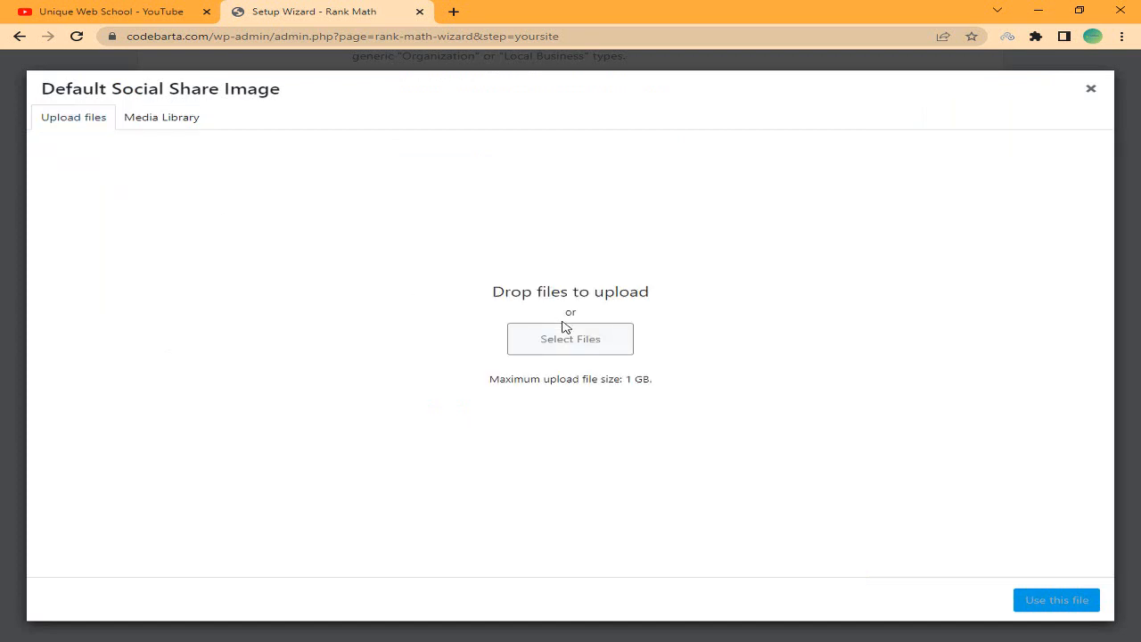
{"action": "left_click", "coordinate": [573, 335]}
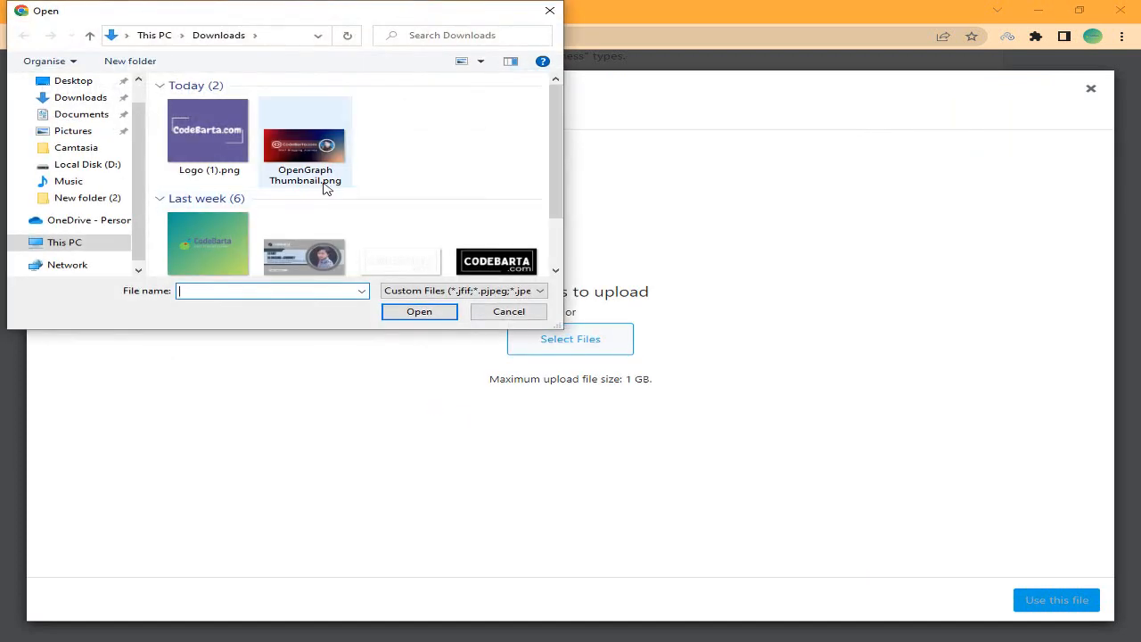
{"action": "left_click", "coordinate": [315, 184]}
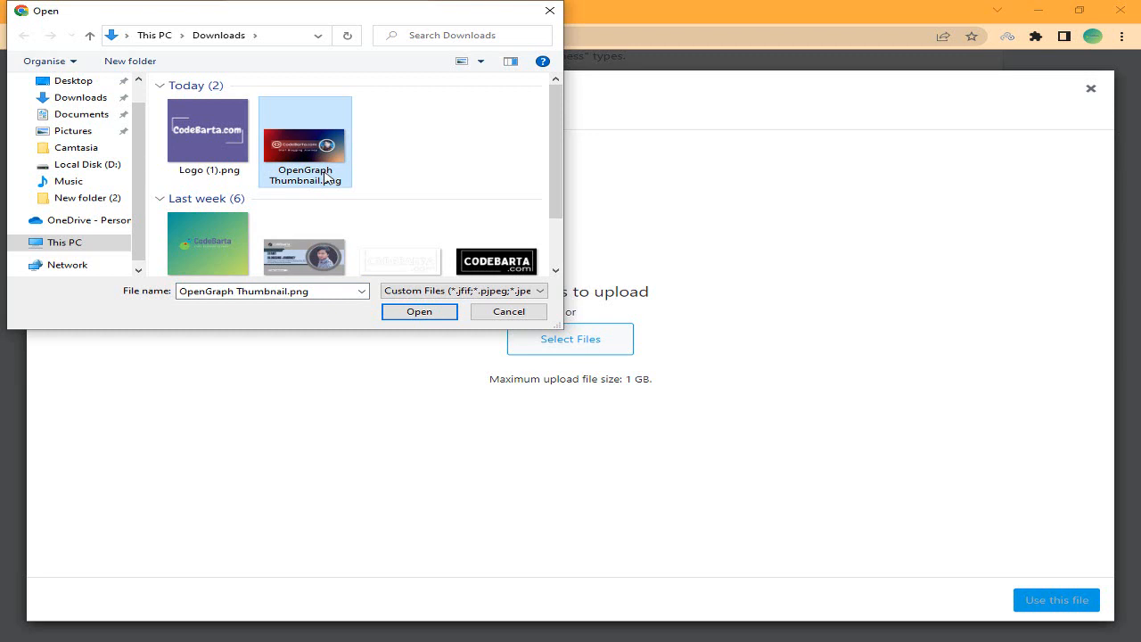
{"action": "left_click", "coordinate": [422, 313]}
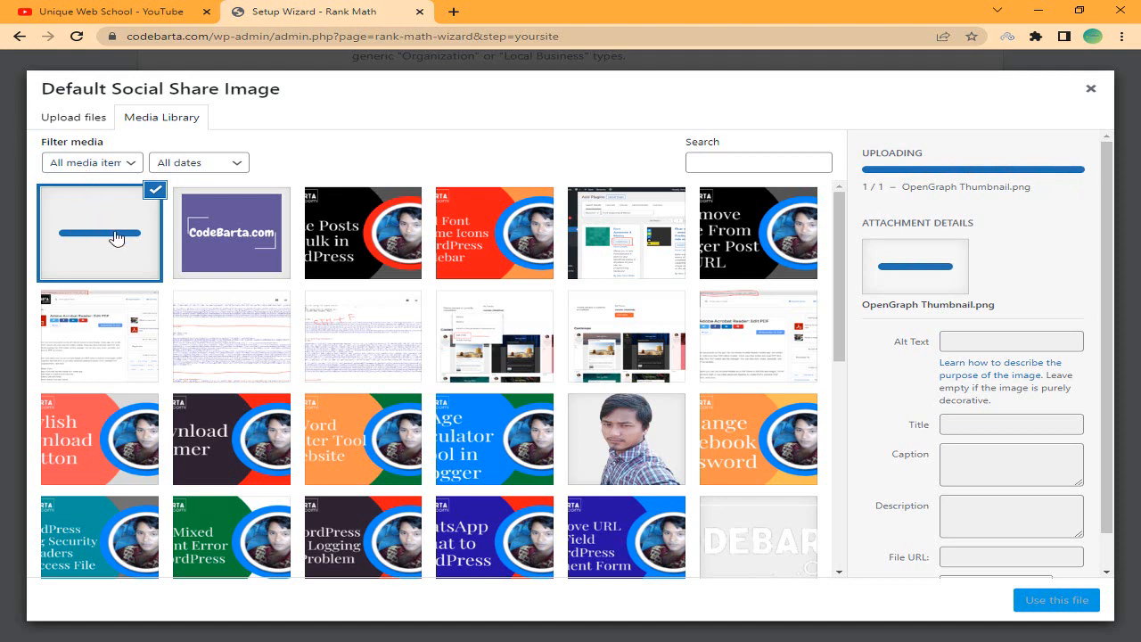
{"action": "left_click", "coordinate": [1072, 605]}
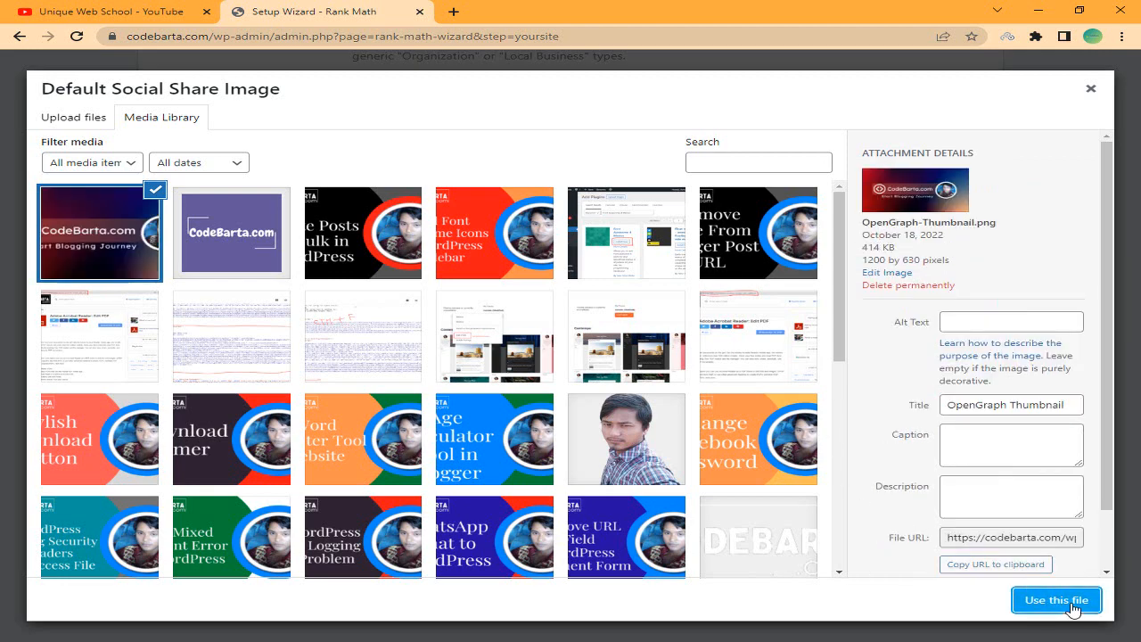
{"action": "scroll", "coordinate": [762, 454], "scroll_direction": "down", "scroll_amount": 2}
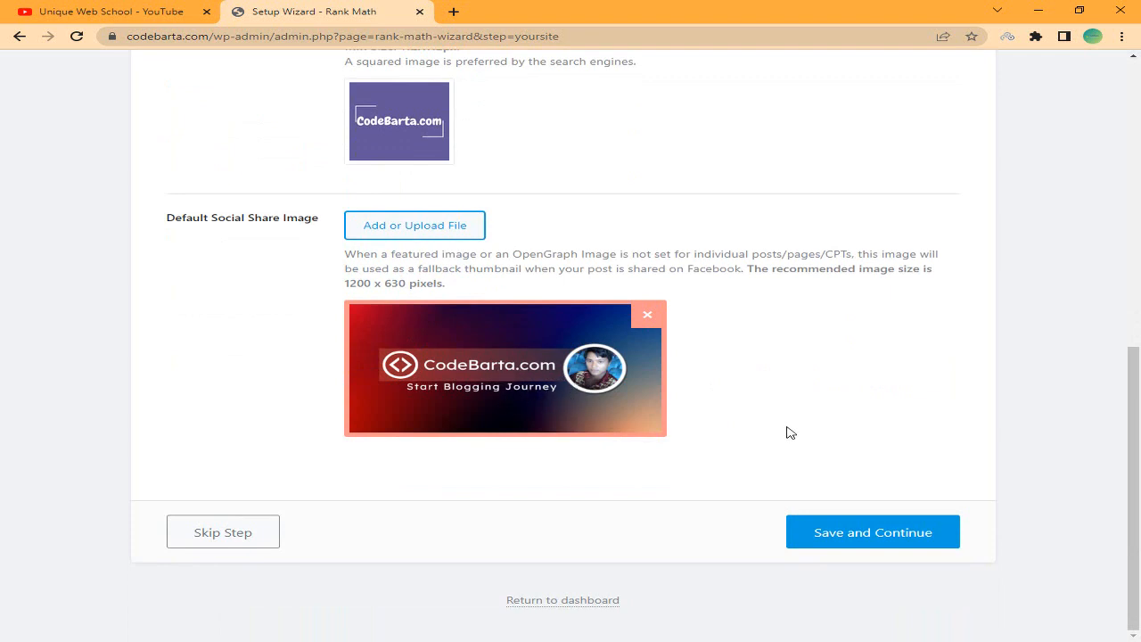
{"action": "left_click", "coordinate": [902, 546]}
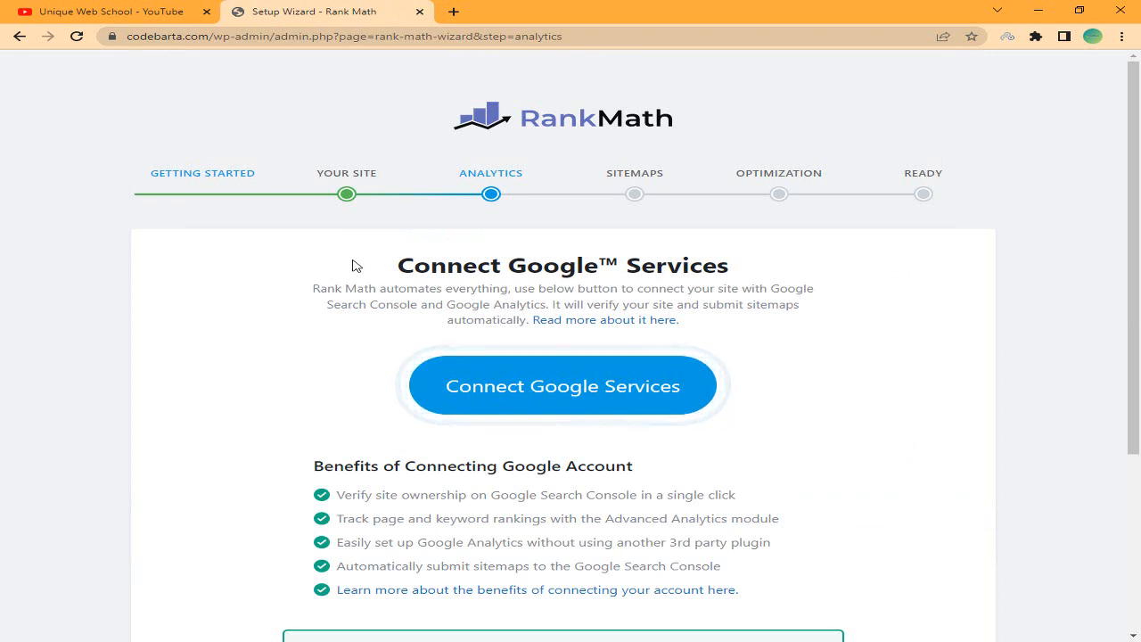
- Examine the Connect Google Services page and the listed benefits of connecting a Google account
{"action": "left_click_drag", "start_coordinate": [398, 264], "coordinate": [618, 267]}
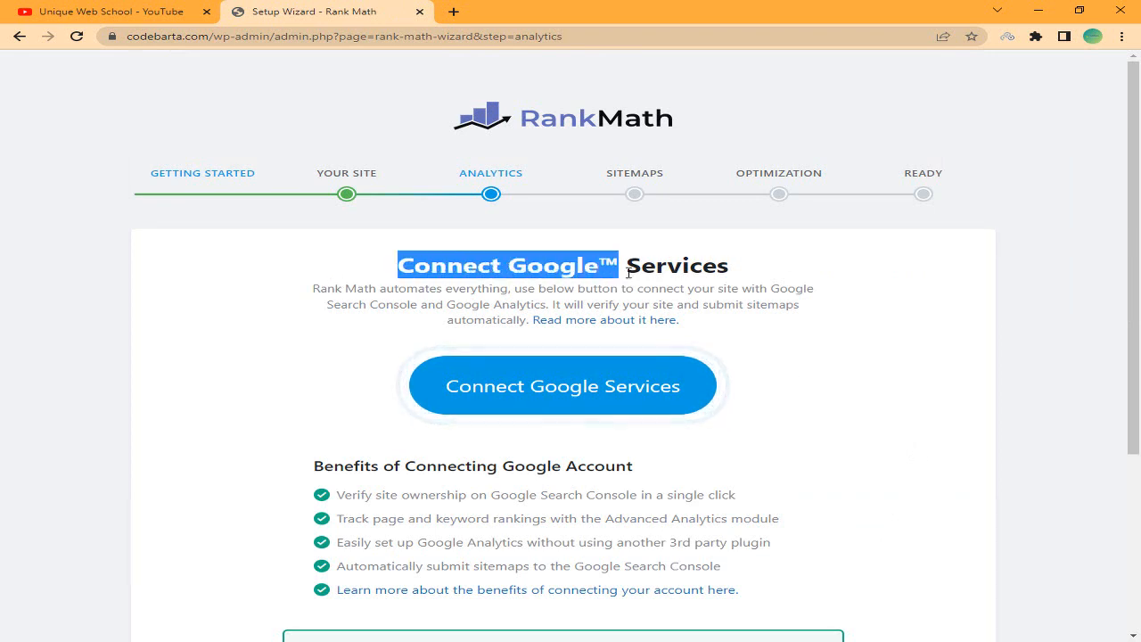
{"action": "left_click", "coordinate": [632, 283]}
{"action": "scroll", "coordinate": [660, 299], "scroll_direction": "down", "scroll_amount": 2}
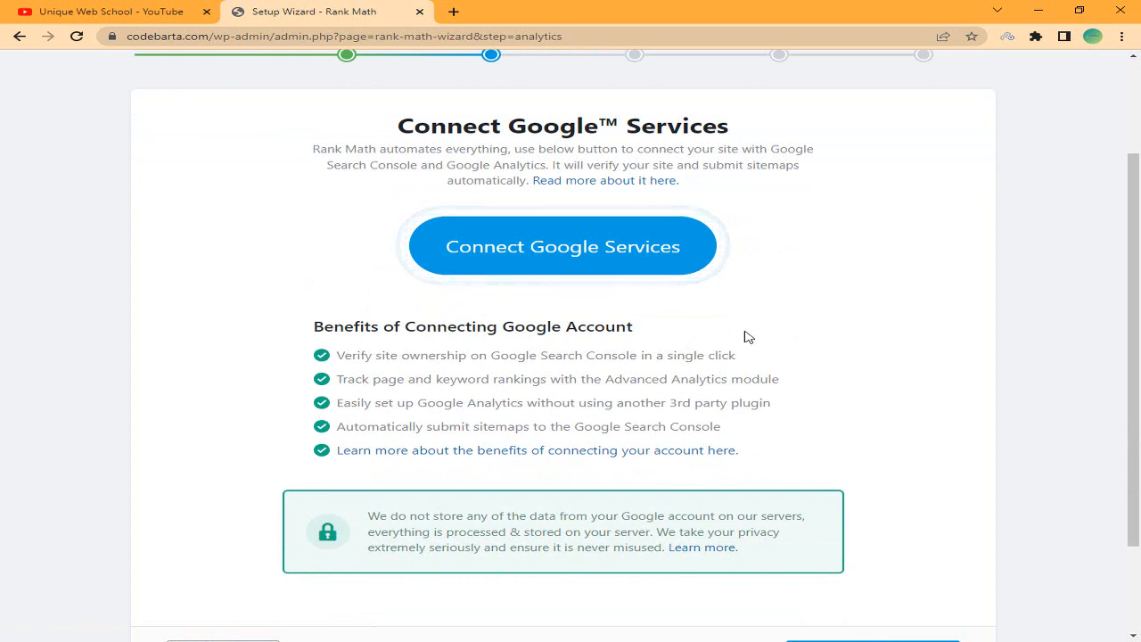
{"action": "left_click_drag", "start_coordinate": [467, 355], "coordinate": [589, 357]}
{"action": "left_click", "coordinate": [631, 360]}
{"action": "left_click_drag", "start_coordinate": [380, 379], "coordinate": [497, 379]}
{"action": "left_click", "coordinate": [348, 399]}
{"action": "left_click_drag", "start_coordinate": [363, 403], "coordinate": [473, 403]}
{"action": "left_click_drag", "start_coordinate": [545, 403], "coordinate": [615, 401]}
{"action": "left_click", "coordinate": [639, 398]}
{"action": "scroll", "coordinate": [814, 352], "scroll_direction": "up", "scroll_amount": 3}
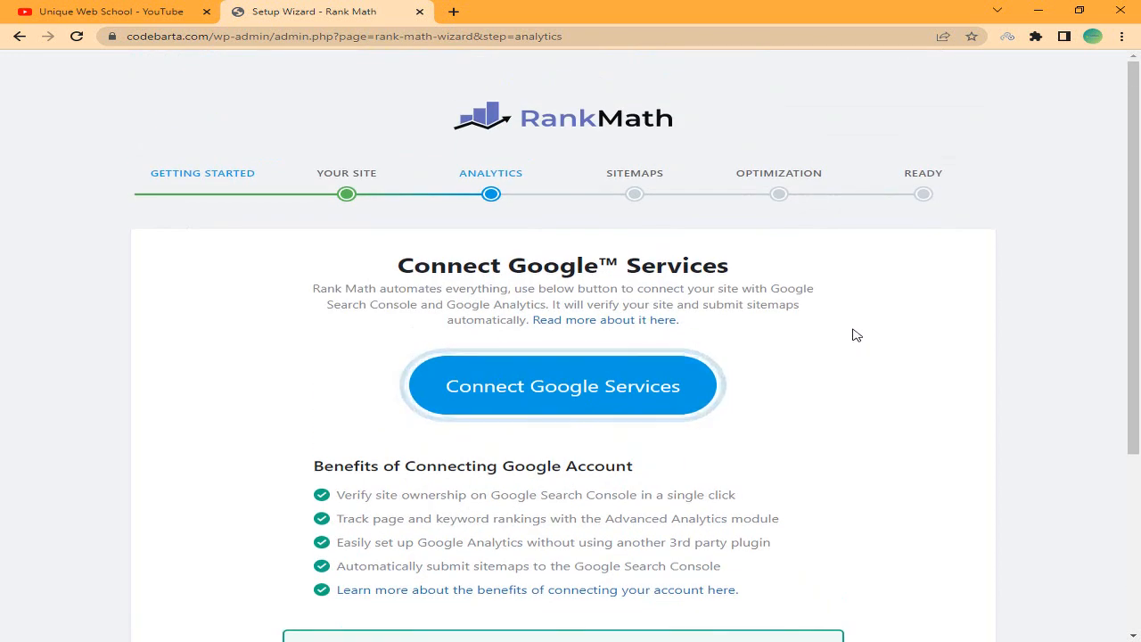
{"action": "scroll", "coordinate": [829, 333], "scroll_direction": "down", "scroll_amount": 2}
{"action": "left_click_drag", "start_coordinate": [526, 286], "coordinate": [631, 287]}
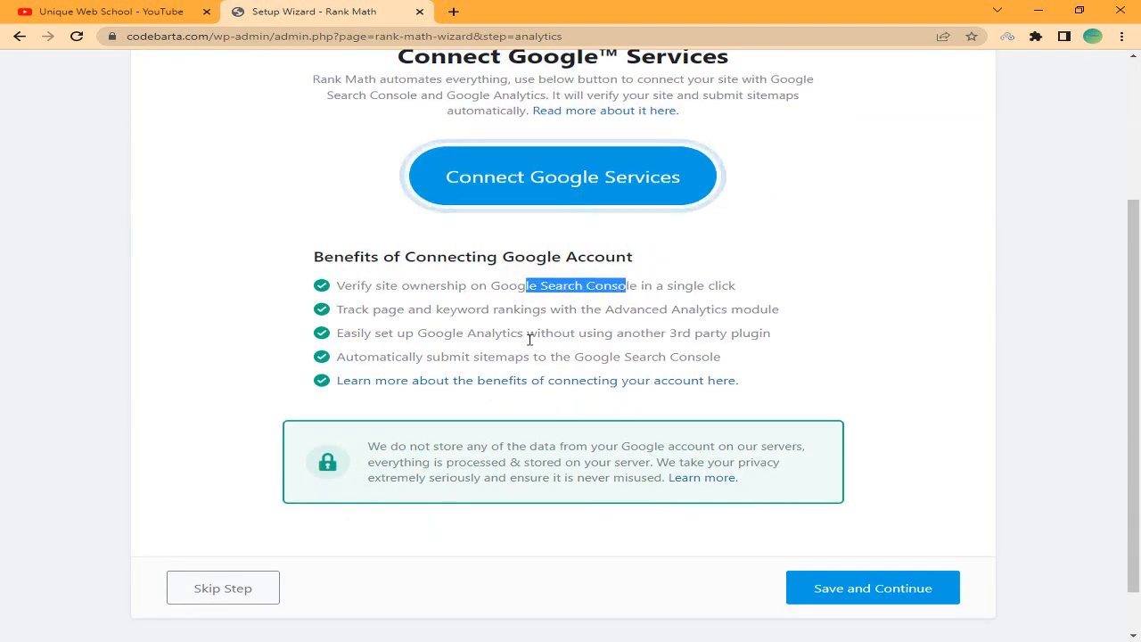
{"action": "left_click_drag", "start_coordinate": [436, 334], "coordinate": [588, 334]}
{"action": "left_click", "coordinate": [652, 337]}
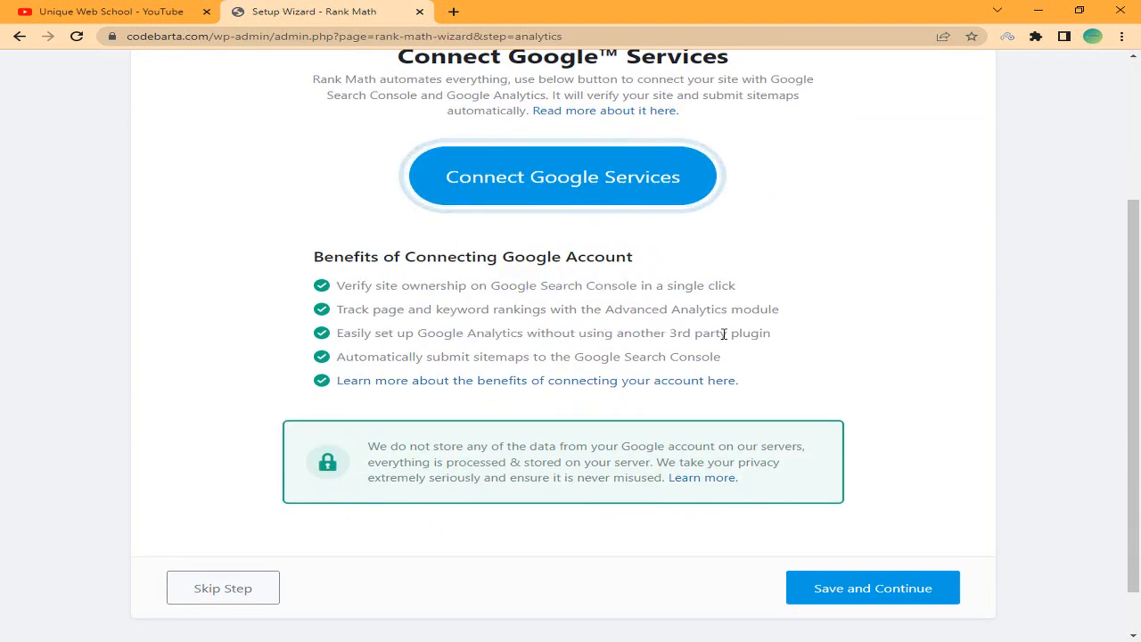
{"action": "scroll", "coordinate": [724, 333], "scroll_direction": "up", "scroll_amount": 2}
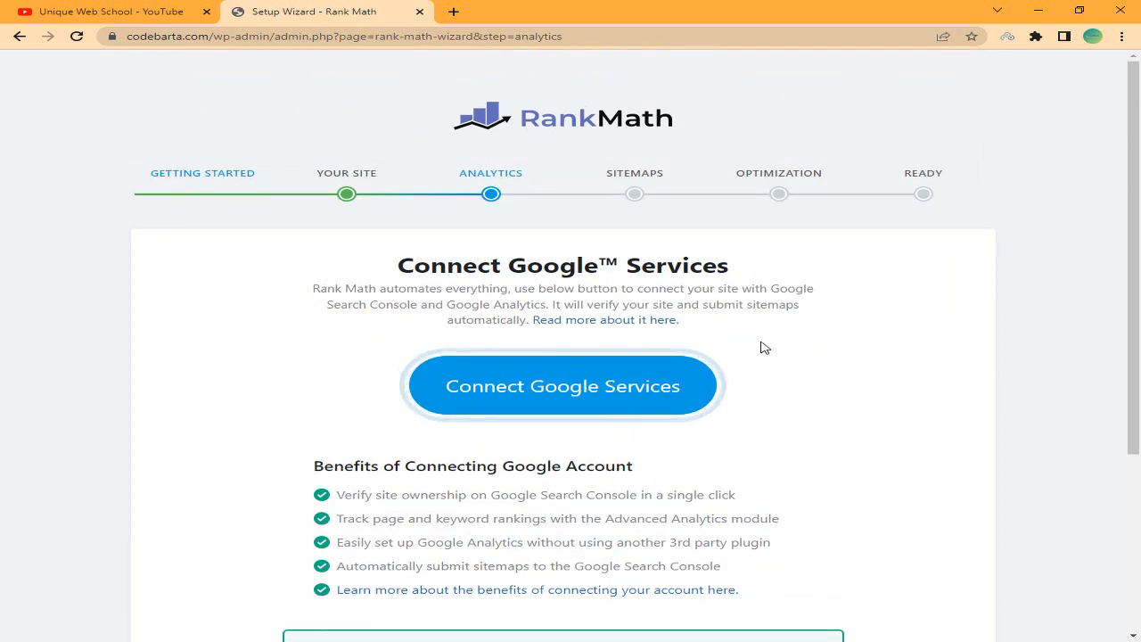
- Save the Analytics stage without connecting Google Services and continue to the Sitemaps stage
{"action": "scroll", "coordinate": [787, 339], "scroll_direction": "down", "scroll_amount": 1}
{"action": "scroll", "coordinate": [788, 339], "scroll_direction": "down", "scroll_amount": 3}
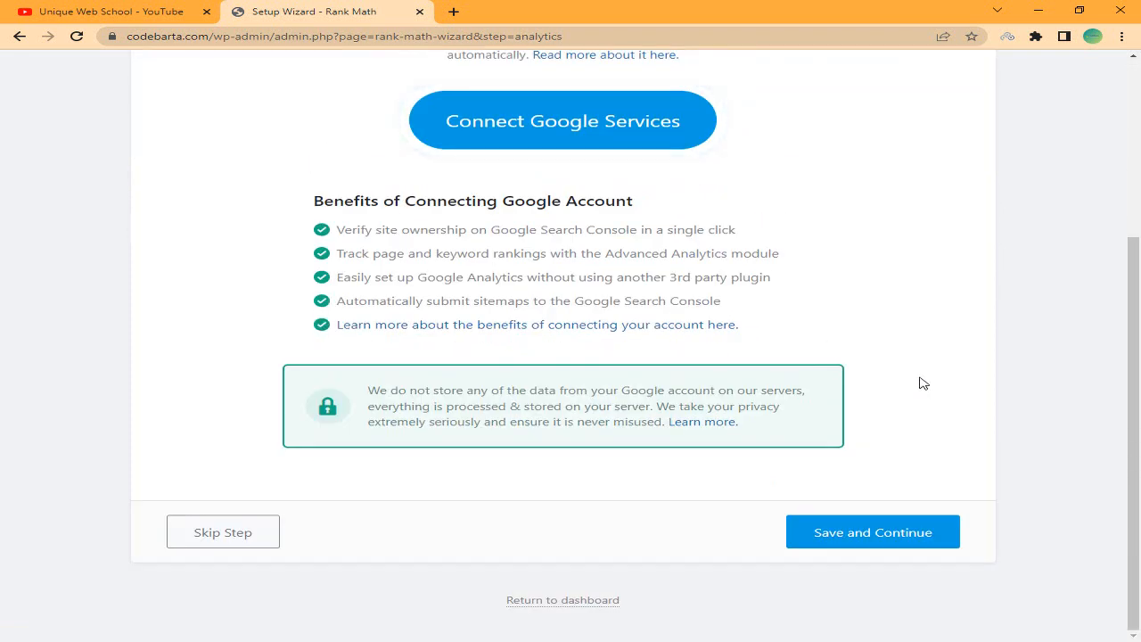
{"action": "left_click", "coordinate": [919, 538]}
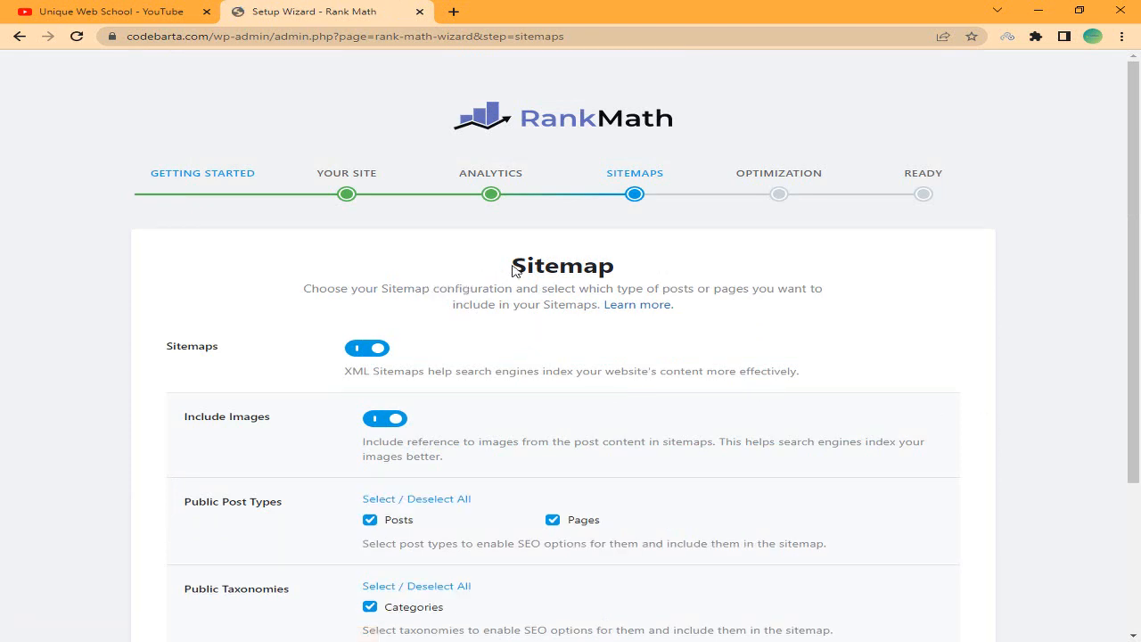
- Try switching the sitemap's Include Images option off and back on
{"action": "scroll", "coordinate": [302, 327], "scroll_direction": "down", "scroll_amount": 2}
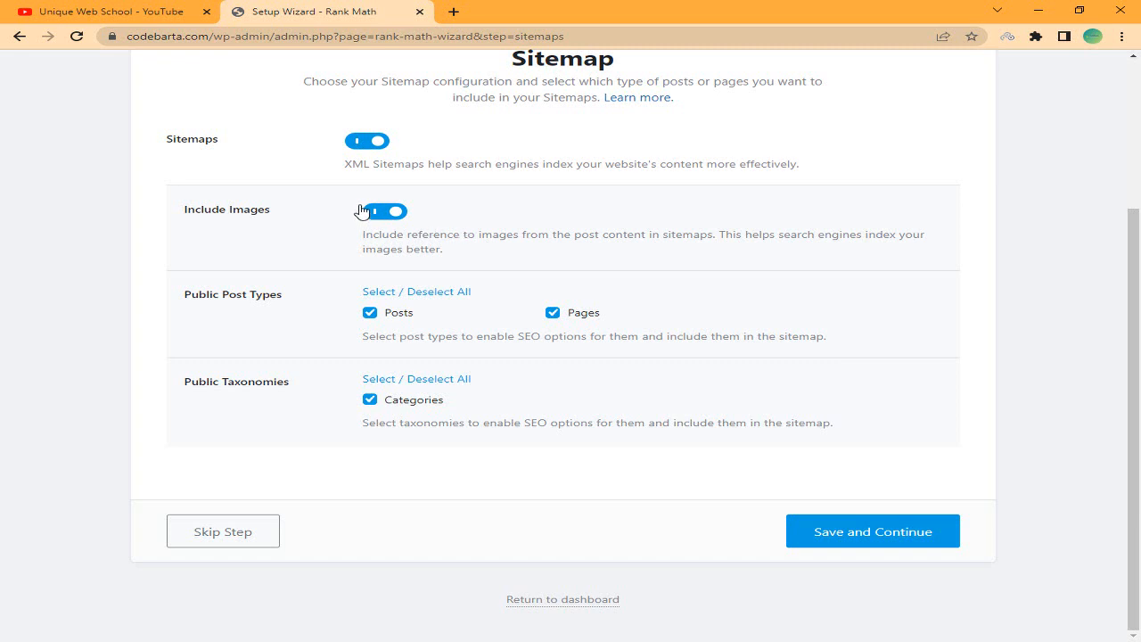
{"action": "left_click", "coordinate": [398, 213]}
{"action": "scroll", "coordinate": [397, 212], "scroll_direction": "up", "scroll_amount": 1}
{"action": "left_click", "coordinate": [399, 287]}
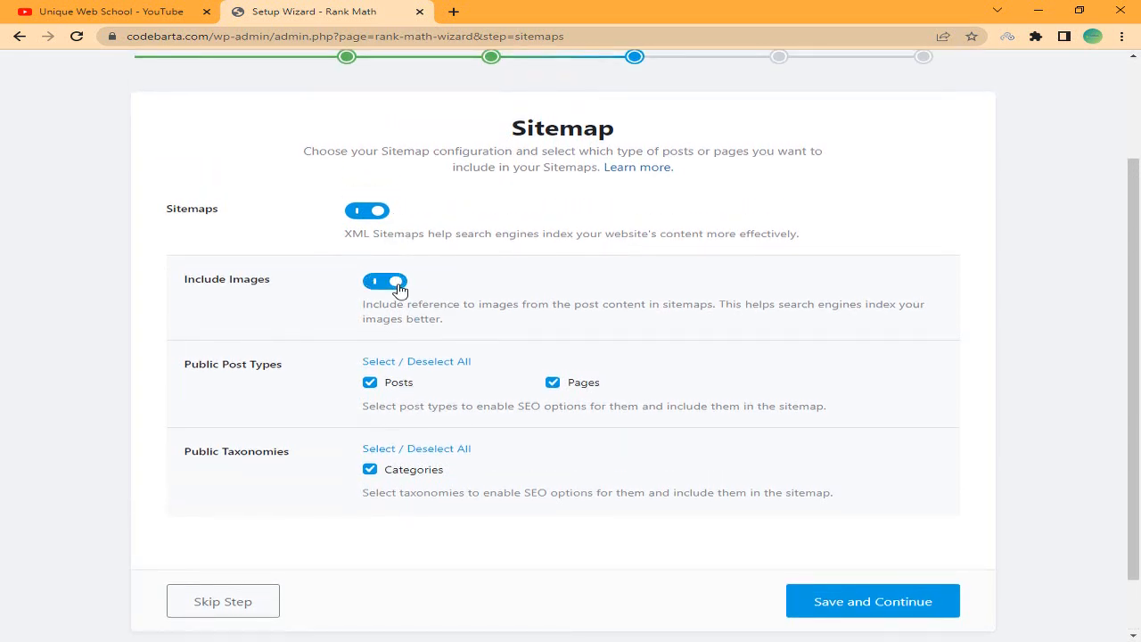
{"action": "left_click", "coordinate": [399, 287]}
{"action": "left_click", "coordinate": [398, 287]}
{"action": "left_click", "coordinate": [395, 285]}
{"action": "left_click", "coordinate": [397, 283]}
- Save the Sitemaps stage and look over the SEO Tweaks options in the Optimization stage
{"action": "scroll", "coordinate": [496, 474], "scroll_direction": "down", "scroll_amount": 2}
{"action": "left_click", "coordinate": [873, 533]}
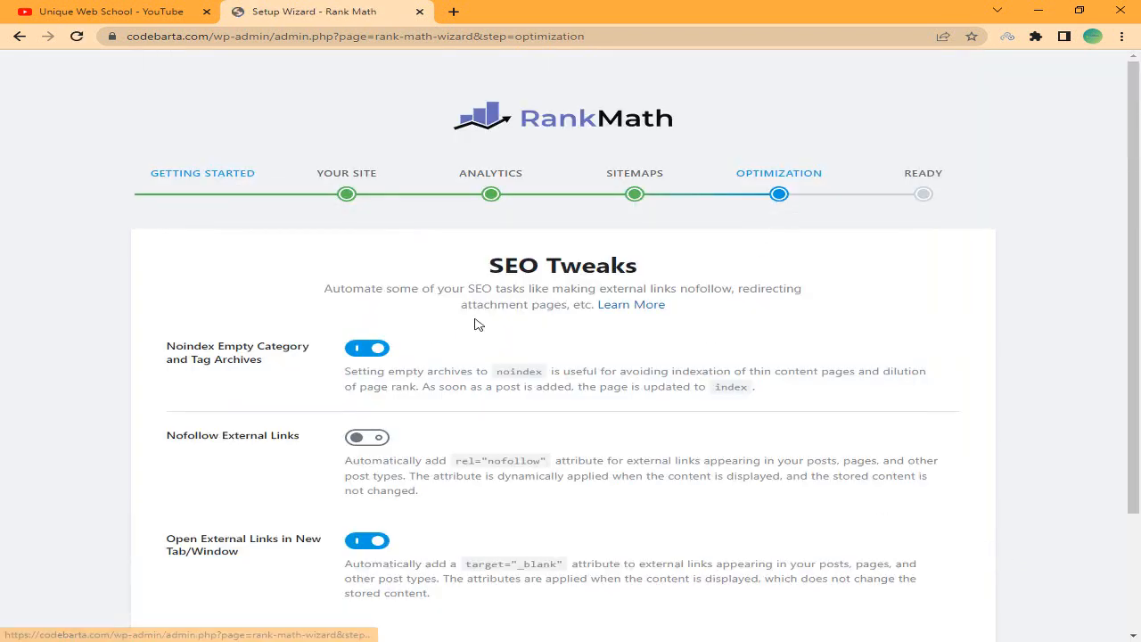
{"action": "scroll", "coordinate": [535, 330], "scroll_direction": "down", "scroll_amount": 3}
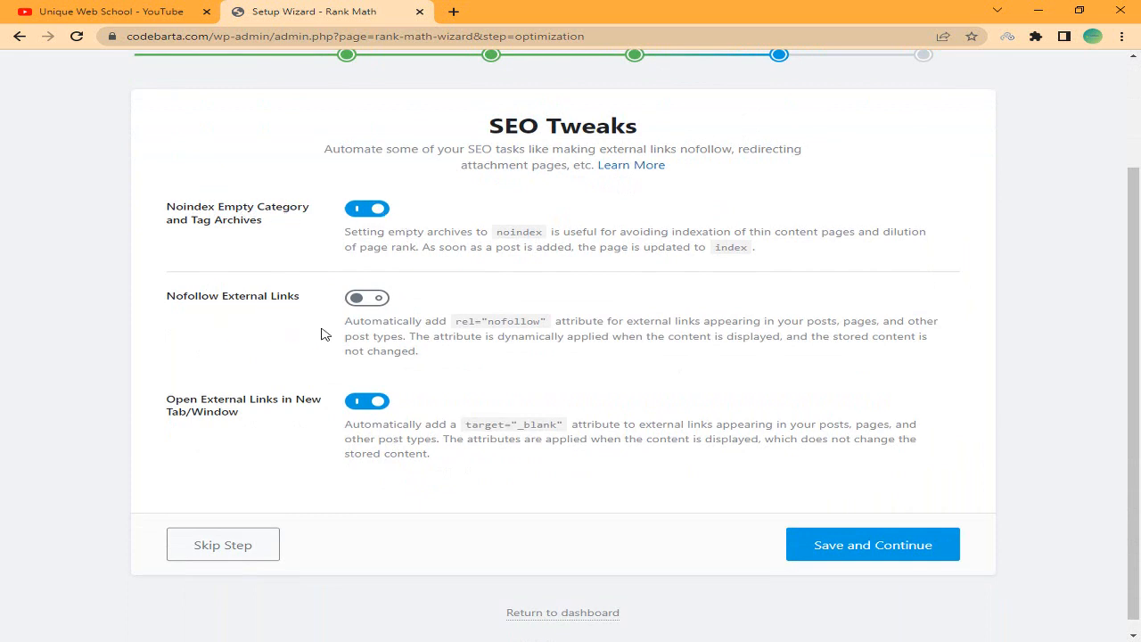
- Save the SEO Tweaks in the Optimization stage and continue from the Ready page to the advanced options setup
{"action": "left_click", "coordinate": [893, 551]}
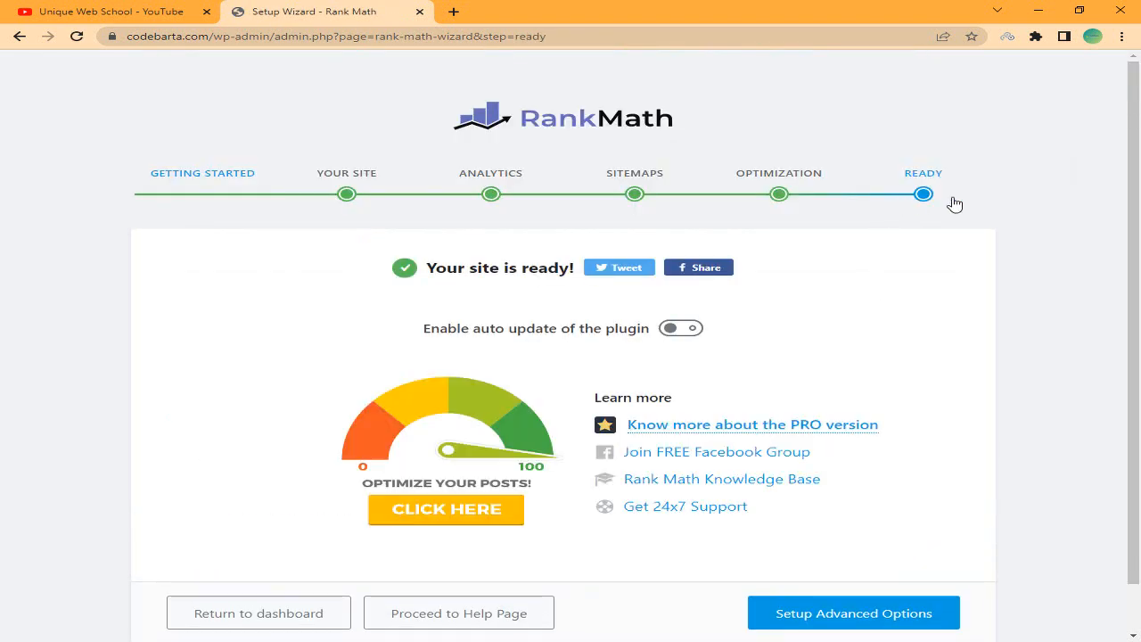
{"action": "scroll", "coordinate": [790, 282], "scroll_direction": "down", "scroll_amount": 1}
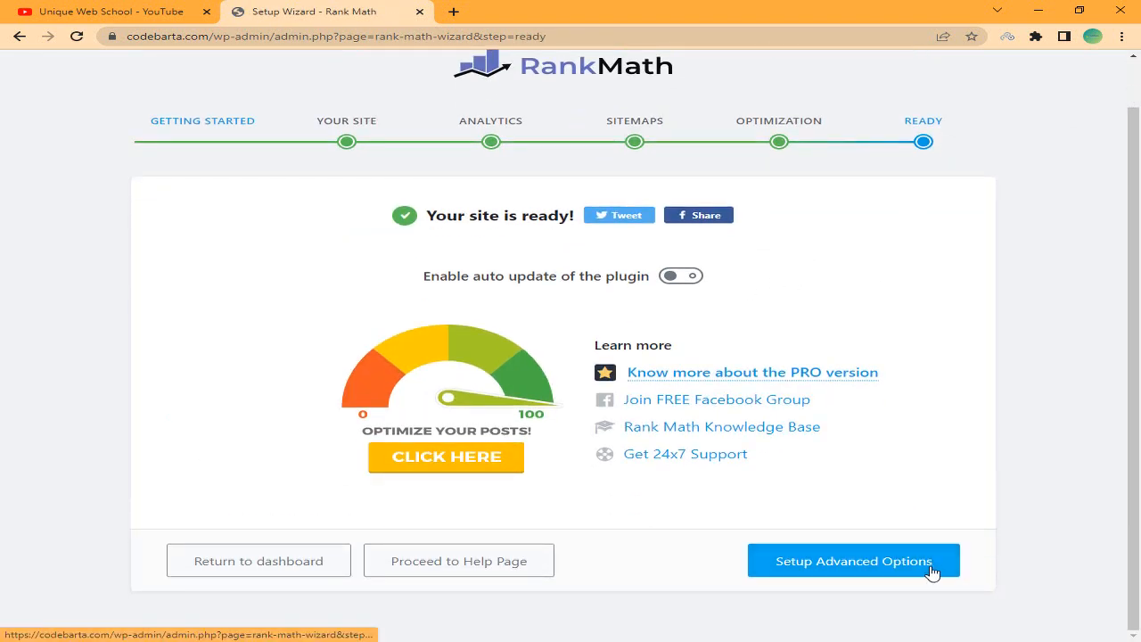
{"action": "left_click", "coordinate": [878, 573]}
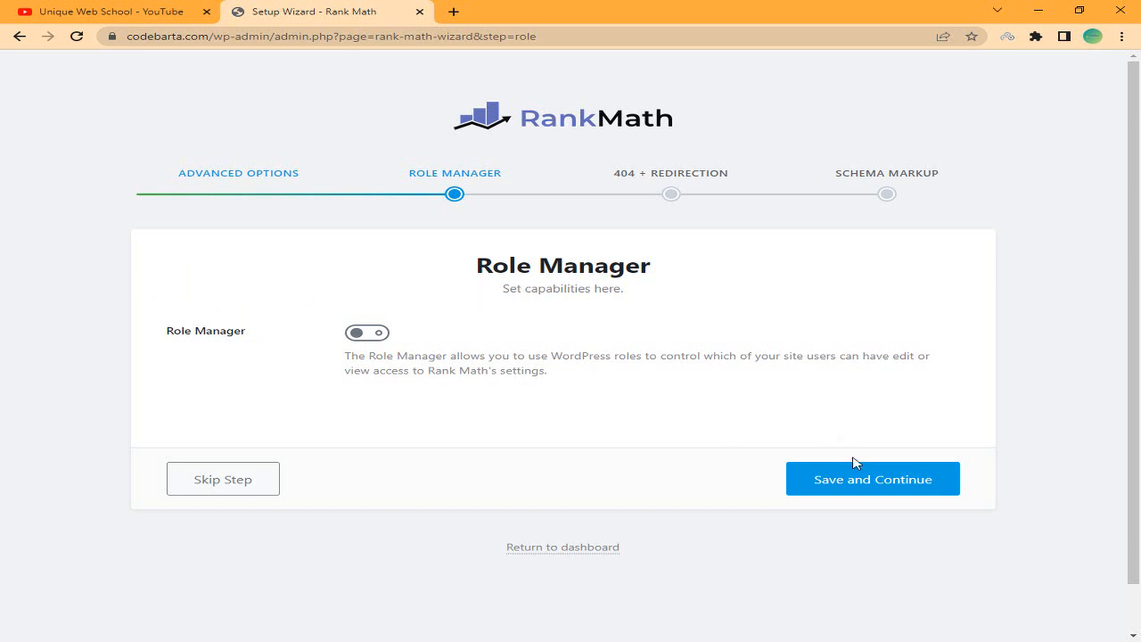
- Save the Role Manager stage with the option off, and save the 404 + Redirection stage with only 404 Monitor enabled
{"action": "left_click", "coordinate": [877, 486]}
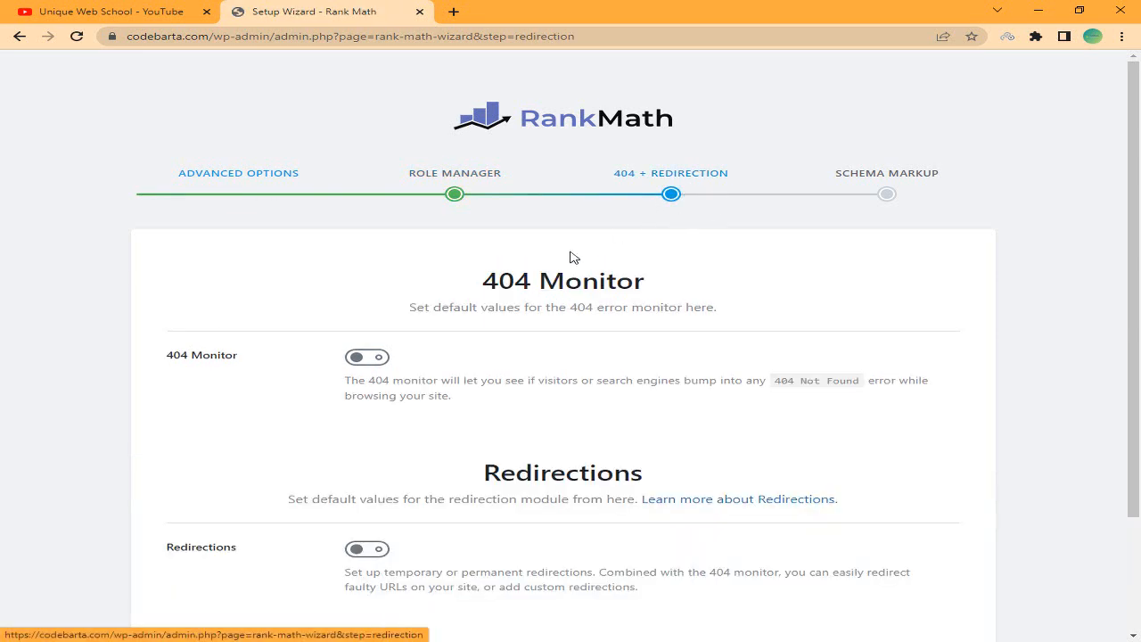
{"action": "scroll", "coordinate": [567, 255], "scroll_direction": "down", "scroll_amount": 2}
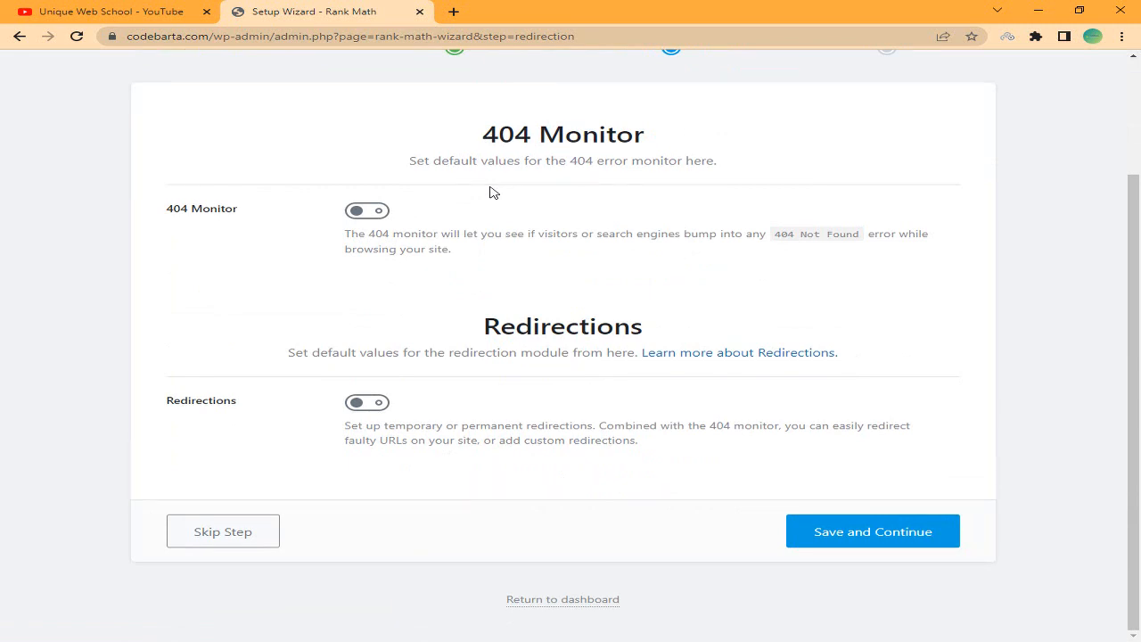
{"action": "left_click", "coordinate": [355, 215]}
{"action": "left_click", "coordinate": [840, 539]}
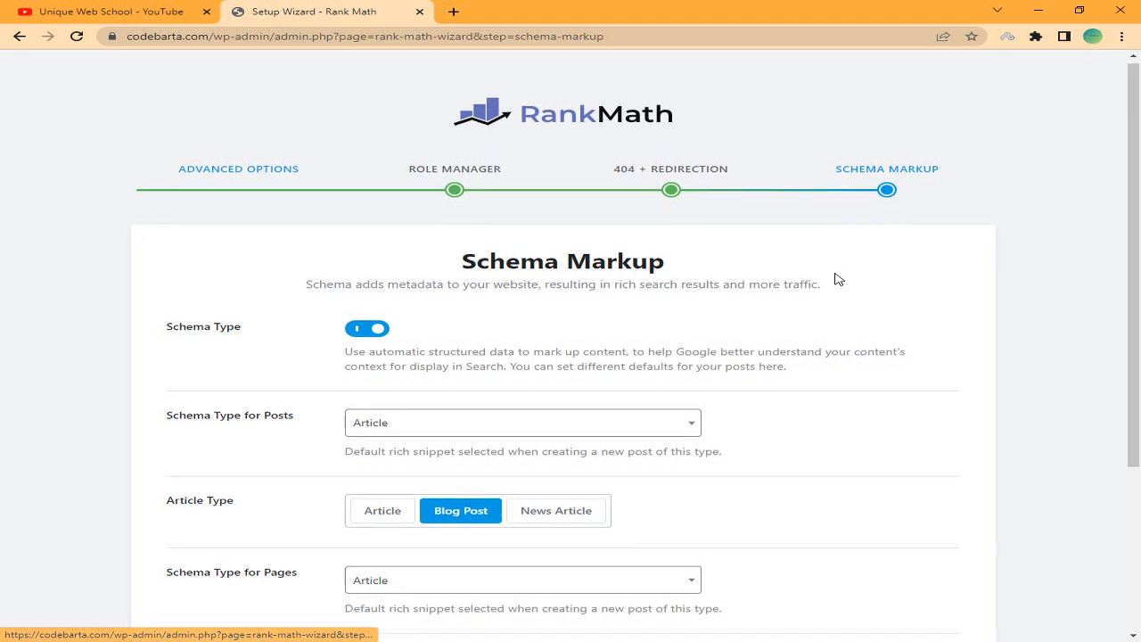
- Review the schema types available for posts, keeping Article as the schema type and Blog Post as the article type
{"action": "scroll", "coordinate": [222, 174], "scroll_direction": "down", "scroll_amount": 3}
{"action": "scroll", "coordinate": [223, 134], "scroll_direction": "up", "scroll_amount": 2}
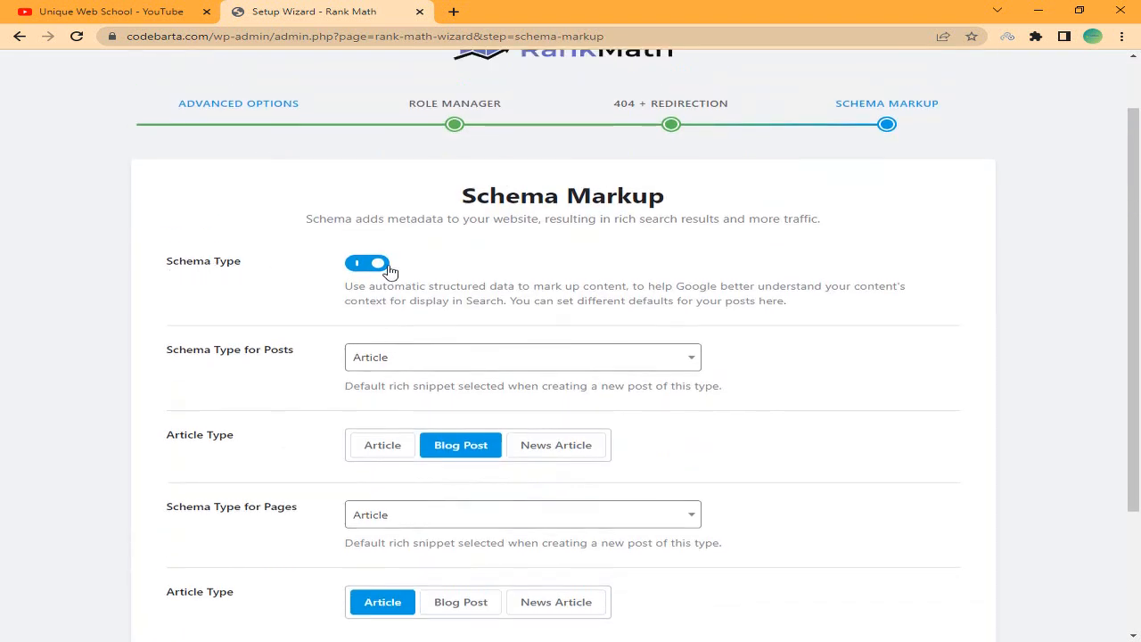
{"action": "scroll", "coordinate": [326, 314], "scroll_direction": "down", "scroll_amount": 1}
{"action": "scroll", "coordinate": [326, 313], "scroll_direction": "down", "scroll_amount": 2}
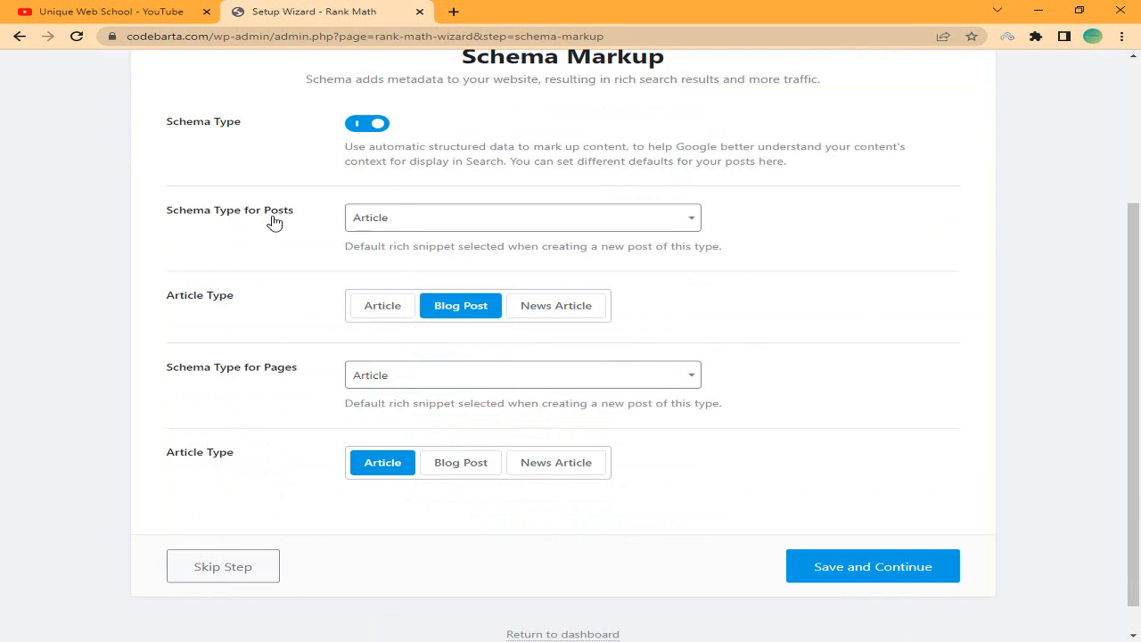
{"action": "left_click", "coordinate": [401, 218]}
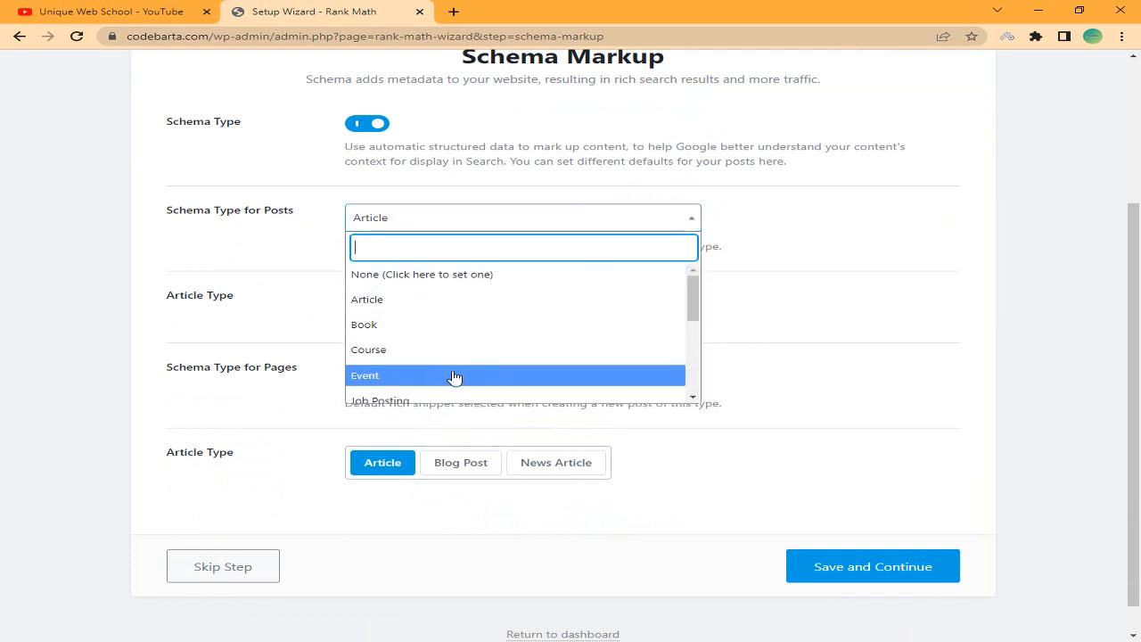
{"action": "scroll", "coordinate": [437, 331], "scroll_direction": "down", "scroll_amount": 4}
{"action": "left_click", "coordinate": [419, 223]}
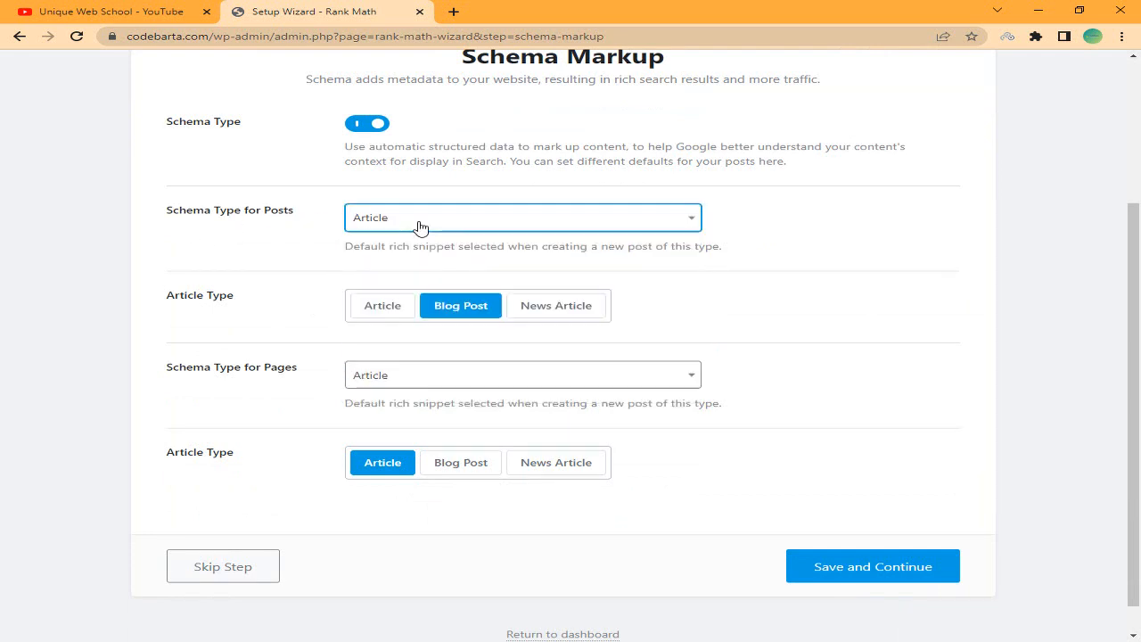
{"action": "left_click_drag", "start_coordinate": [176, 294], "coordinate": [239, 300]}
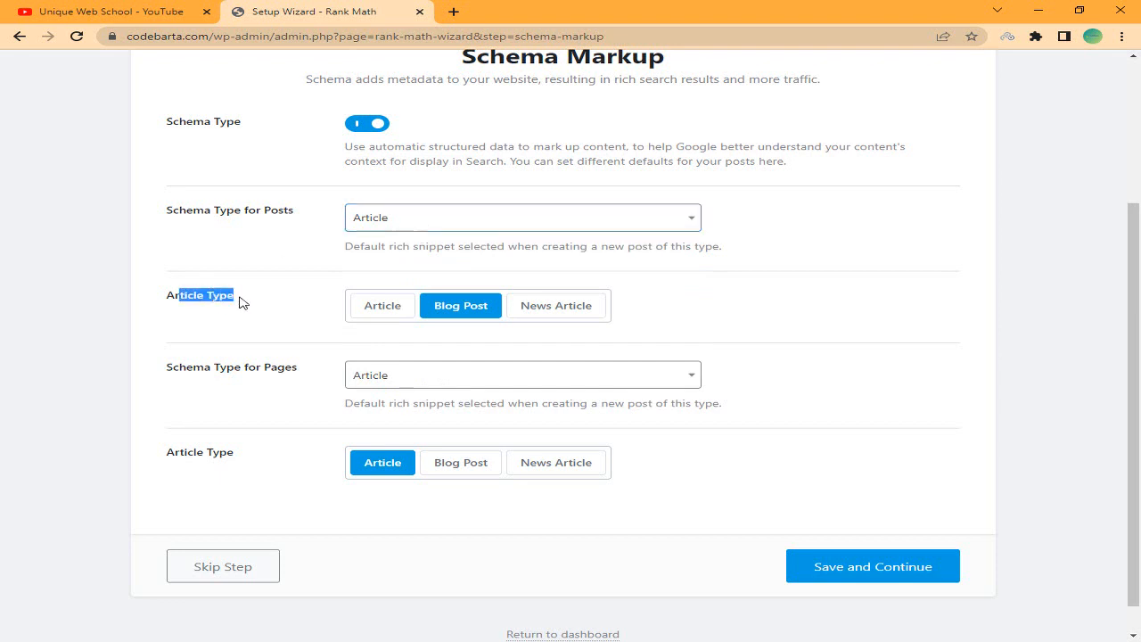
{"action": "left_click", "coordinate": [480, 311]}
{"action": "scroll", "coordinate": [472, 312], "scroll_direction": "down", "scroll_amount": 1}
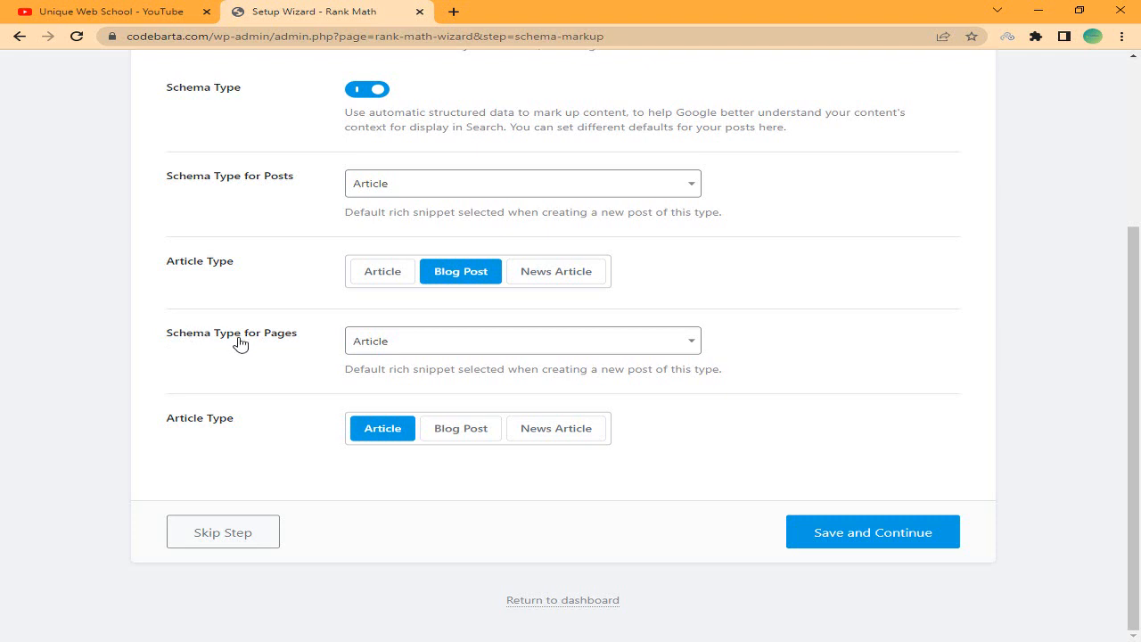
- Keep Article as both schema type and article type for pages, and save the Schema Markup stage to finish the wizard
{"action": "left_click", "coordinate": [389, 341]}
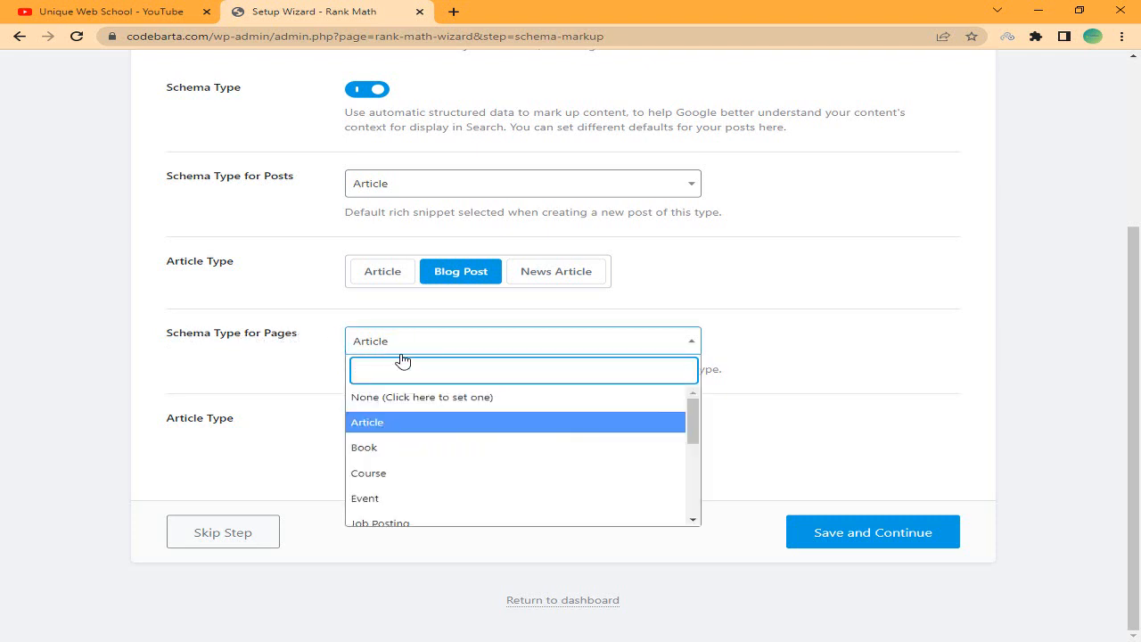
{"action": "scroll", "coordinate": [428, 451], "scroll_direction": "down", "scroll_amount": 5}
{"action": "scroll", "coordinate": [450, 419], "scroll_direction": "up", "scroll_amount": 5}
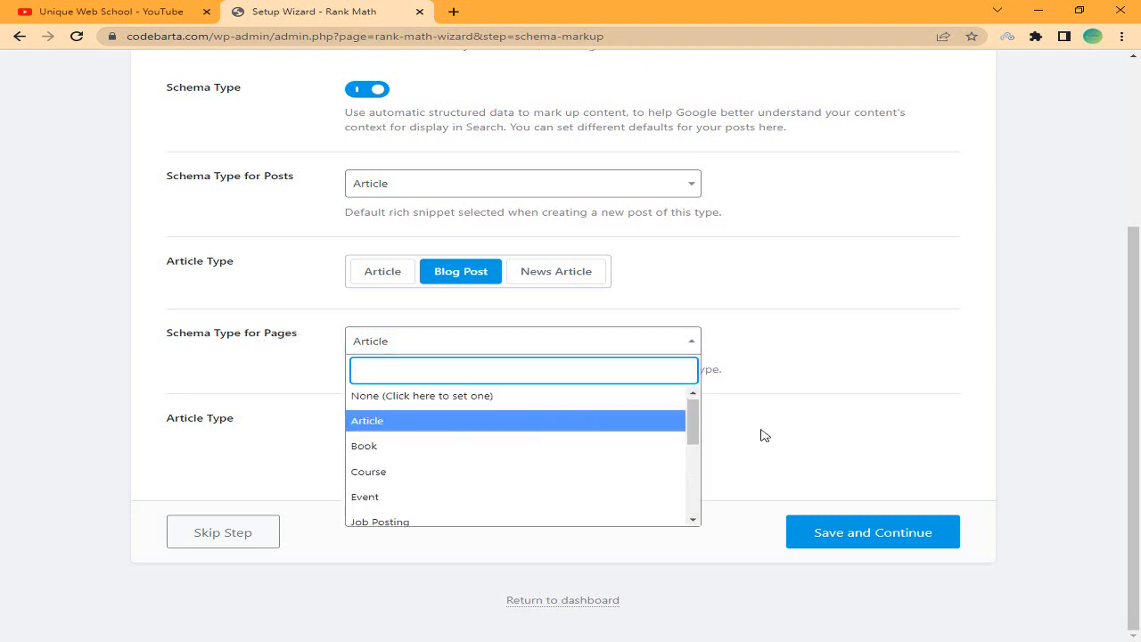
{"action": "left_click", "coordinate": [825, 383]}
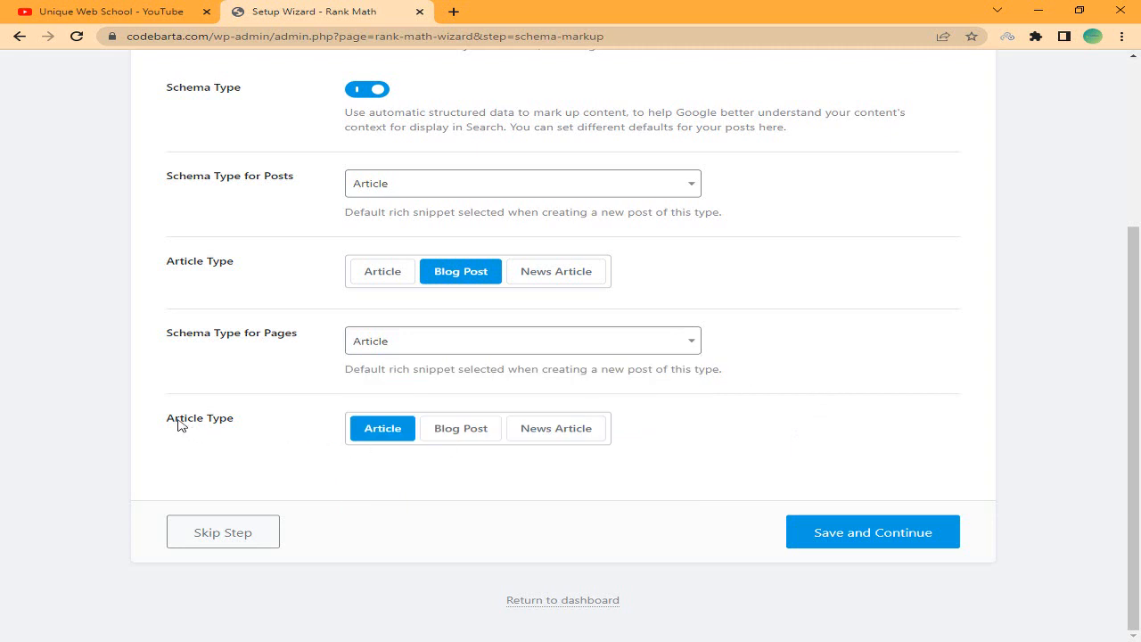
{"action": "left_click_drag", "start_coordinate": [179, 425], "coordinate": [252, 425]}
{"action": "left_click", "coordinate": [400, 433]}
{"action": "left_click", "coordinate": [868, 533]}
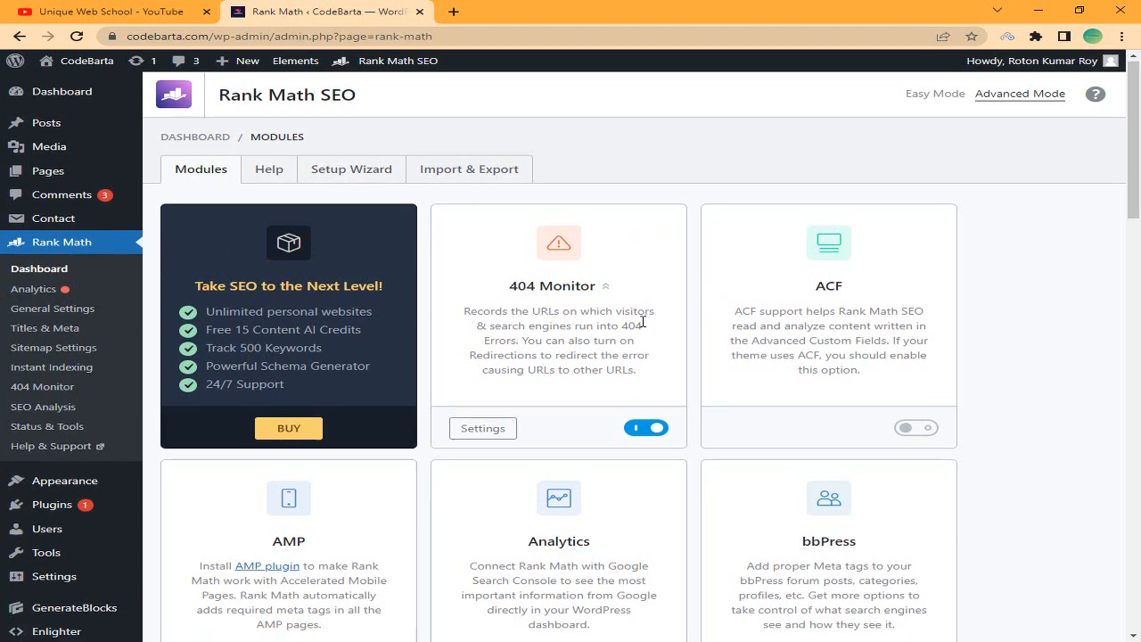
- Look over the first Rank Math modules, including bbPress, and enable the Image SEO module
{"action": "scroll", "coordinate": [748, 333], "scroll_direction": "down", "scroll_amount": 2}
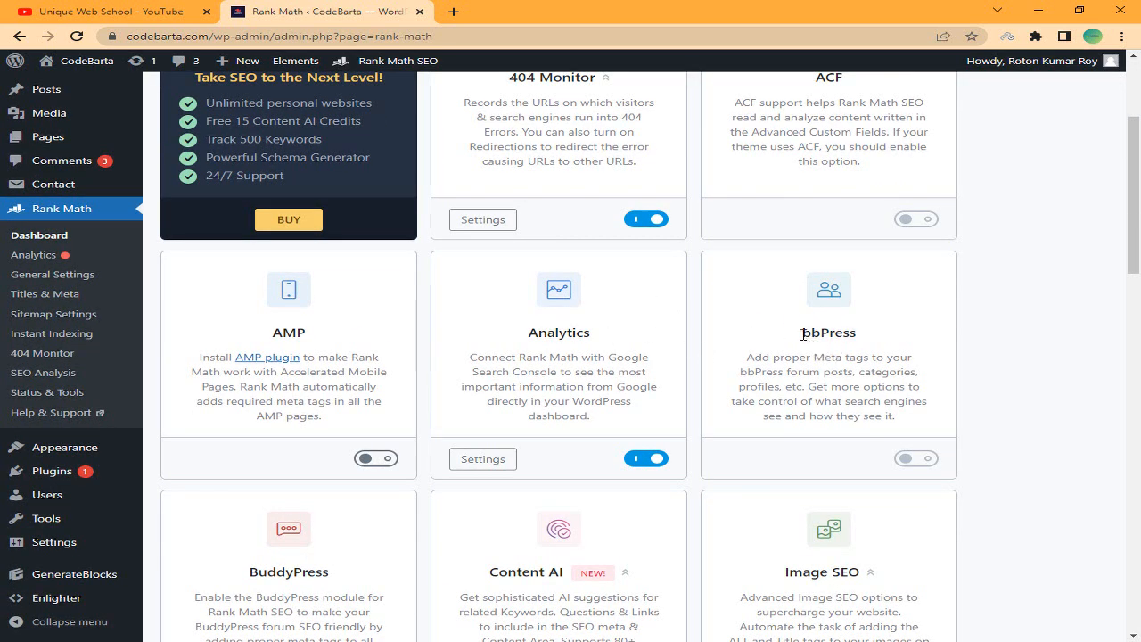
{"action": "left_click_drag", "start_coordinate": [813, 333], "coordinate": [865, 342]}
{"action": "left_click", "coordinate": [862, 341]}
{"action": "double_click", "coordinate": [805, 332]}
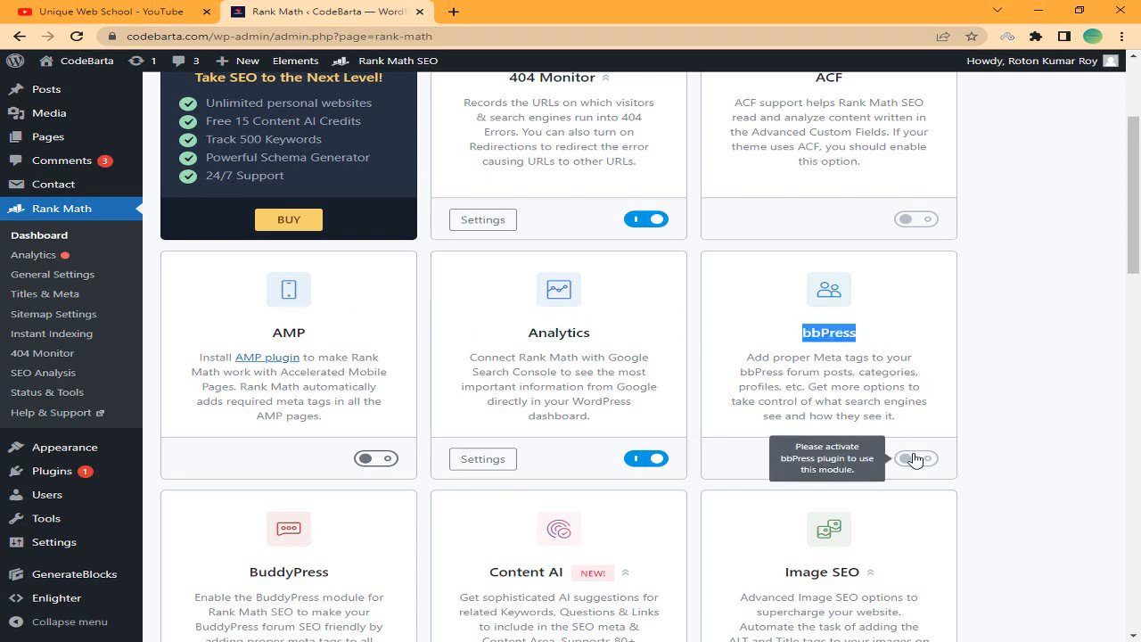
{"action": "scroll", "coordinate": [796, 397], "scroll_direction": "down", "scroll_amount": 3}
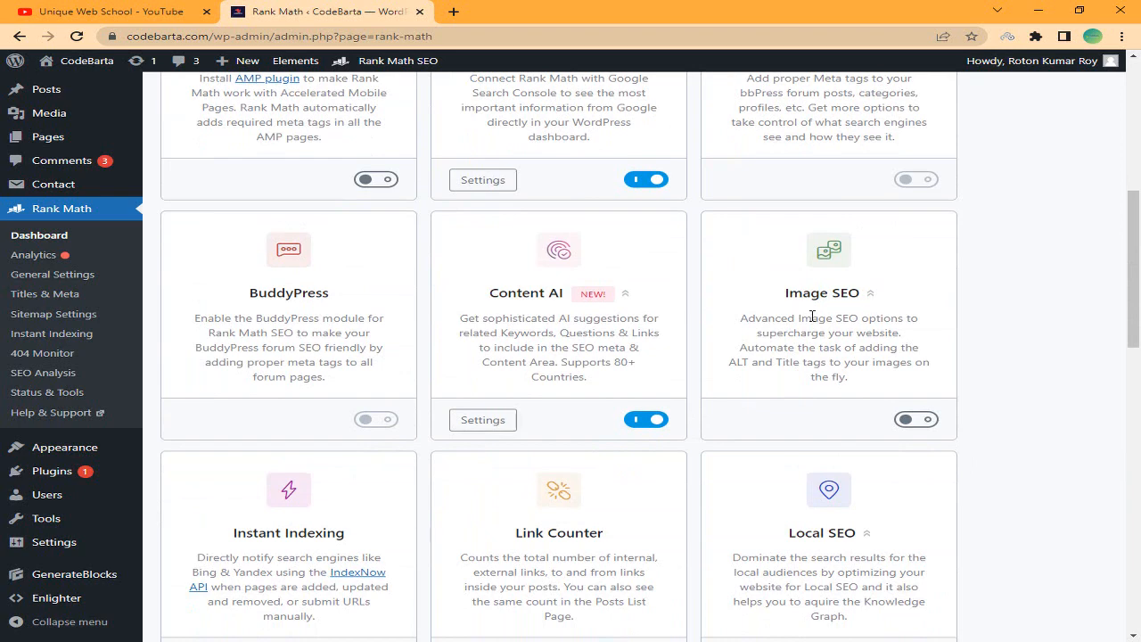
{"action": "scroll", "coordinate": [710, 275], "scroll_direction": "up", "scroll_amount": 5}
{"action": "scroll", "coordinate": [712, 294], "scroll_direction": "down", "scroll_amount": 4}
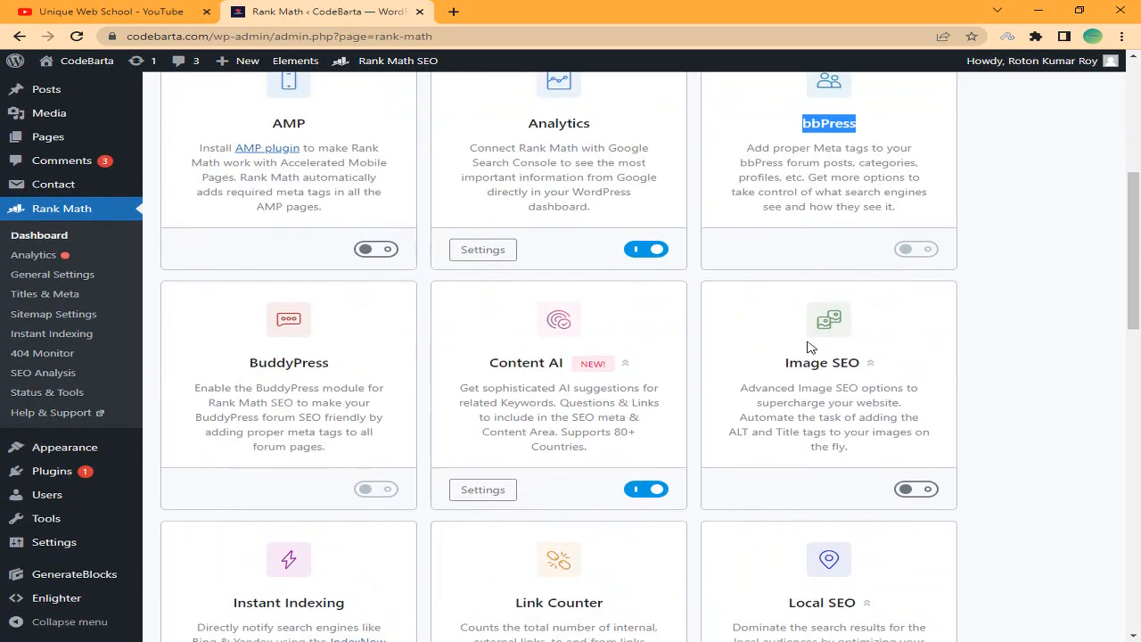
{"action": "left_click_drag", "start_coordinate": [787, 362], "coordinate": [846, 363]}
{"action": "left_click", "coordinate": [945, 492]}
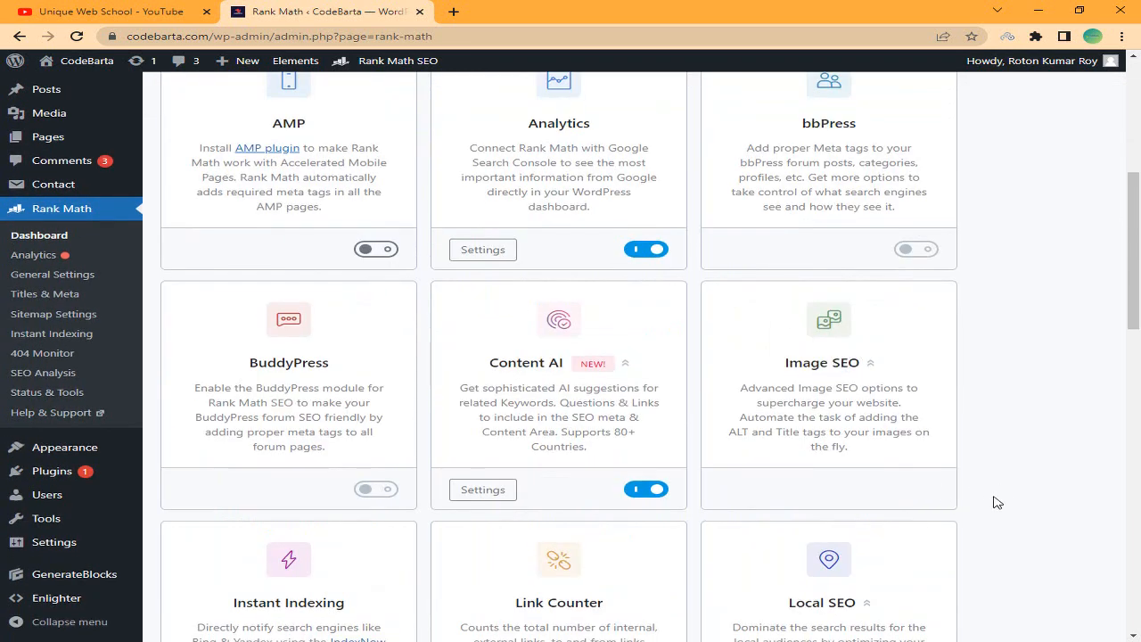
- Examine the AMP, Analytics and BuddyPress modules and their on/off switches
{"action": "scroll", "coordinate": [807, 339], "scroll_direction": "up", "scroll_amount": 3}
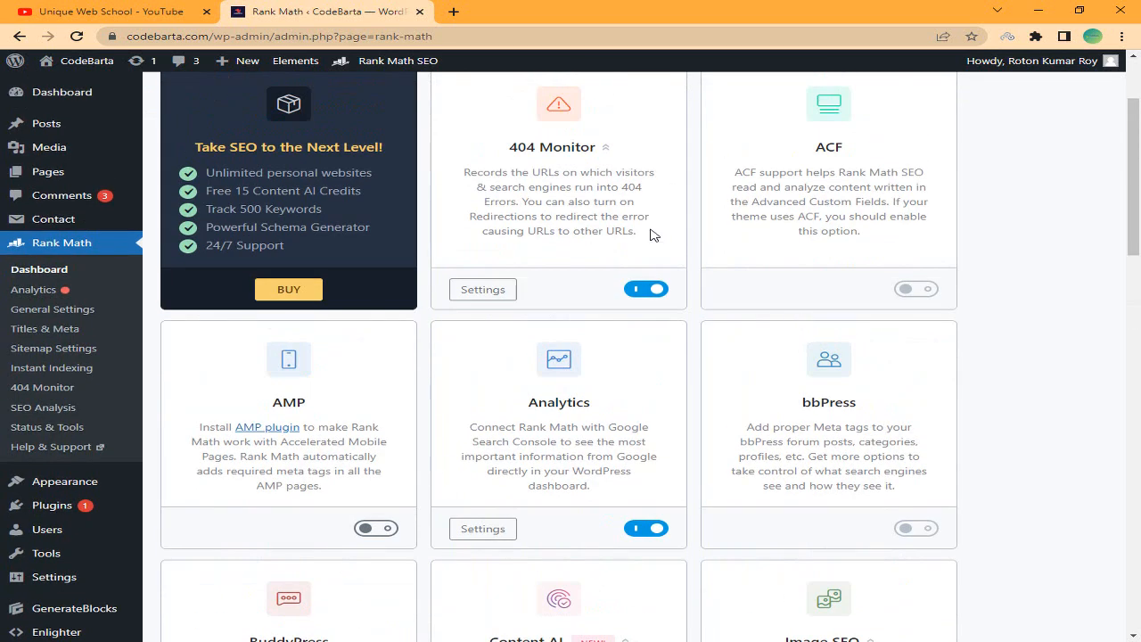
{"action": "scroll", "coordinate": [648, 245], "scroll_direction": "up", "scroll_amount": 1}
{"action": "scroll", "coordinate": [743, 285], "scroll_direction": "down", "scroll_amount": 2}
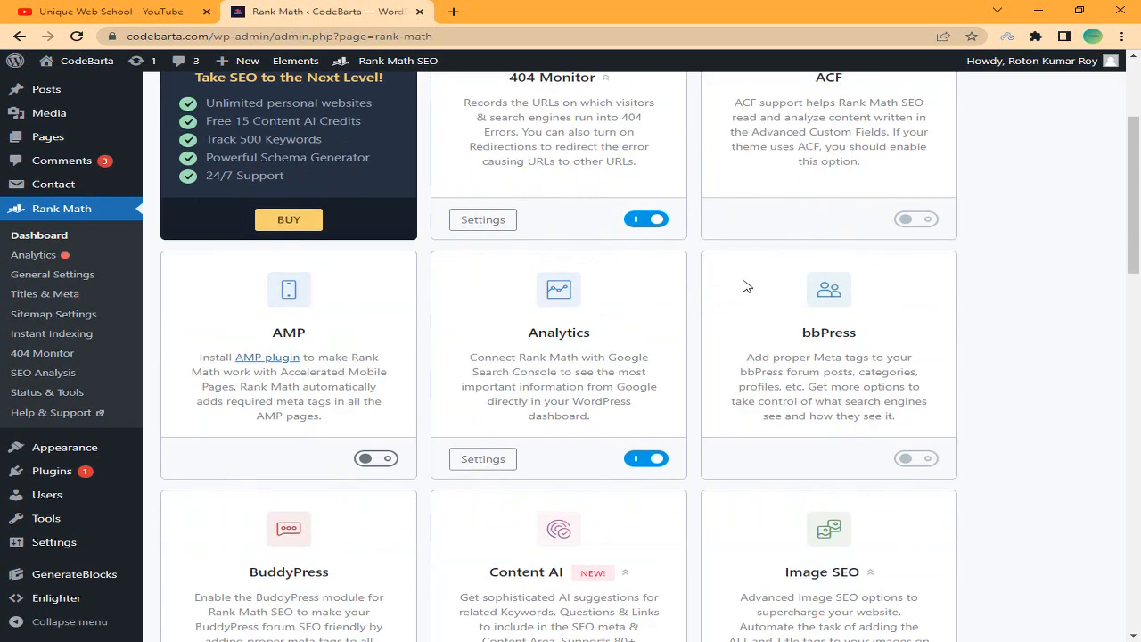
{"action": "scroll", "coordinate": [746, 286], "scroll_direction": "down", "scroll_amount": 2}
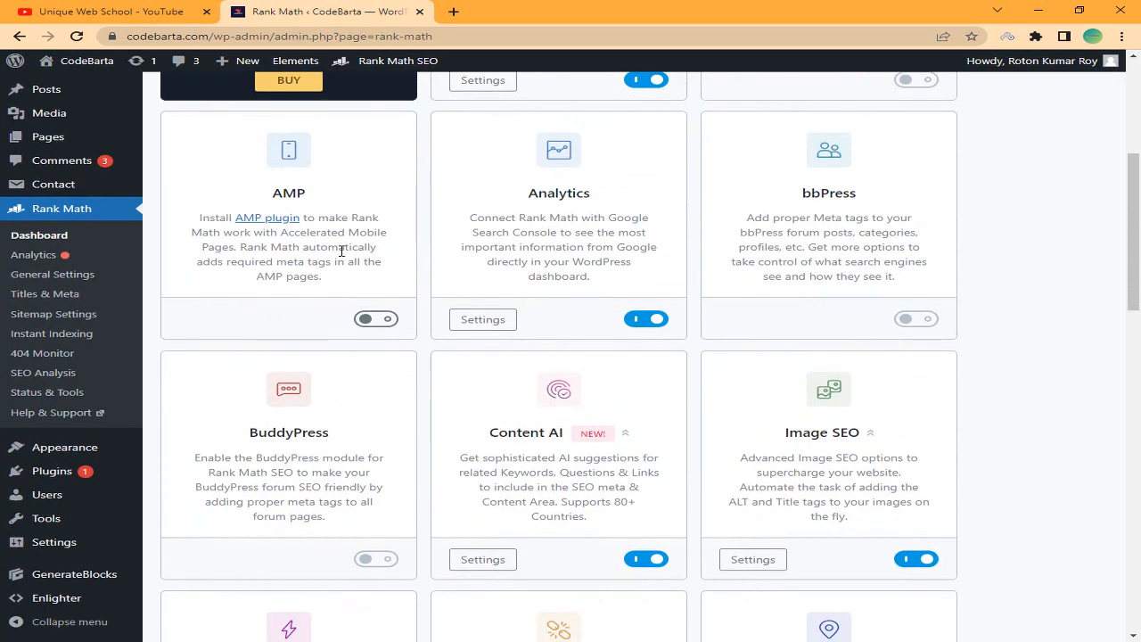
{"action": "double_click", "coordinate": [275, 193]}
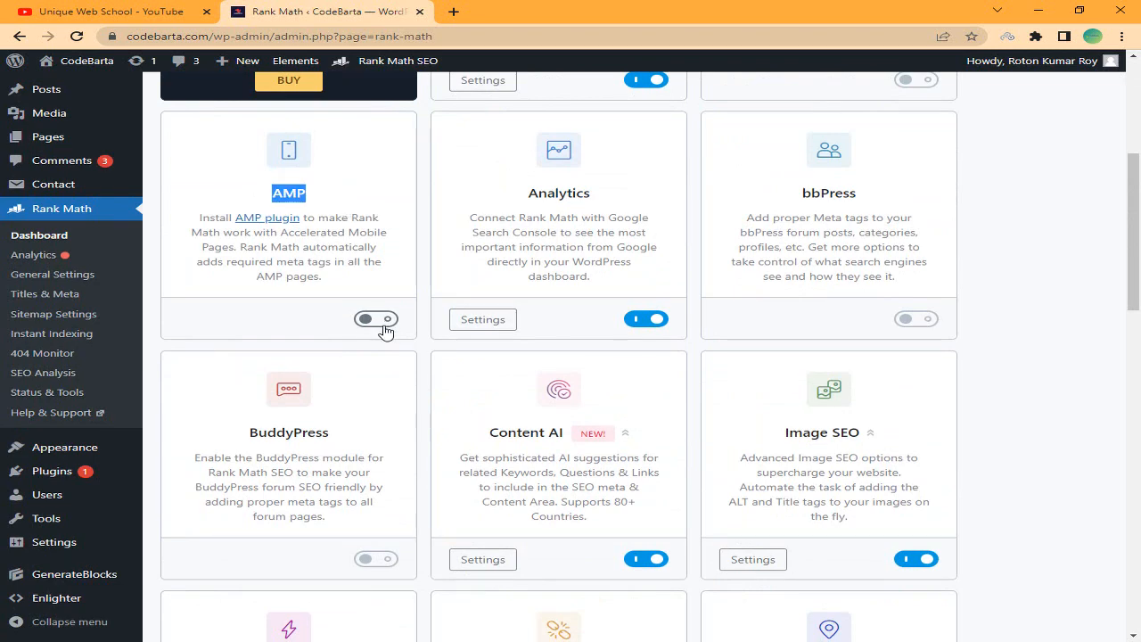
{"action": "left_click_drag", "start_coordinate": [538, 195], "coordinate": [606, 221]}
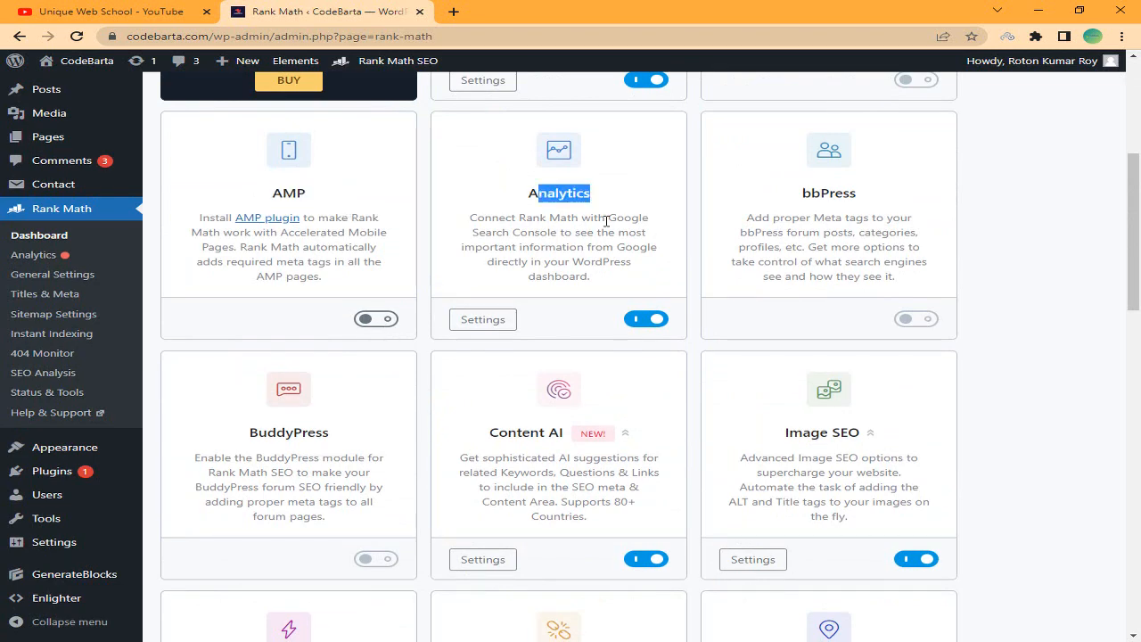
{"action": "scroll", "coordinate": [544, 264], "scroll_direction": "down", "scroll_amount": 3}
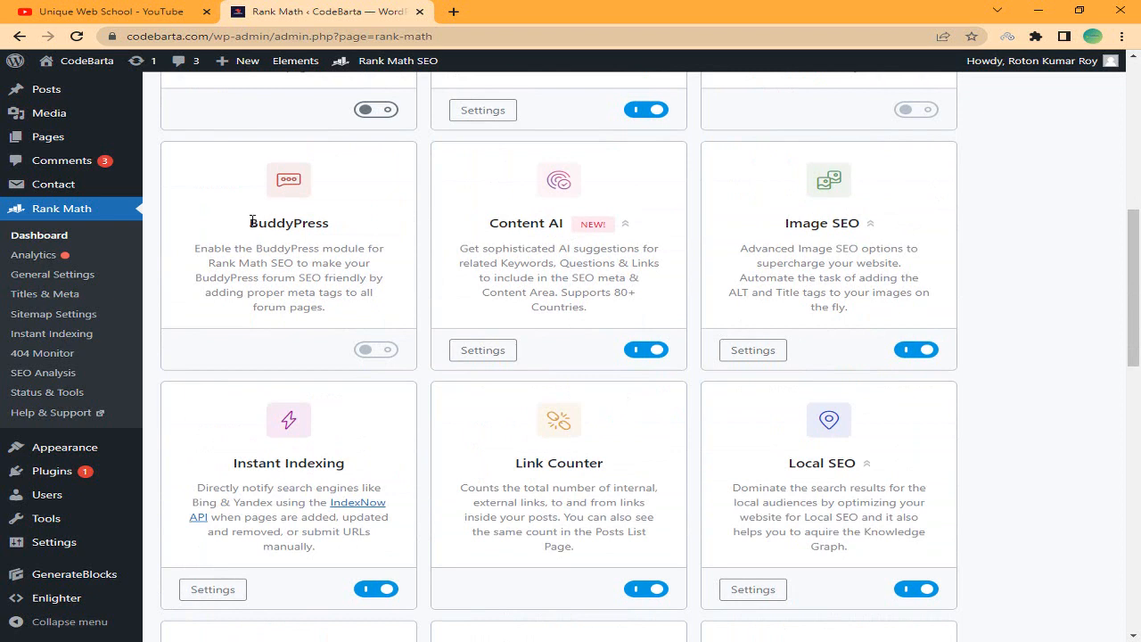
{"action": "left_click_drag", "start_coordinate": [257, 223], "coordinate": [326, 223]}
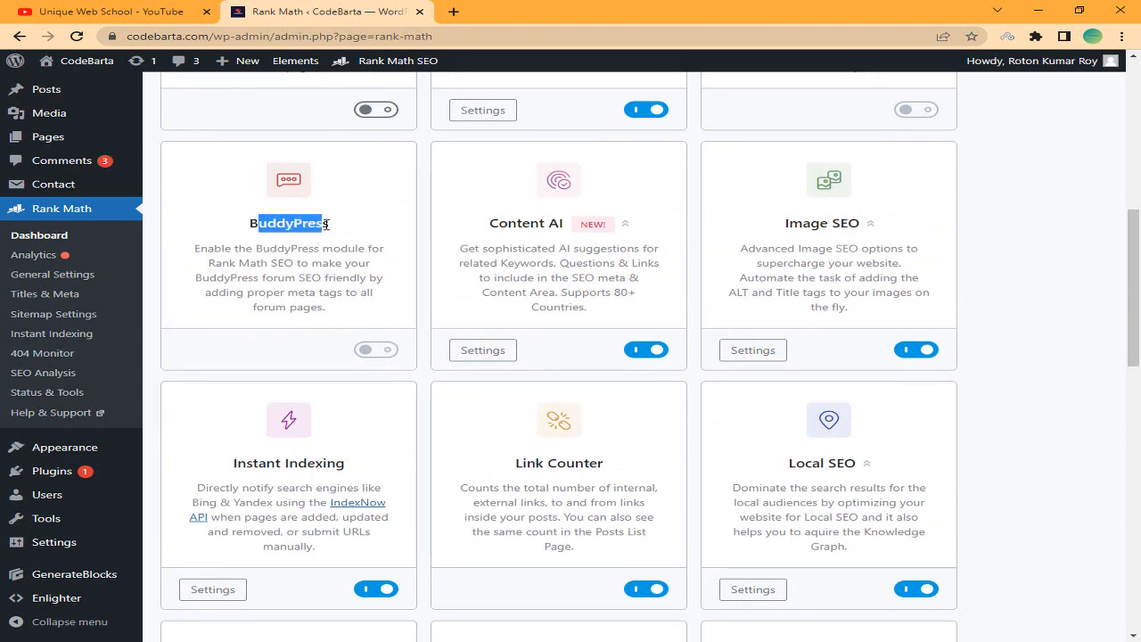
{"action": "left_click", "coordinate": [327, 224]}
{"action": "mouse_move", "coordinate": [378, 351]}
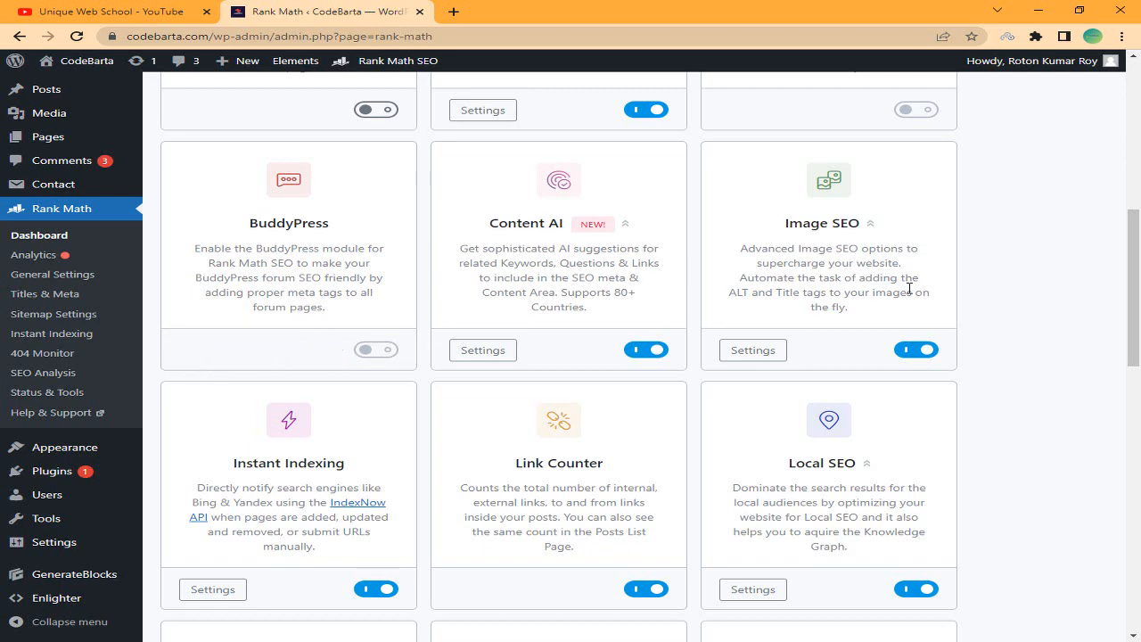
- Examine the Instant Indexing, Link Counter and Local SEO modules
{"action": "scroll", "coordinate": [389, 315], "scroll_direction": "down", "scroll_amount": 3}
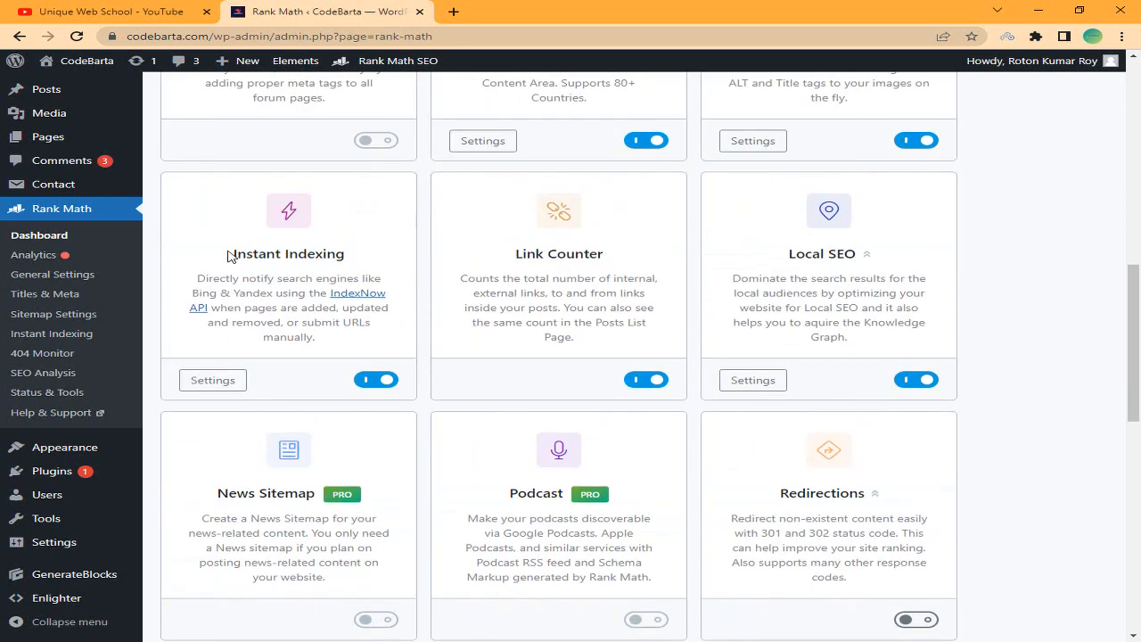
{"action": "left_click_drag", "start_coordinate": [228, 257], "coordinate": [361, 260]}
{"action": "left_click", "coordinate": [361, 261]}
{"action": "left_click_drag", "start_coordinate": [502, 261], "coordinate": [654, 263]}
{"action": "left_click", "coordinate": [654, 264]}
{"action": "left_click_drag", "start_coordinate": [770, 253], "coordinate": [858, 258]}
{"action": "left_click", "coordinate": [859, 266]}
- Enable the Redirections module
{"action": "scroll", "coordinate": [624, 312], "scroll_direction": "down", "scroll_amount": 3}
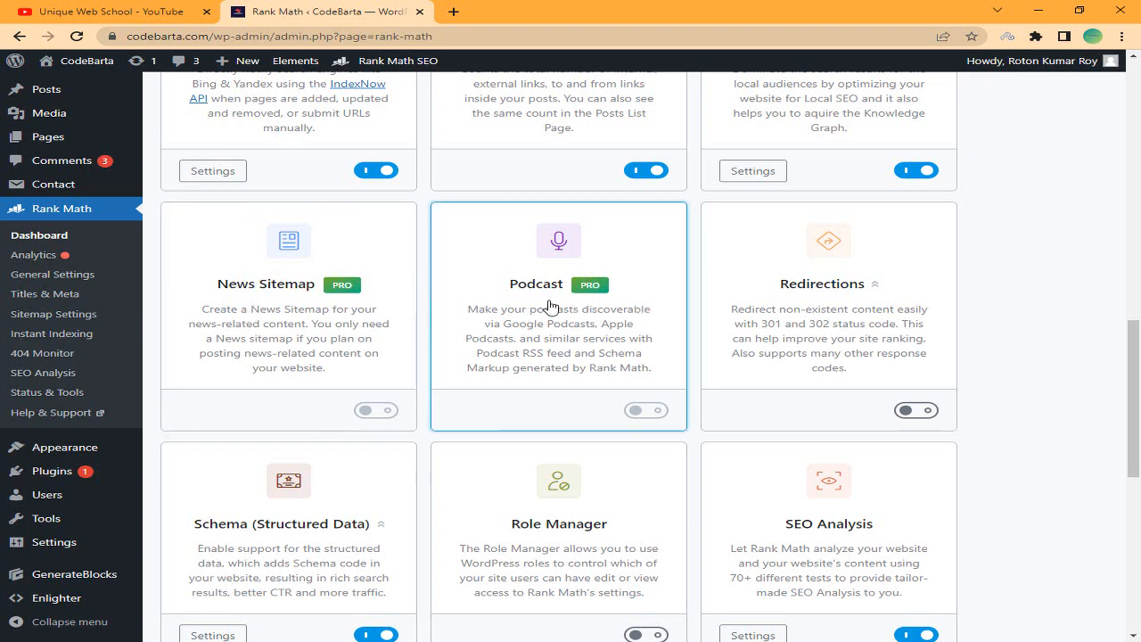
{"action": "scroll", "coordinate": [1017, 298], "scroll_direction": "down", "scroll_amount": 2}
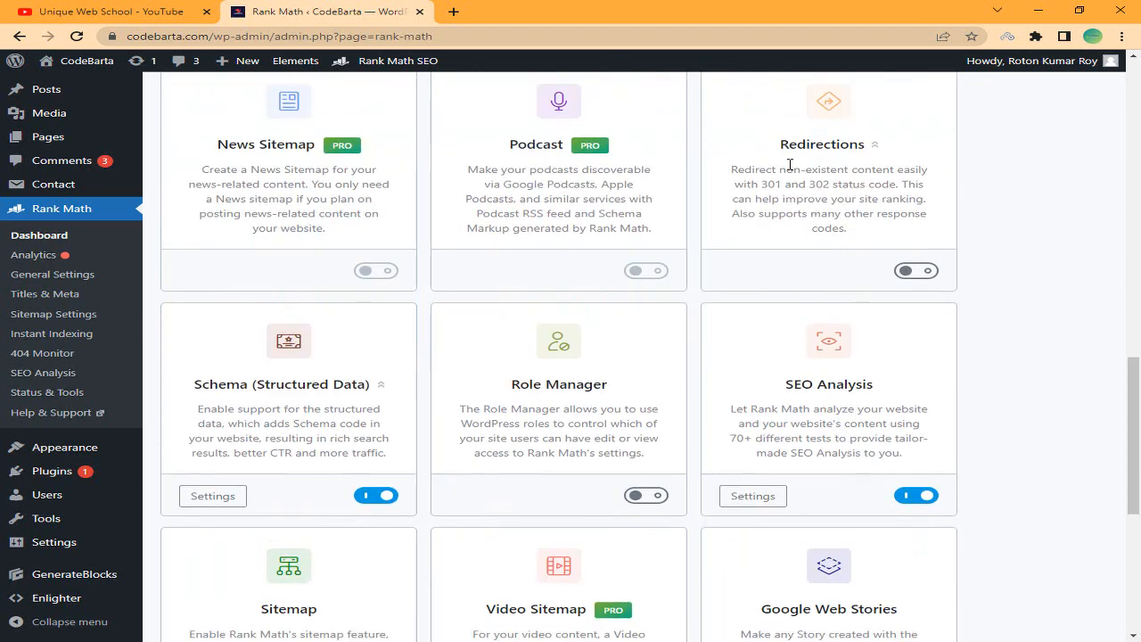
{"action": "left_click", "coordinate": [911, 273]}
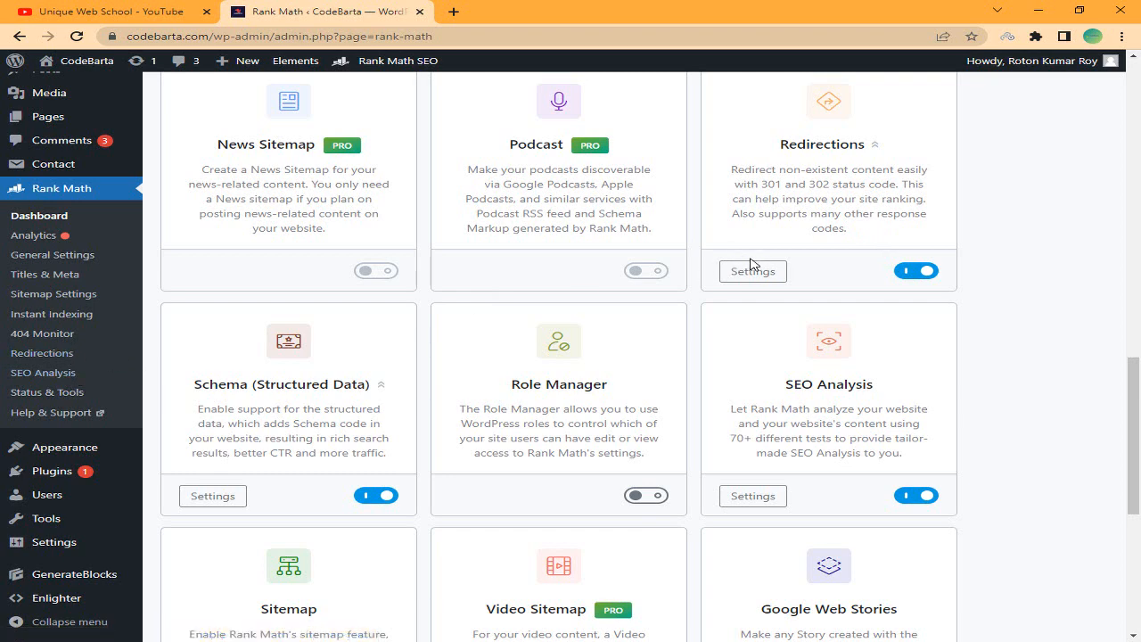
- Examine the remaining Rank Math modules, including Role Manager, SEO Analysis, Google Web Stories and WooCommerce
{"action": "scroll", "coordinate": [750, 264], "scroll_direction": "down", "scroll_amount": 2}
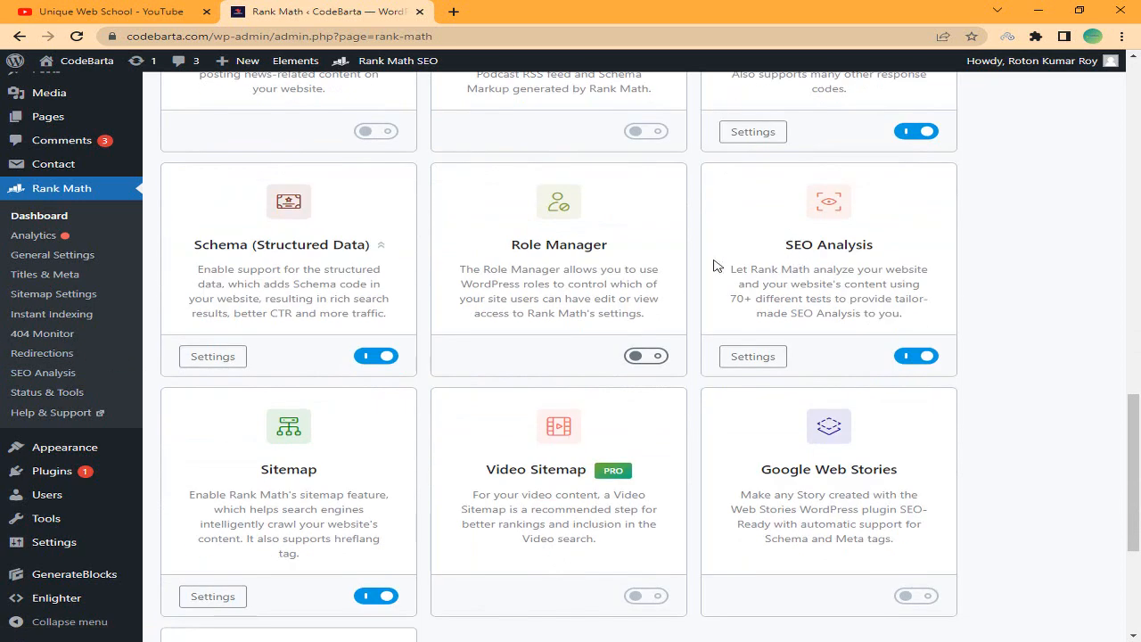
{"action": "left_click_drag", "start_coordinate": [531, 246], "coordinate": [578, 247]}
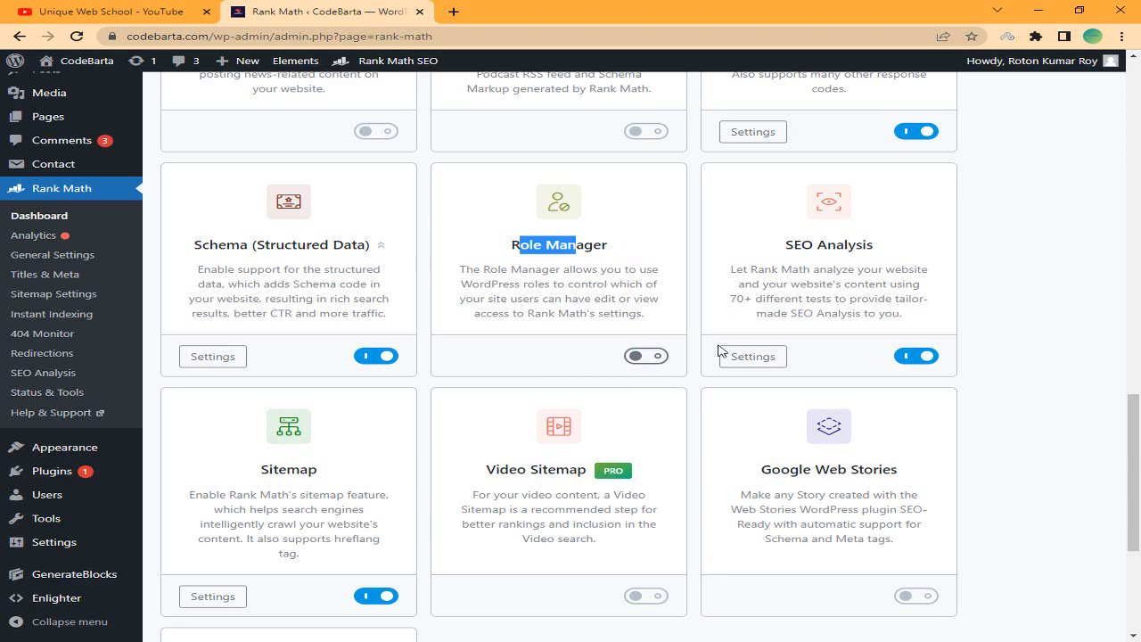
{"action": "left_click_drag", "start_coordinate": [784, 245], "coordinate": [843, 246]}
{"action": "left_click", "coordinate": [822, 267]}
{"action": "scroll", "coordinate": [813, 274], "scroll_direction": "down", "scroll_amount": 3}
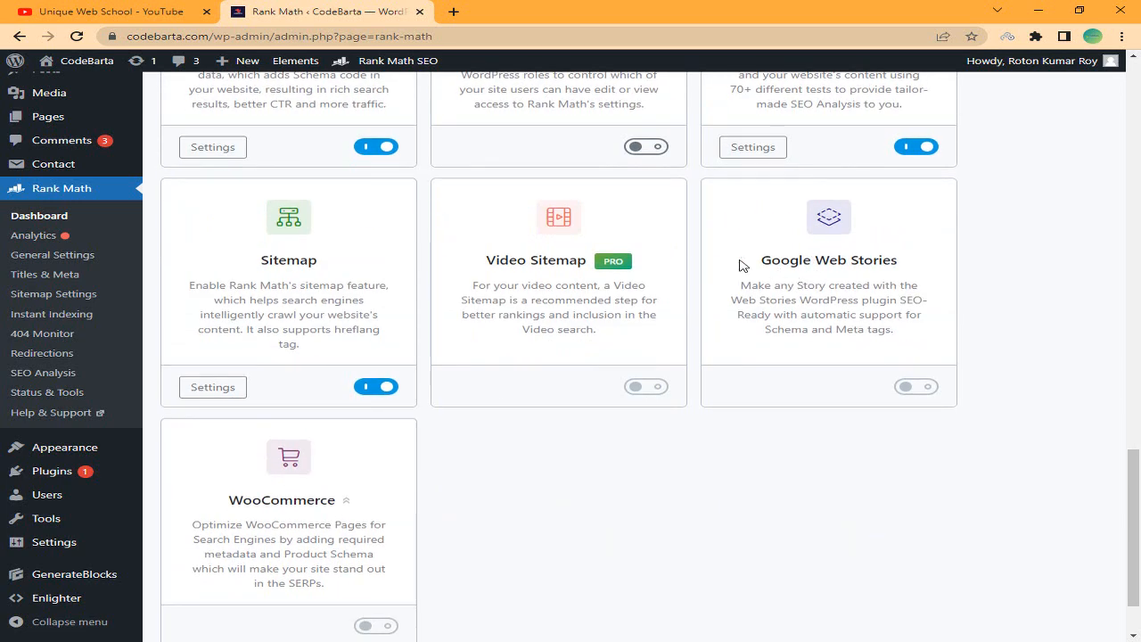
{"action": "left_click_drag", "start_coordinate": [751, 261], "coordinate": [883, 260]}
{"action": "left_click", "coordinate": [879, 273]}
{"action": "scroll", "coordinate": [805, 284], "scroll_direction": "down", "scroll_amount": 2}
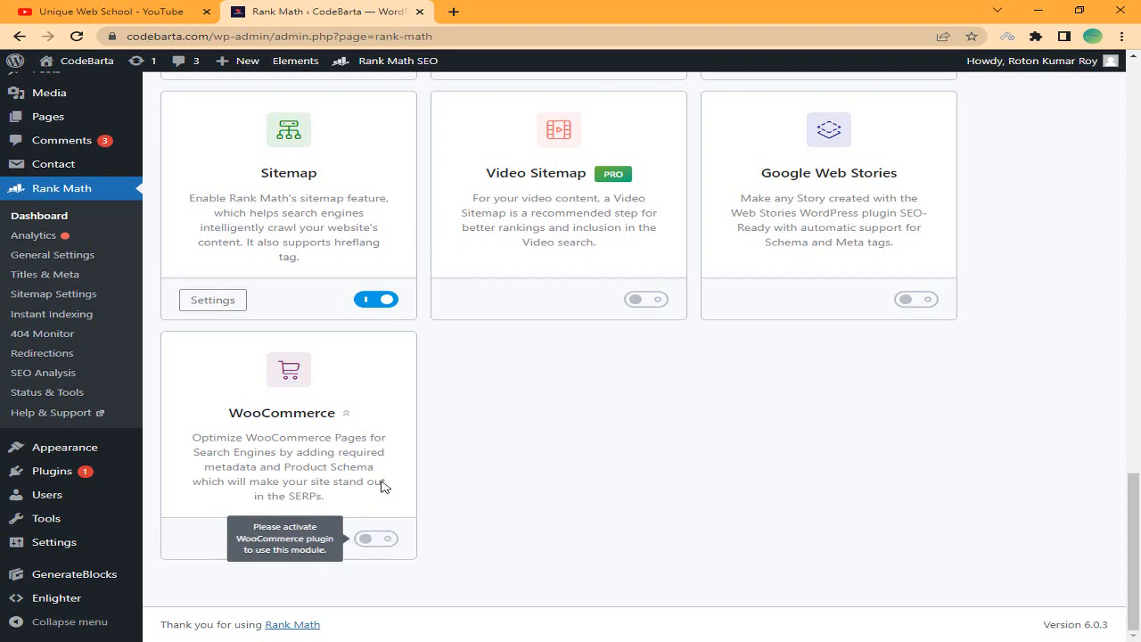
- Check the Google services connection on Rank Math's Analytics page and review the Links options in General Settings
{"action": "scroll", "coordinate": [398, 426], "scroll_direction": "up", "scroll_amount": 8}
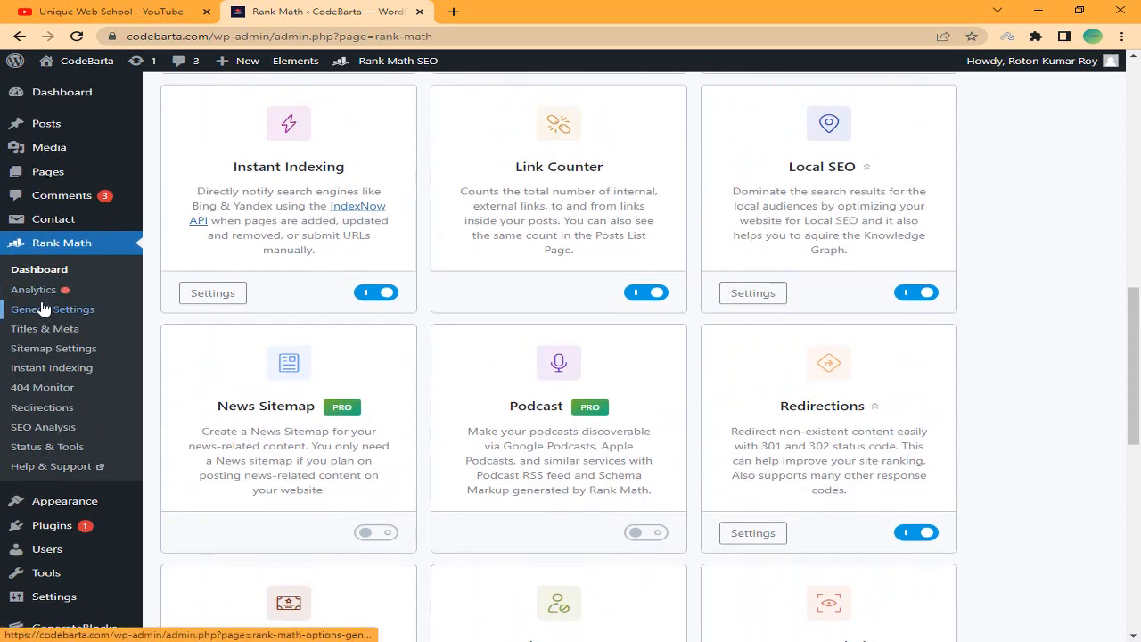
{"action": "left_click", "coordinate": [34, 289]}
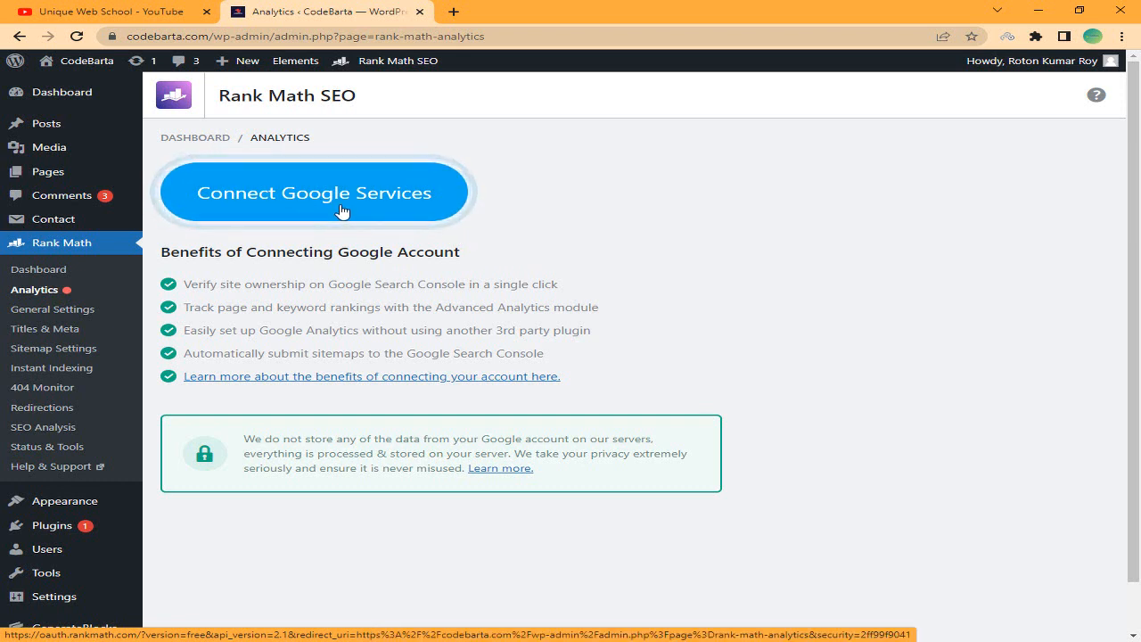
{"action": "left_click", "coordinate": [88, 310]}
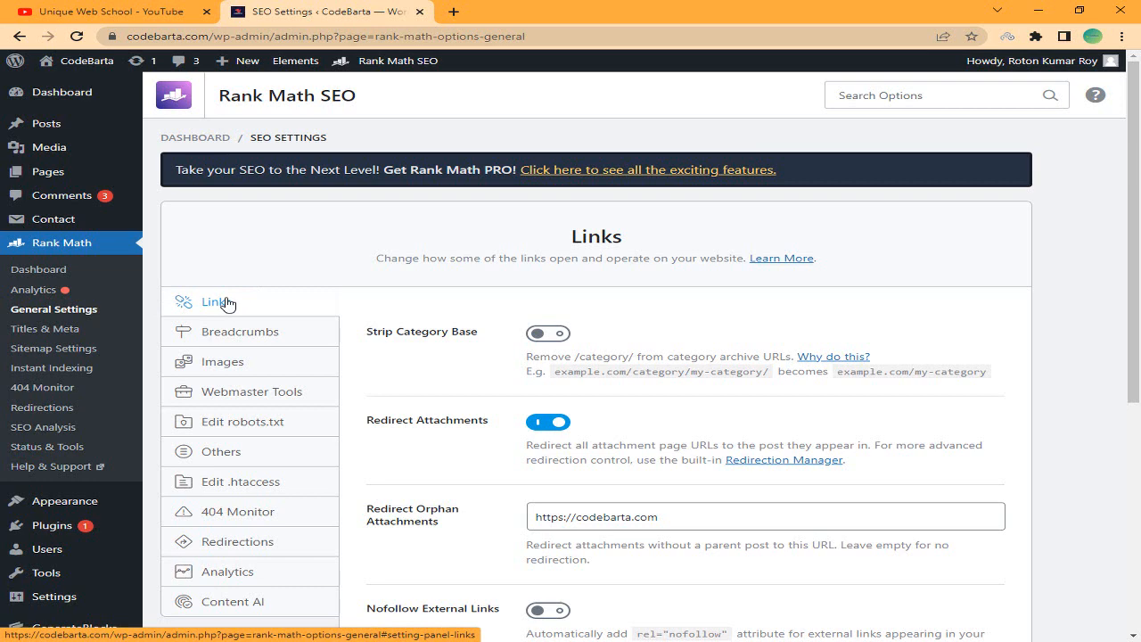
{"action": "scroll", "coordinate": [362, 305], "scroll_direction": "down", "scroll_amount": 2}
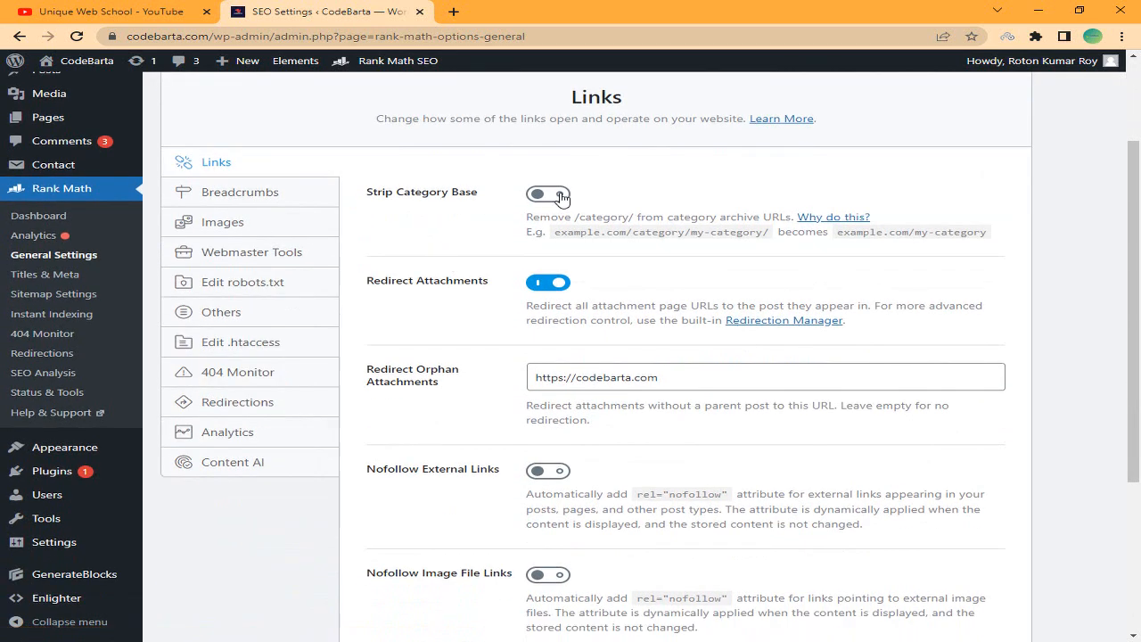
{"action": "scroll", "coordinate": [543, 265], "scroll_direction": "down", "scroll_amount": 3}
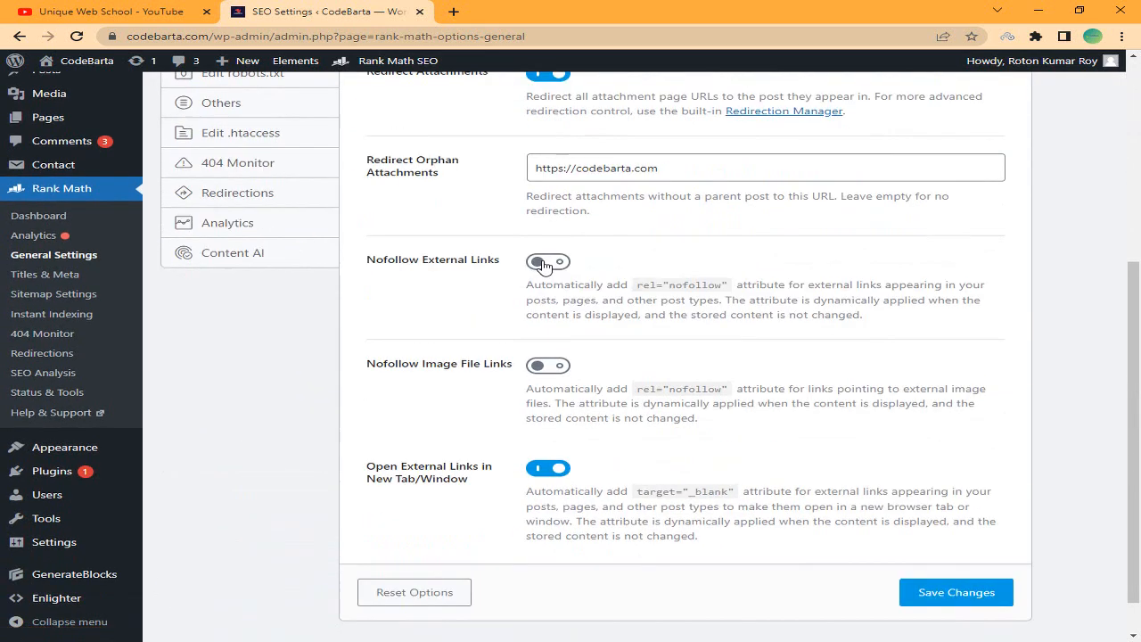
{"action": "scroll", "coordinate": [639, 301], "scroll_direction": "down", "scroll_amount": 1}
{"action": "scroll", "coordinate": [655, 284], "scroll_direction": "up", "scroll_amount": 5}
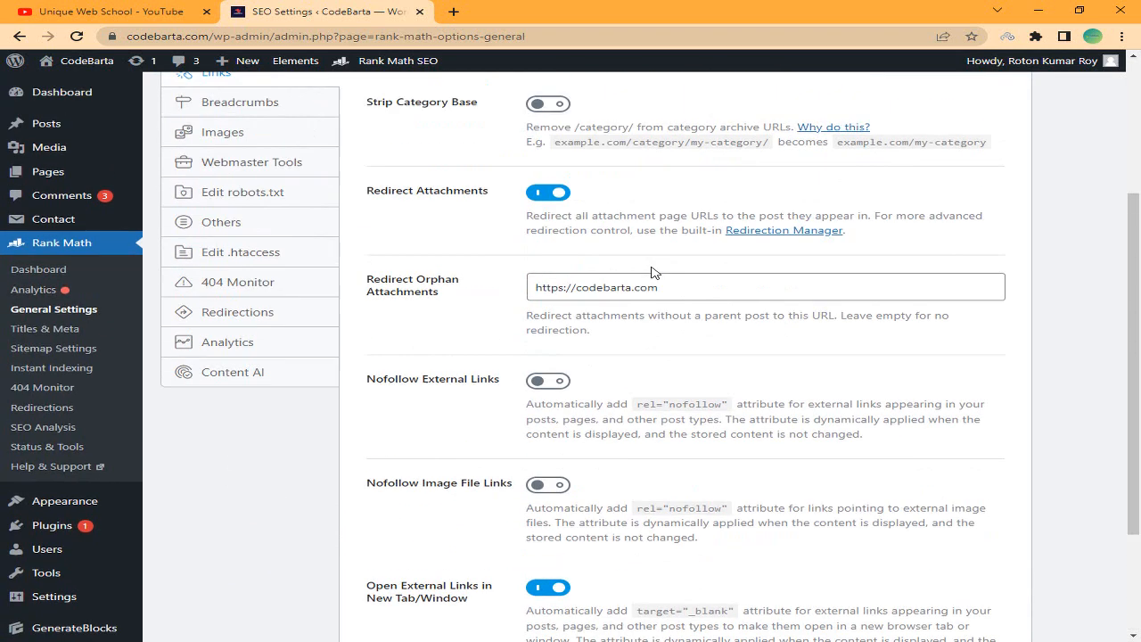
- Try enabling the breadcrumbs function in General Settings to review its options, and switch it back off
{"action": "left_click", "coordinate": [302, 286]}
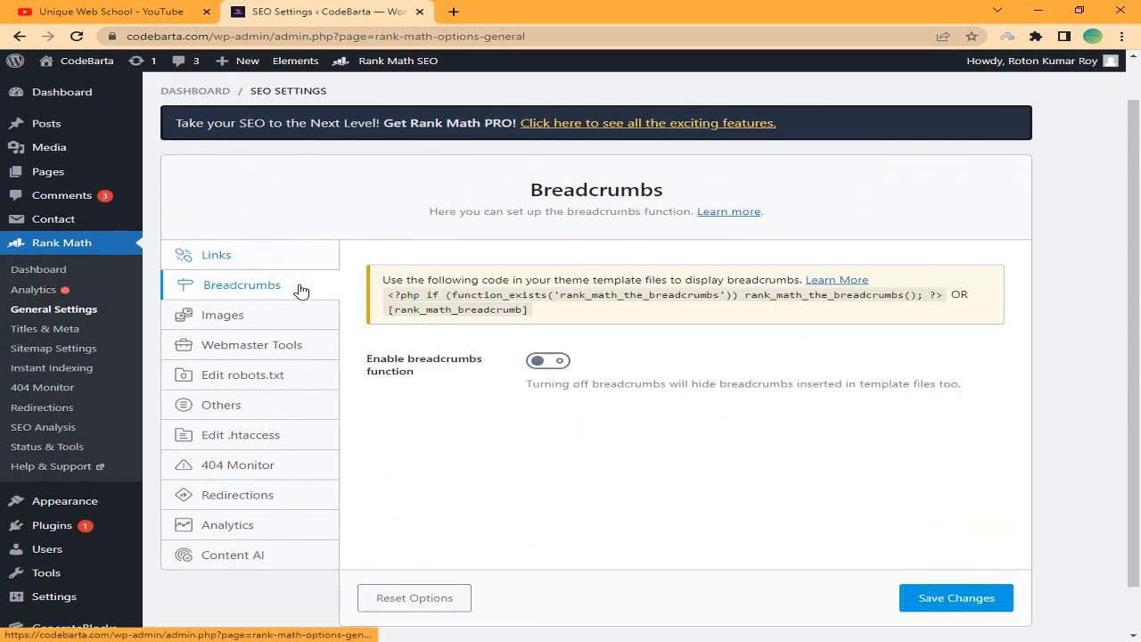
{"action": "left_click", "coordinate": [558, 364]}
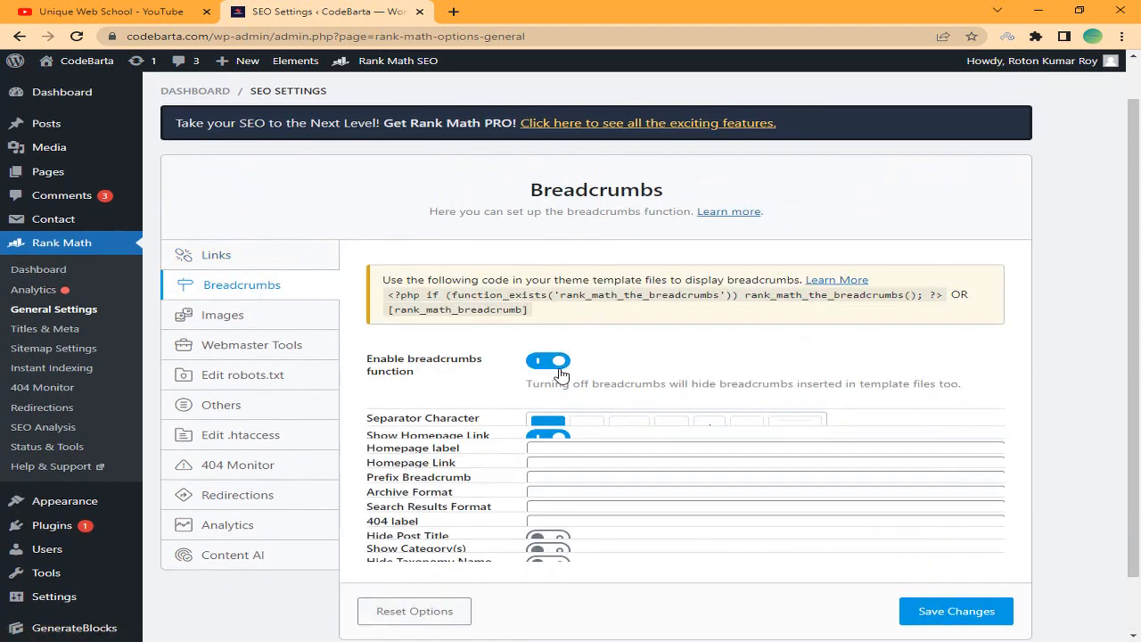
{"action": "scroll", "coordinate": [534, 344], "scroll_direction": "down", "scroll_amount": 3}
{"action": "scroll", "coordinate": [675, 348], "scroll_direction": "down", "scroll_amount": 3}
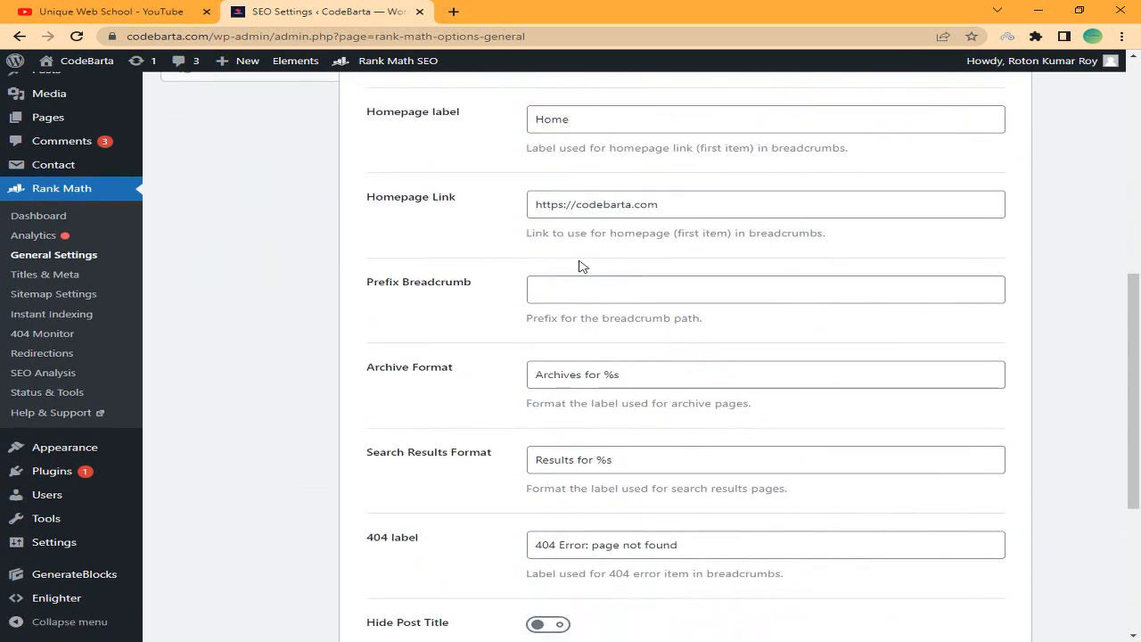
{"action": "scroll", "coordinate": [581, 265], "scroll_direction": "up", "scroll_amount": 6}
{"action": "left_click", "coordinate": [541, 408]}
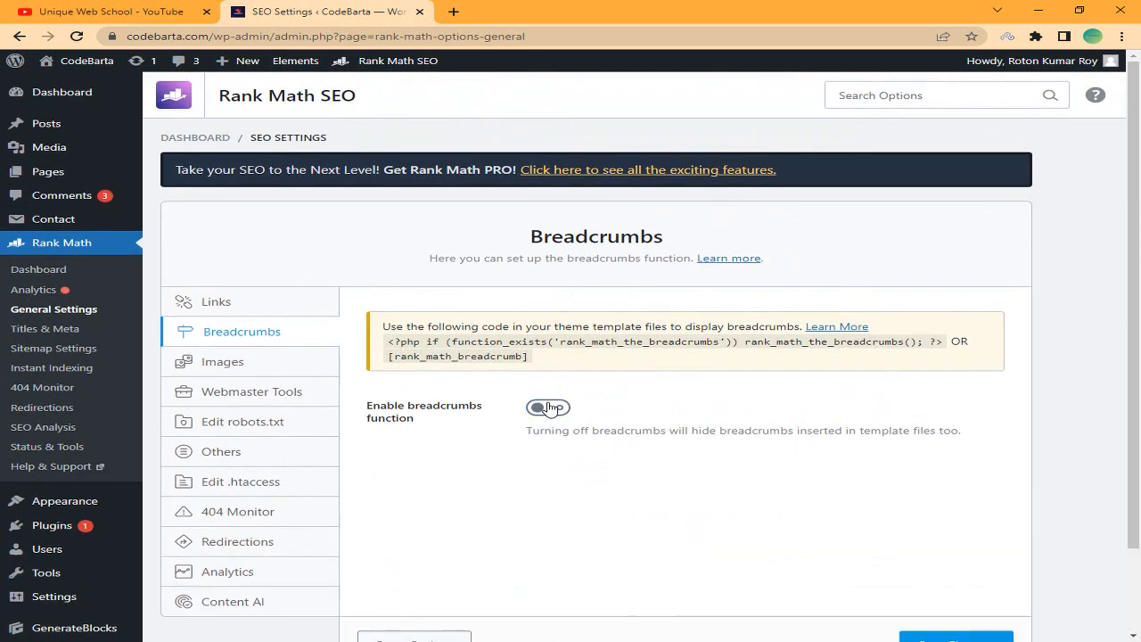
- Enable adding missing ALT and TITLE attributes in the Images settings and save the changes
{"action": "scroll", "coordinate": [547, 407], "scroll_direction": "down", "scroll_amount": 2}
{"action": "left_click", "coordinate": [265, 267]}
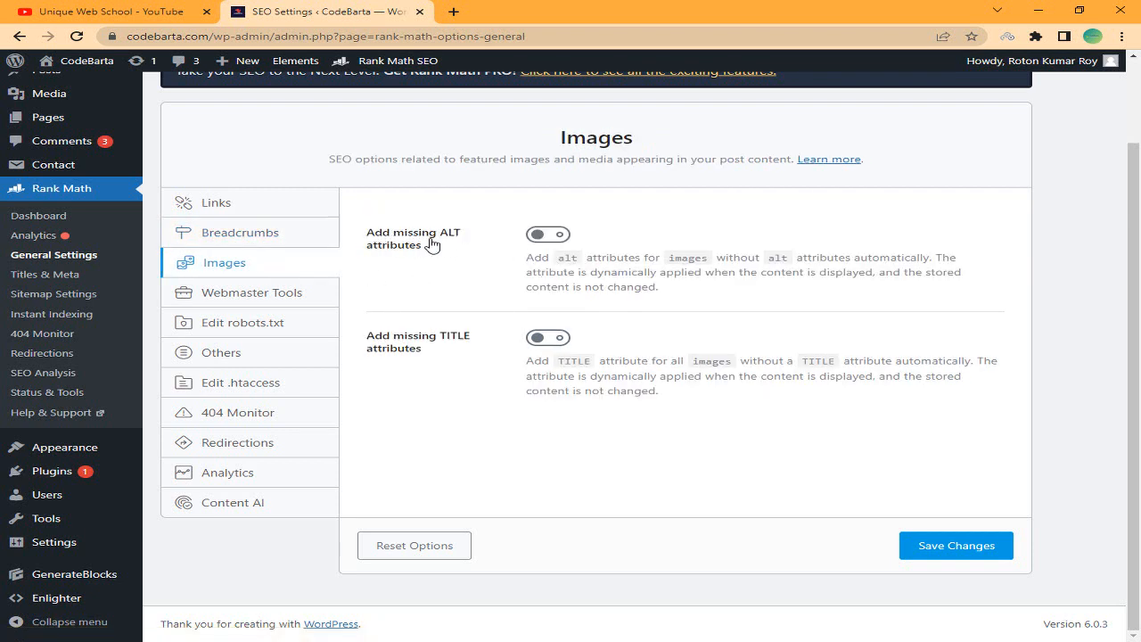
{"action": "left_click", "coordinate": [540, 236]}
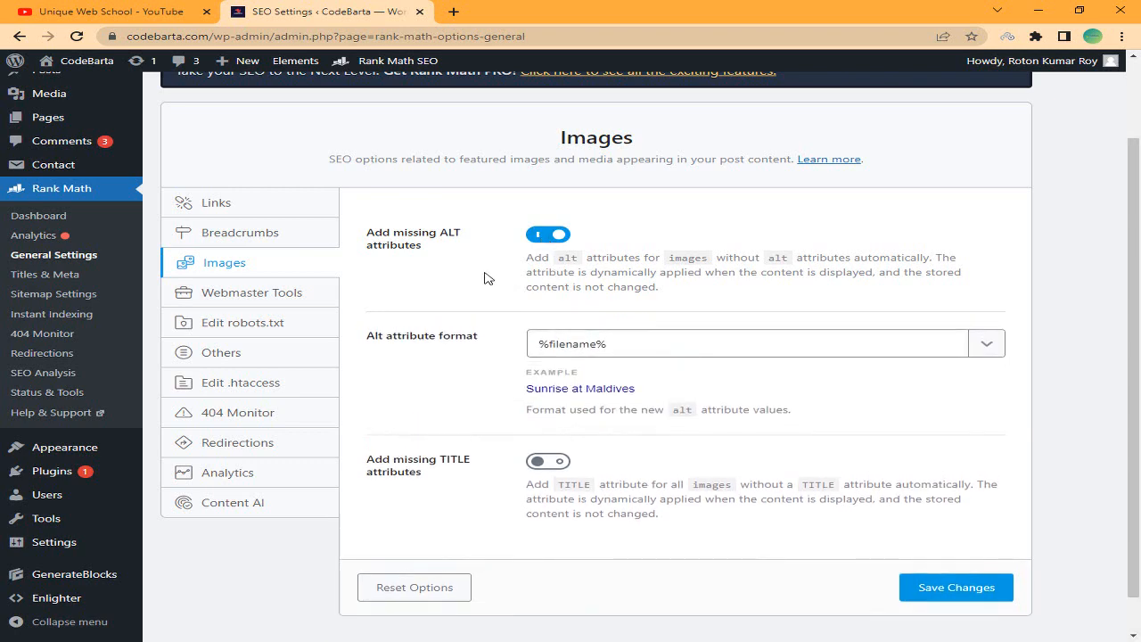
{"action": "scroll", "coordinate": [463, 294], "scroll_direction": "down", "scroll_amount": 1}
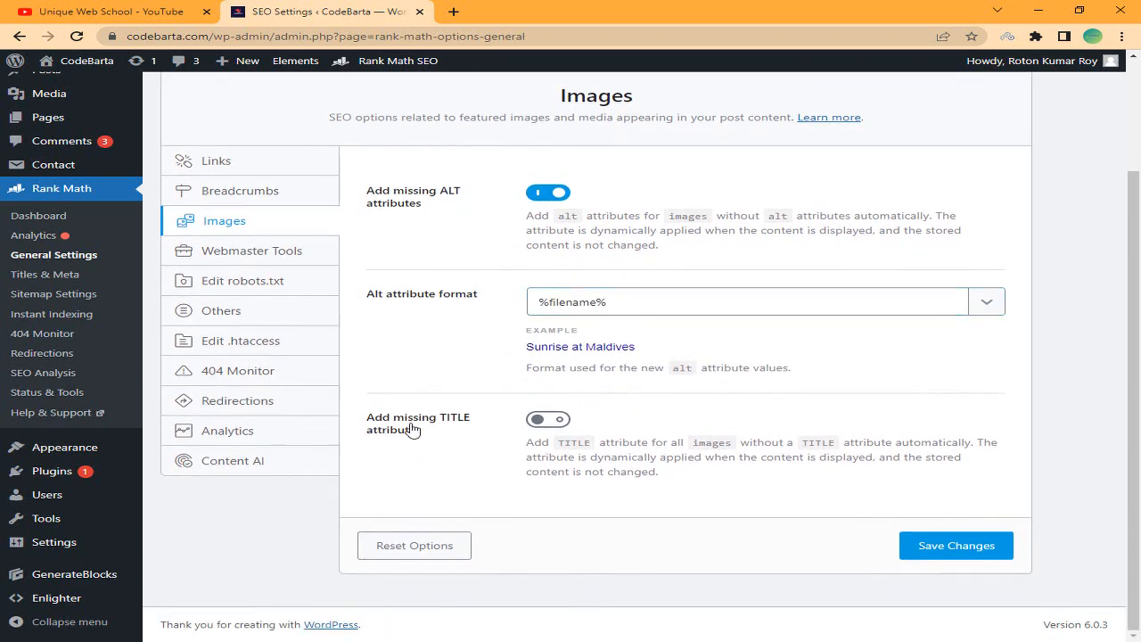
{"action": "left_click", "coordinate": [548, 419]}
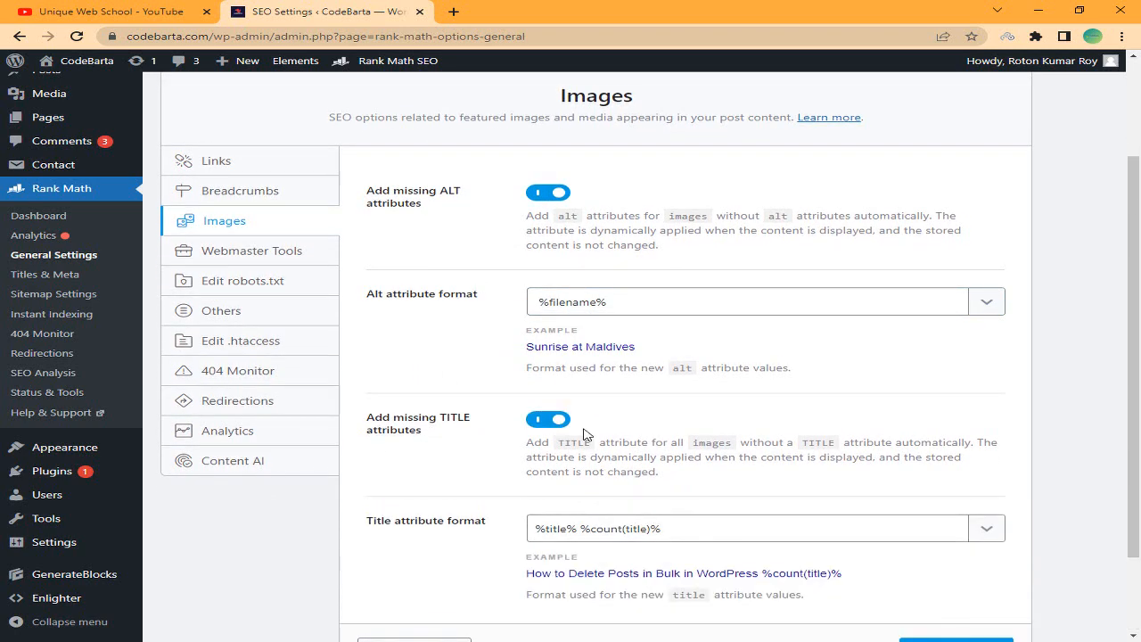
{"action": "scroll", "coordinate": [624, 463], "scroll_direction": "down", "scroll_amount": 1}
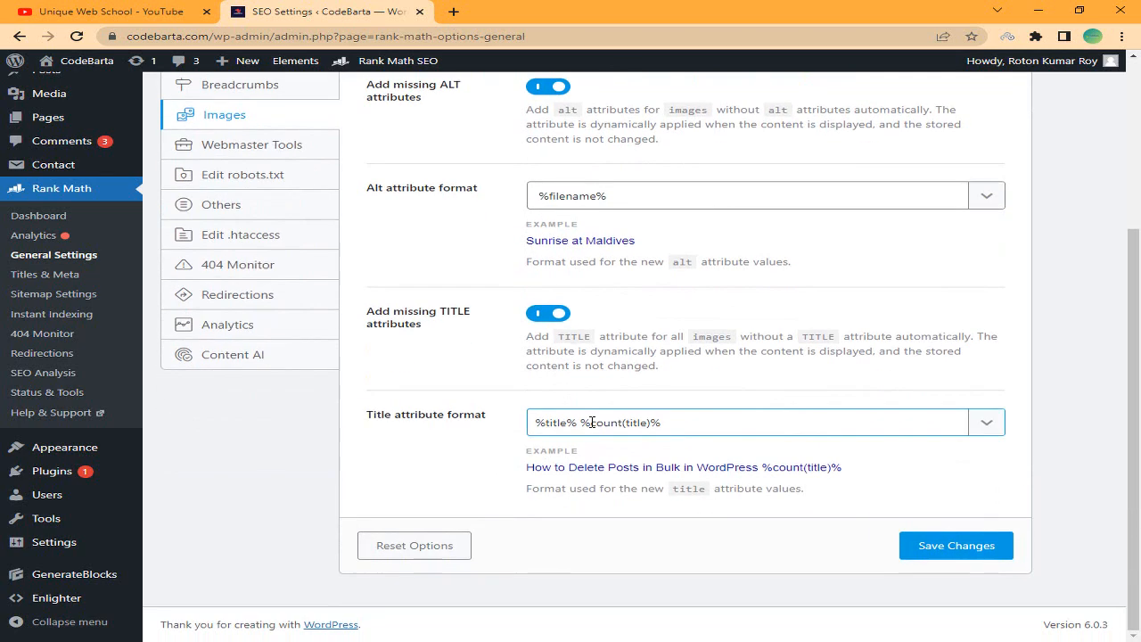
{"action": "left_click", "coordinate": [955, 543]}
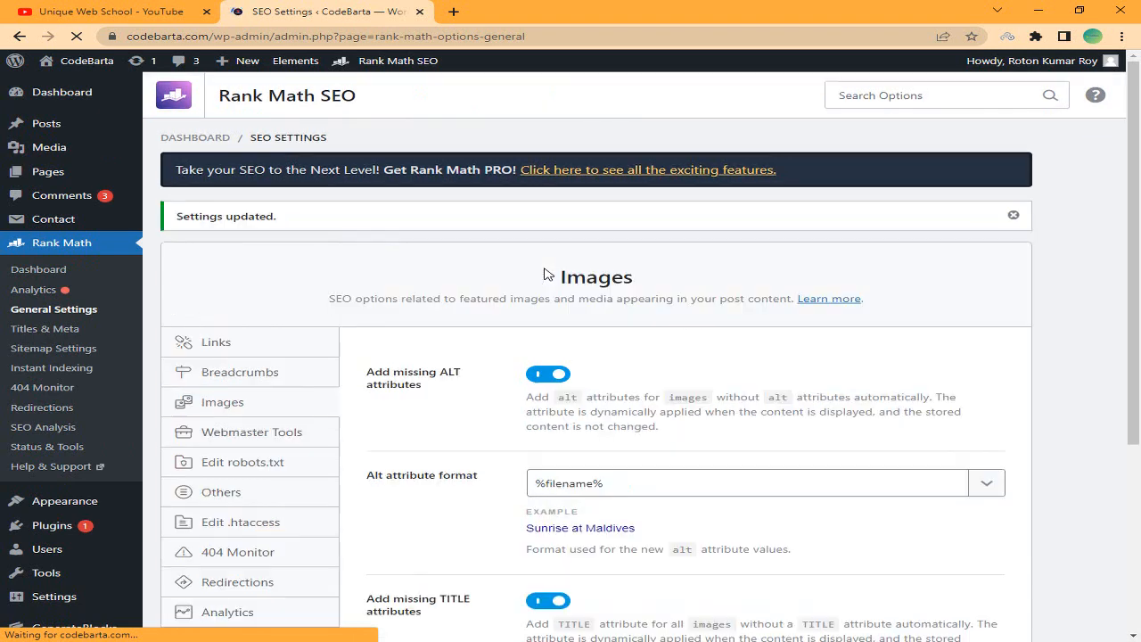
- Examine the Webmaster Tools verification fields for Google Search Console, Bing, Baidu, Yandex and Pinterest
{"action": "scroll", "coordinate": [446, 265], "scroll_direction": "down", "scroll_amount": 2}
{"action": "left_click", "coordinate": [258, 230]}
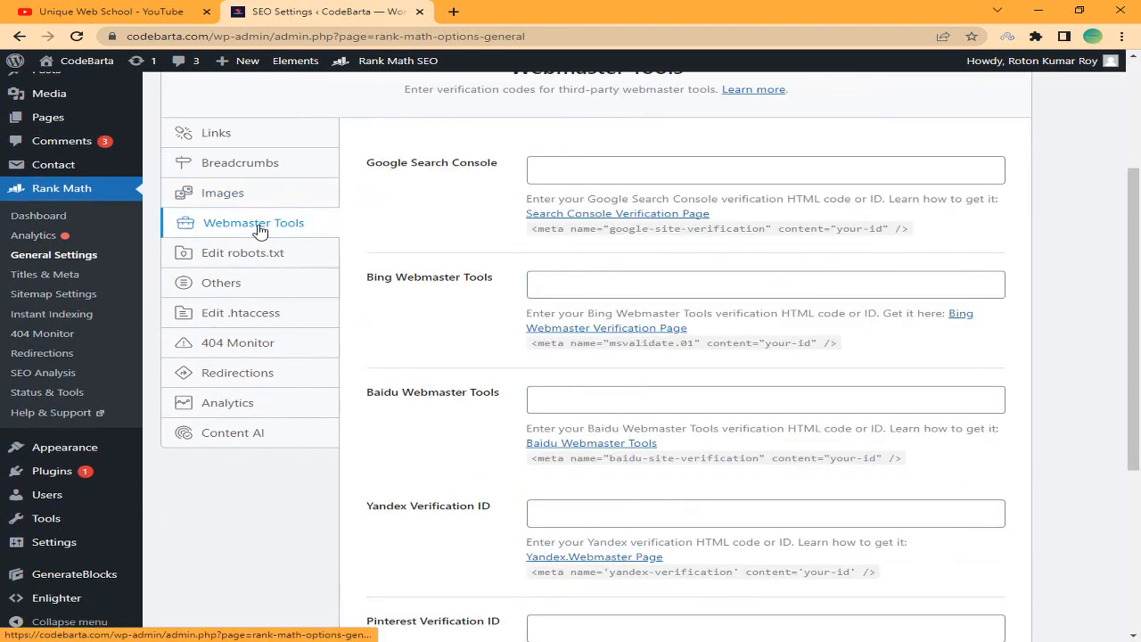
{"action": "scroll", "coordinate": [262, 229], "scroll_direction": "up", "scroll_amount": 2}
{"action": "left_click", "coordinate": [403, 376]}
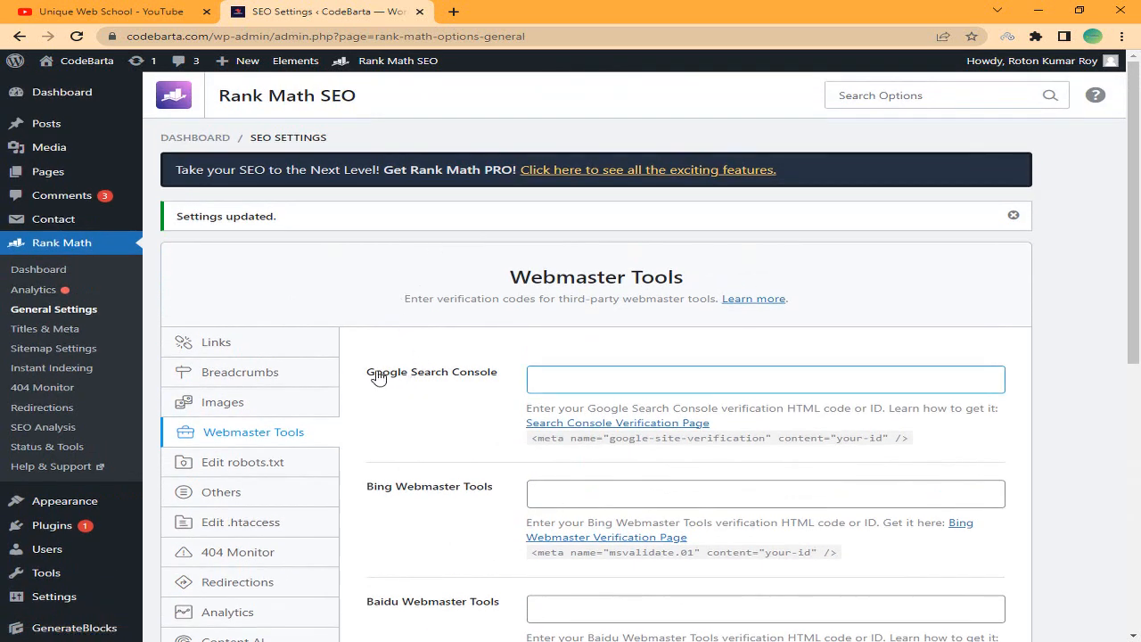
{"action": "scroll", "coordinate": [624, 374], "scroll_direction": "down", "scroll_amount": 3}
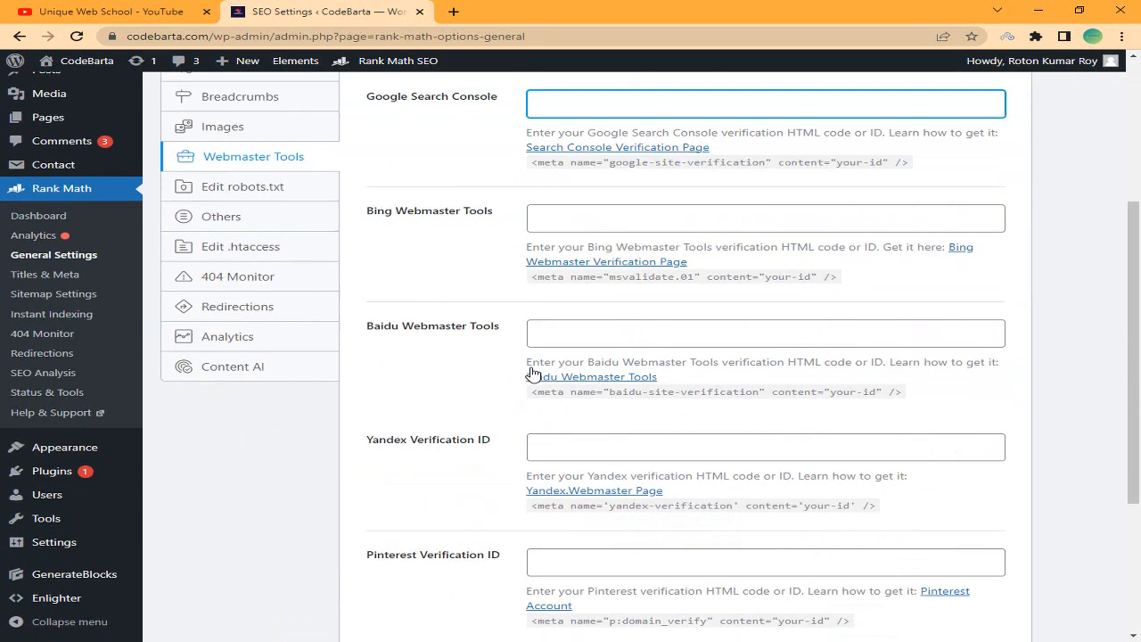
{"action": "left_click_drag", "start_coordinate": [385, 212], "coordinate": [524, 219]}
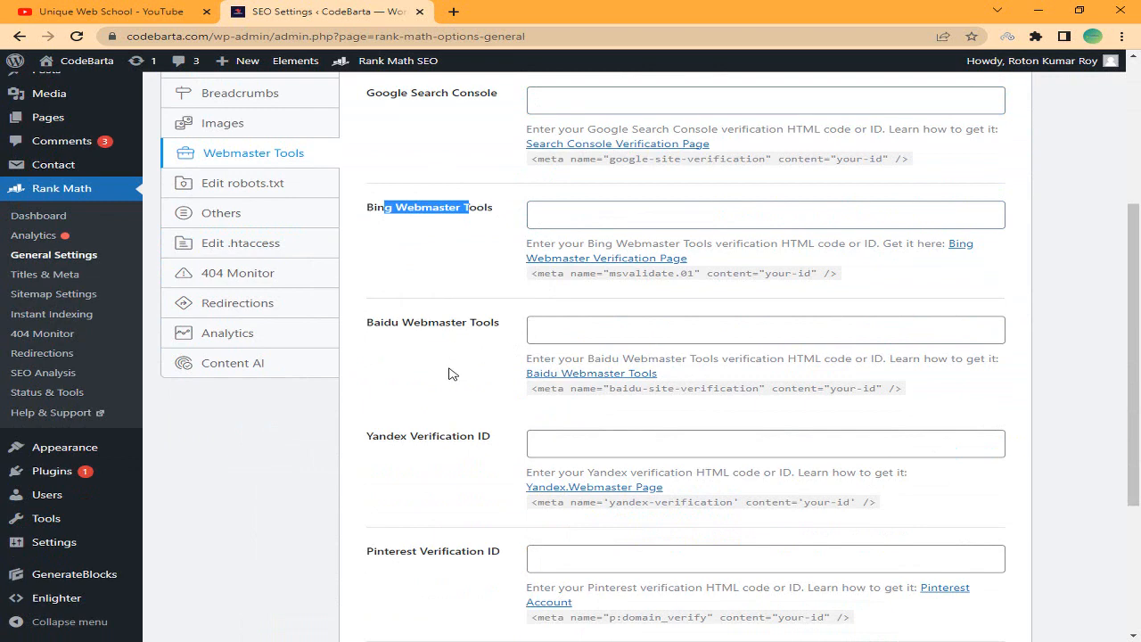
{"action": "scroll", "coordinate": [544, 348], "scroll_direction": "down", "scroll_amount": 3}
{"action": "scroll", "coordinate": [540, 244], "scroll_direction": "up", "scroll_amount": 6}
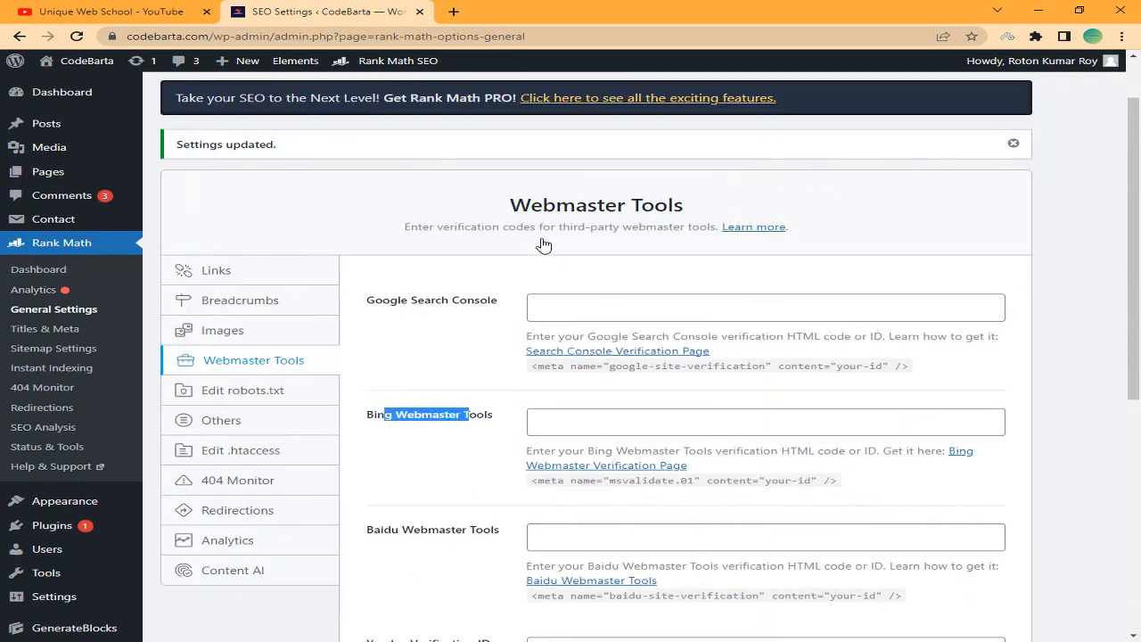
{"action": "scroll", "coordinate": [543, 243], "scroll_direction": "down", "scroll_amount": 3}
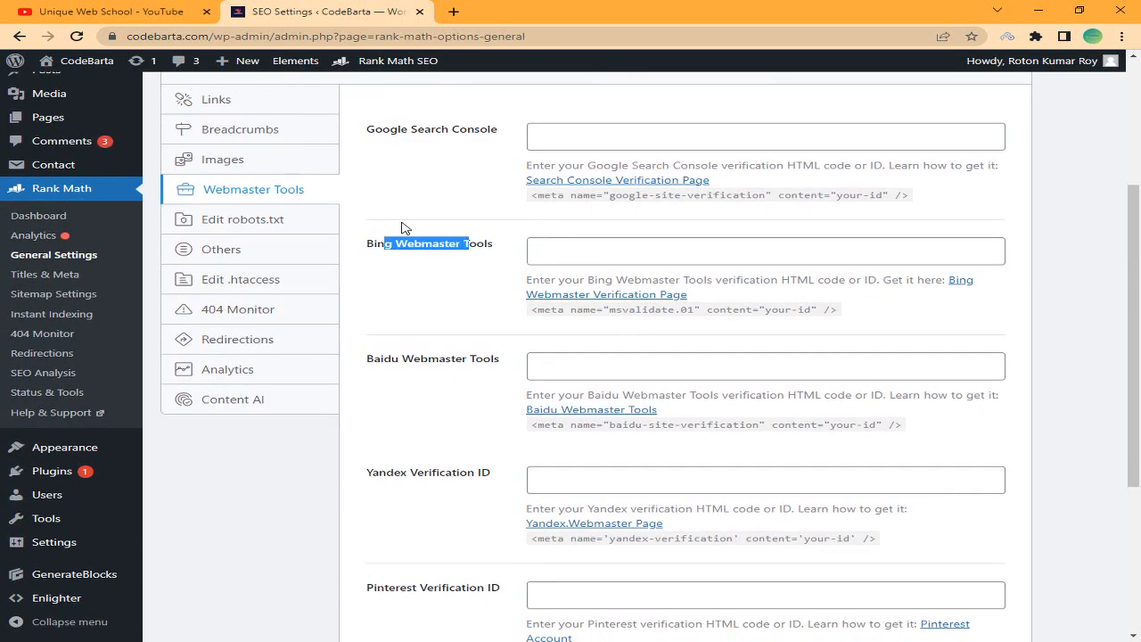
- Look through the robots.txt, Others and .htaccess sections of General Settings
{"action": "left_click", "coordinate": [283, 229]}
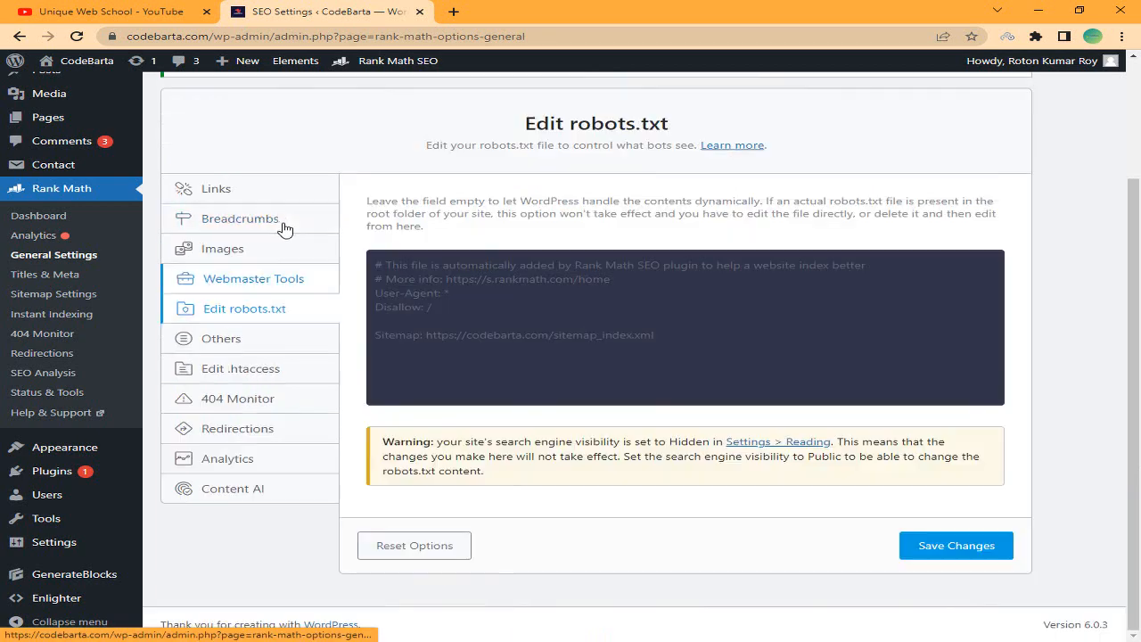
{"action": "left_click", "coordinate": [556, 343]}
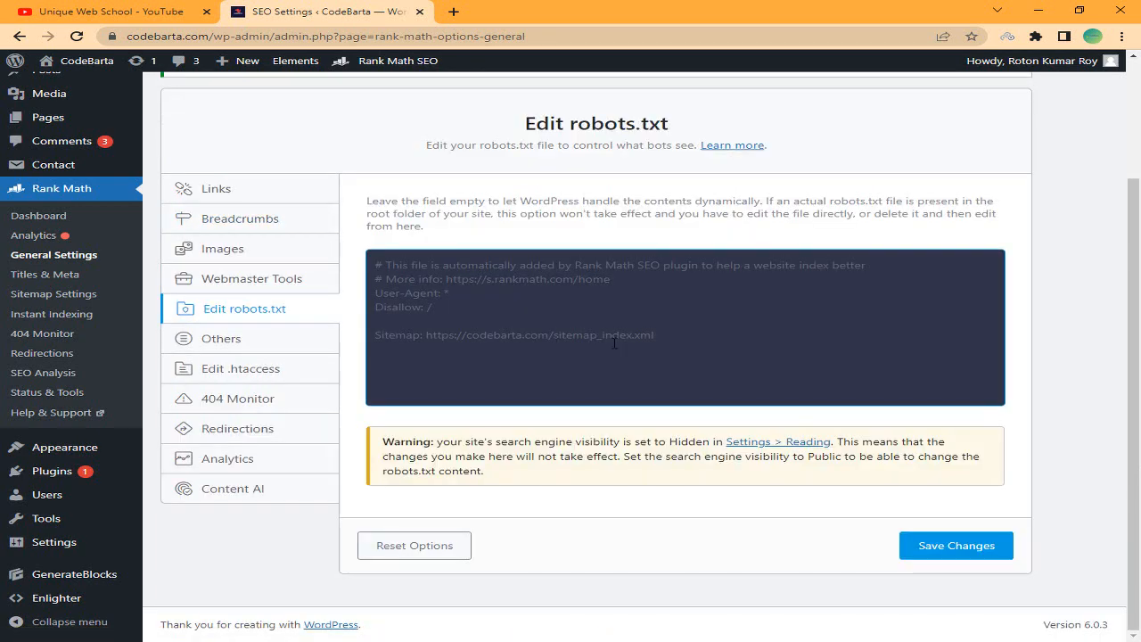
{"action": "left_click", "coordinate": [301, 347]}
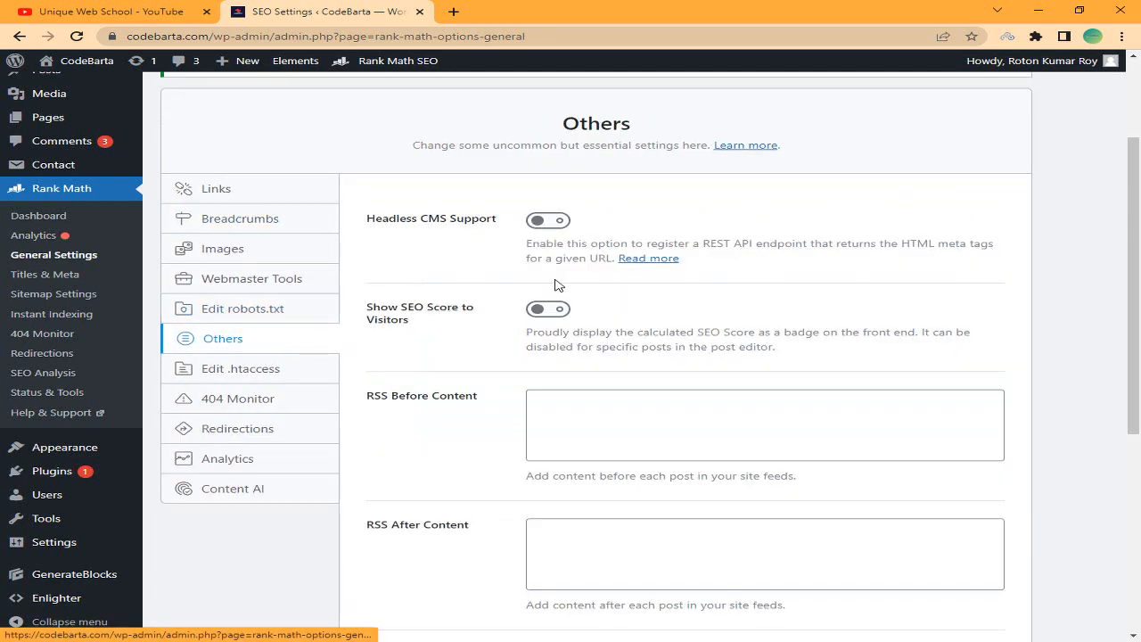
{"action": "scroll", "coordinate": [481, 241], "scroll_direction": "down", "scroll_amount": 4}
{"action": "scroll", "coordinate": [517, 239], "scroll_direction": "up", "scroll_amount": 4}
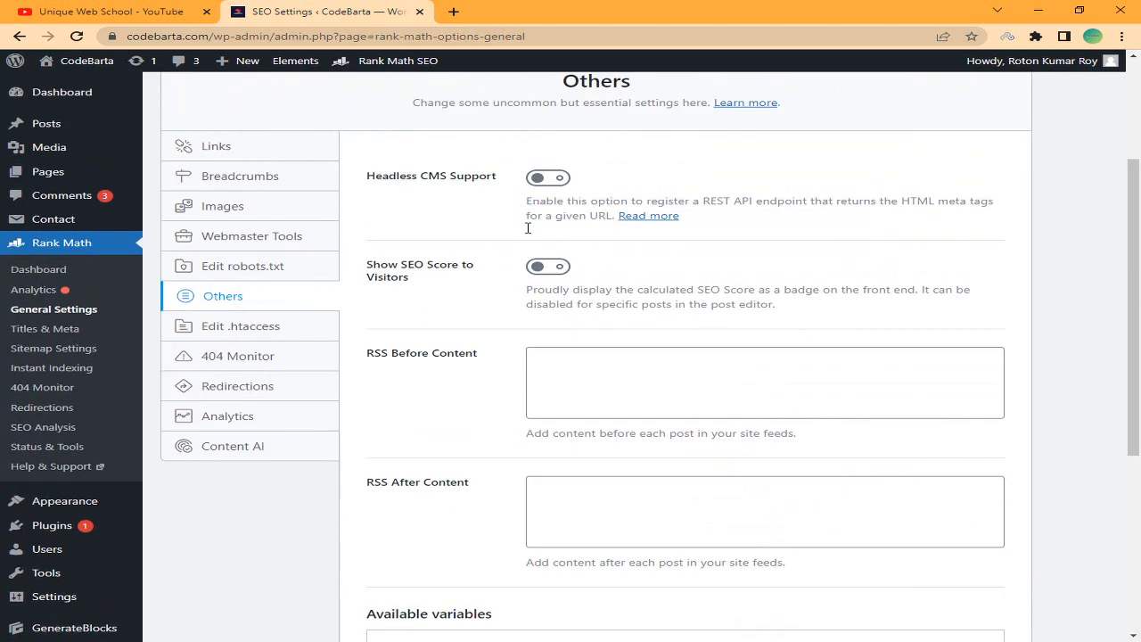
{"action": "left_click", "coordinate": [262, 326]}
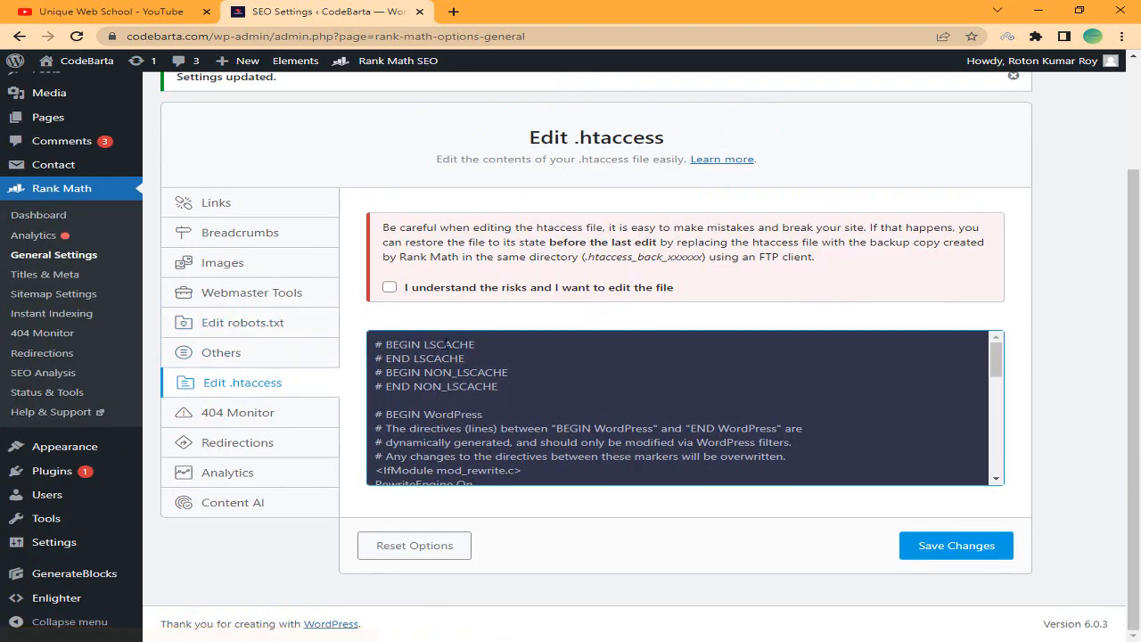
{"action": "scroll", "coordinate": [496, 386], "scroll_direction": "down", "scroll_amount": 10}
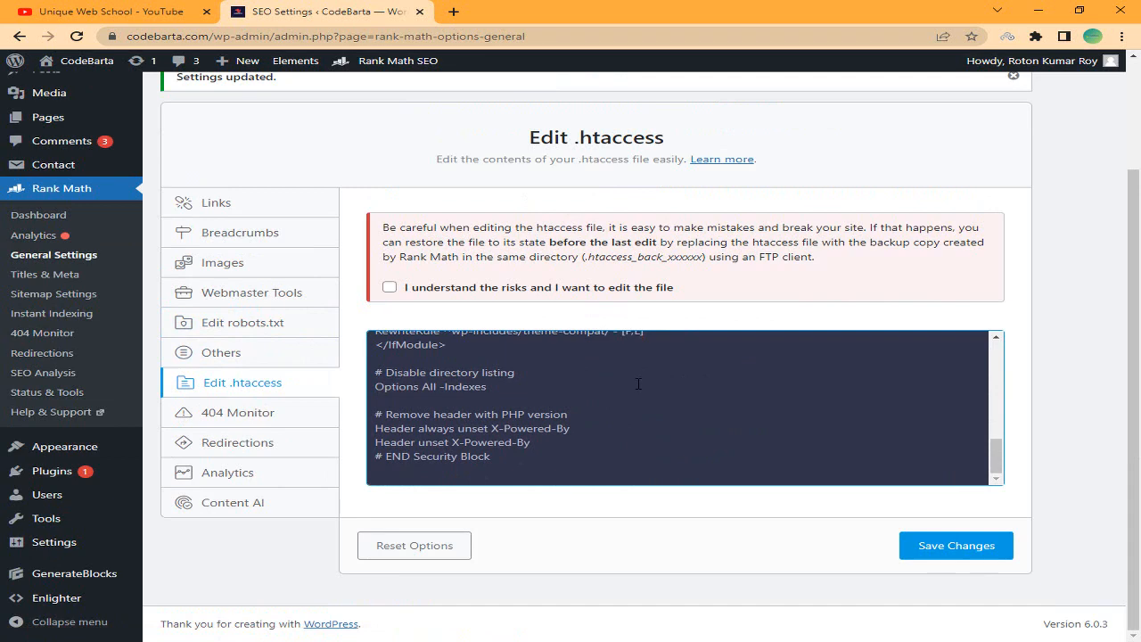
- Look through the 404 Monitor, Redirections, Analytics and Content AI sections of General Settings
{"action": "left_click", "coordinate": [259, 419]}
{"action": "scroll", "coordinate": [604, 365], "scroll_direction": "down", "scroll_amount": 2}
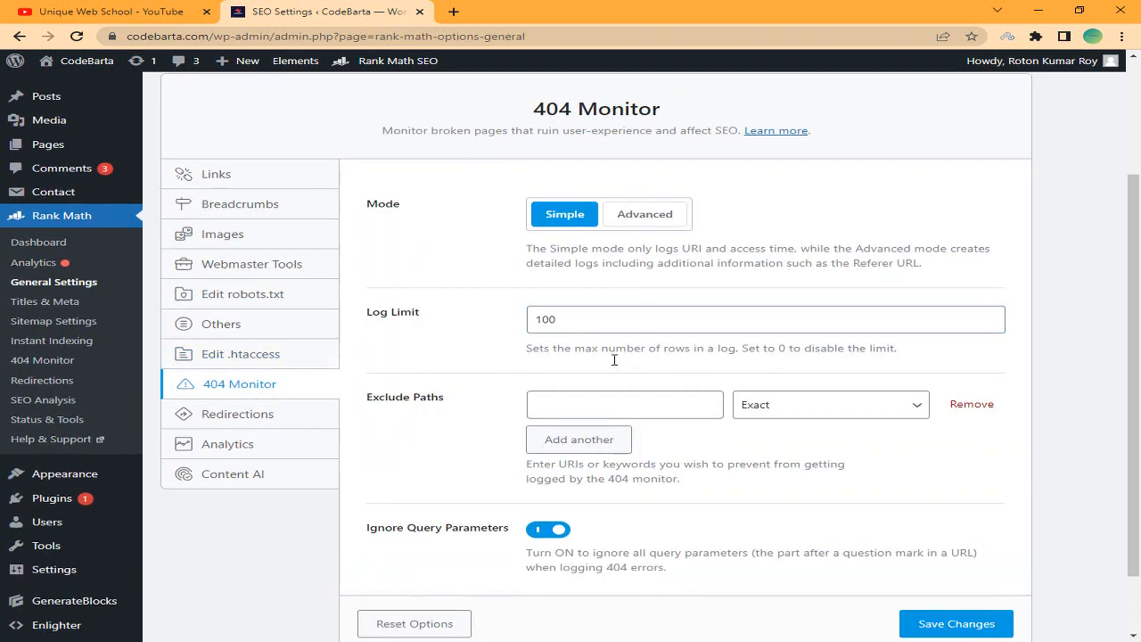
{"action": "scroll", "coordinate": [633, 258], "scroll_direction": "up", "scroll_amount": 1}
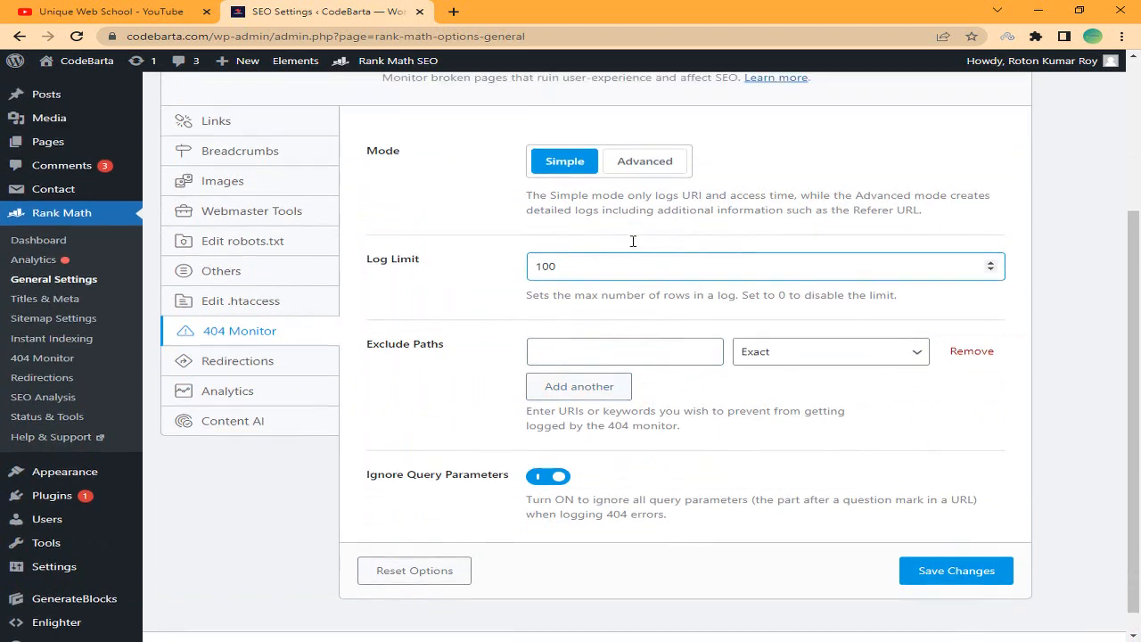
{"action": "left_click", "coordinate": [290, 413]}
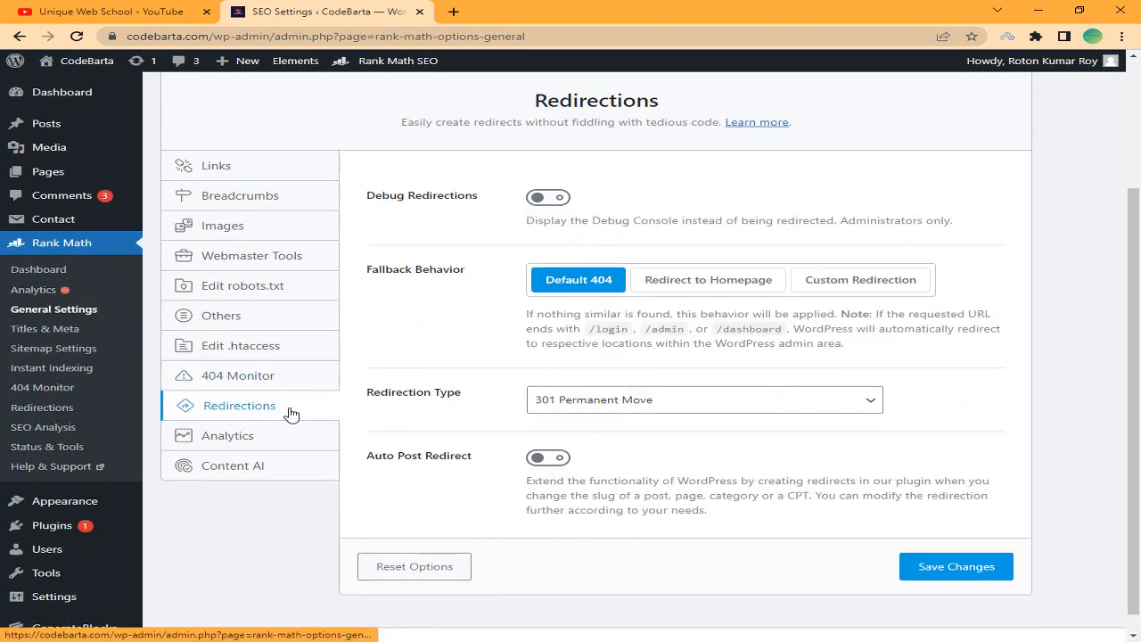
{"action": "scroll", "coordinate": [732, 321], "scroll_direction": "down", "scroll_amount": 1}
{"action": "scroll", "coordinate": [644, 255], "scroll_direction": "up", "scroll_amount": 2}
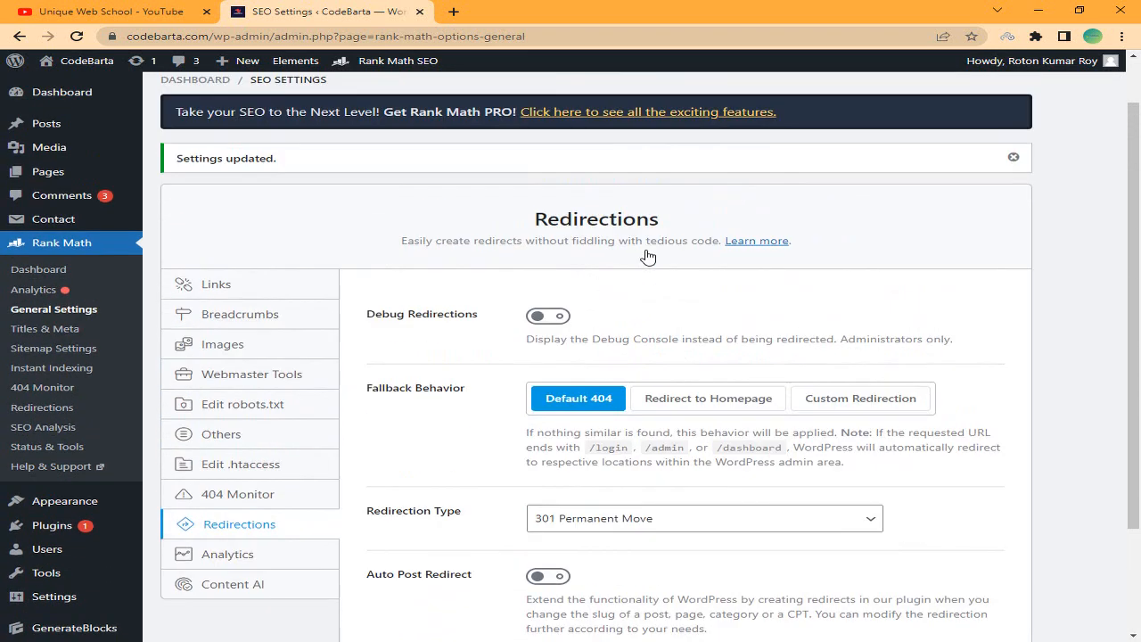
{"action": "scroll", "coordinate": [636, 262], "scroll_direction": "down", "scroll_amount": 2}
{"action": "left_click", "coordinate": [230, 426]}
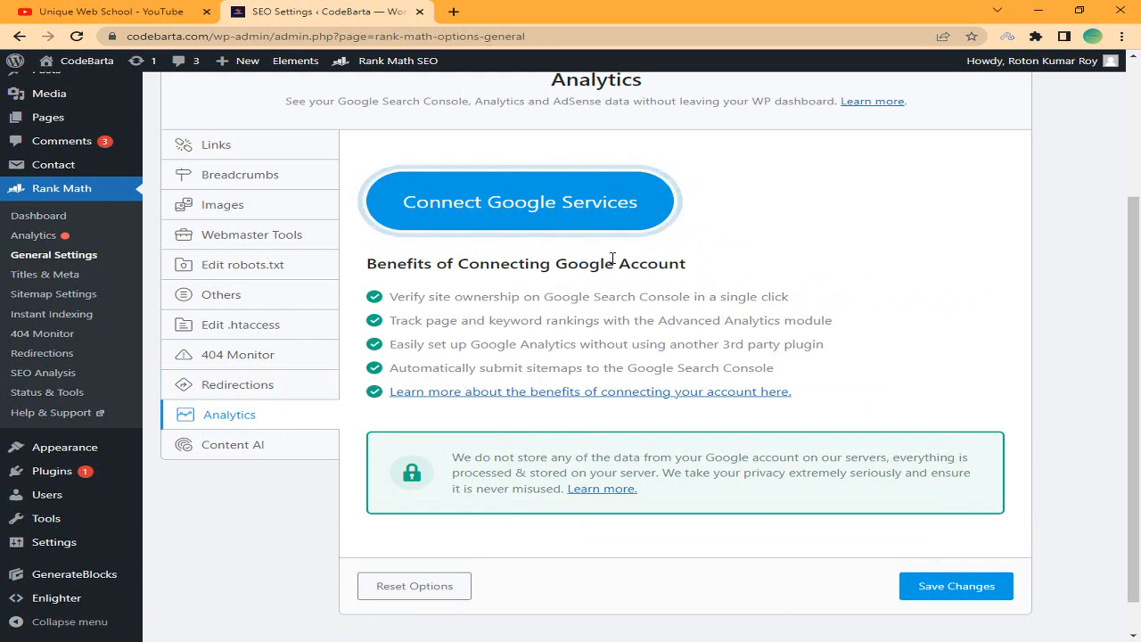
{"action": "left_click", "coordinate": [268, 445]}
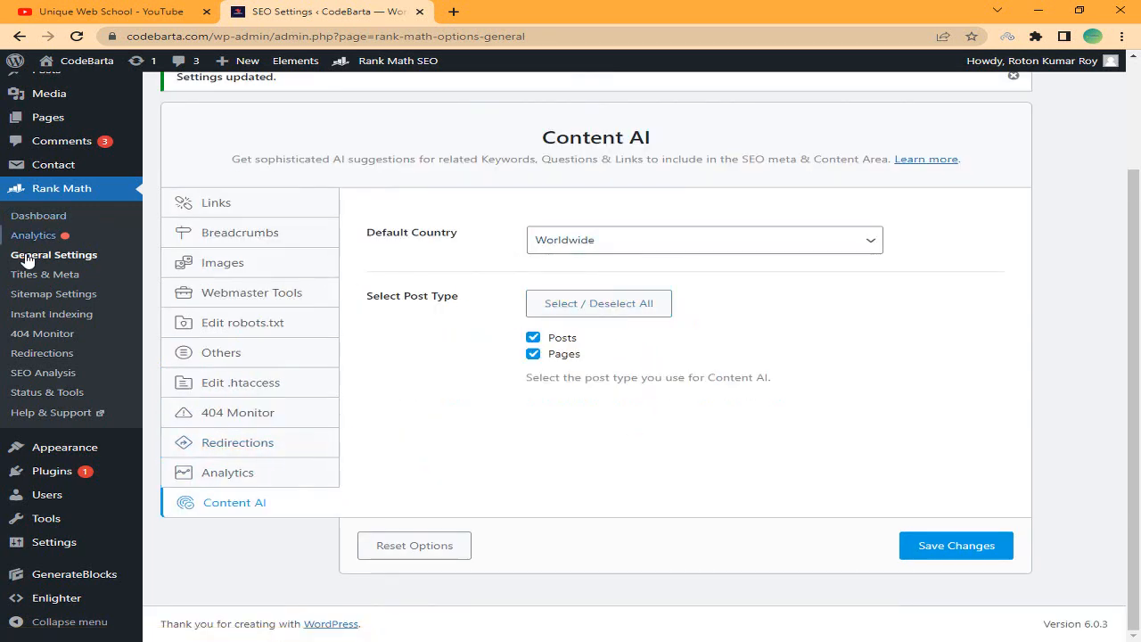
- Examine the Global Meta options in Titles & Meta, including robots meta, separator character, OpenGraph thumbnail and Twitter card type
{"action": "left_click", "coordinate": [69, 280]}
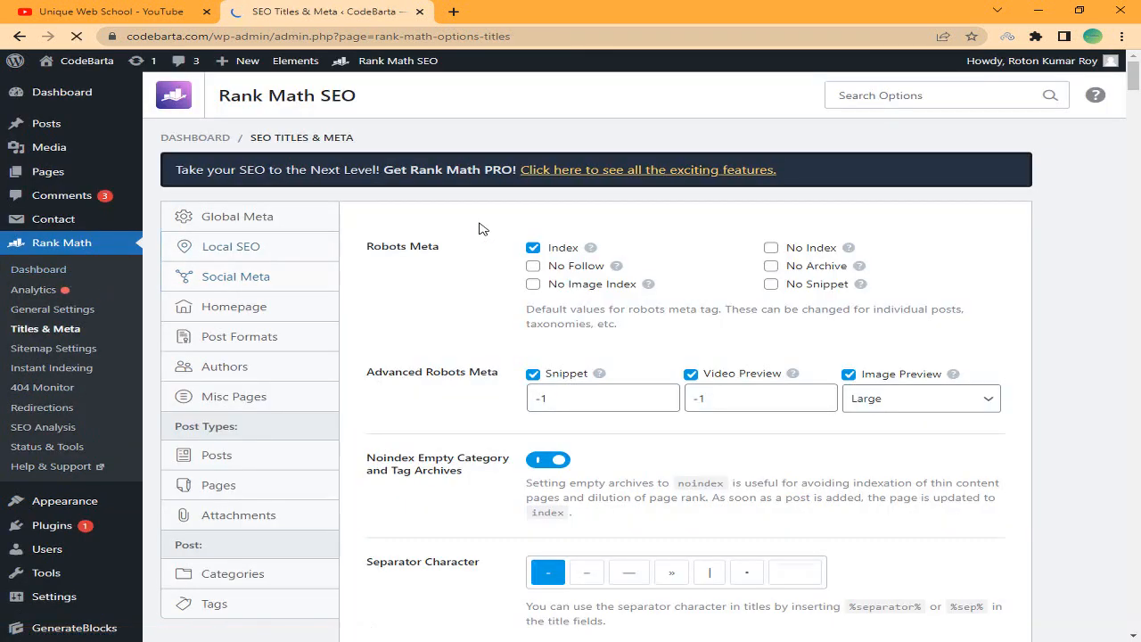
{"action": "left_click", "coordinate": [294, 224]}
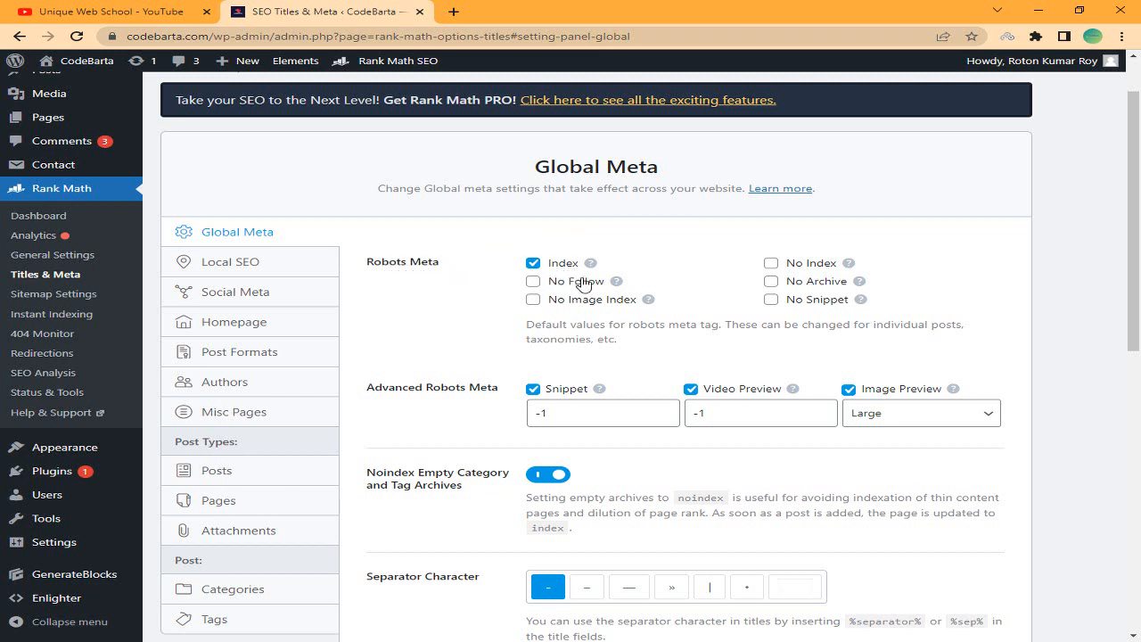
{"action": "scroll", "coordinate": [584, 284], "scroll_direction": "down", "scroll_amount": 2}
{"action": "scroll", "coordinate": [552, 254], "scroll_direction": "down", "scroll_amount": 2}
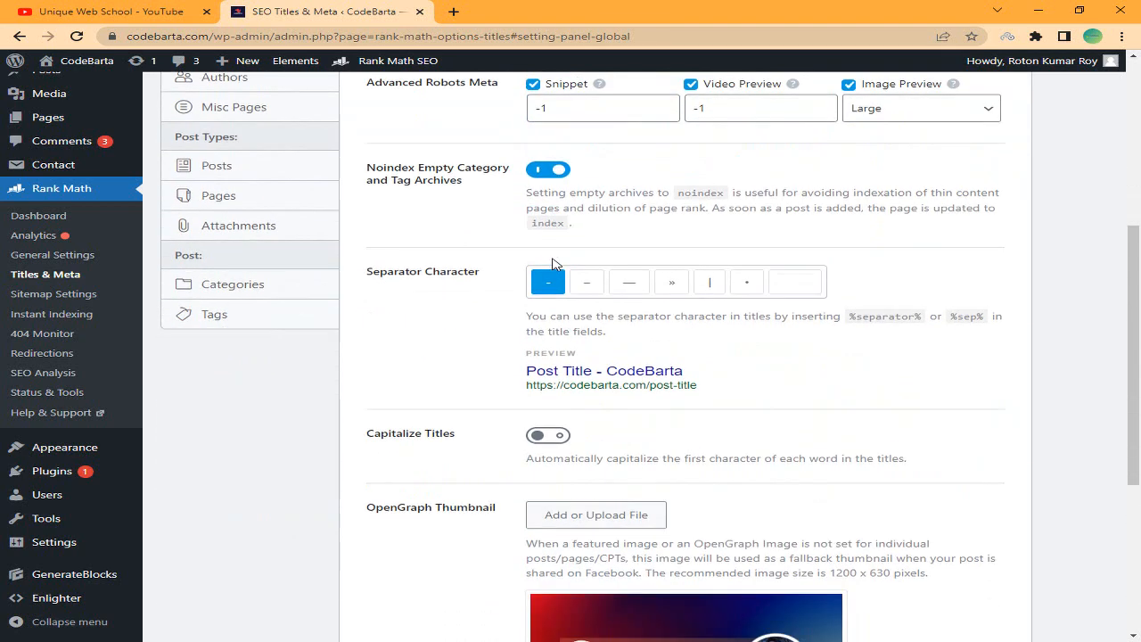
{"action": "scroll", "coordinate": [543, 272], "scroll_direction": "down", "scroll_amount": 3}
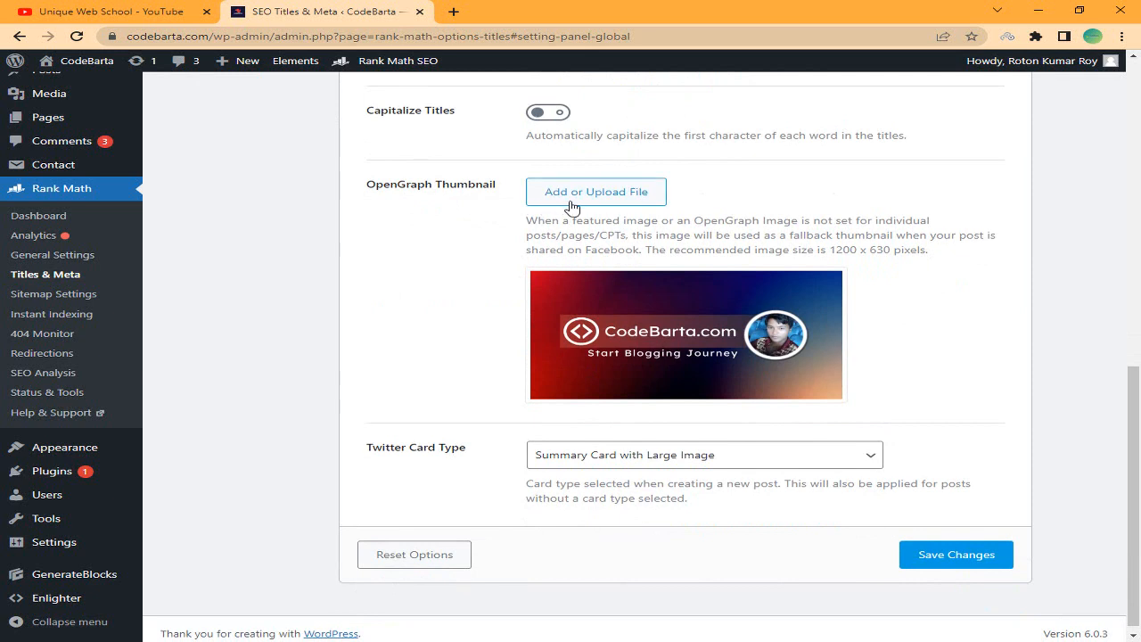
{"action": "mouse_move", "coordinate": [615, 361]}
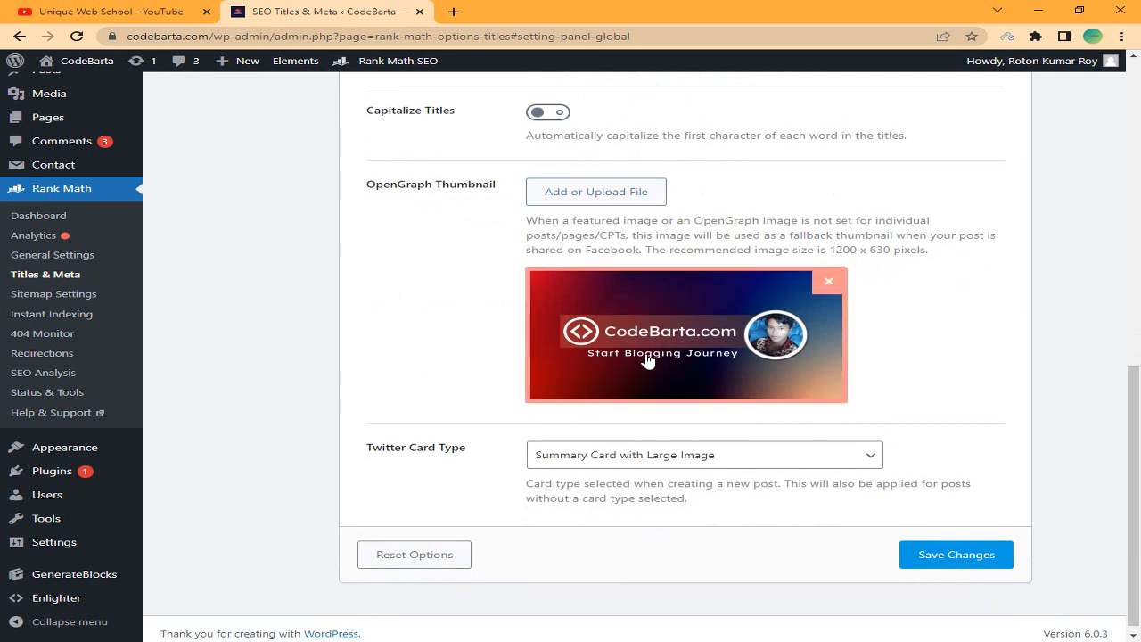
{"action": "scroll", "coordinate": [615, 343], "scroll_direction": "down", "scroll_amount": 1}
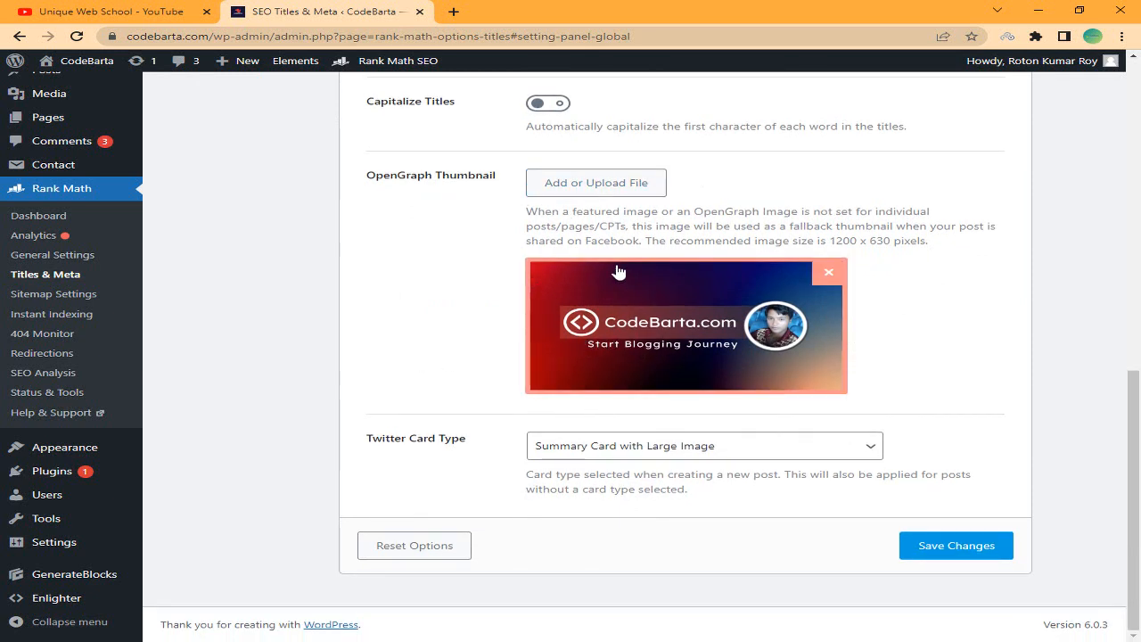
{"action": "scroll", "coordinate": [441, 252], "scroll_direction": "up", "scroll_amount": 7}
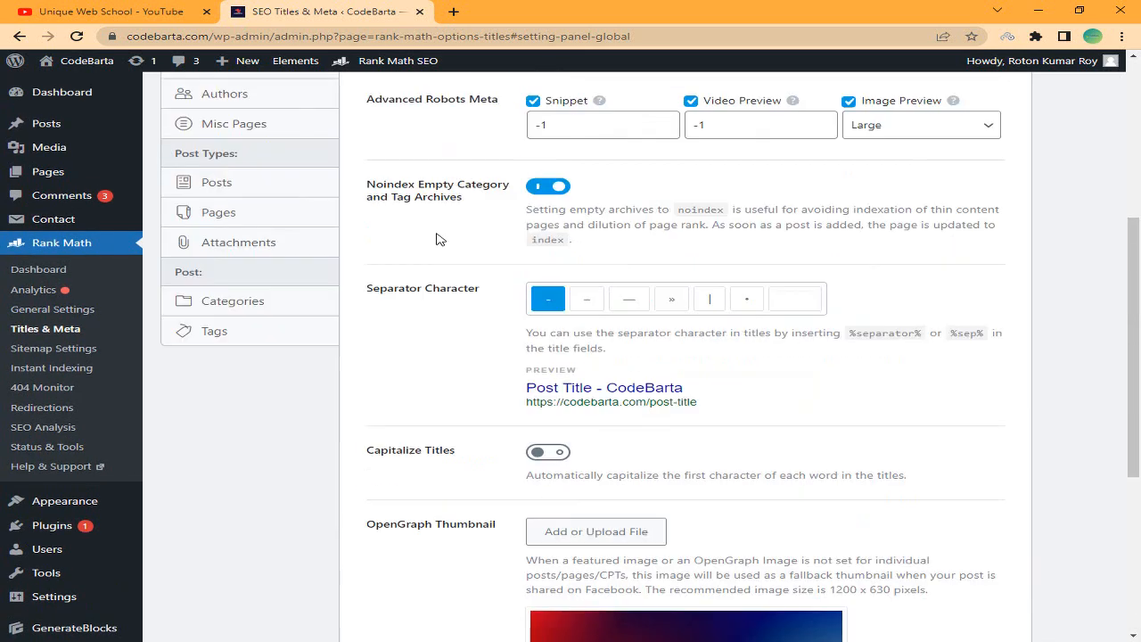
- Examine the Local SEO fields for organization identity, logo, URL, email, address and address format
{"action": "left_click", "coordinate": [298, 256]}
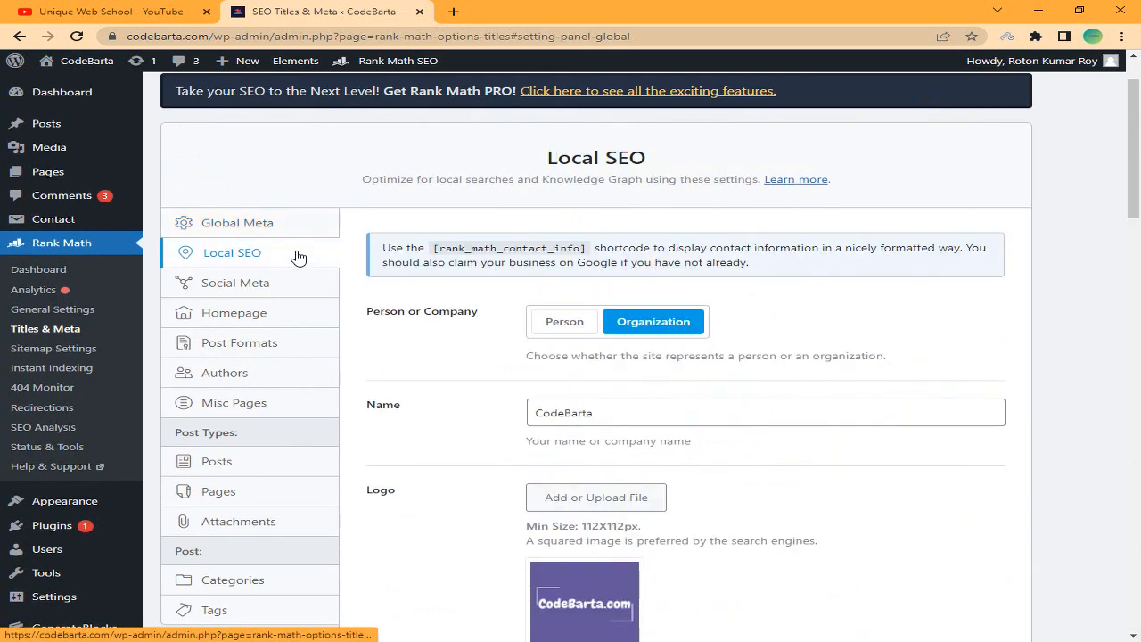
{"action": "scroll", "coordinate": [529, 259], "scroll_direction": "down", "scroll_amount": 5}
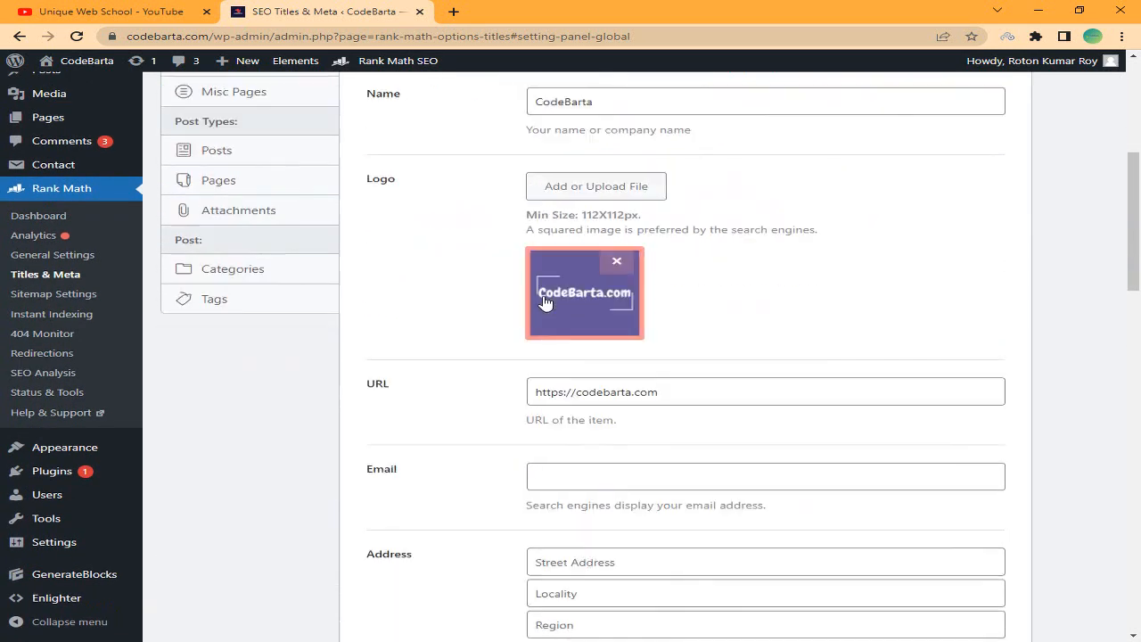
{"action": "scroll", "coordinate": [528, 283], "scroll_direction": "up", "scroll_amount": 6}
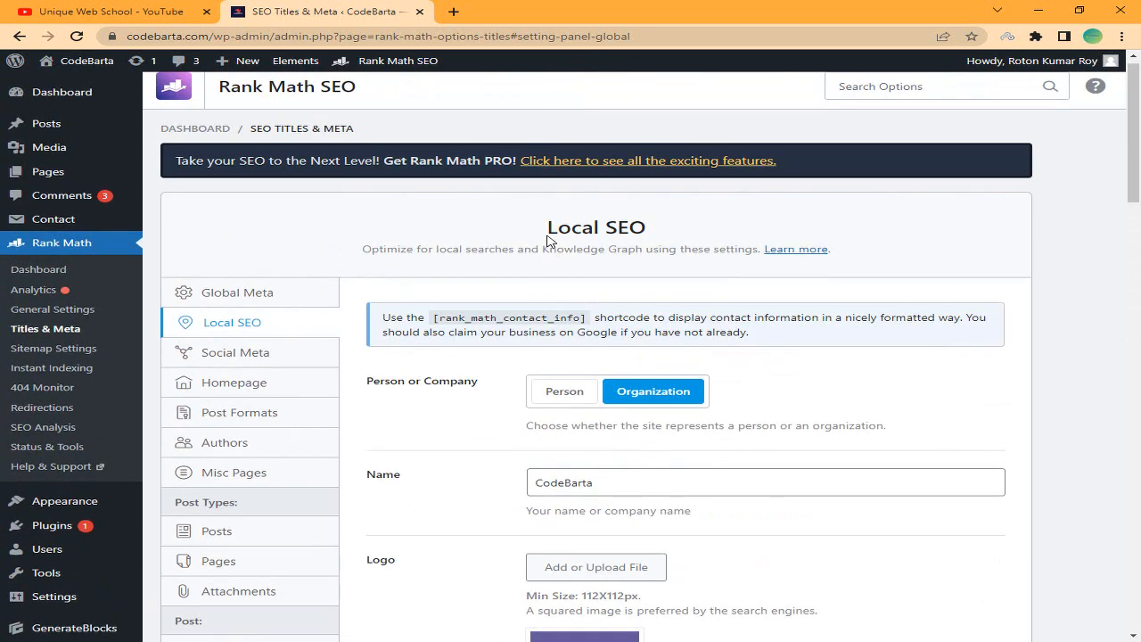
{"action": "scroll", "coordinate": [553, 268], "scroll_direction": "down", "scroll_amount": 3}
{"action": "scroll", "coordinate": [557, 272], "scroll_direction": "down", "scroll_amount": 3}
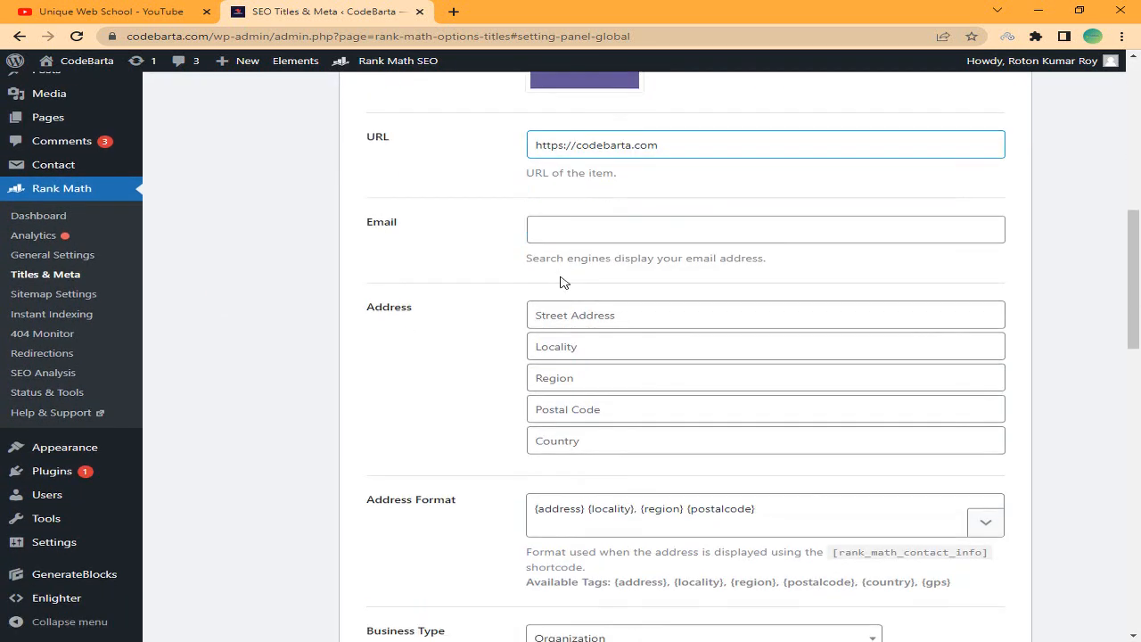
{"action": "left_click", "coordinate": [559, 226]}
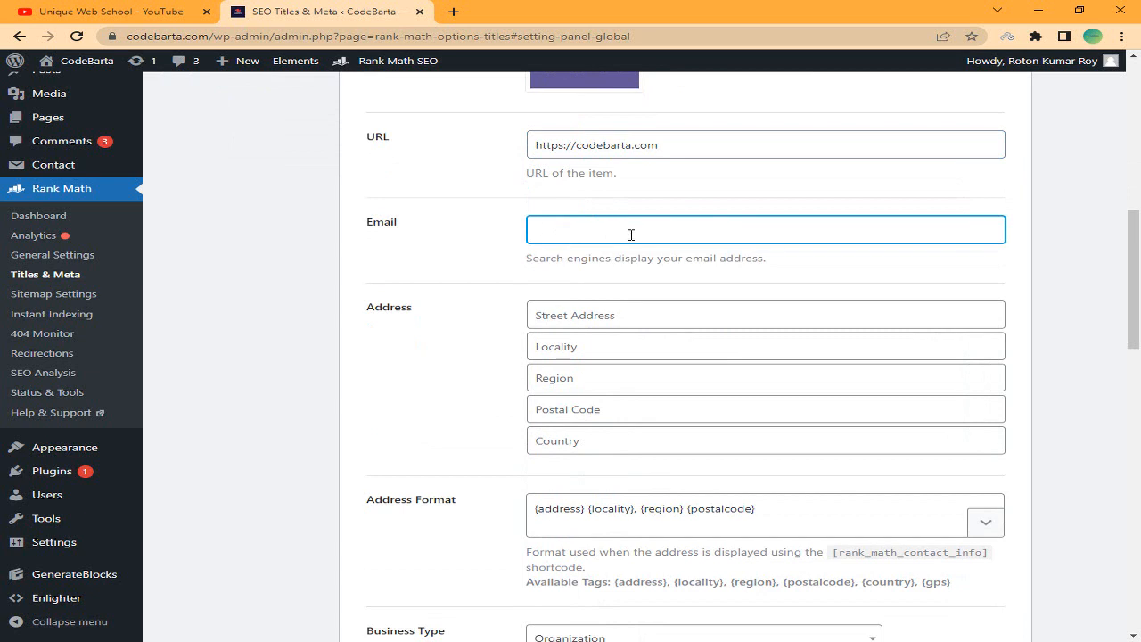
{"action": "left_click", "coordinate": [629, 314]}
{"action": "scroll", "coordinate": [629, 324], "scroll_direction": "down", "scroll_amount": 1}
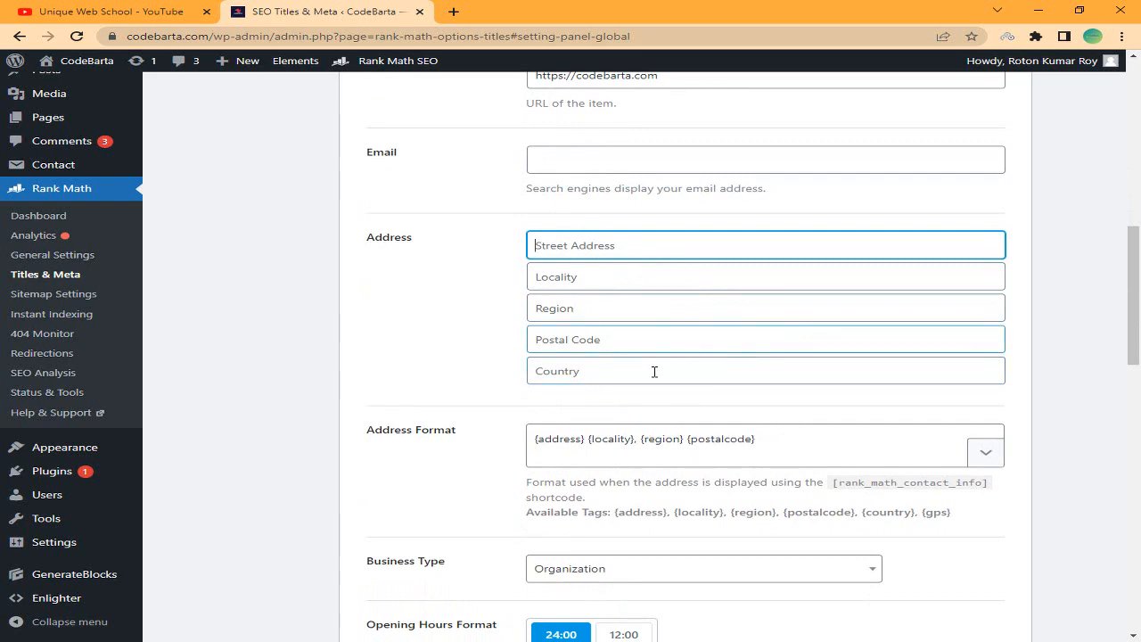
{"action": "scroll", "coordinate": [650, 358], "scroll_direction": "down", "scroll_amount": 2}
{"action": "left_click_drag", "start_coordinate": [392, 294], "coordinate": [636, 300]}
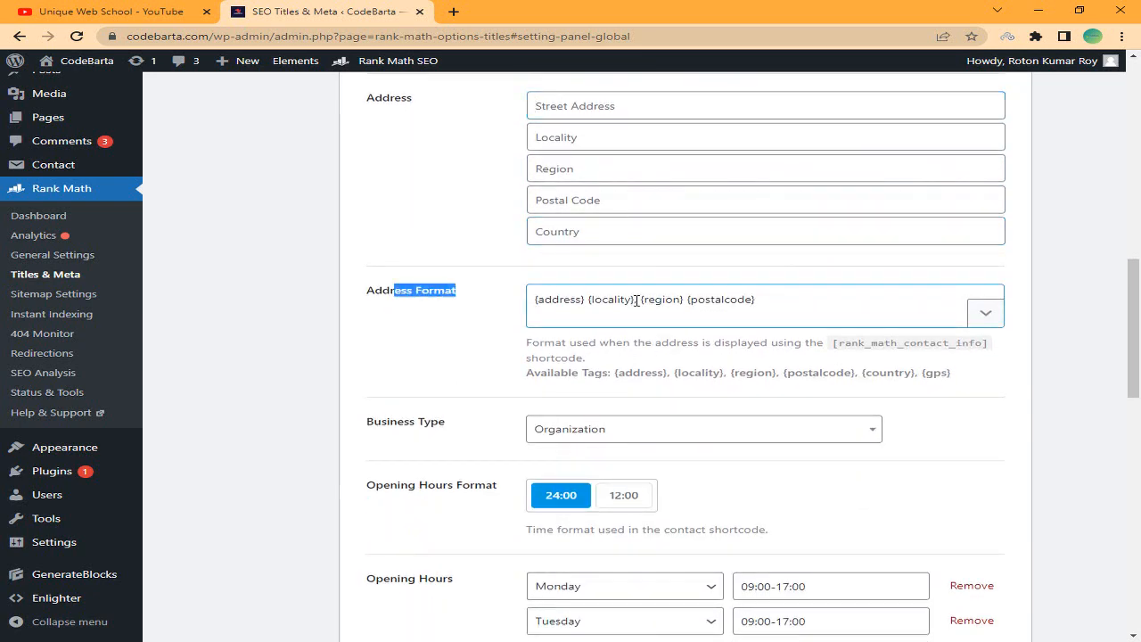
{"action": "left_click", "coordinate": [591, 304]}
{"action": "left_click", "coordinate": [635, 301]}
{"action": "type", "text": ","}
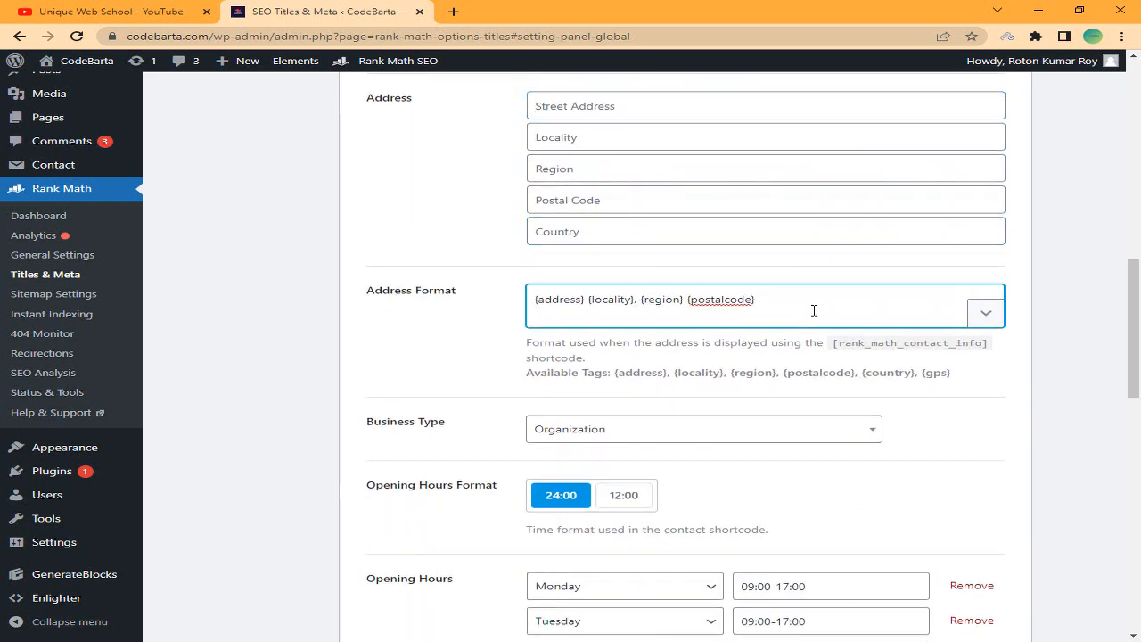
{"action": "left_click", "coordinate": [741, 326]}
- Review the Local SEO business type choices, opening hours, phone number and price range fields
{"action": "scroll", "coordinate": [406, 232], "scroll_direction": "down", "scroll_amount": 2}
{"action": "left_click_drag", "start_coordinate": [363, 220], "coordinate": [535, 222]}
{"action": "left_click", "coordinate": [578, 222]}
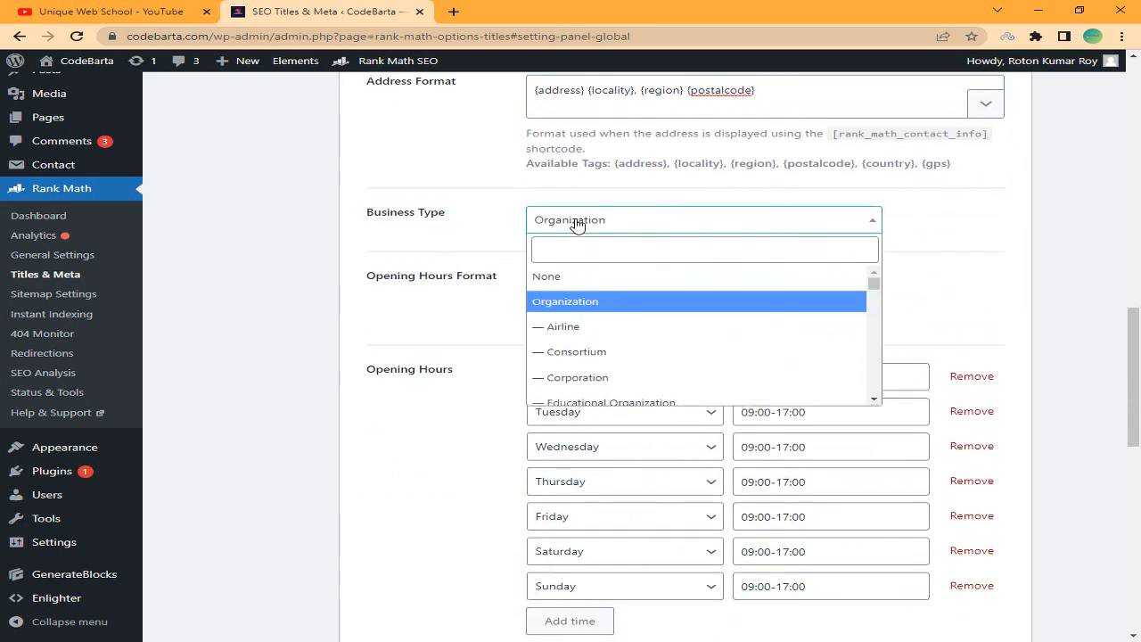
{"action": "left_click", "coordinate": [592, 227]}
{"action": "scroll", "coordinate": [623, 295], "scroll_direction": "down", "scroll_amount": 2}
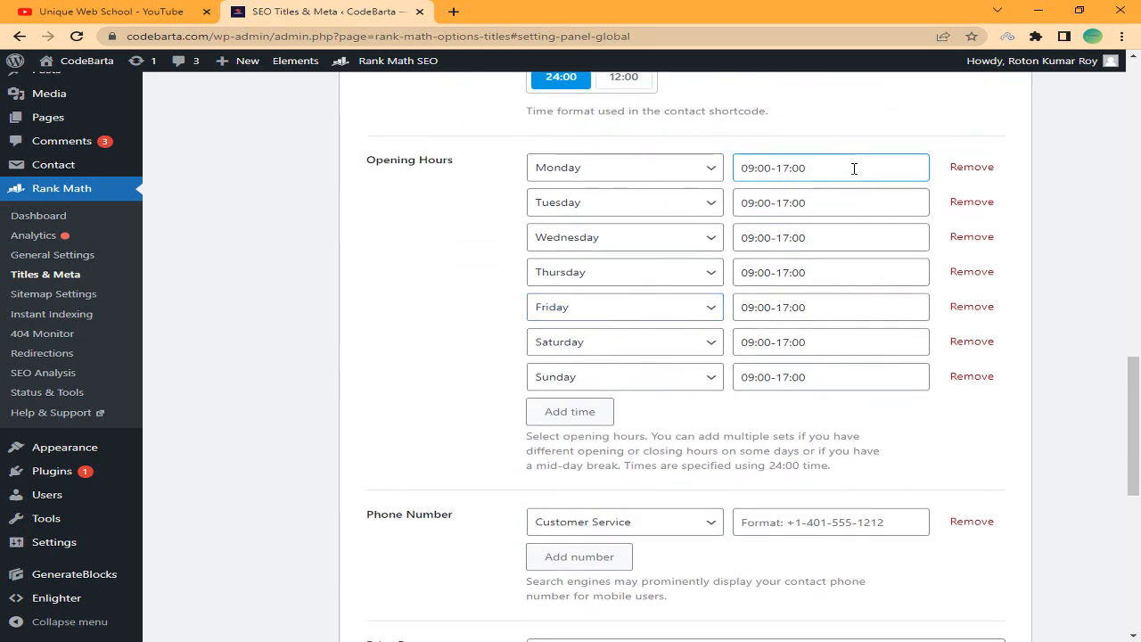
{"action": "left_click_drag", "start_coordinate": [852, 169], "coordinate": [736, 174]}
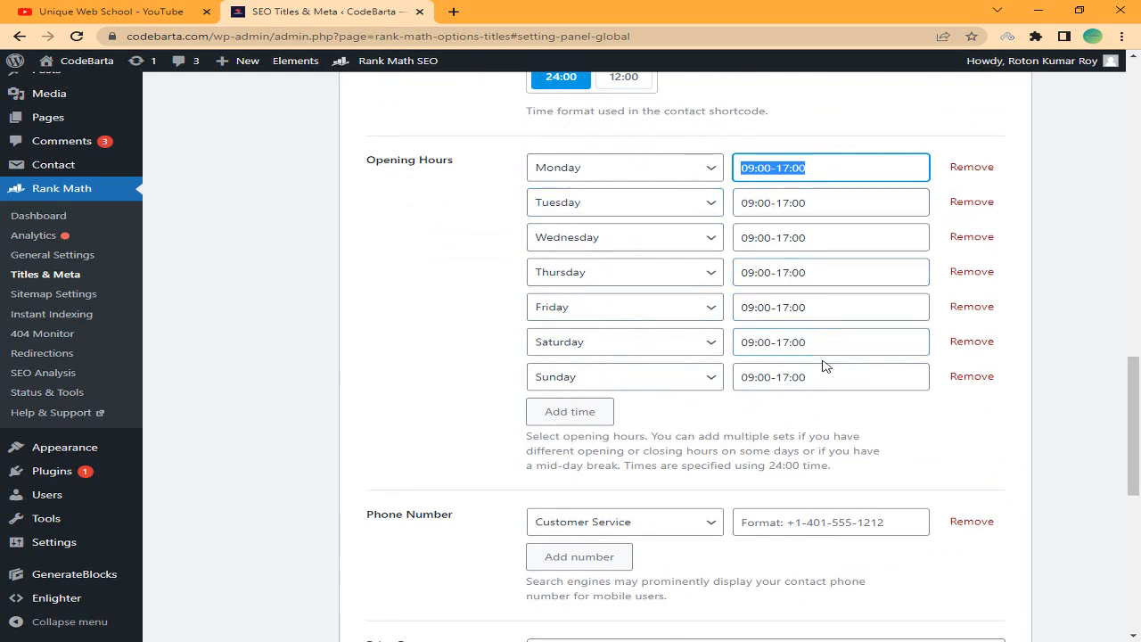
{"action": "scroll", "coordinate": [579, 350], "scroll_direction": "down", "scroll_amount": 2}
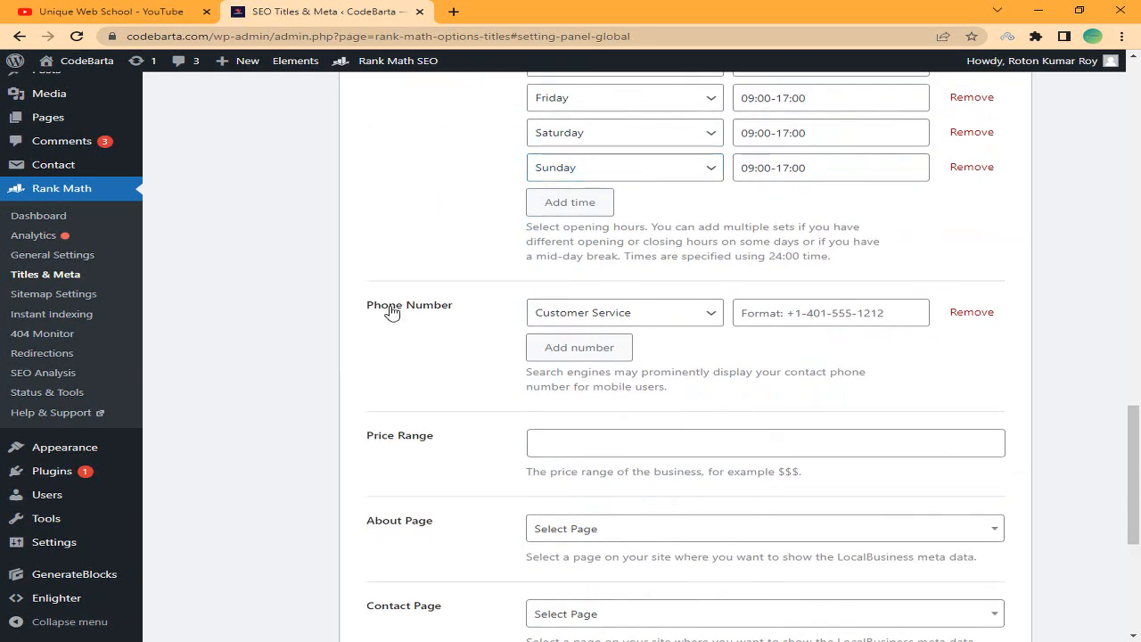
{"action": "left_click_drag", "start_coordinate": [374, 306], "coordinate": [422, 307]}
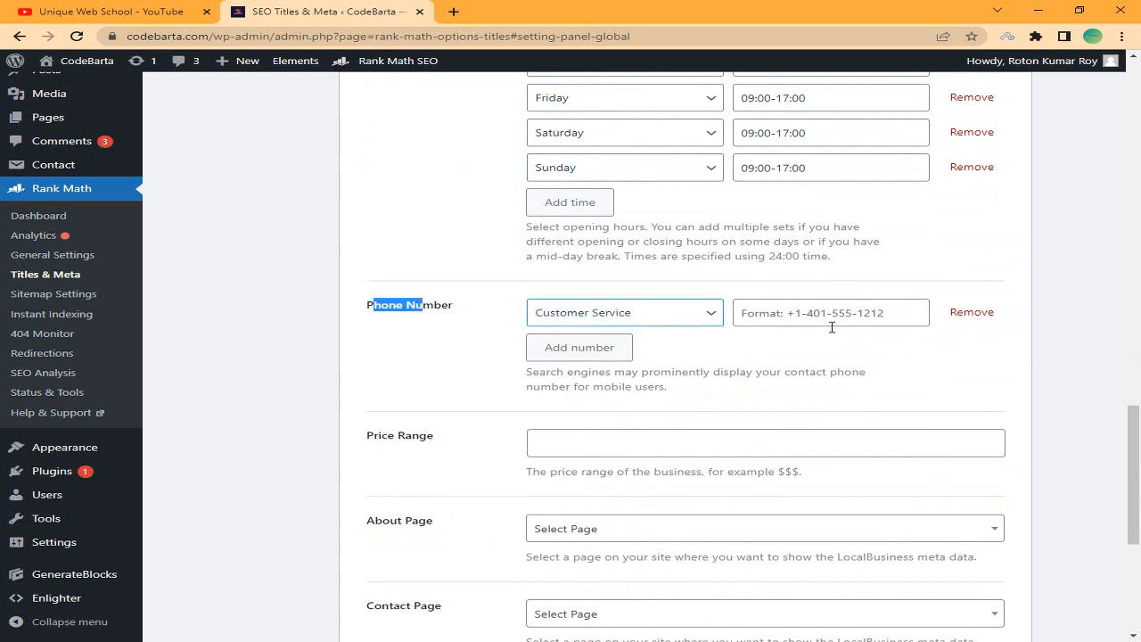
{"action": "left_click", "coordinate": [802, 317]}
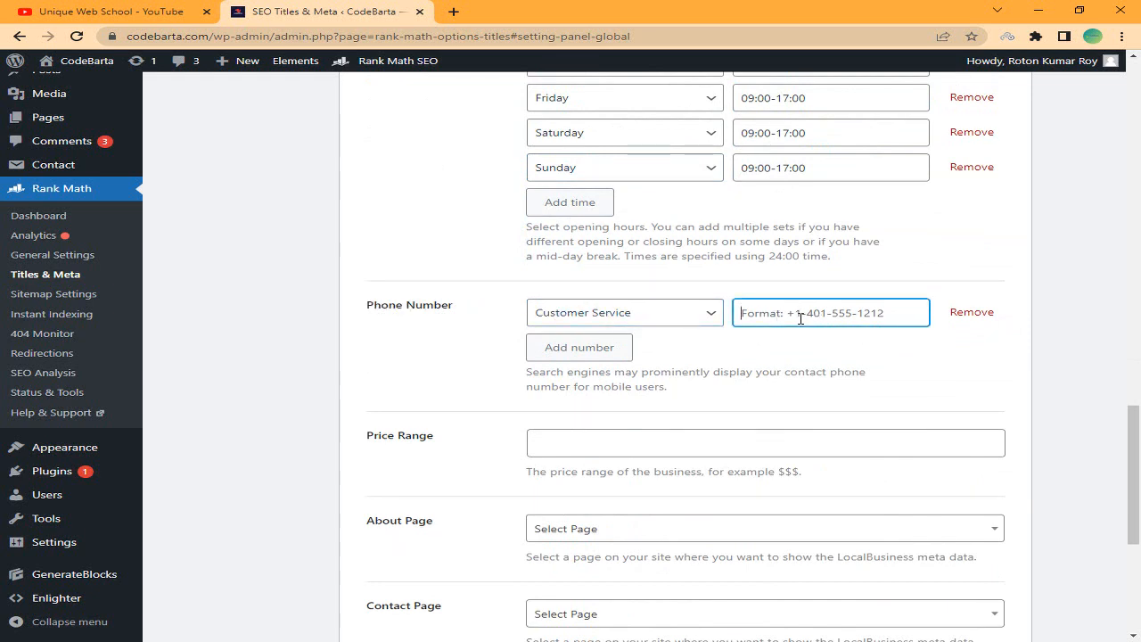
{"action": "scroll", "coordinate": [800, 321], "scroll_direction": "down", "scroll_amount": 2}
{"action": "left_click", "coordinate": [628, 300]}
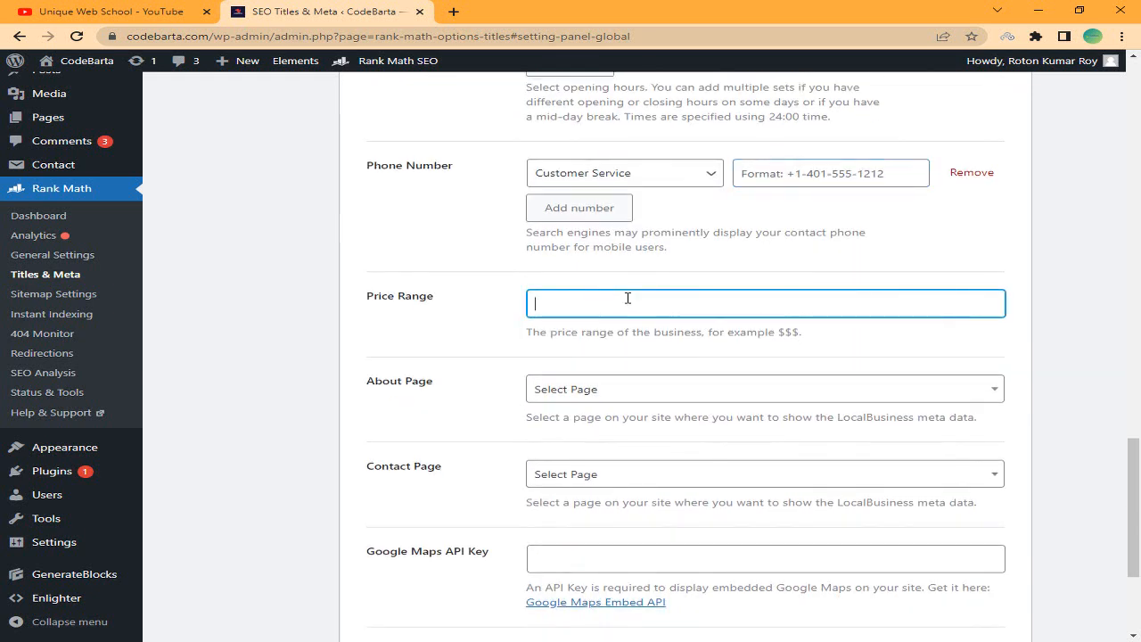
{"action": "scroll", "coordinate": [624, 305], "scroll_direction": "down", "scroll_amount": 2}
- Set the Local SEO About Page to "About us" and the Contact Page to "Contact us"
{"action": "double_click", "coordinate": [377, 240]}
{"action": "left_click", "coordinate": [630, 254]}
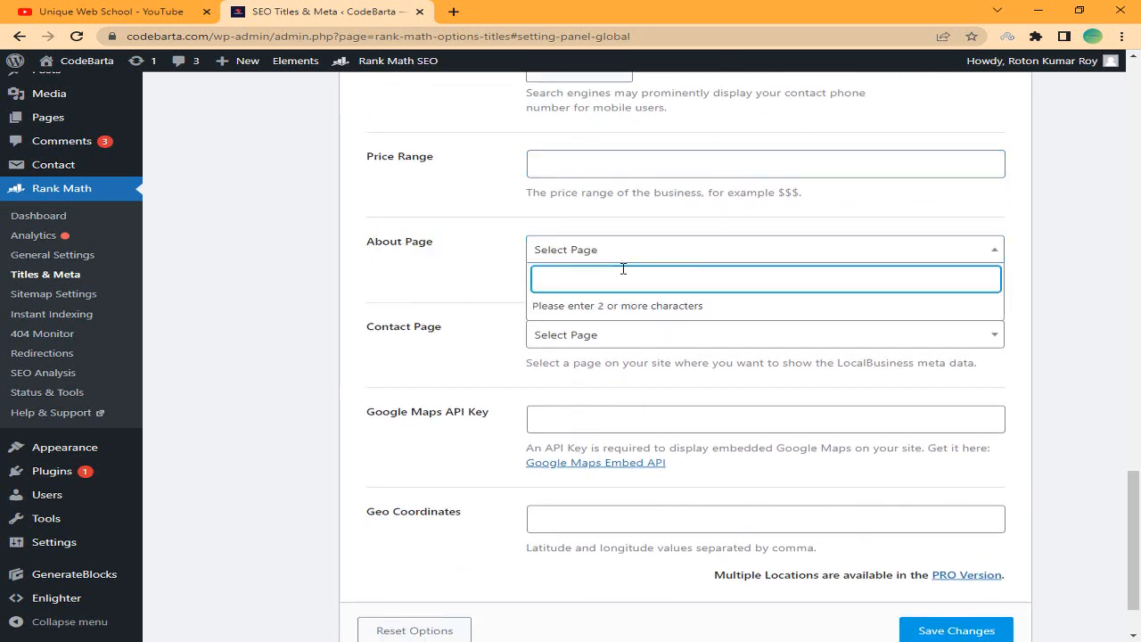
{"action": "type", "text": "ab"}
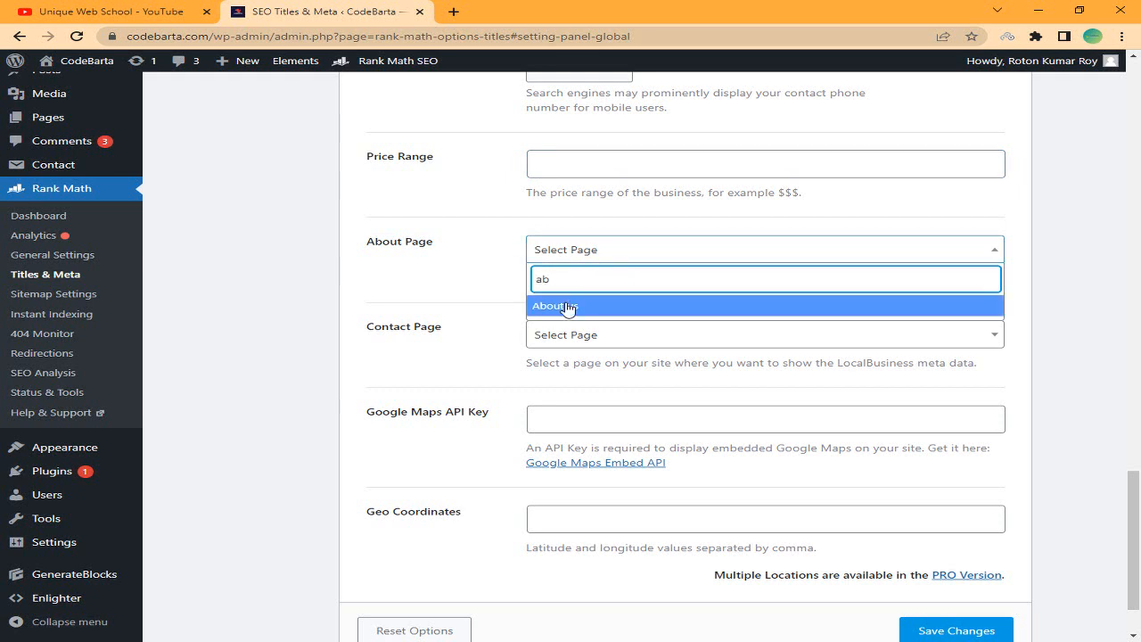
{"action": "left_click", "coordinate": [567, 307]}
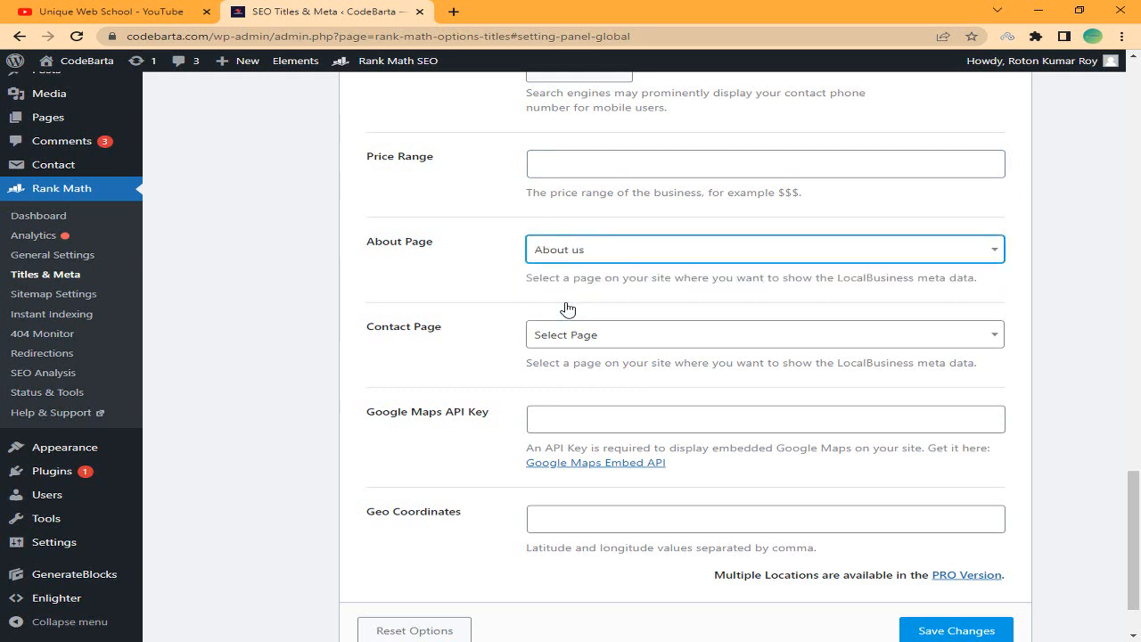
{"action": "left_click", "coordinate": [590, 336]}
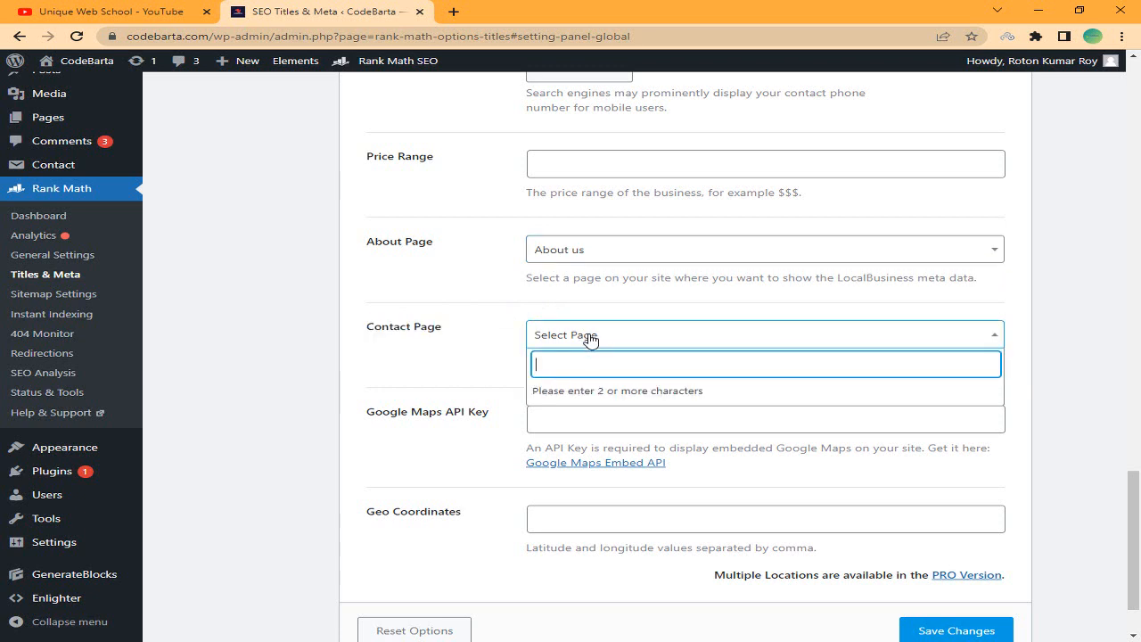
{"action": "type", "text": "con"}
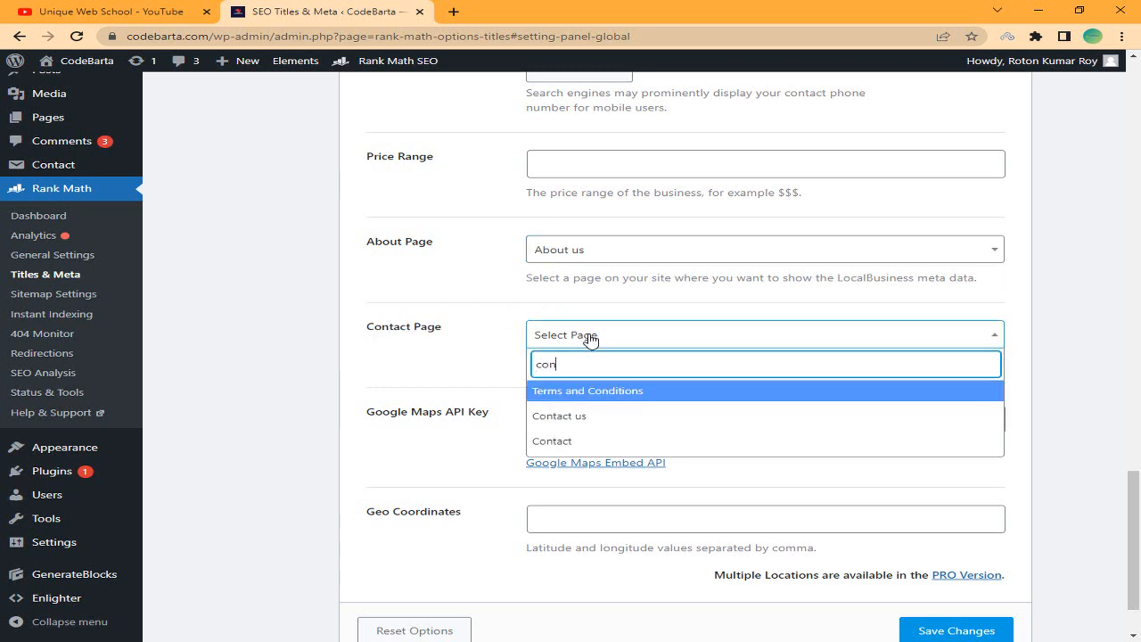
{"action": "left_click", "coordinate": [615, 421]}
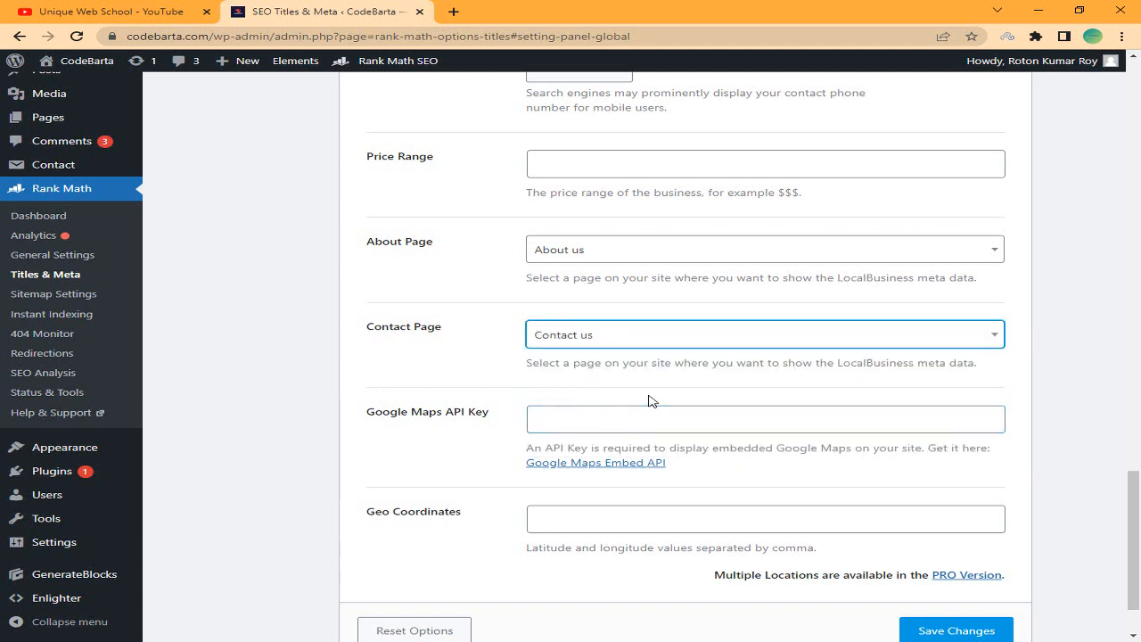
{"action": "scroll", "coordinate": [648, 401], "scroll_direction": "down", "scroll_amount": 2}
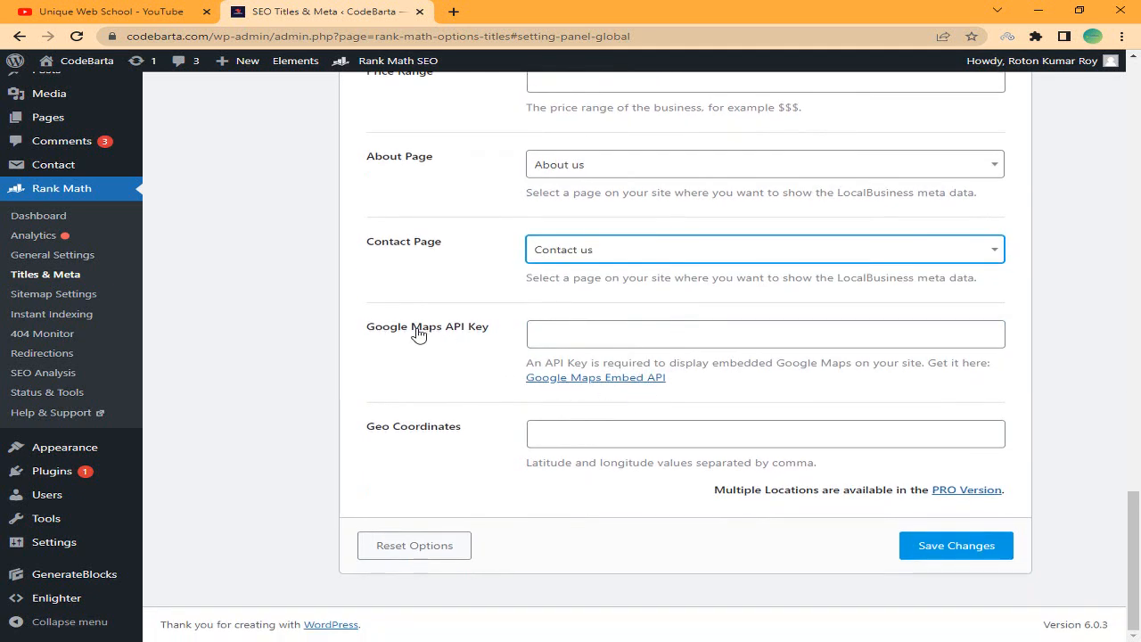
- Check the Google Maps API Key field and save the Local SEO settings
{"action": "left_click", "coordinate": [415, 330]}
{"action": "double_click", "coordinate": [378, 327]}
{"action": "left_click", "coordinate": [493, 328]}
{"action": "left_click", "coordinate": [596, 328]}
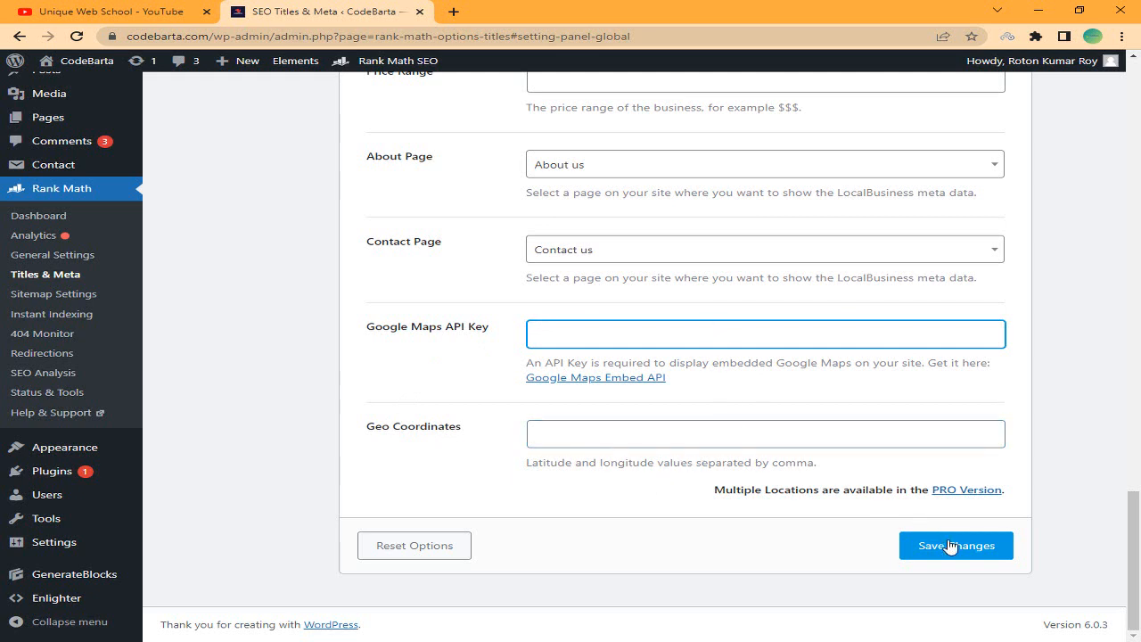
{"action": "left_click", "coordinate": [974, 557]}
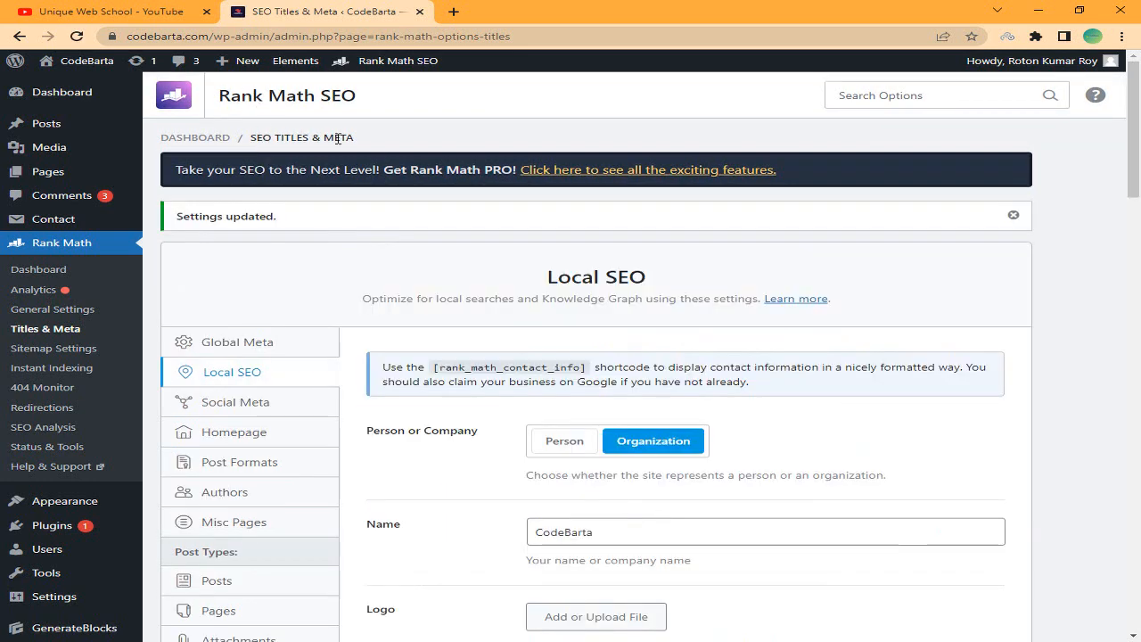
- Examine the Social Meta fields for Facebook page URL, authorship, admin, app and secret, and the Twitter username
{"action": "scroll", "coordinate": [389, 210], "scroll_direction": "down", "scroll_amount": 2}
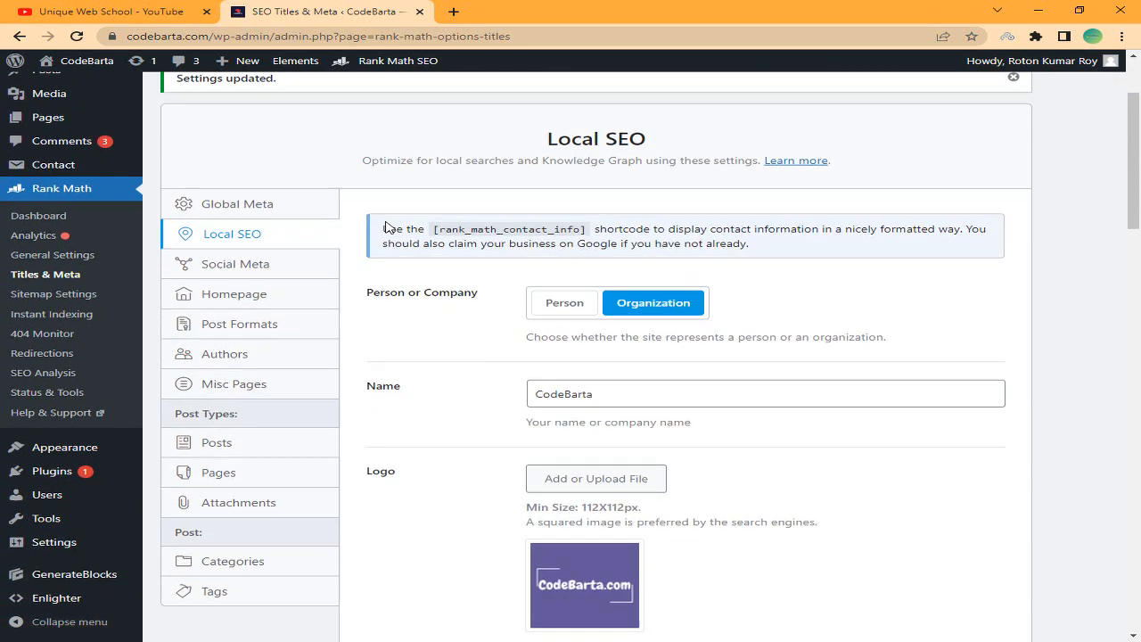
{"action": "left_click", "coordinate": [254, 263]}
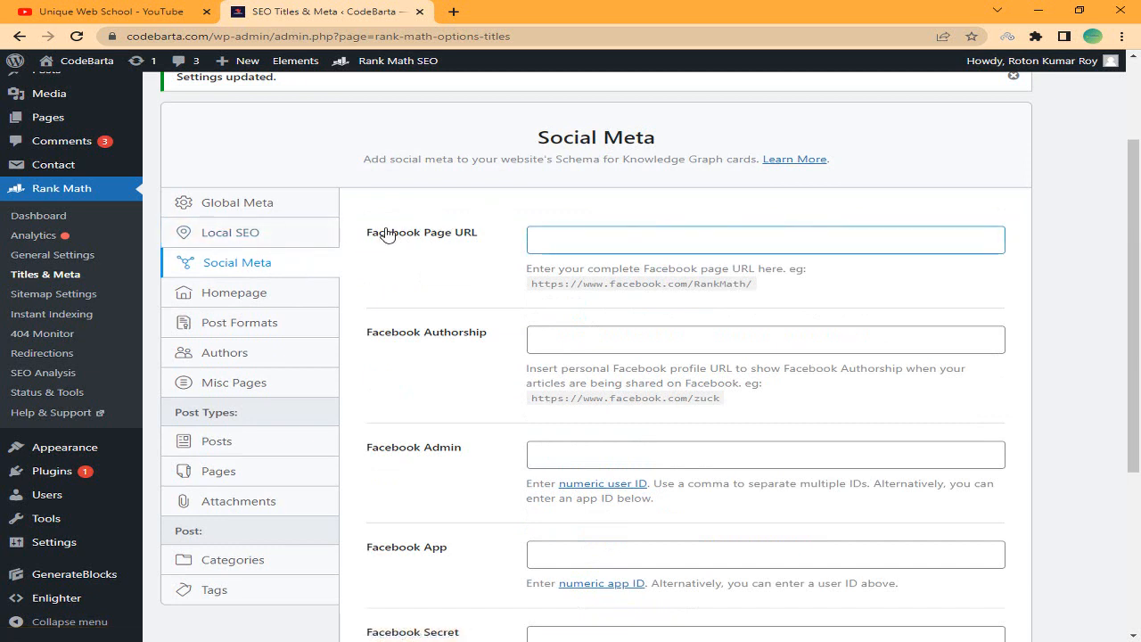
{"action": "left_click_drag", "start_coordinate": [374, 234], "coordinate": [477, 235]}
{"action": "left_click", "coordinate": [555, 237]}
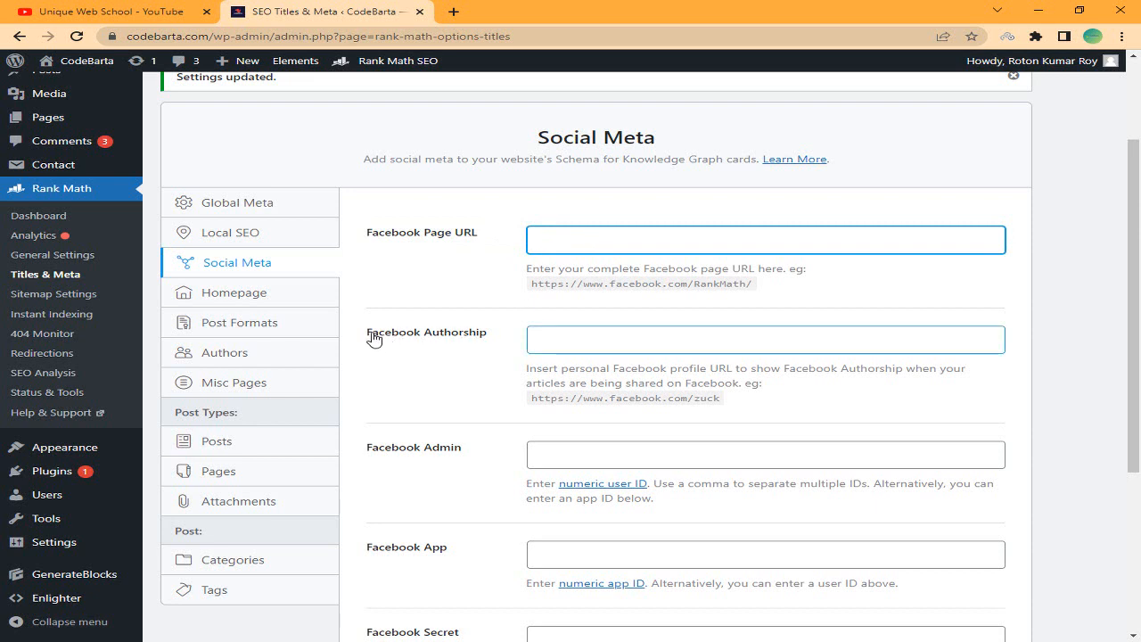
{"action": "left_click_drag", "start_coordinate": [375, 336], "coordinate": [523, 341]}
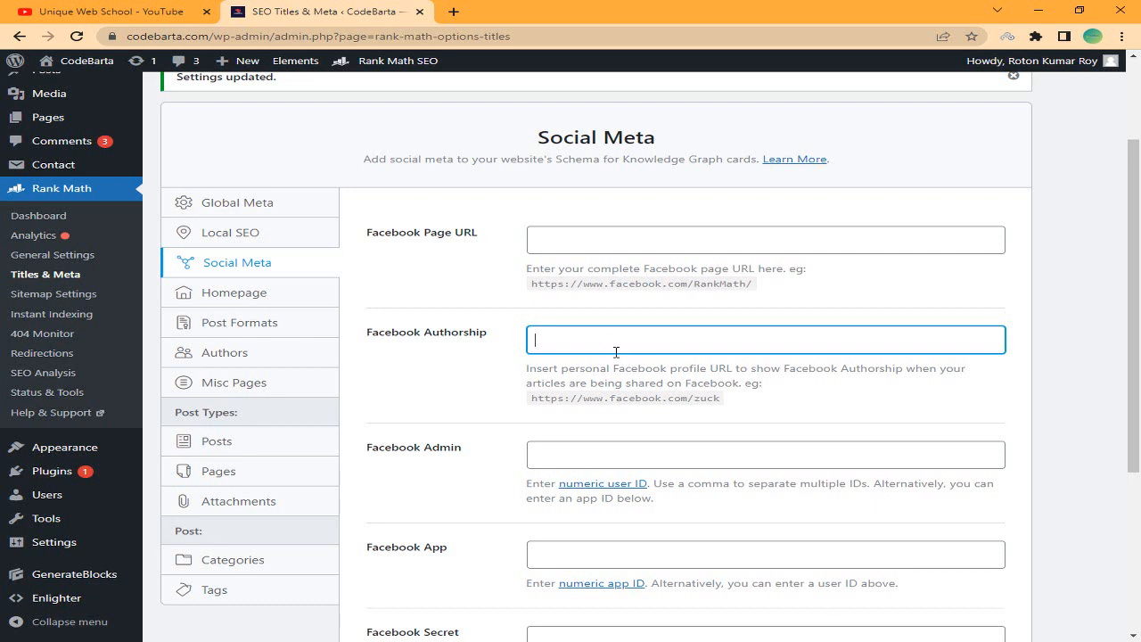
{"action": "left_click_drag", "start_coordinate": [410, 443], "coordinate": [456, 450]}
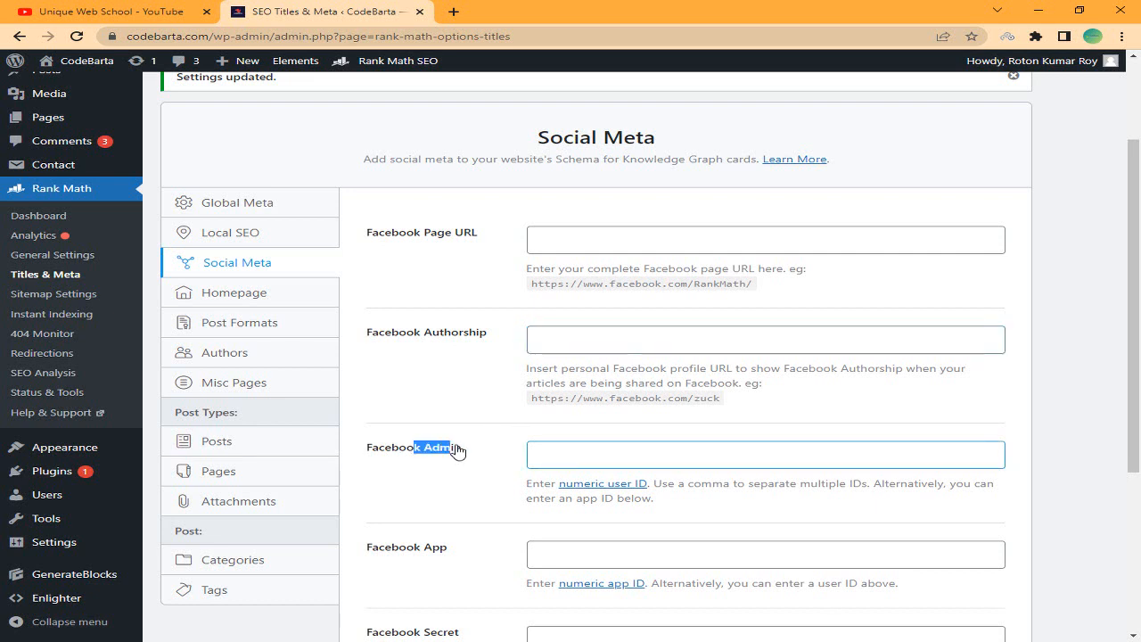
{"action": "left_click", "coordinate": [610, 451]}
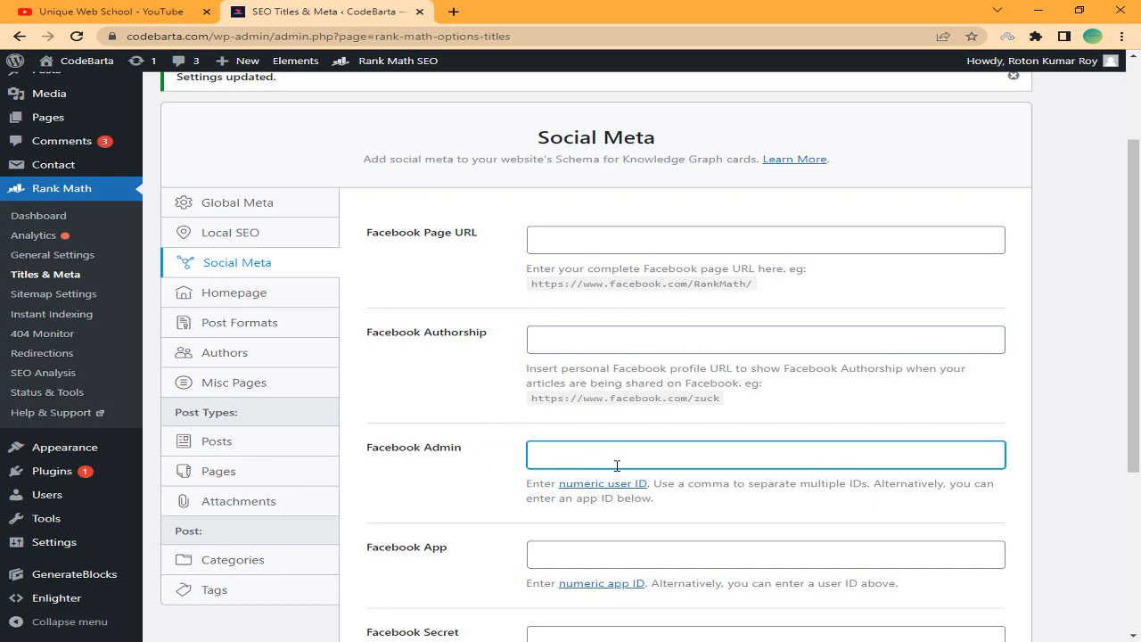
{"action": "scroll", "coordinate": [617, 465], "scroll_direction": "down", "scroll_amount": 2}
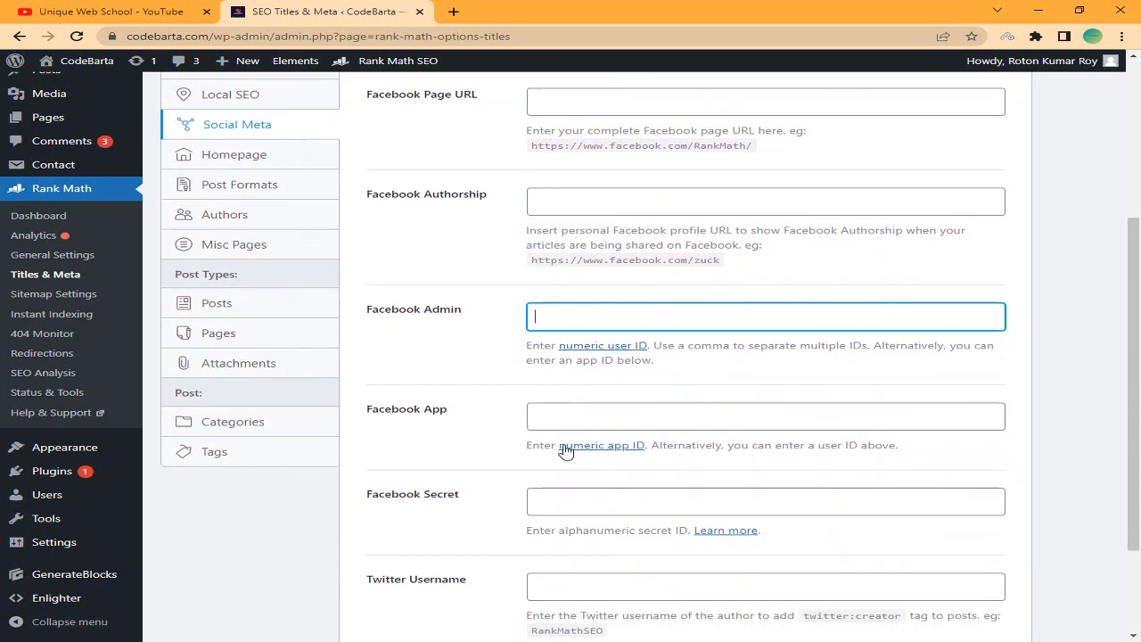
{"action": "left_click", "coordinate": [614, 417]}
{"action": "scroll", "coordinate": [614, 417], "scroll_direction": "down", "scroll_amount": 2}
{"action": "left_click", "coordinate": [622, 363]}
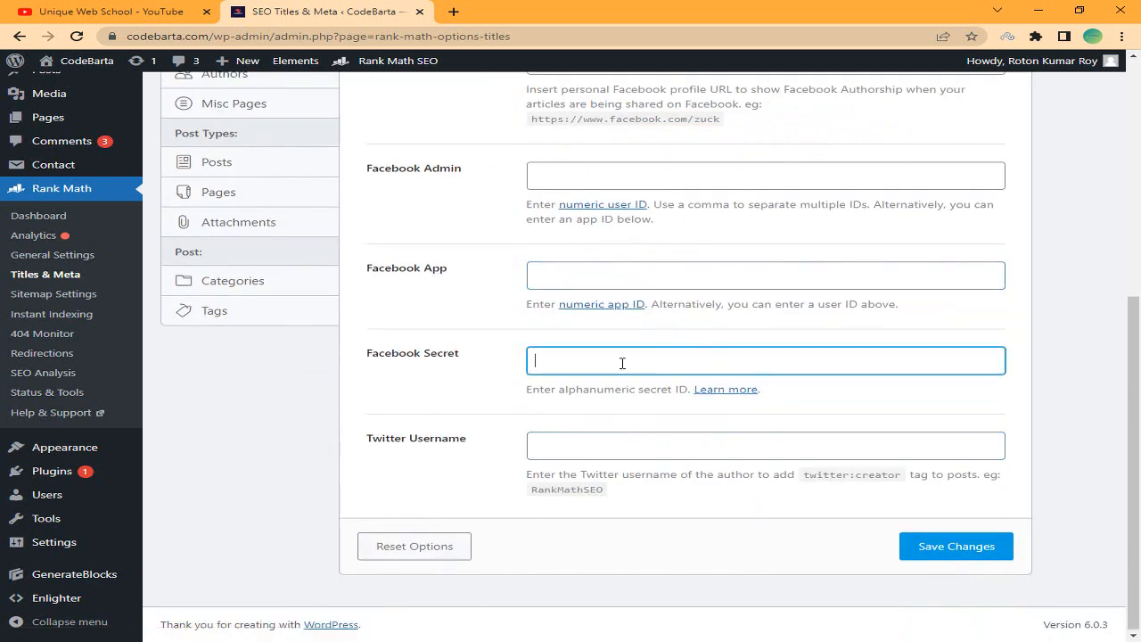
{"action": "left_click_drag", "start_coordinate": [385, 443], "coordinate": [509, 446]}
{"action": "left_click", "coordinate": [613, 453]}
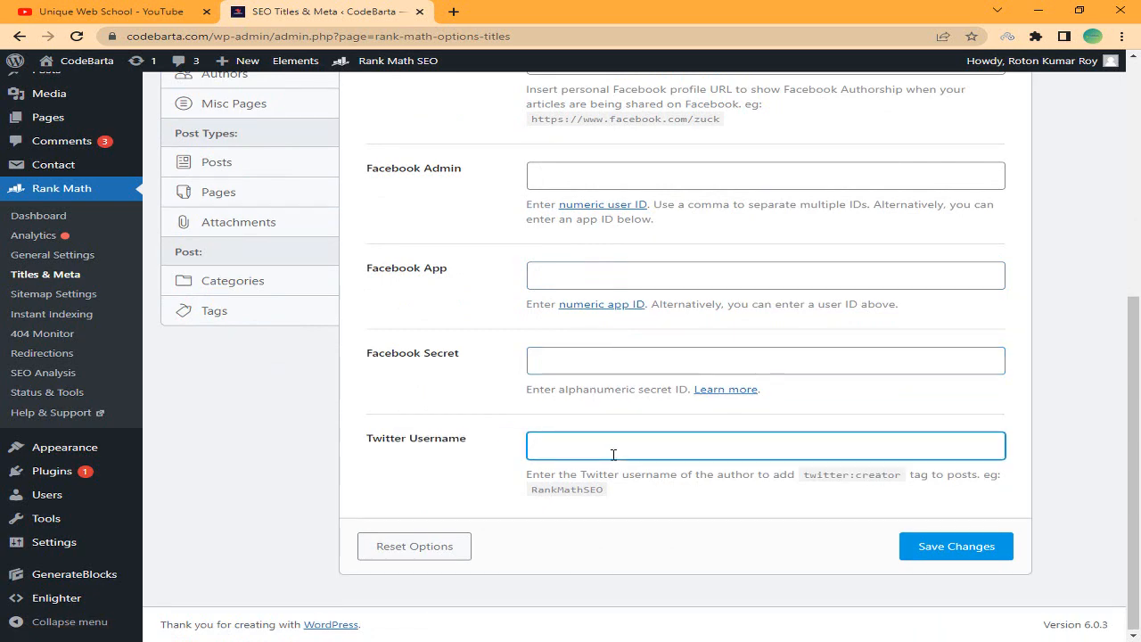
{"action": "scroll", "coordinate": [561, 338], "scroll_direction": "up", "scroll_amount": 3}
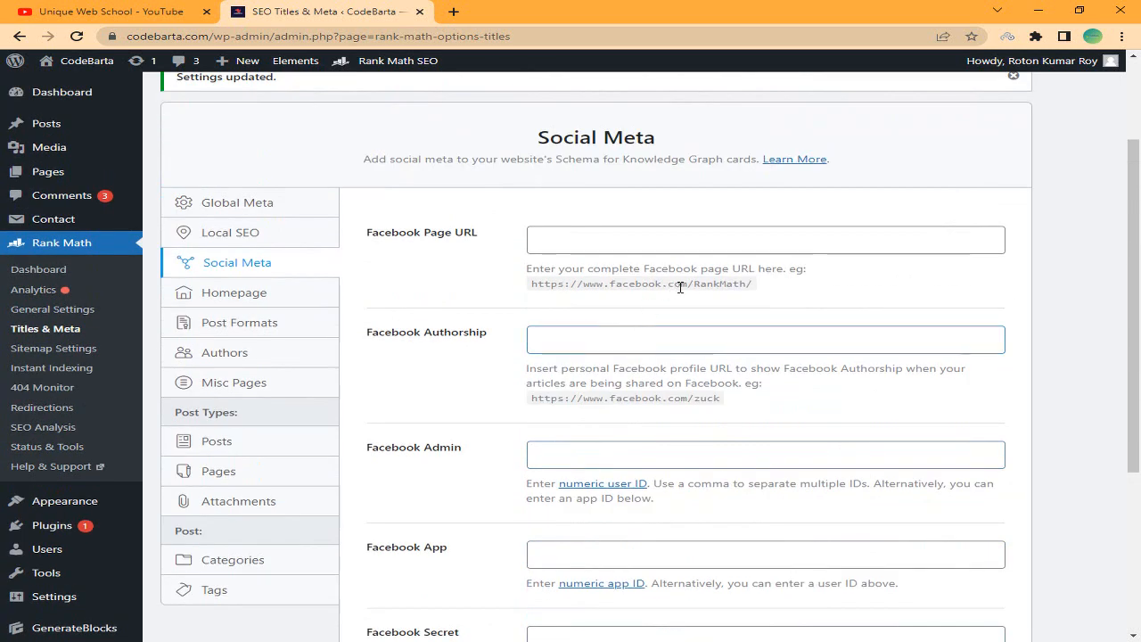
{"action": "left_click", "coordinate": [718, 341]}
- Open the CodeBarta site in a new tab, follow its Facebook link and copy the Facebook page's URL
{"action": "scroll", "coordinate": [62, 61], "scroll_direction": "up", "scroll_amount": 2}
{"action": "right_click", "coordinate": [53, 61]}
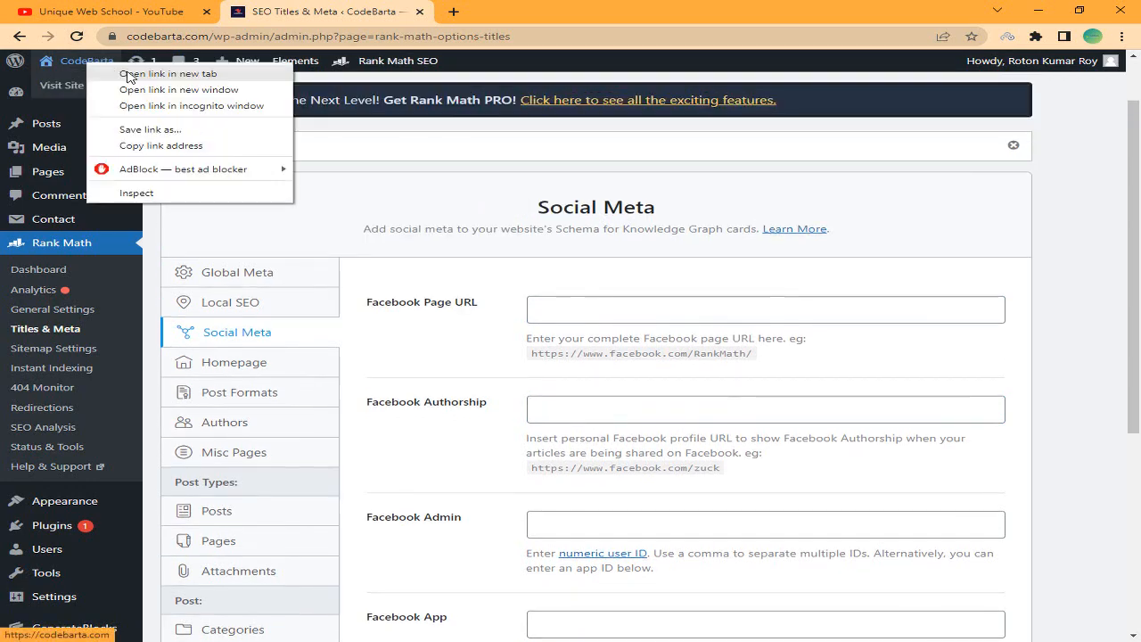
{"action": "left_click", "coordinate": [85, 72]}
{"action": "left_click", "coordinate": [481, 16]}
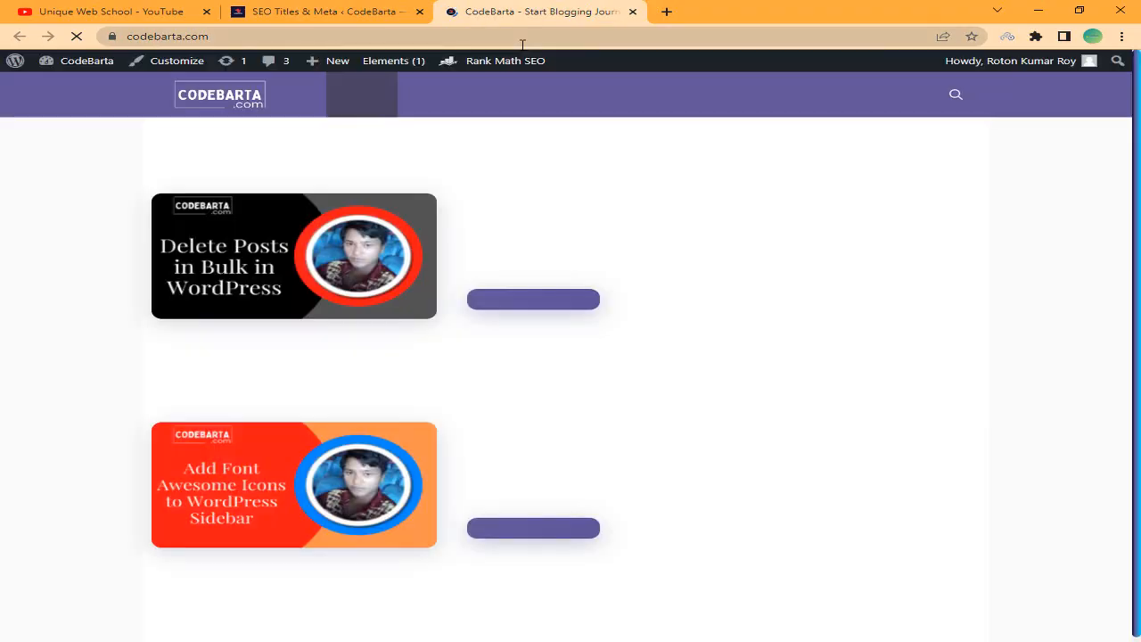
{"action": "scroll", "coordinate": [625, 119], "scroll_direction": "down", "scroll_amount": 3}
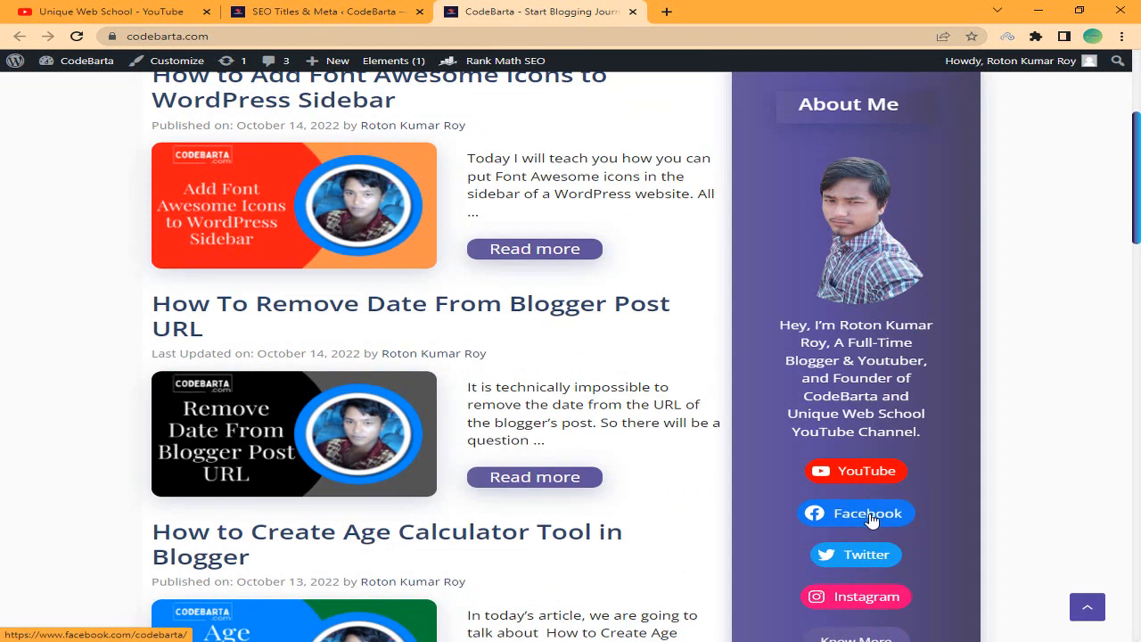
{"action": "left_click", "coordinate": [869, 521]}
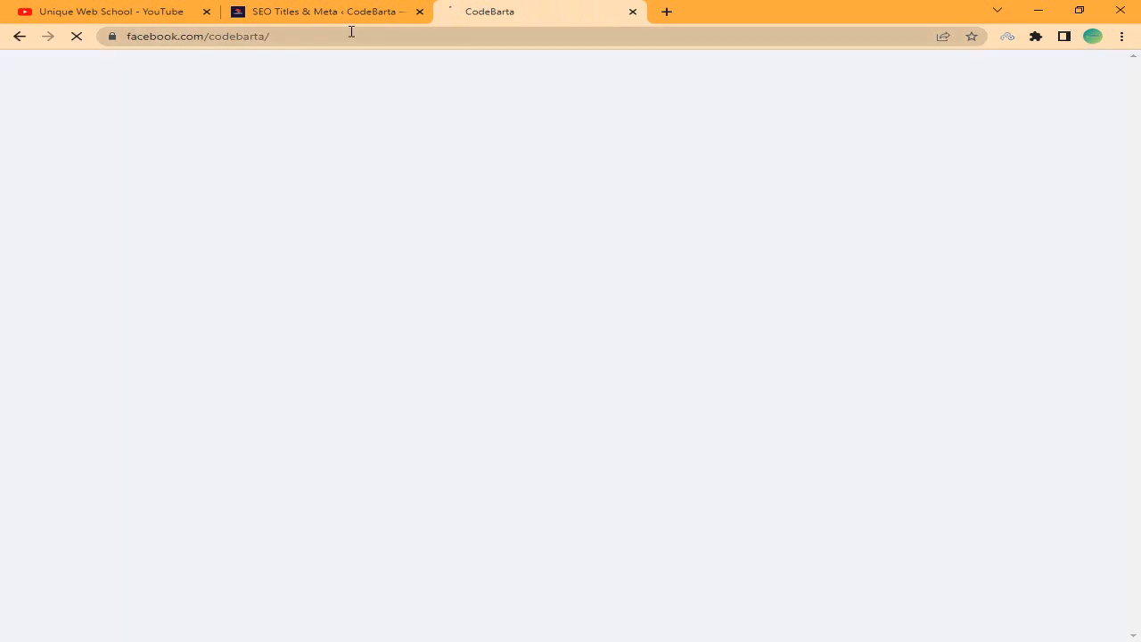
{"action": "left_click", "coordinate": [382, 35]}
{"action": "right_click", "coordinate": [374, 35]}
{"action": "left_click", "coordinate": [446, 114]}
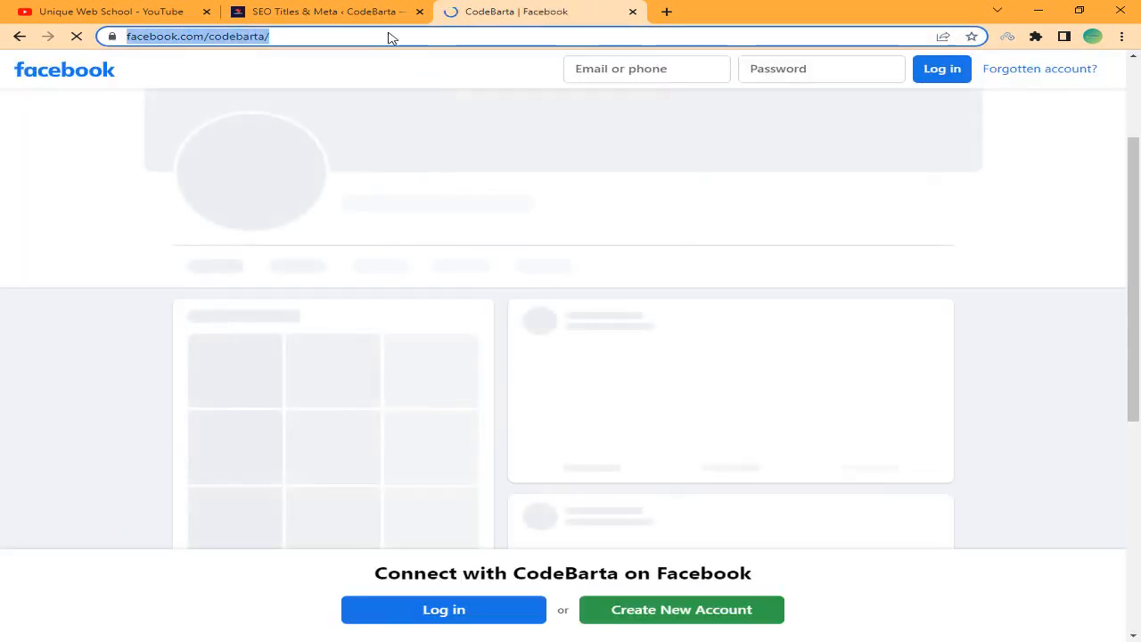
{"action": "left_click", "coordinate": [341, 12]}
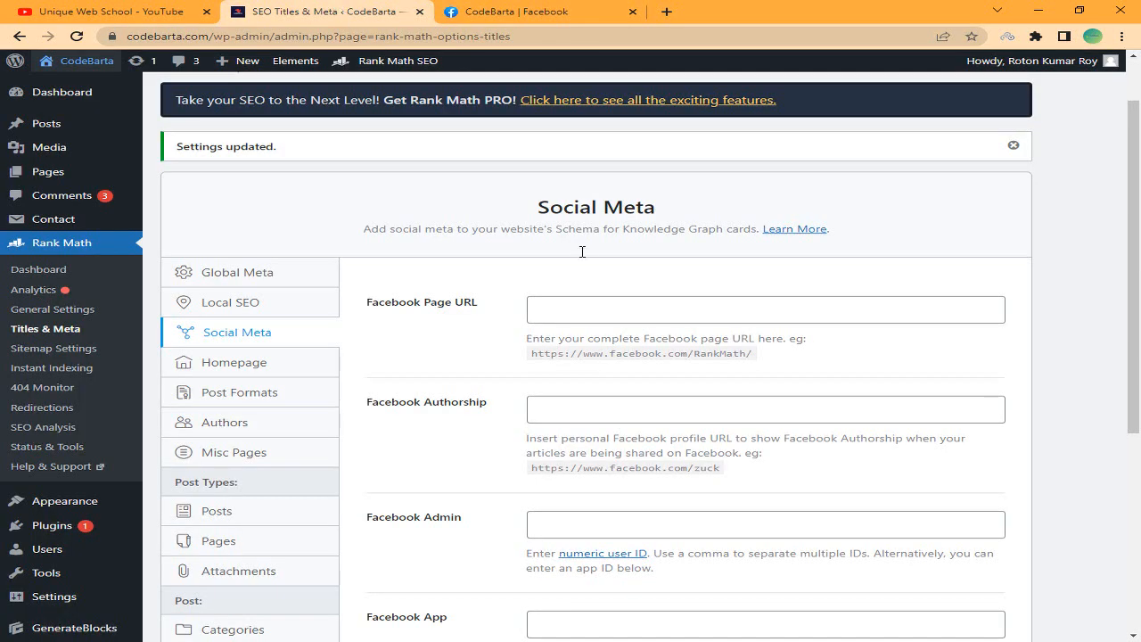
{"action": "left_click", "coordinate": [550, 310]}
{"action": "right_click", "coordinate": [550, 311]}
{"action": "left_click", "coordinate": [599, 419]}
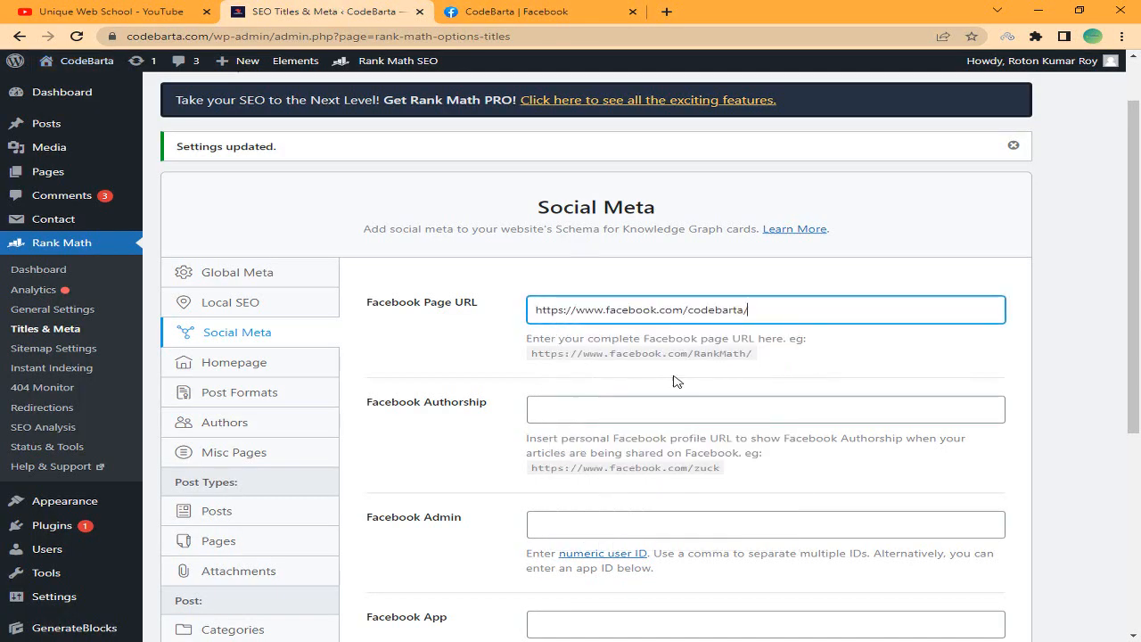
- Enter the author's Twitter username in Social Meta and save the changes
{"action": "scroll", "coordinate": [577, 286], "scroll_direction": "down", "scroll_amount": 4}
{"action": "left_click", "coordinate": [592, 448]}
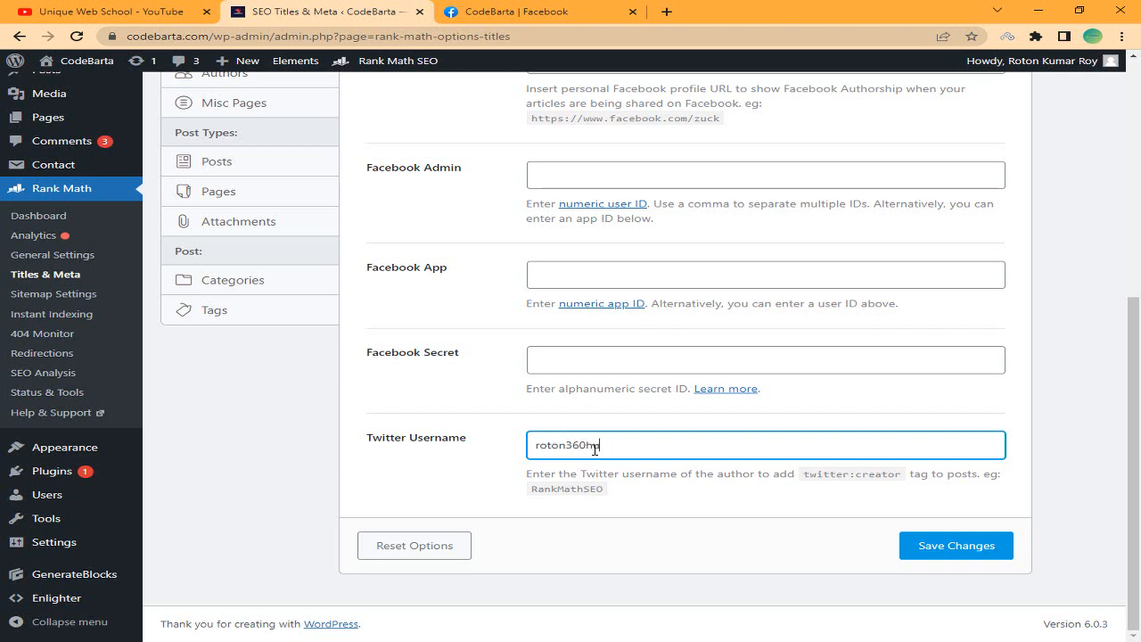
{"action": "type", "text": "b"}
{"action": "left_click", "coordinate": [958, 546]}
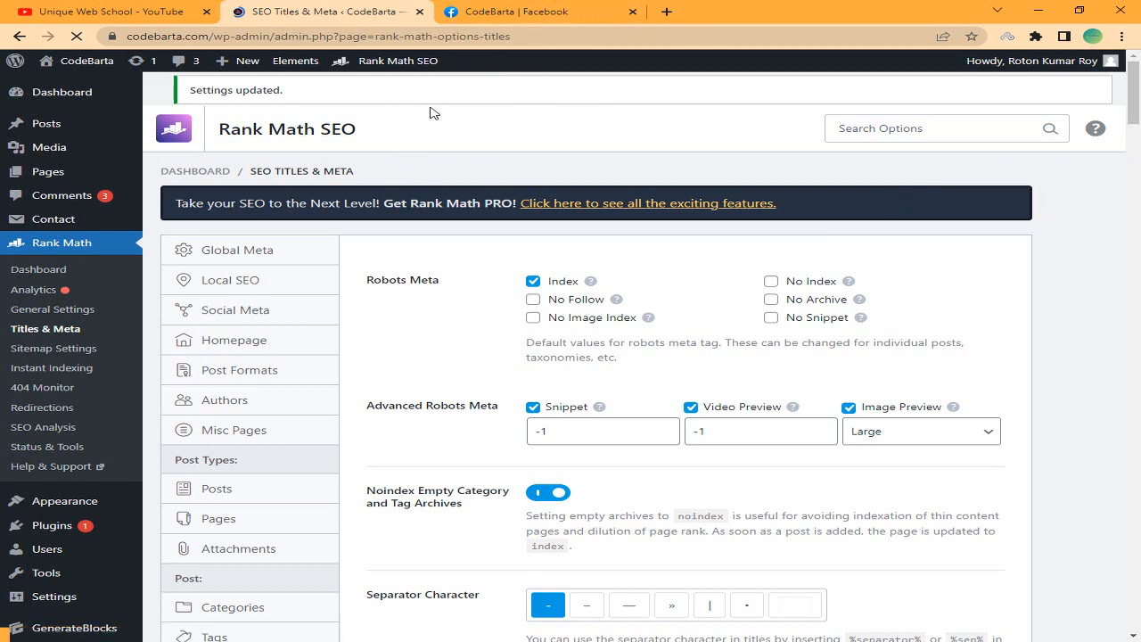
- Close the Facebook tab and check the saved Facebook Page URL and Twitter username in Social Meta
{"action": "left_click", "coordinate": [633, 12]}
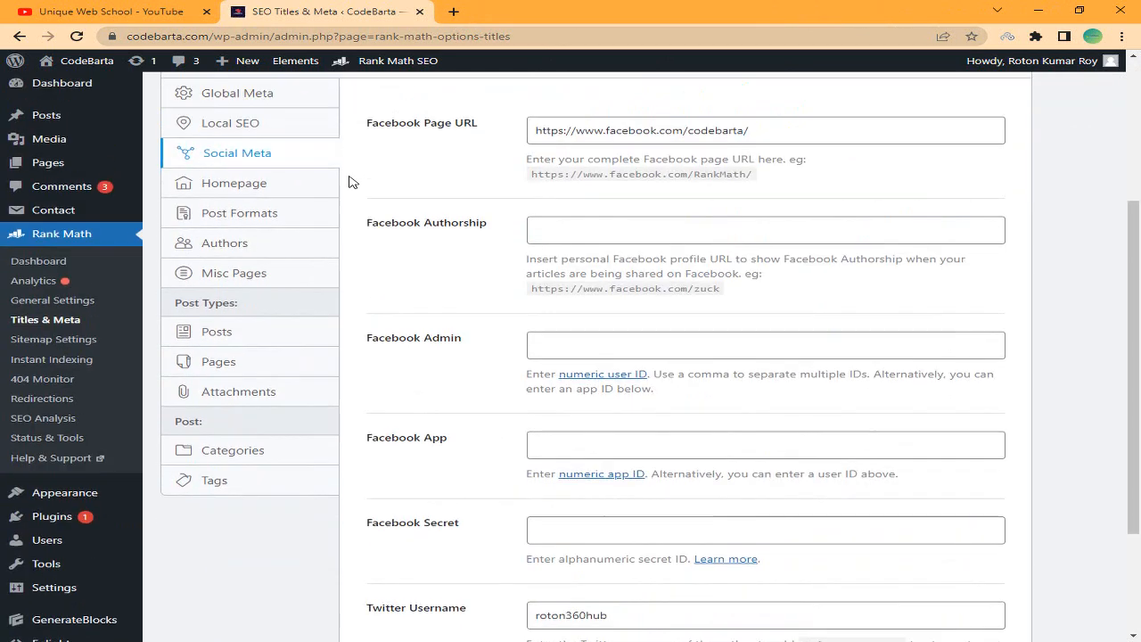
{"action": "scroll", "coordinate": [624, 227], "scroll_direction": "down", "scroll_amount": 2}
{"action": "left_click", "coordinate": [654, 445]}
{"action": "double_click", "coordinate": [654, 446]}
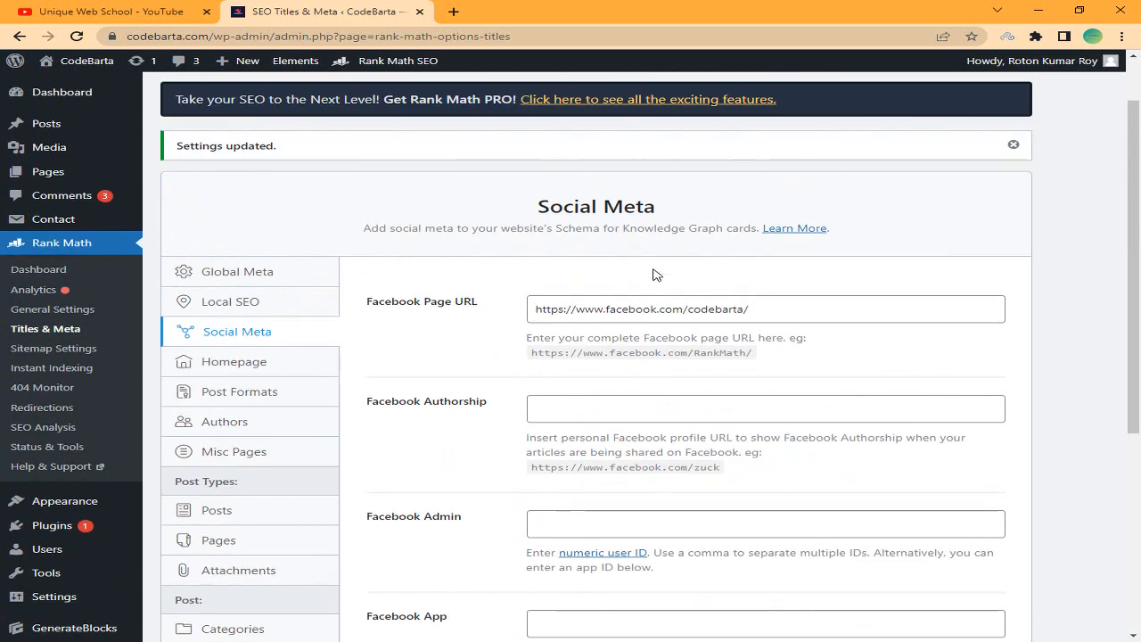
{"action": "left_click_drag", "start_coordinate": [753, 310], "coordinate": [571, 309]}
{"action": "scroll", "coordinate": [440, 208], "scroll_direction": "down", "scroll_amount": 2}
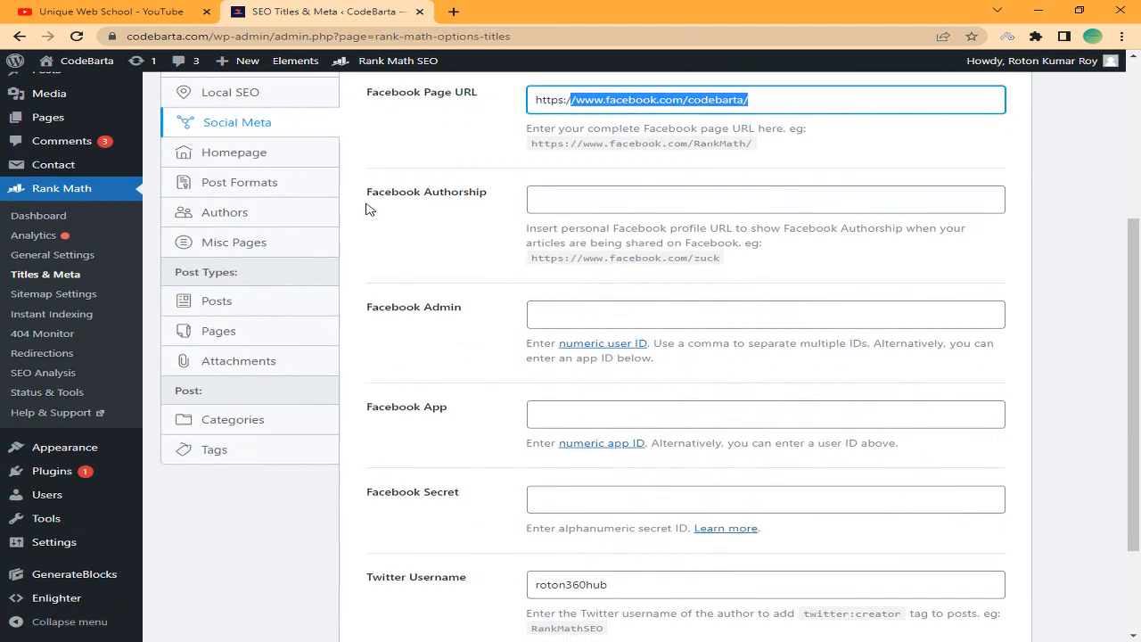
- Remove the %page% variable from the Homepage Title so it reads %sitename% %sep% %sitedesc%
{"action": "left_click", "coordinate": [256, 153]}
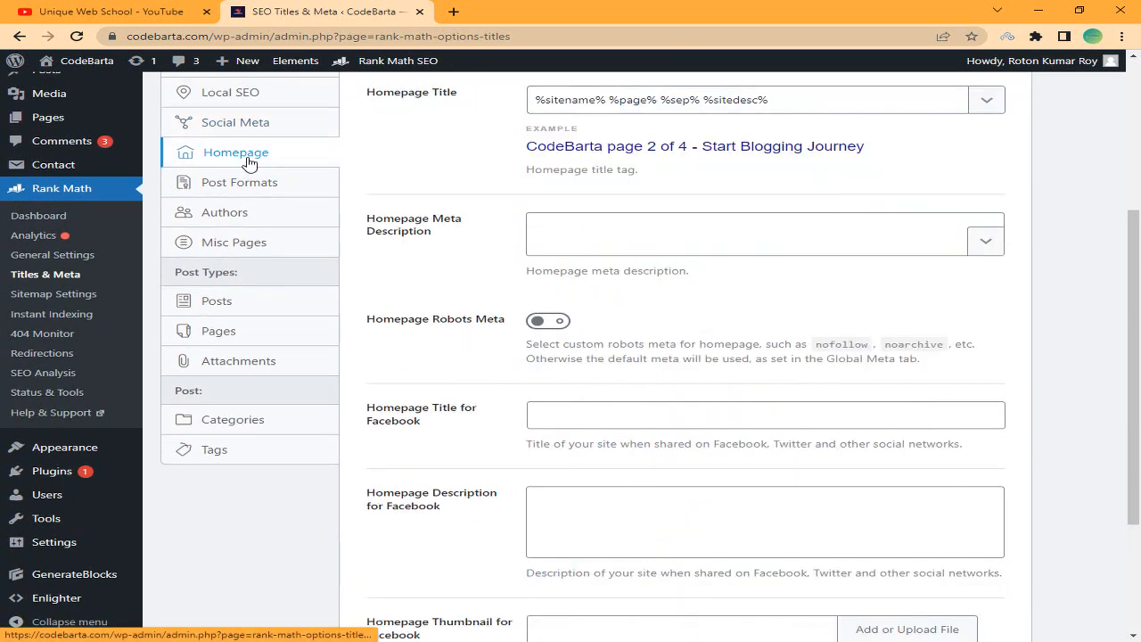
{"action": "scroll", "coordinate": [508, 209], "scroll_direction": "up", "scroll_amount": 2}
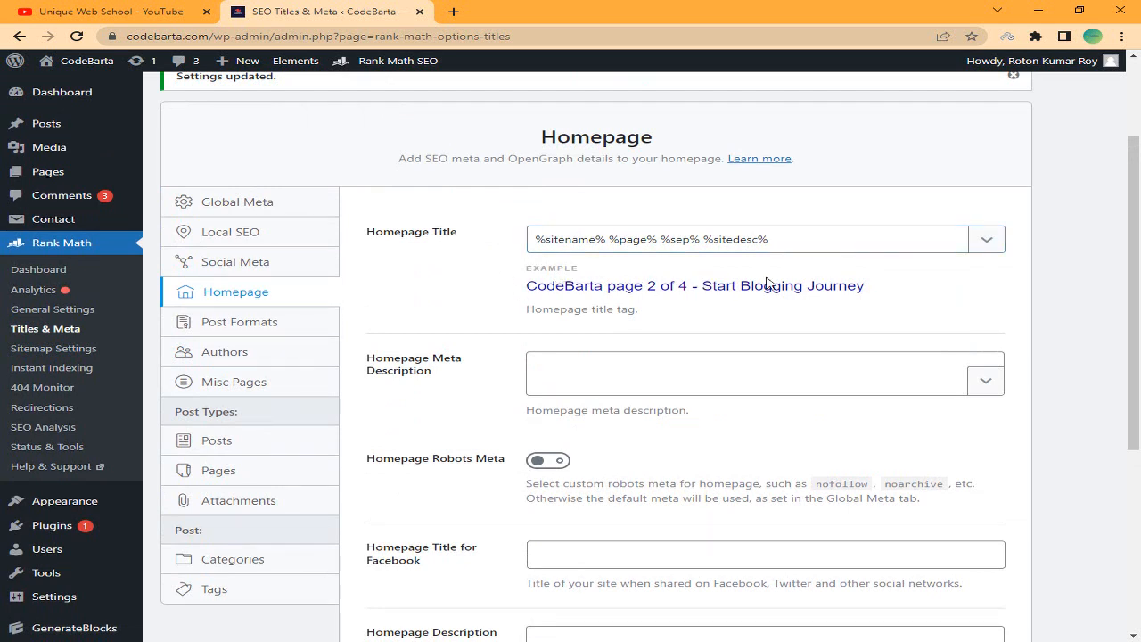
{"action": "left_click", "coordinate": [631, 246]}
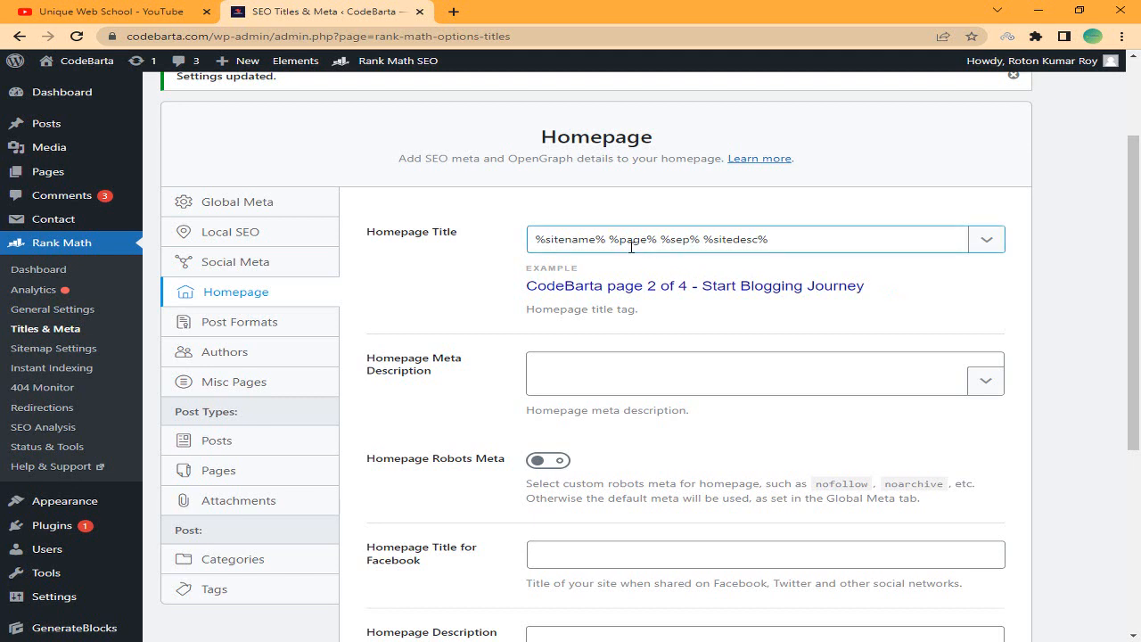
{"action": "left_click_drag", "start_coordinate": [609, 240], "coordinate": [656, 242]}
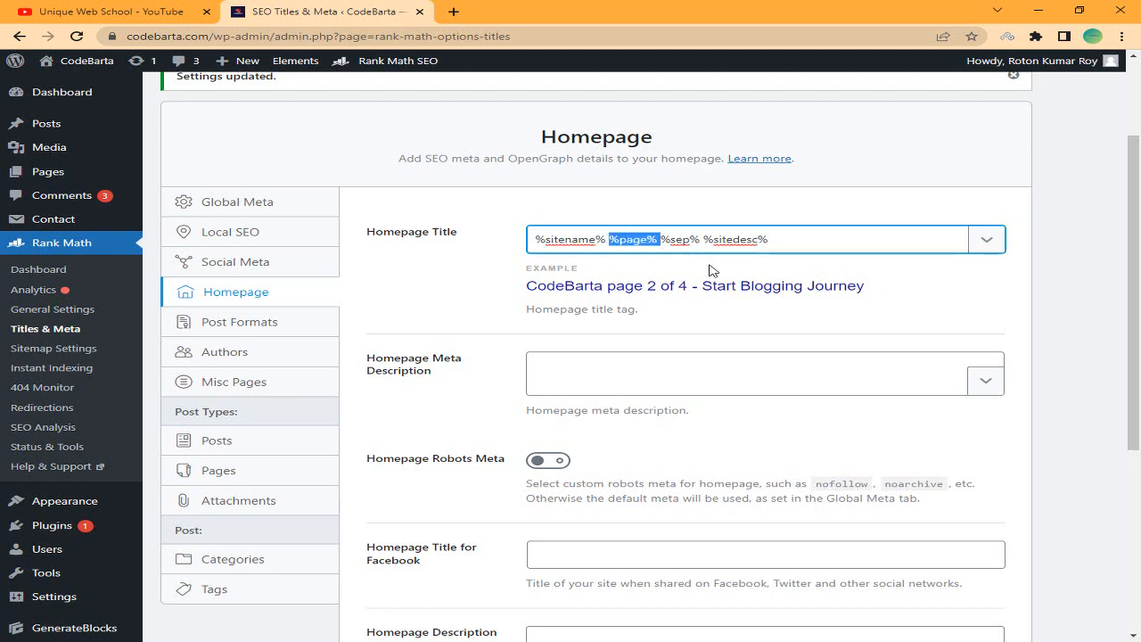
{"action": "key", "text": "BackSpace"}
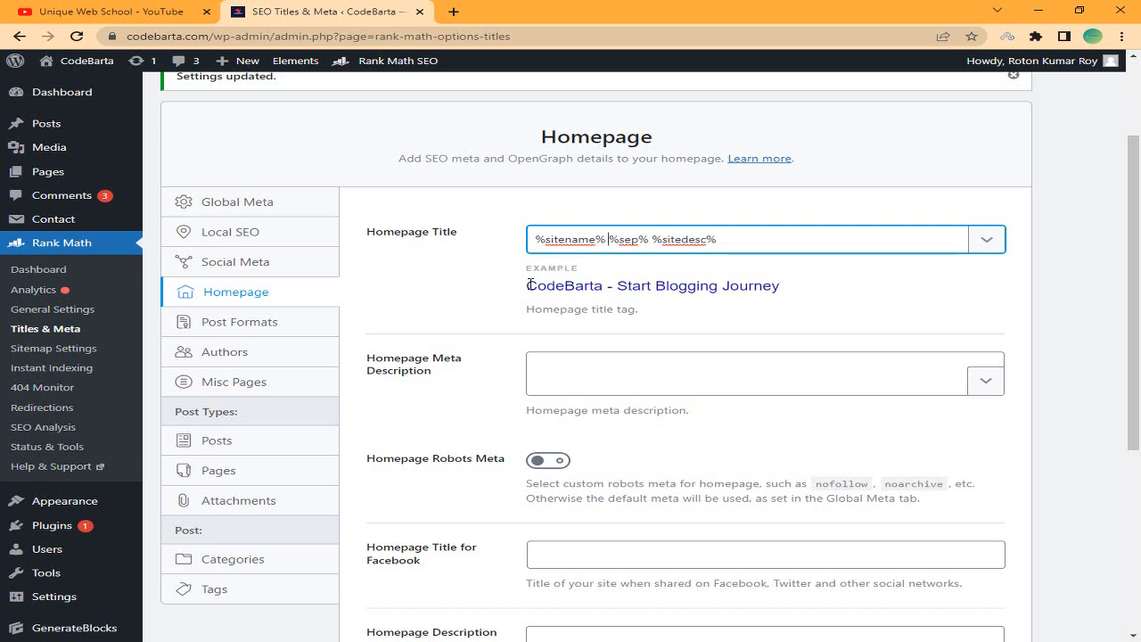
{"action": "left_click_drag", "start_coordinate": [530, 284], "coordinate": [502, 293]}
{"action": "left_click", "coordinate": [838, 293]}
{"action": "left_click", "coordinate": [574, 287]}
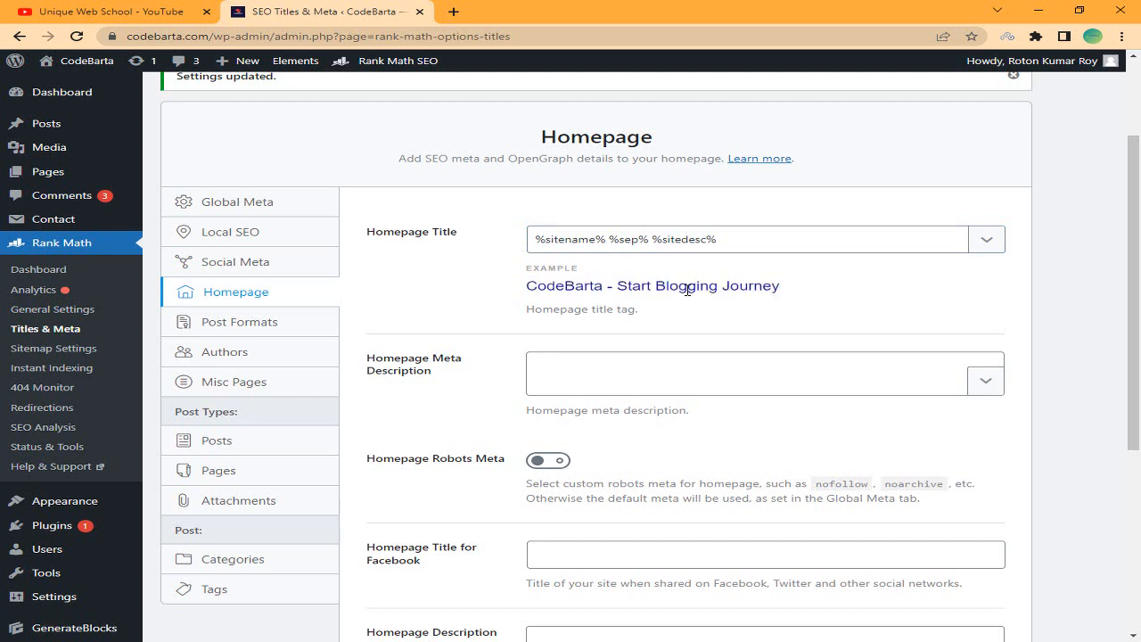
- Switch to the Notepad document and copy the whole CodeBarta.com blog description for the Homepage Meta Description
{"action": "left_click_drag", "start_coordinate": [381, 361], "coordinate": [451, 365]}
{"action": "left_click", "coordinate": [579, 376]}
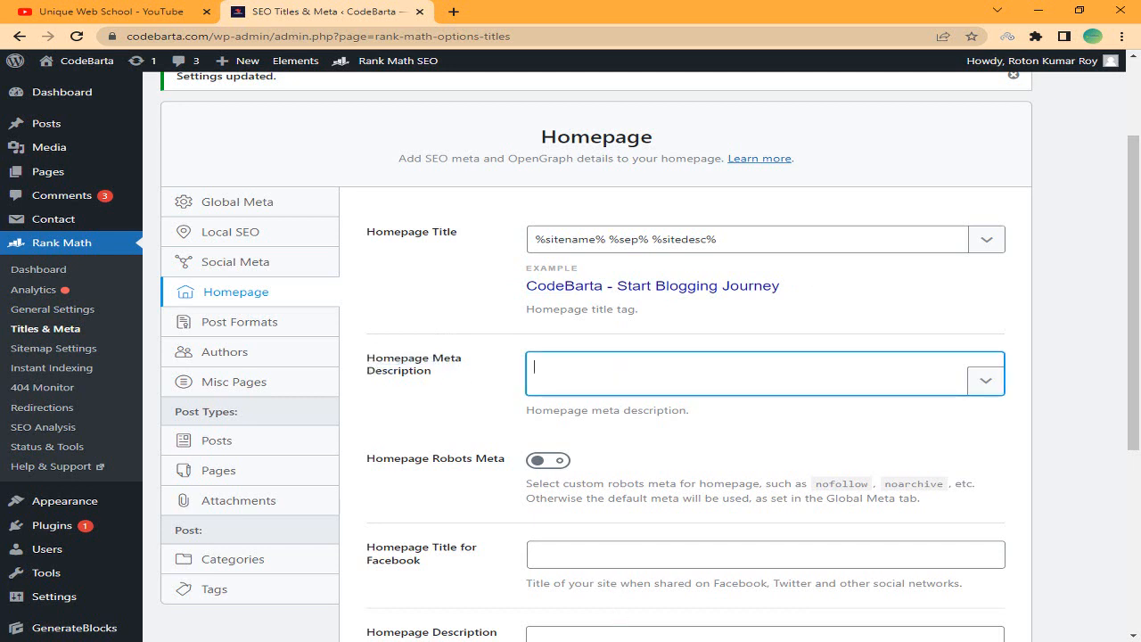
{"action": "key", "text": "alt+Tab"}
{"action": "left_click_drag", "start_coordinate": [811, 129], "coordinate": [531, 109]}
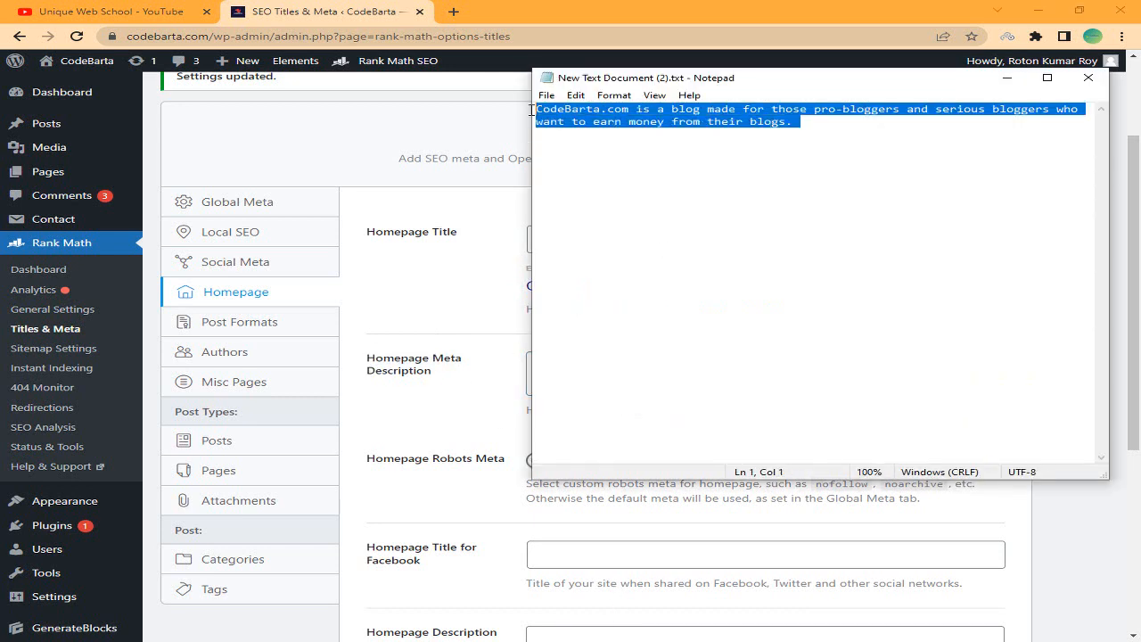
{"action": "right_click", "coordinate": [590, 109]}
{"action": "left_click", "coordinate": [592, 150]}
- Set the Homepage Meta Description to "CodeBarta.com is a blog made for those pro-bloggers and serious bloggers who want to earn money from their blogs."
{"action": "left_click", "coordinate": [381, 143]}
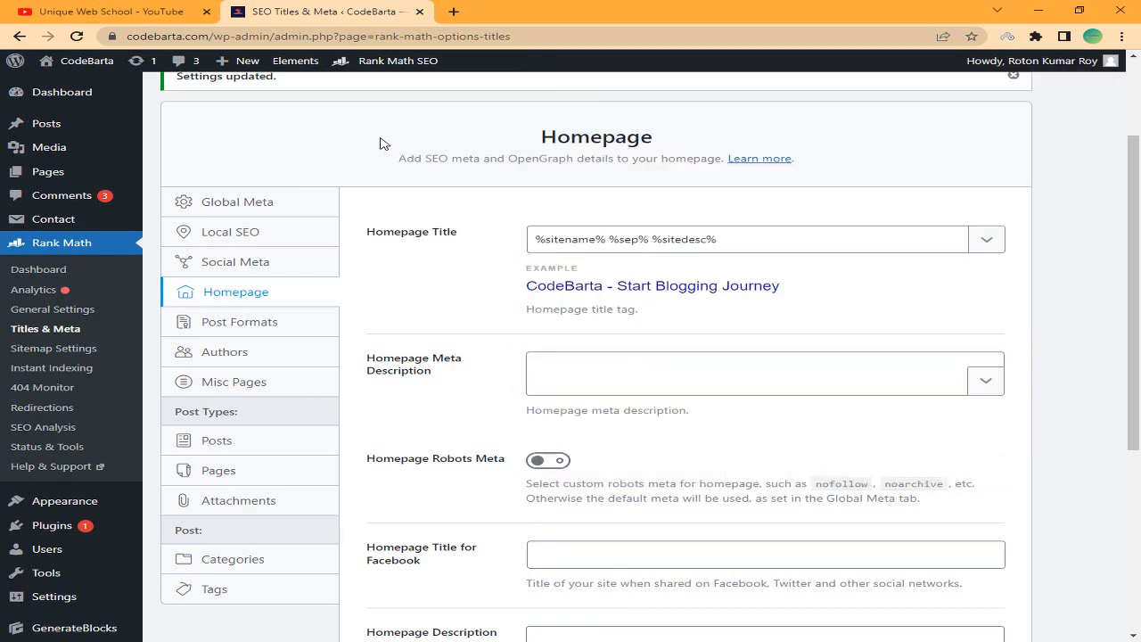
{"action": "right_click", "coordinate": [651, 398]}
{"action": "left_click", "coordinate": [686, 506]}
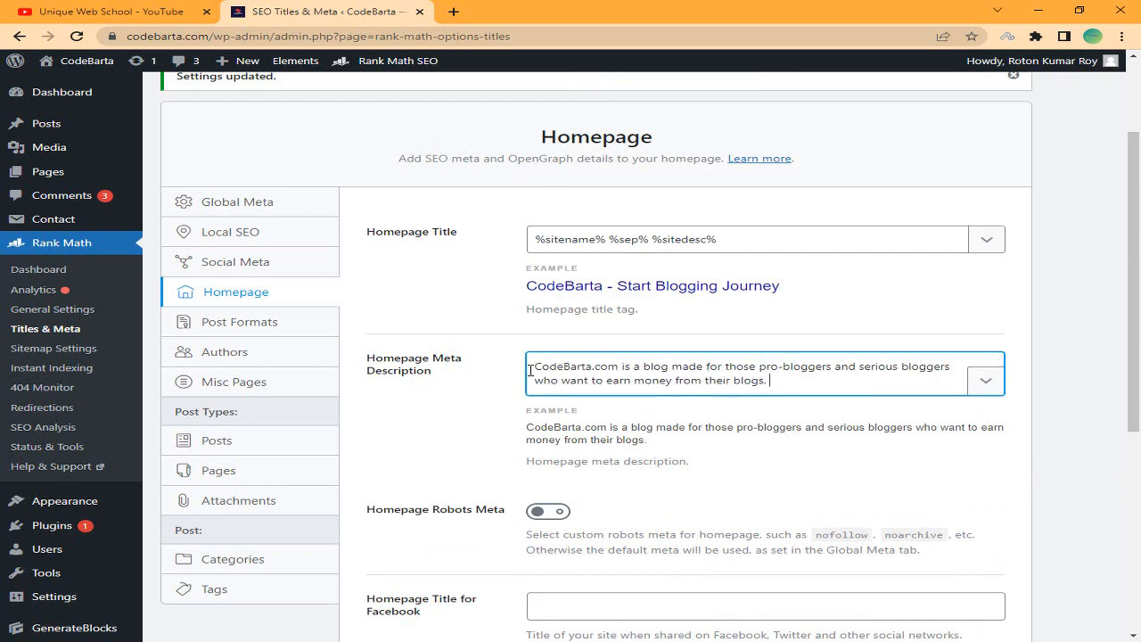
{"action": "scroll", "coordinate": [797, 387], "scroll_direction": "down", "scroll_amount": 1}
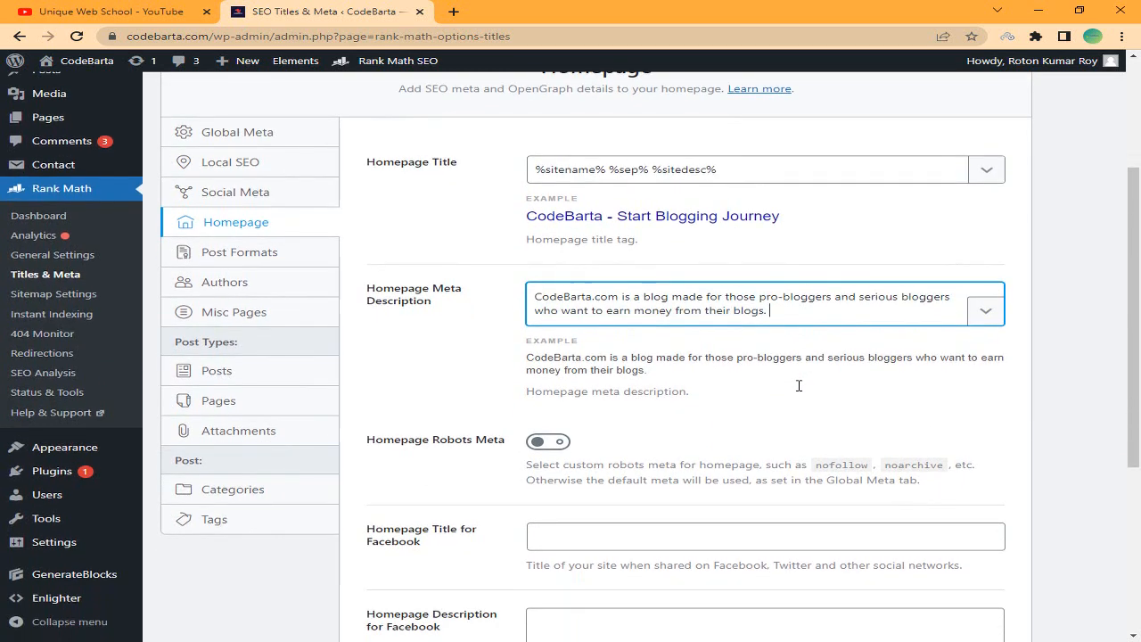
- Turn on custom Homepage Robots Meta for the homepage
{"action": "scroll", "coordinate": [788, 358], "scroll_direction": "down", "scroll_amount": 2}
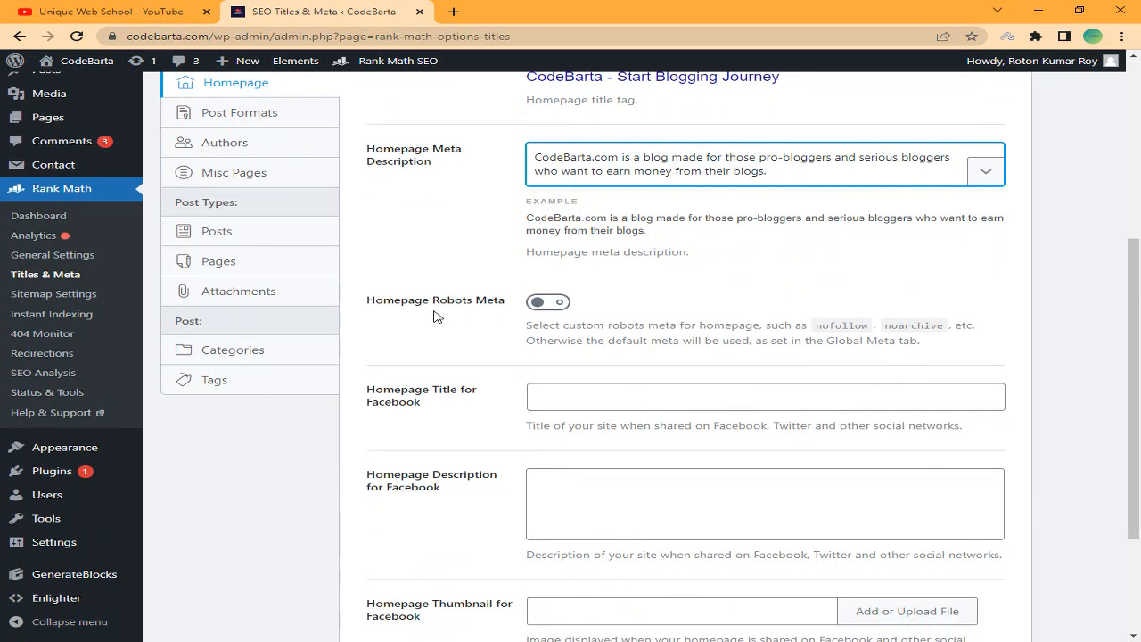
{"action": "left_click", "coordinate": [548, 303]}
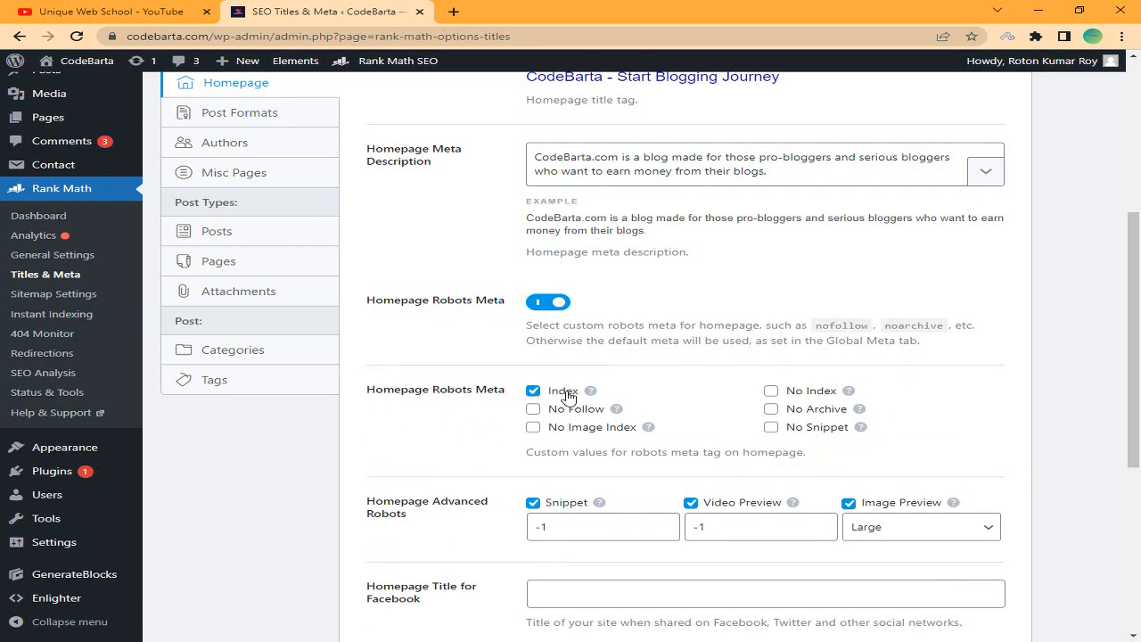
{"action": "scroll", "coordinate": [581, 397], "scroll_direction": "down", "scroll_amount": 3}
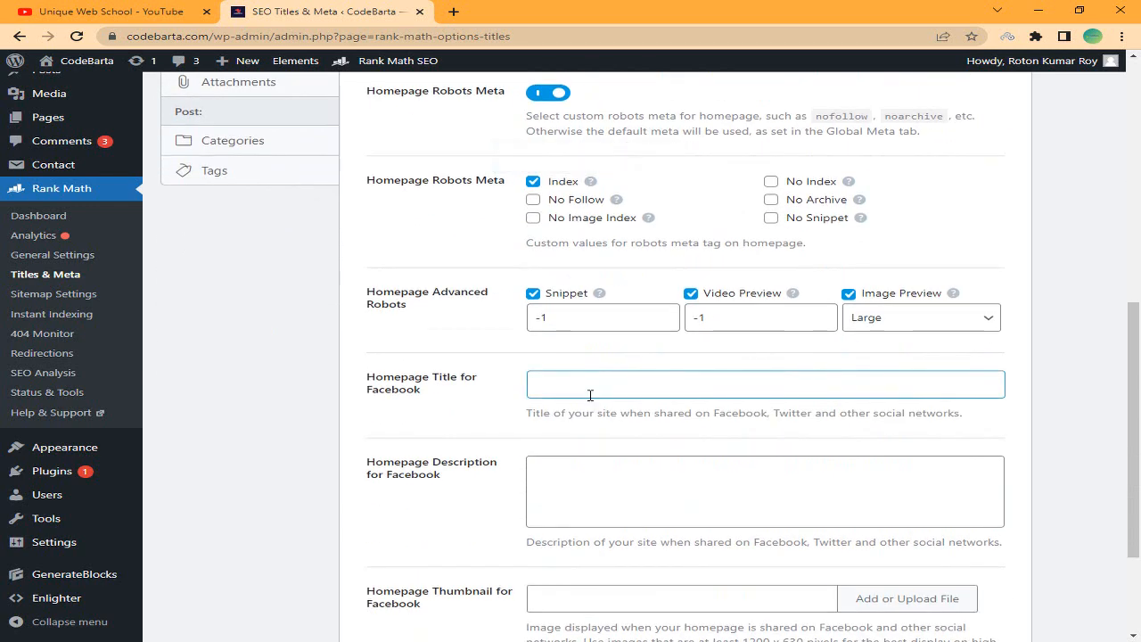
- Set the Homepage Description for Facebook to "CodeBarta.com is a blog made for those pro-bloggers and serious bloggers who want to earn money from their blogs."
{"action": "left_click_drag", "start_coordinate": [366, 381], "coordinate": [448, 382]}
{"action": "left_click", "coordinate": [491, 387]}
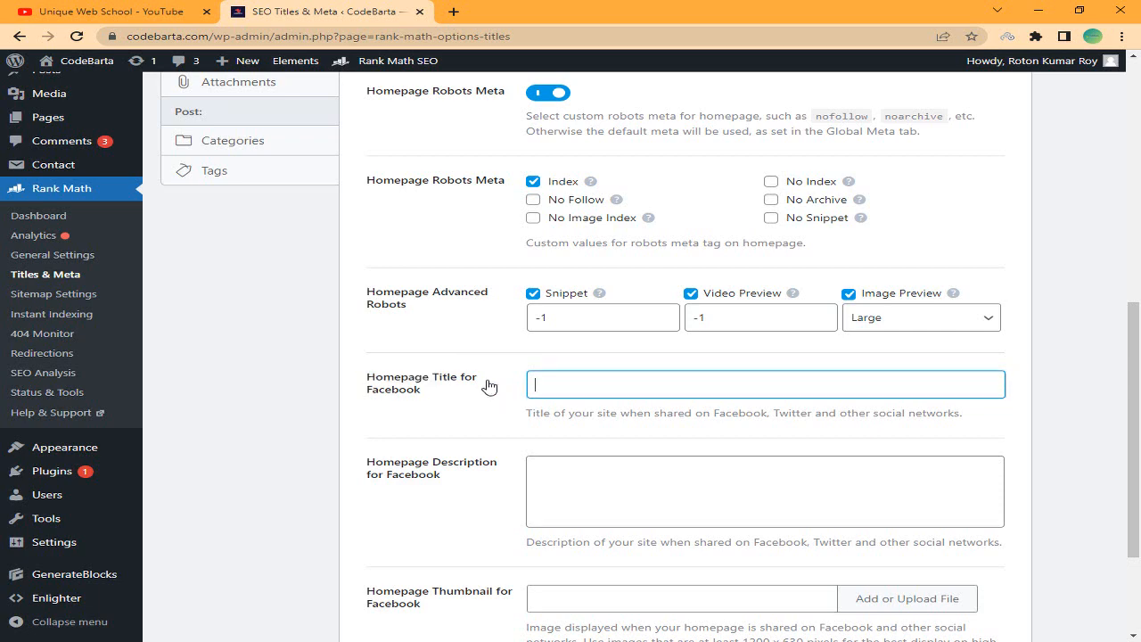
{"action": "scroll", "coordinate": [567, 381], "scroll_direction": "down", "scroll_amount": 2}
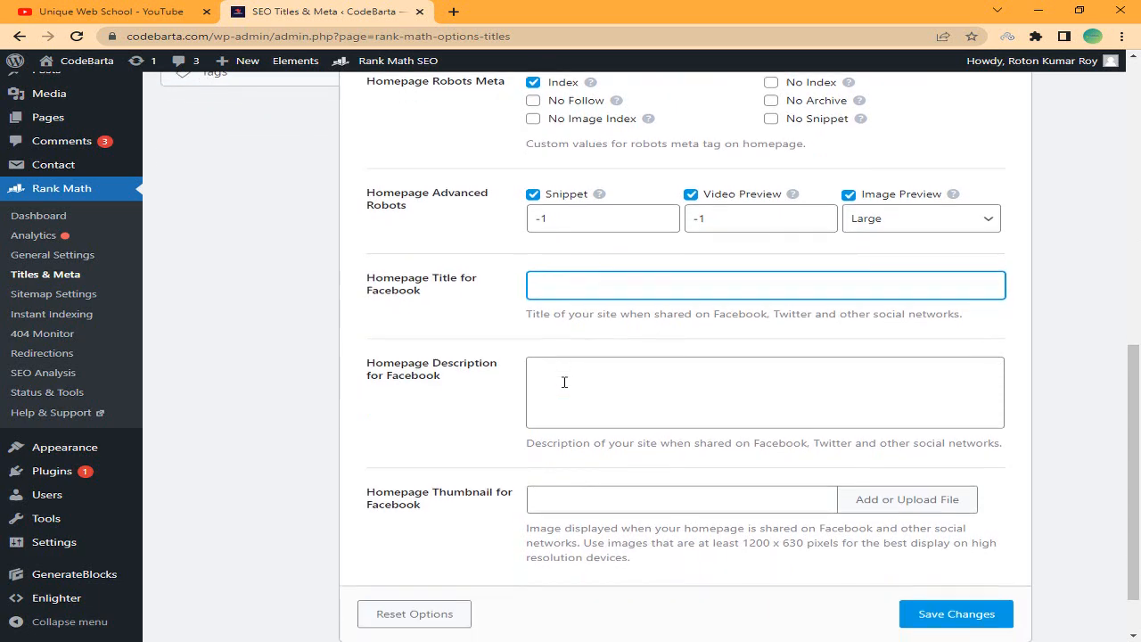
{"action": "left_click_drag", "start_coordinate": [375, 327], "coordinate": [452, 328]}
{"action": "left_click", "coordinate": [456, 328]}
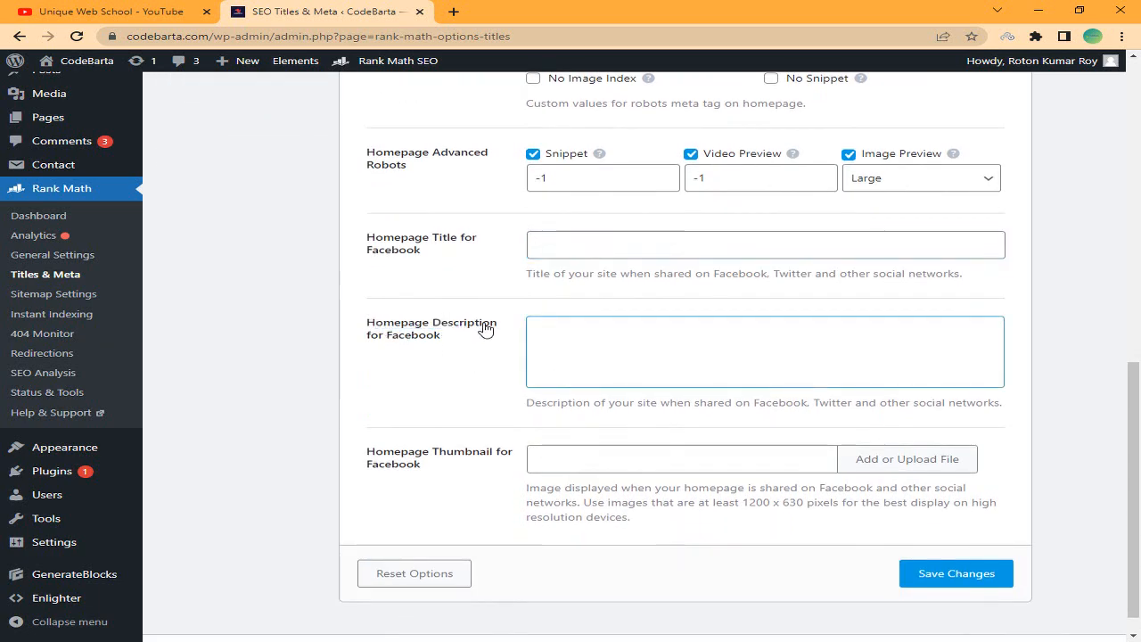
{"action": "right_click", "coordinate": [585, 337]}
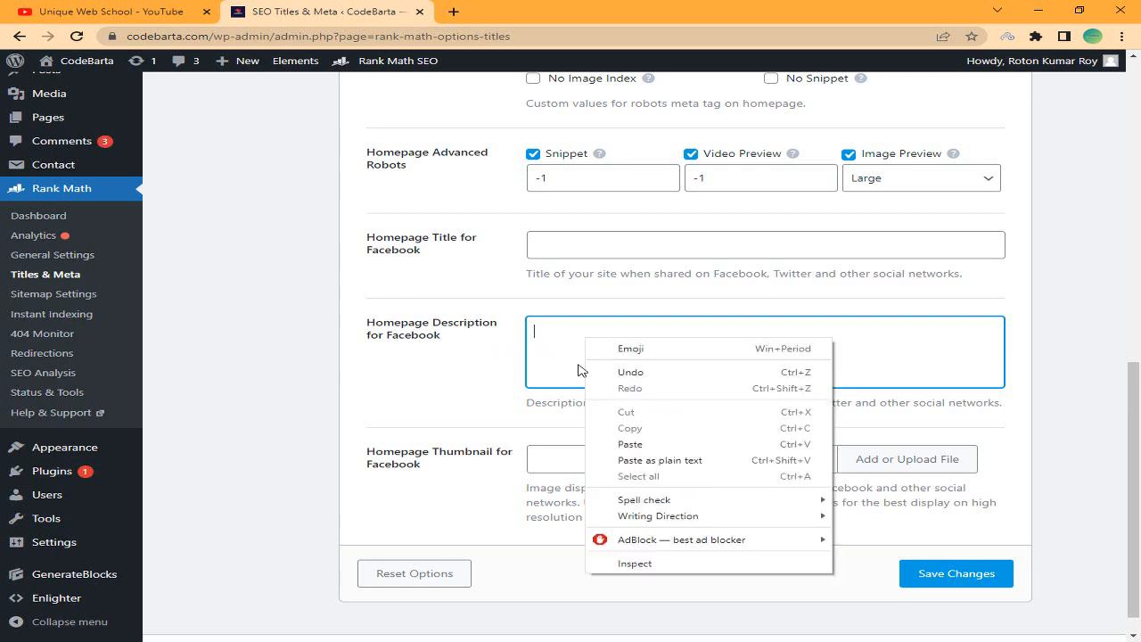
{"action": "left_click", "coordinate": [631, 443]}
{"action": "key", "text": "BackSpace"}
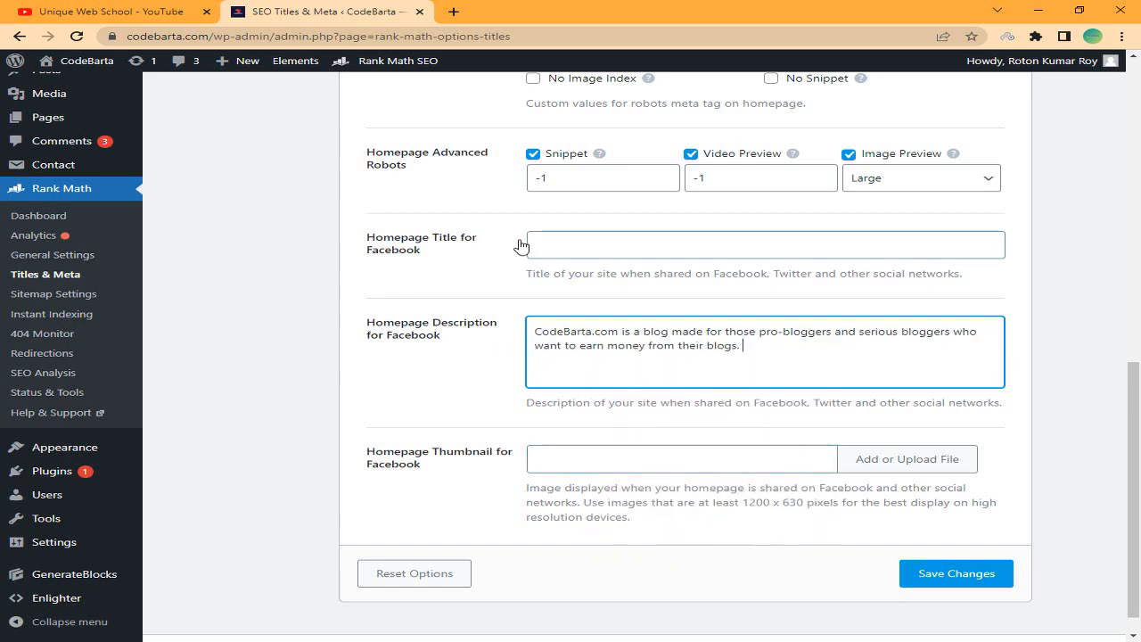
- Copy the example homepage title "CodeBarta - Start Blogging Journey" into the Homepage Title for Facebook
{"action": "scroll", "coordinate": [560, 247], "scroll_direction": "up", "scroll_amount": 10}
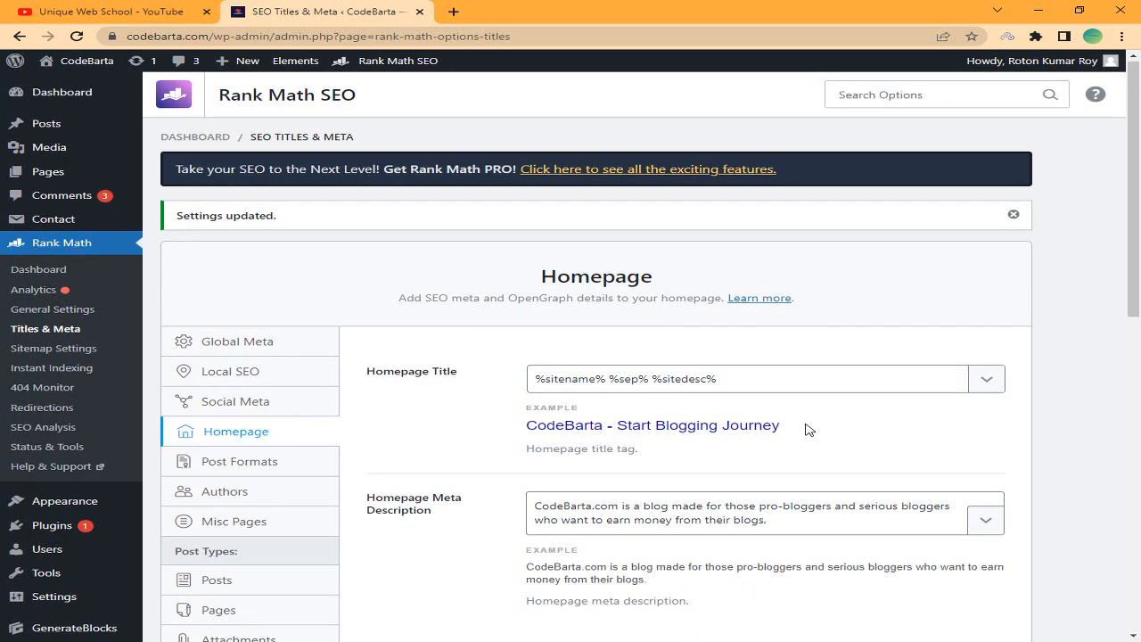
{"action": "left_click_drag", "start_coordinate": [780, 425], "coordinate": [526, 426]}
{"action": "right_click", "coordinate": [554, 426]}
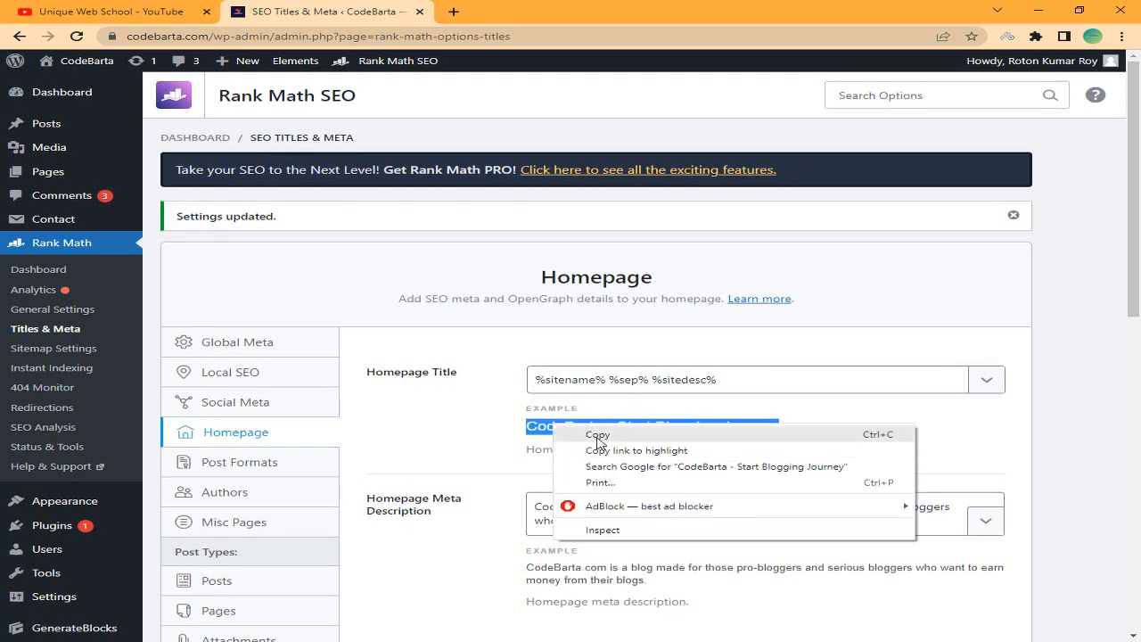
{"action": "left_click", "coordinate": [583, 438]}
{"action": "scroll", "coordinate": [610, 433], "scroll_direction": "down", "scroll_amount": 1}
{"action": "scroll", "coordinate": [610, 434], "scroll_direction": "down", "scroll_amount": 7}
{"action": "left_click", "coordinate": [575, 240]}
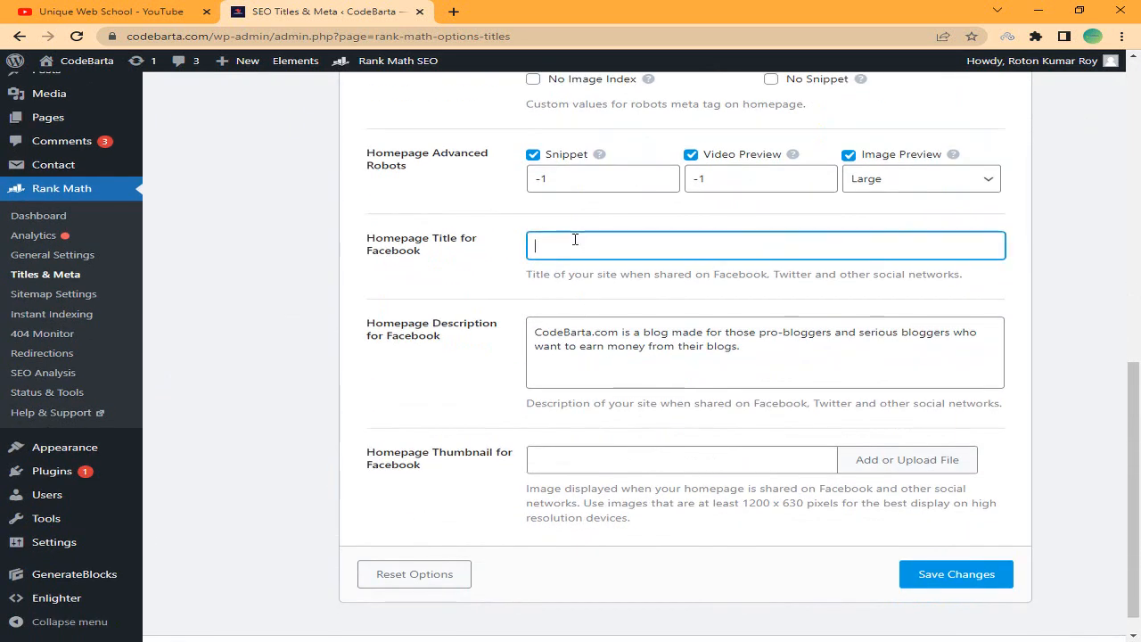
{"action": "key", "text": "ctrl+v"}
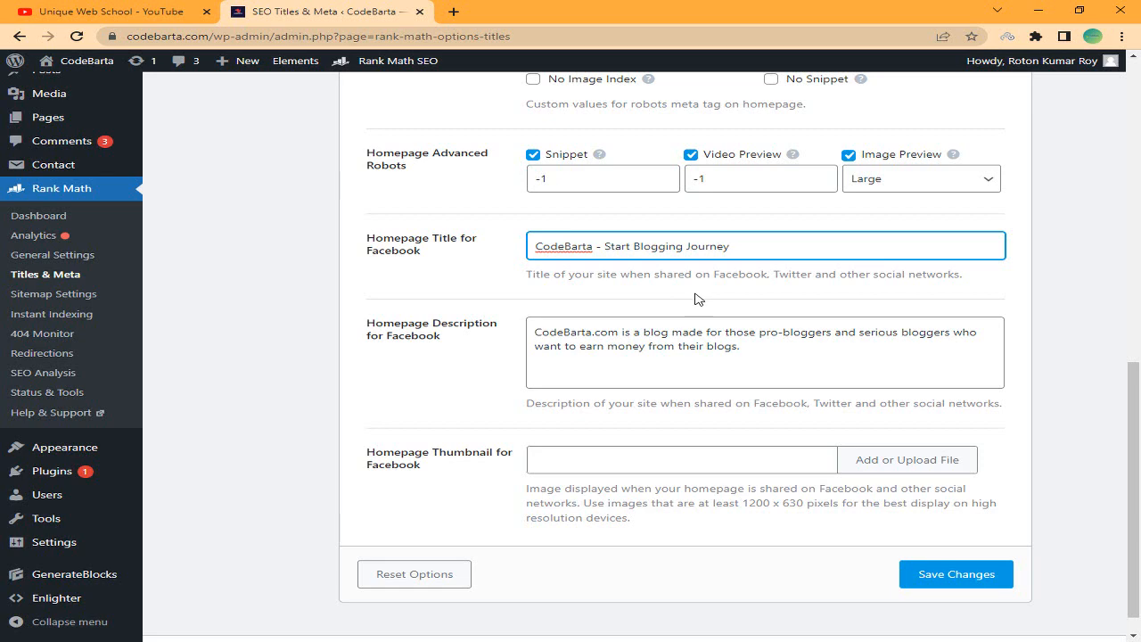
- Set OpenGraph-Thumbnail.png from the media library as the Homepage Thumbnail for Facebook and save the Homepage settings
{"action": "scroll", "coordinate": [698, 298], "scroll_direction": "down", "scroll_amount": 1}
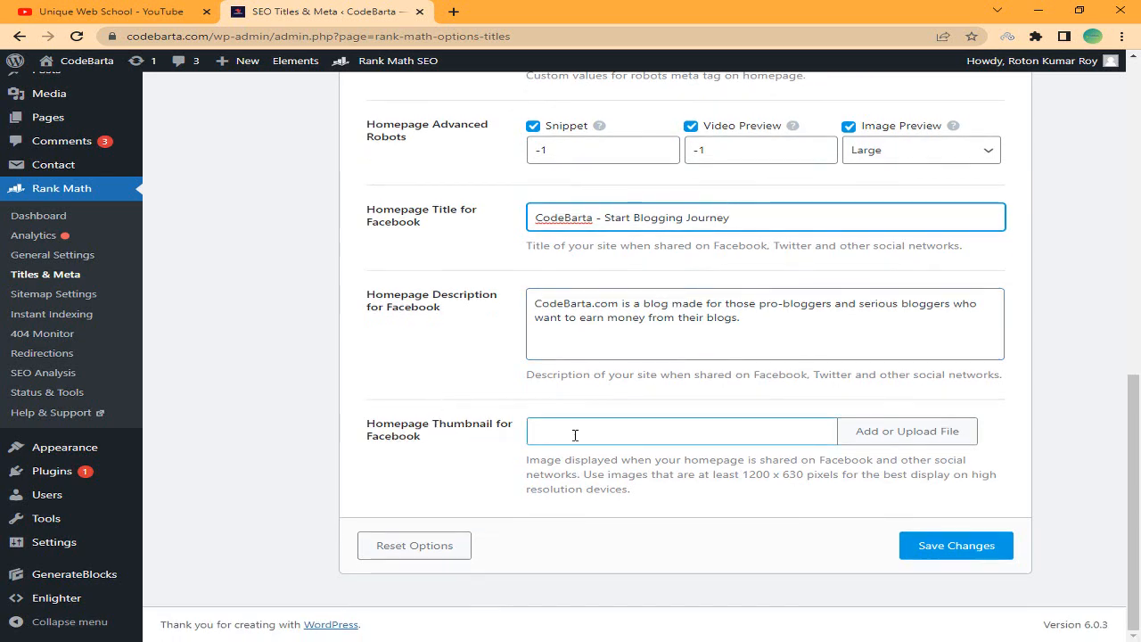
{"action": "left_click", "coordinate": [884, 432]}
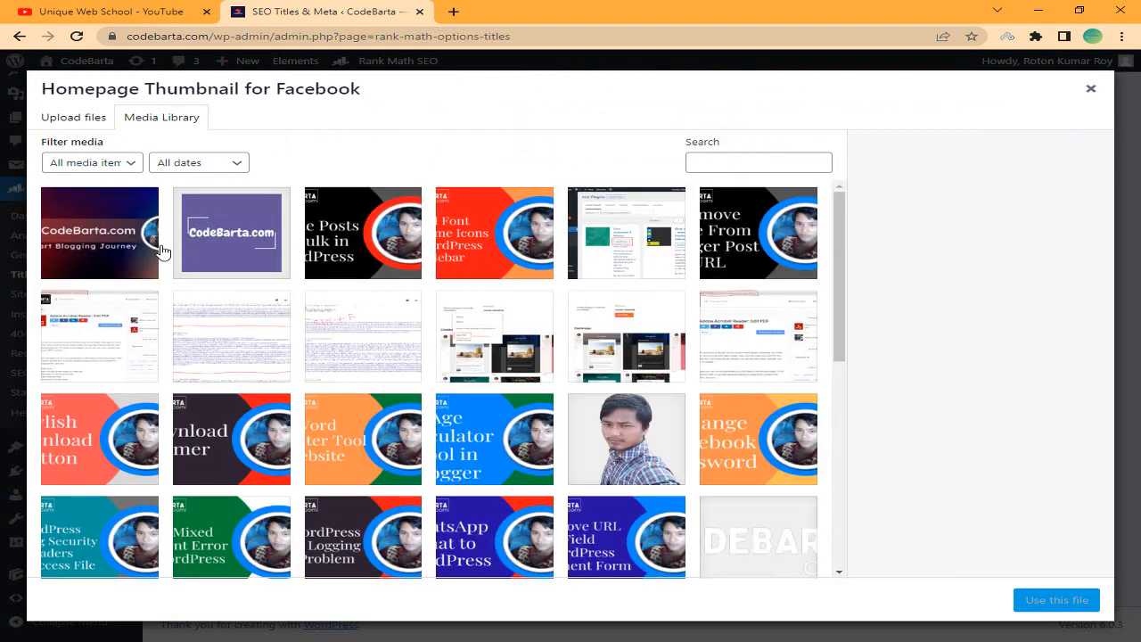
{"action": "left_click", "coordinate": [136, 255]}
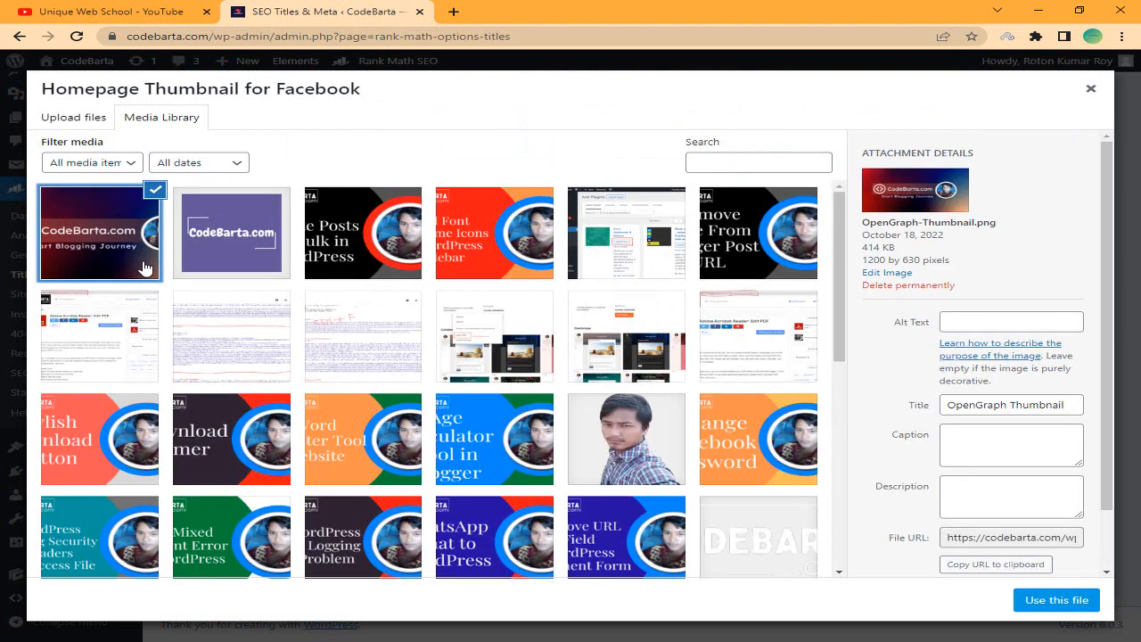
{"action": "left_click", "coordinate": [1082, 601]}
{"action": "scroll", "coordinate": [909, 497], "scroll_direction": "down", "scroll_amount": 2}
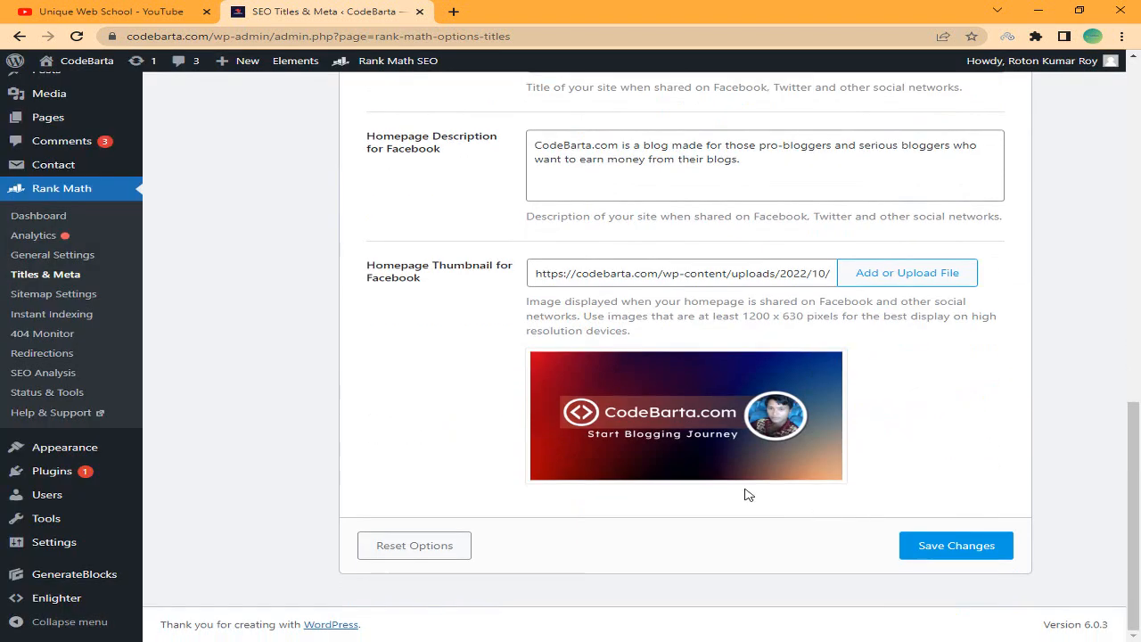
{"action": "left_click", "coordinate": [938, 544]}
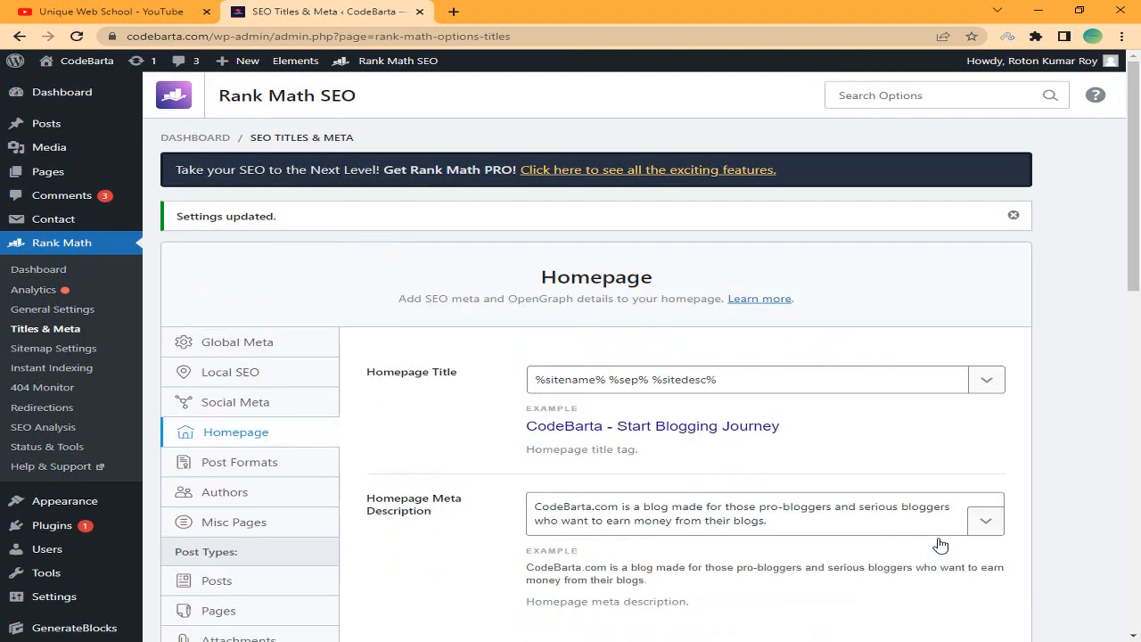
- Set Format Archives Robots Meta to Index in the Post Formats settings
{"action": "scroll", "coordinate": [669, 382], "scroll_direction": "down", "scroll_amount": 2}
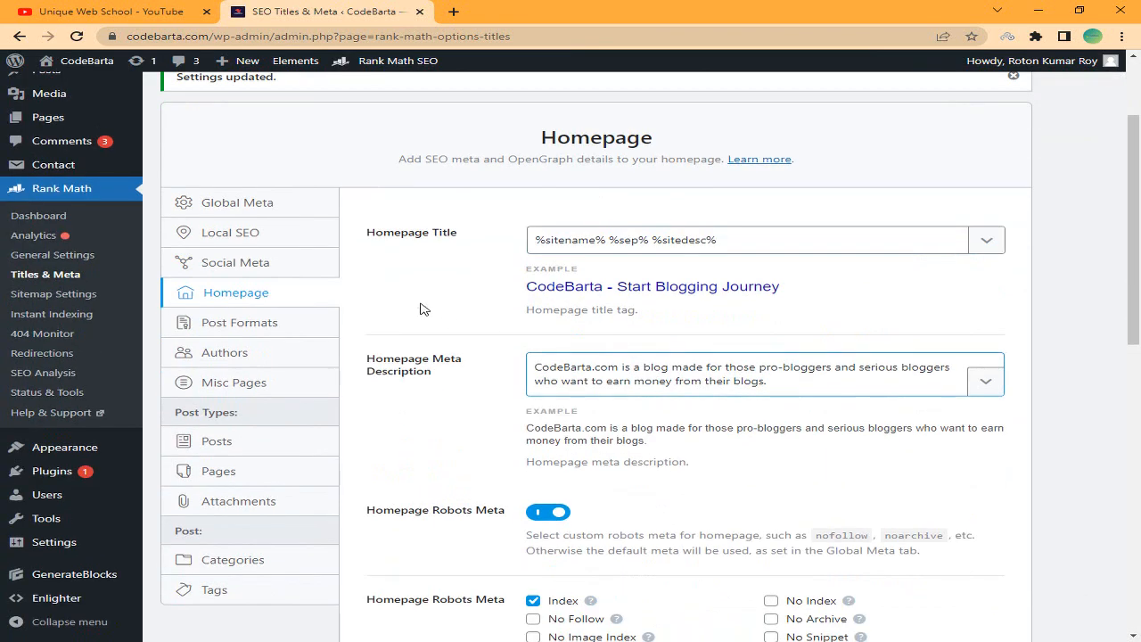
{"action": "left_click", "coordinate": [272, 324]}
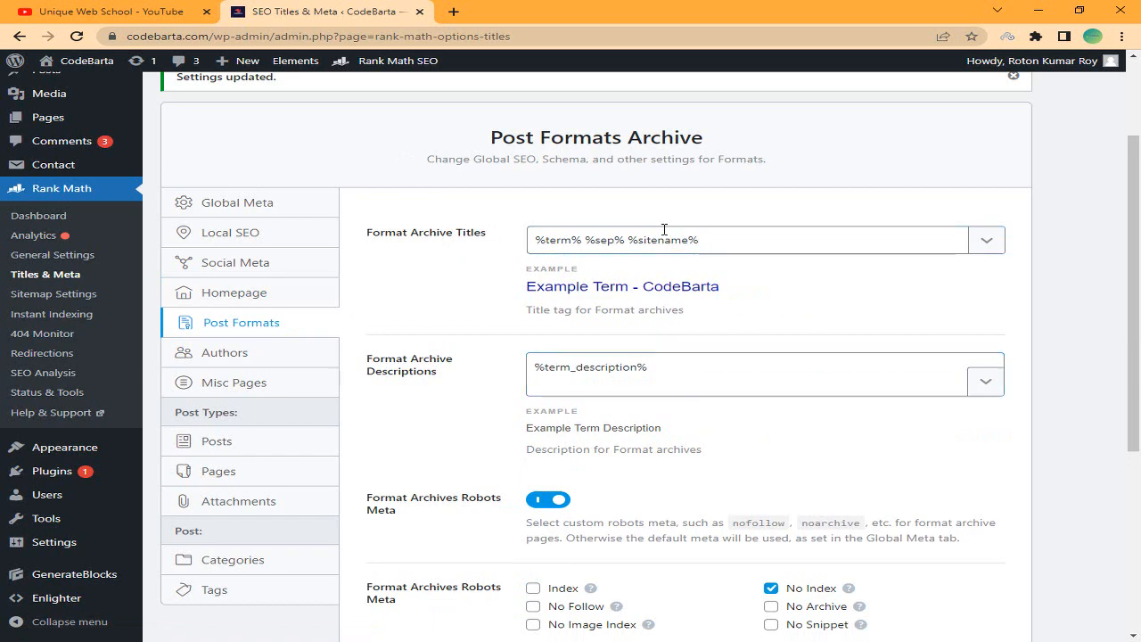
{"action": "scroll", "coordinate": [667, 235], "scroll_direction": "down", "scroll_amount": 3}
{"action": "scroll", "coordinate": [648, 270], "scroll_direction": "up", "scroll_amount": 3}
{"action": "scroll", "coordinate": [653, 247], "scroll_direction": "down", "scroll_amount": 2}
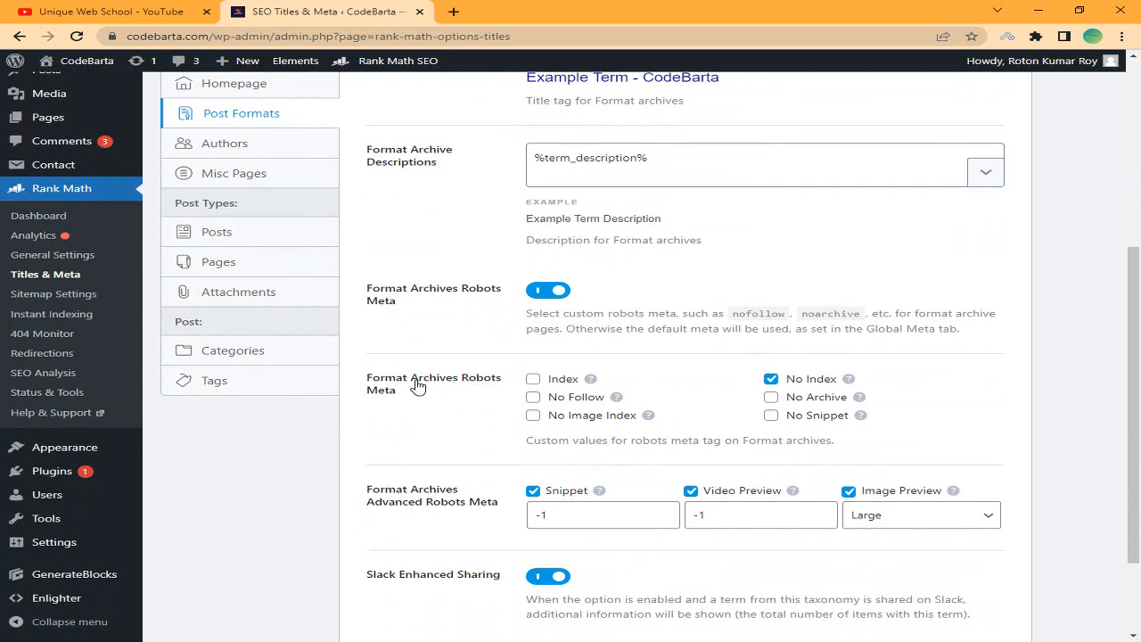
{"action": "left_click", "coordinate": [532, 380]}
{"action": "scroll", "coordinate": [587, 383], "scroll_direction": "down", "scroll_amount": 2}
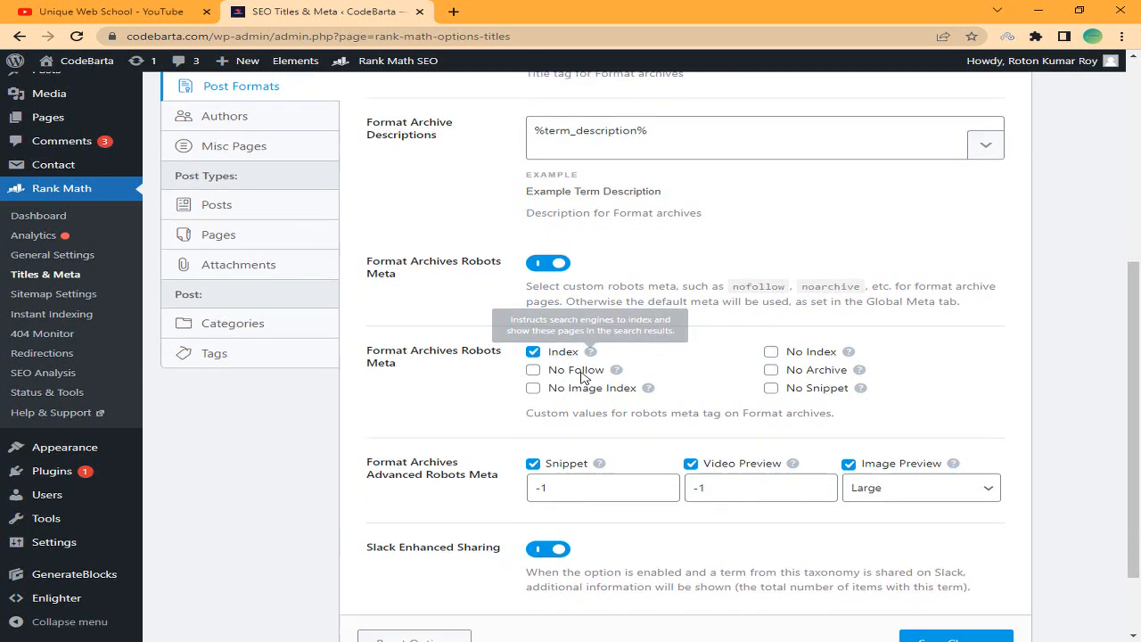
- Set Author Robots Meta to Index in the Authors settings, leaving Author Archives enabled
{"action": "scroll", "coordinate": [471, 344], "scroll_direction": "up", "scroll_amount": 4}
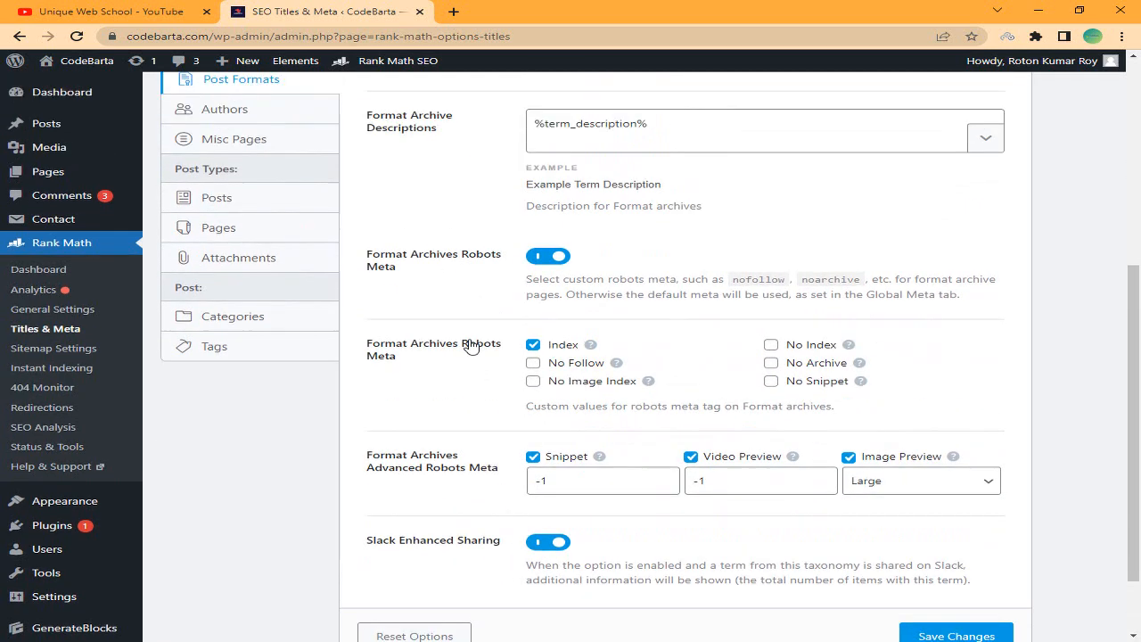
{"action": "left_click", "coordinate": [239, 234]}
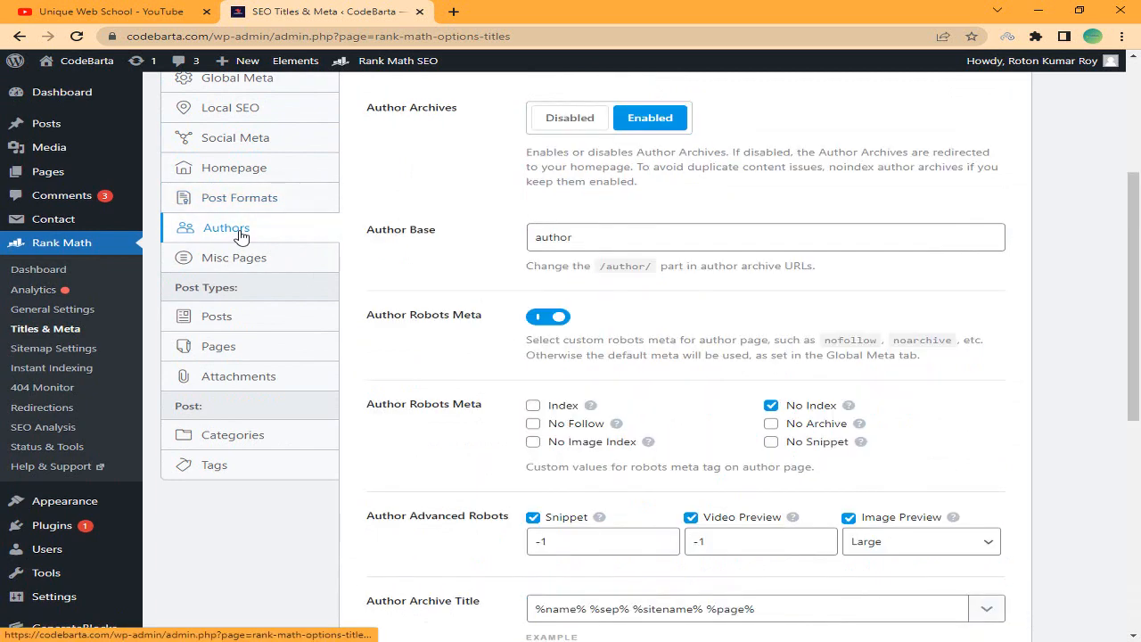
{"action": "scroll", "coordinate": [550, 246], "scroll_direction": "up", "scroll_amount": 2}
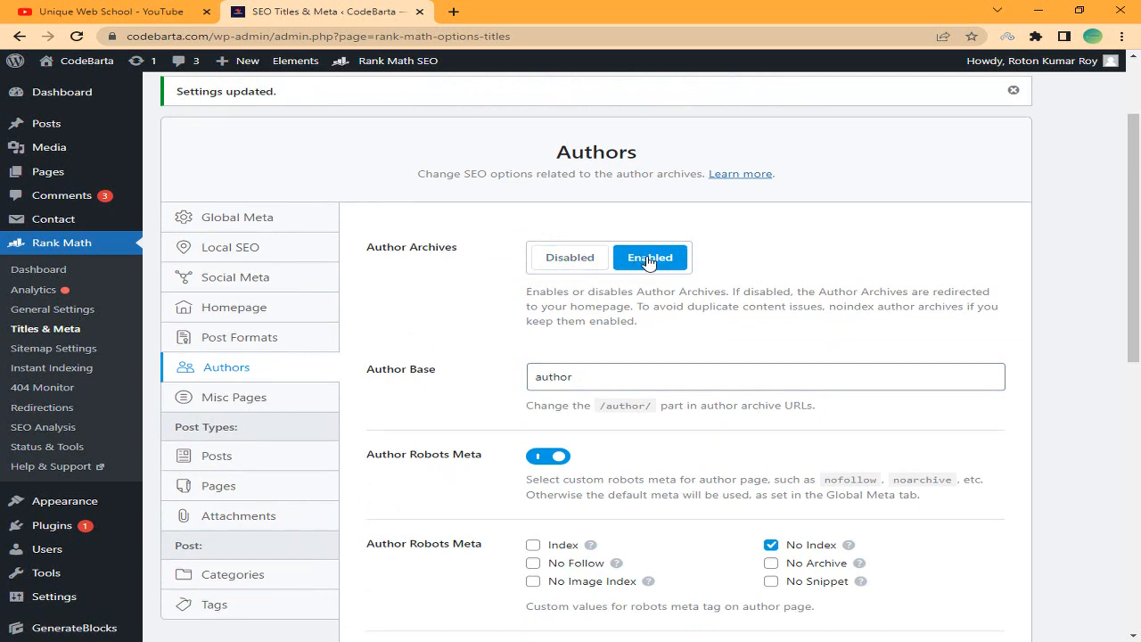
{"action": "scroll", "coordinate": [647, 259], "scroll_direction": "down", "scroll_amount": 1}
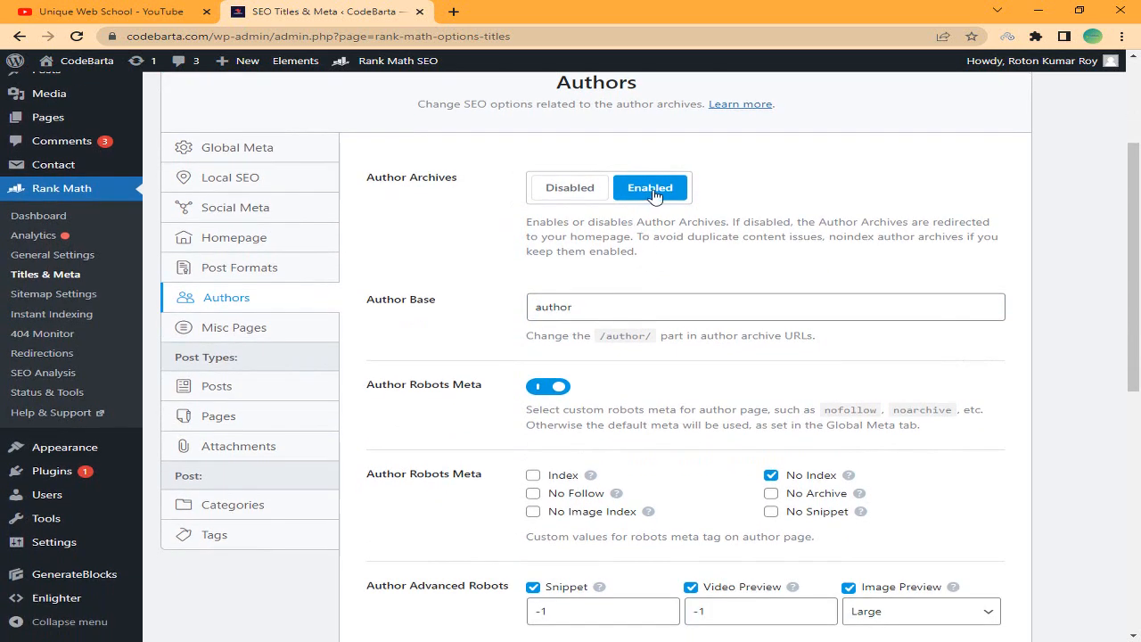
{"action": "scroll", "coordinate": [653, 194], "scroll_direction": "down", "scroll_amount": 2}
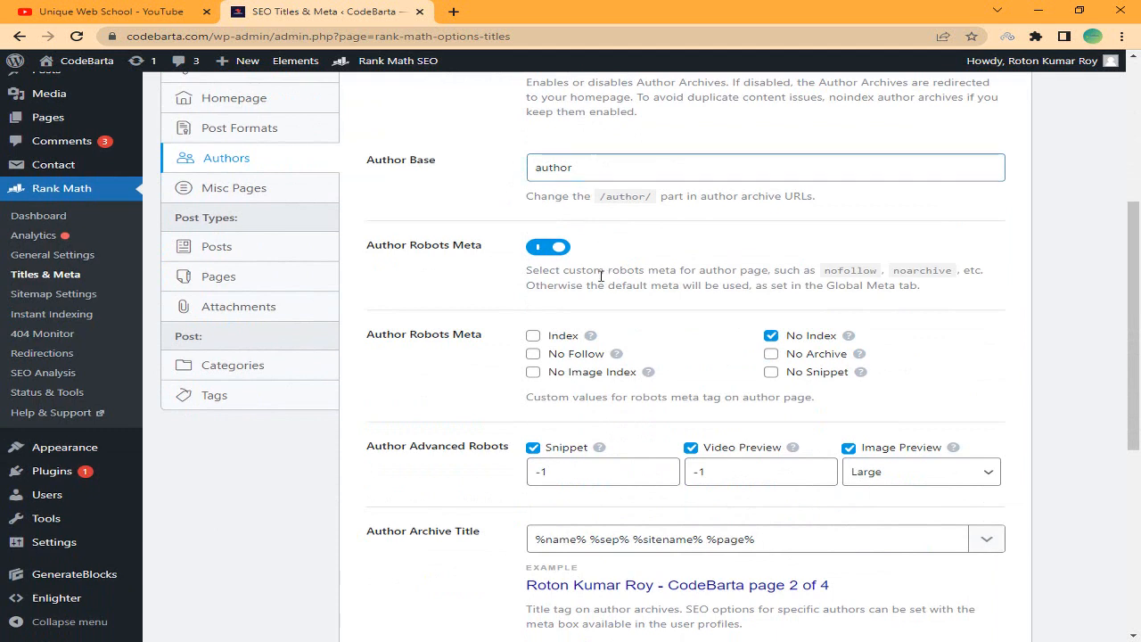
{"action": "left_click_drag", "start_coordinate": [381, 347], "coordinate": [482, 346]}
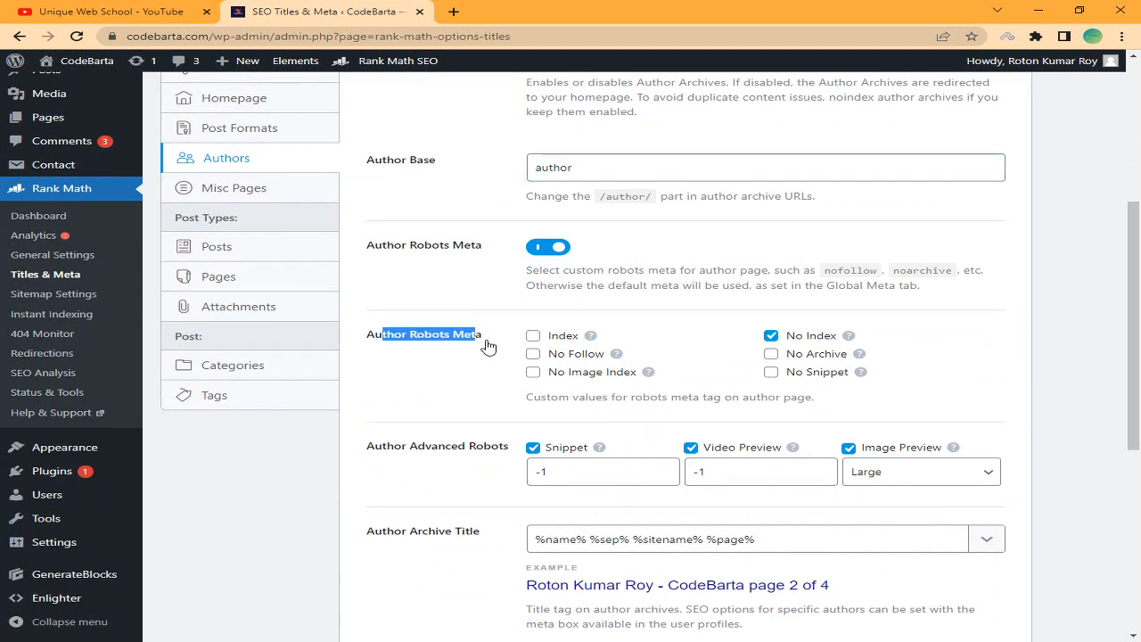
{"action": "left_click", "coordinate": [532, 337]}
{"action": "left_click", "coordinate": [450, 349]}
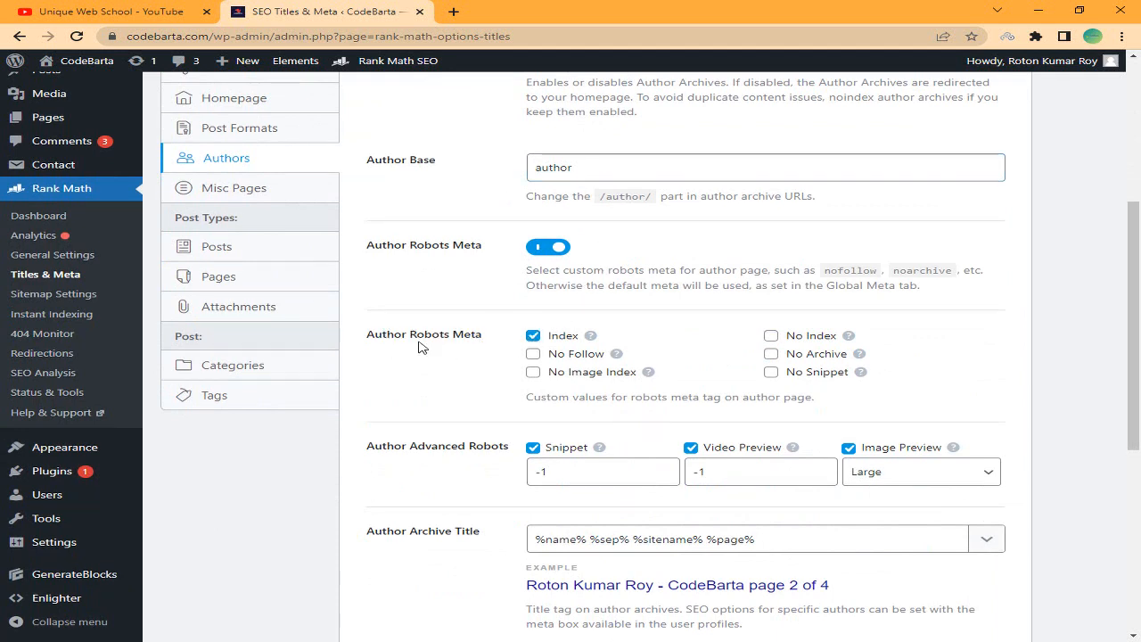
{"action": "left_click", "coordinate": [540, 338]}
{"action": "left_click", "coordinate": [539, 338]}
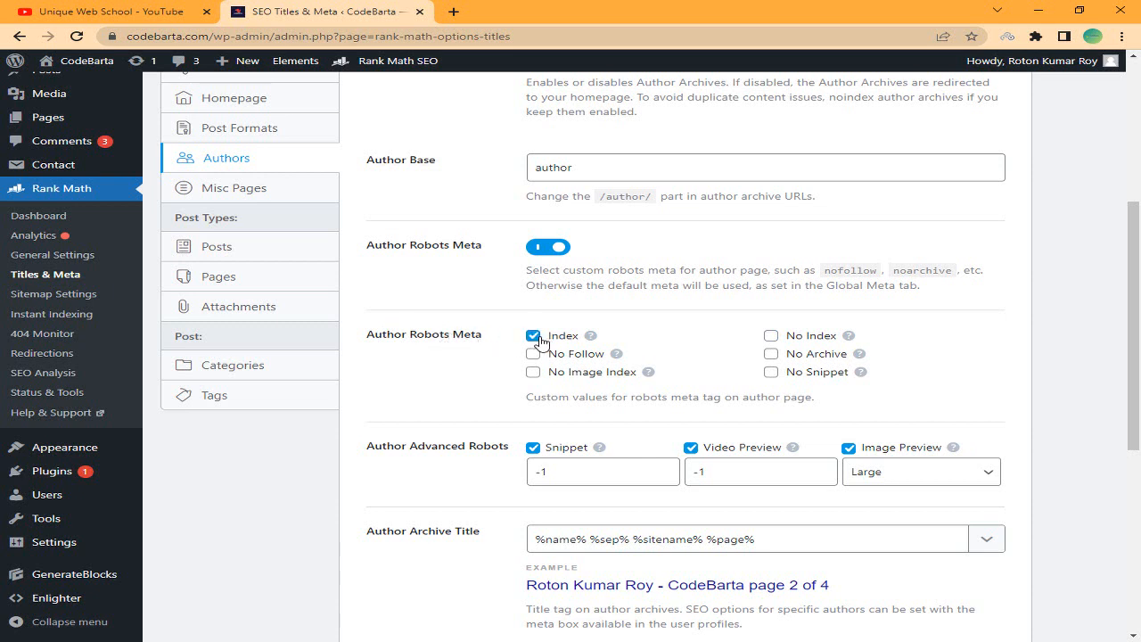
- Review the remaining Authors settings, including the Author Archive Title, Author Archive Description, Slack Enhanced Sharing and SEO Controls
{"action": "scroll", "coordinate": [573, 400], "scroll_direction": "down", "scroll_amount": 2}
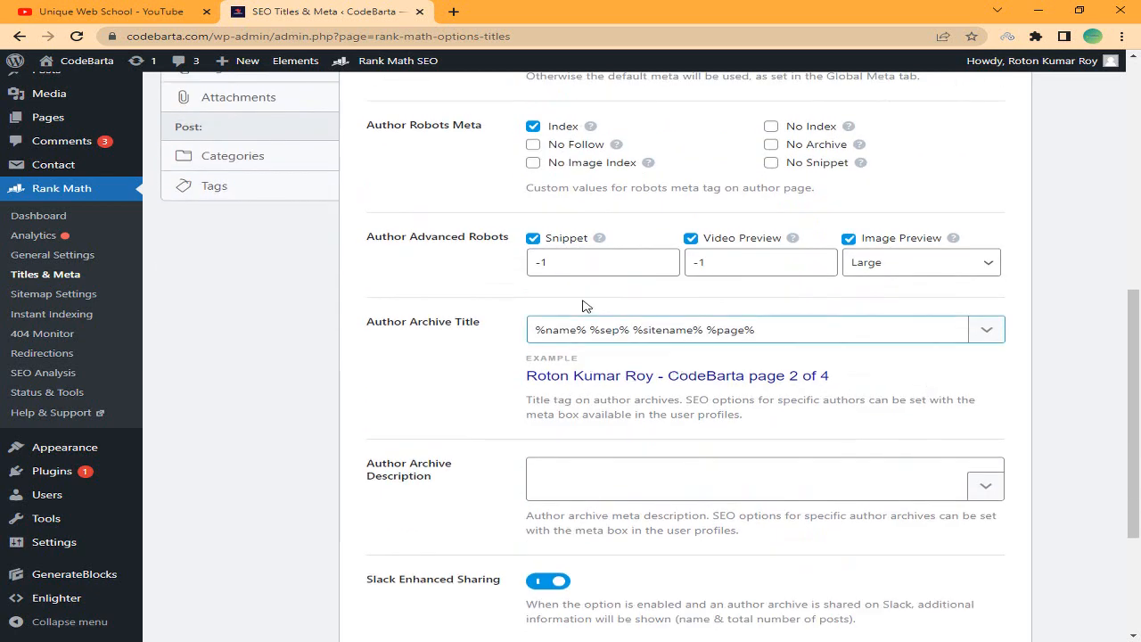
{"action": "scroll", "coordinate": [658, 314], "scroll_direction": "down", "scroll_amount": 3}
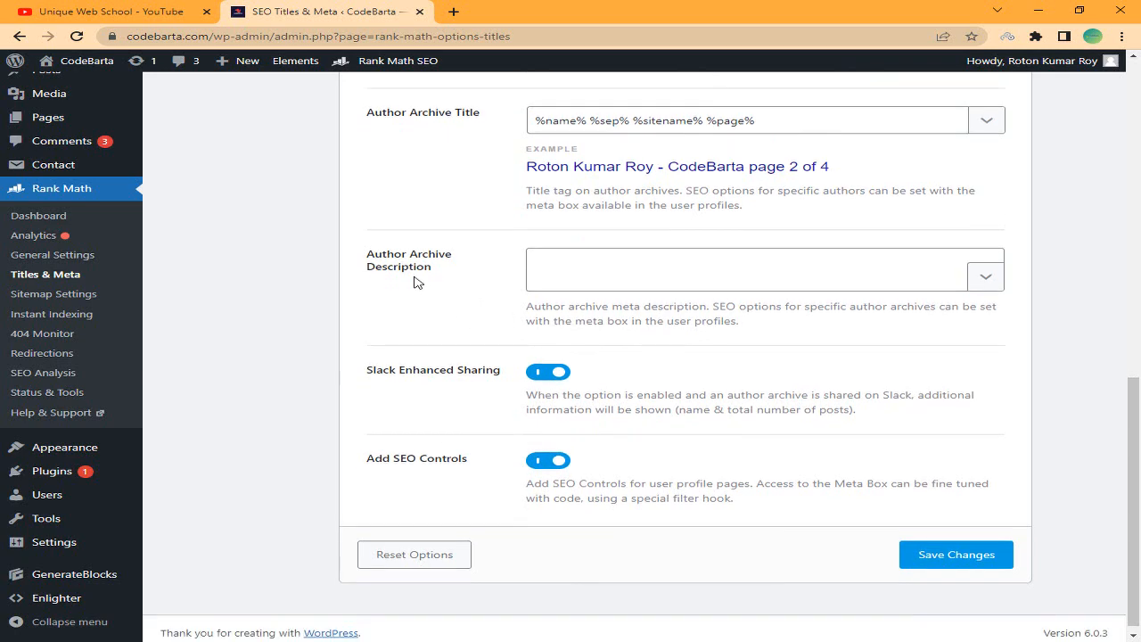
{"action": "left_click_drag", "start_coordinate": [363, 254], "coordinate": [462, 260]}
{"action": "left_click", "coordinate": [464, 262]}
{"action": "left_click", "coordinate": [589, 267]}
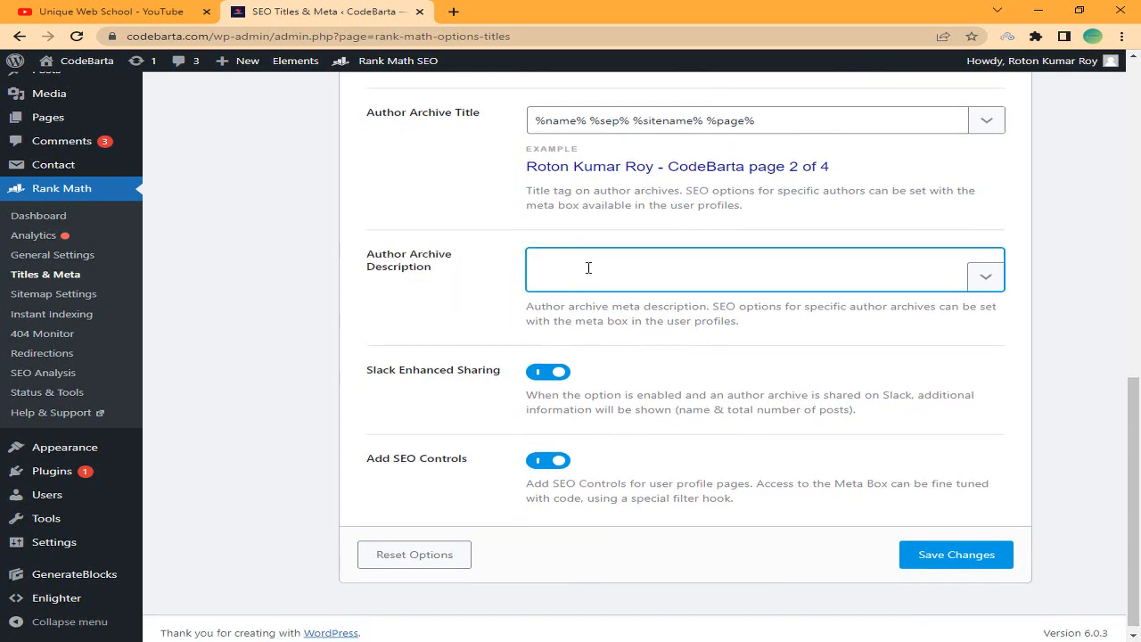
- Open the Misc Pages settings and review Date Archives, the 404 and search results titles, and the Noindex options
{"action": "scroll", "coordinate": [596, 285], "scroll_direction": "up", "scroll_amount": 8}
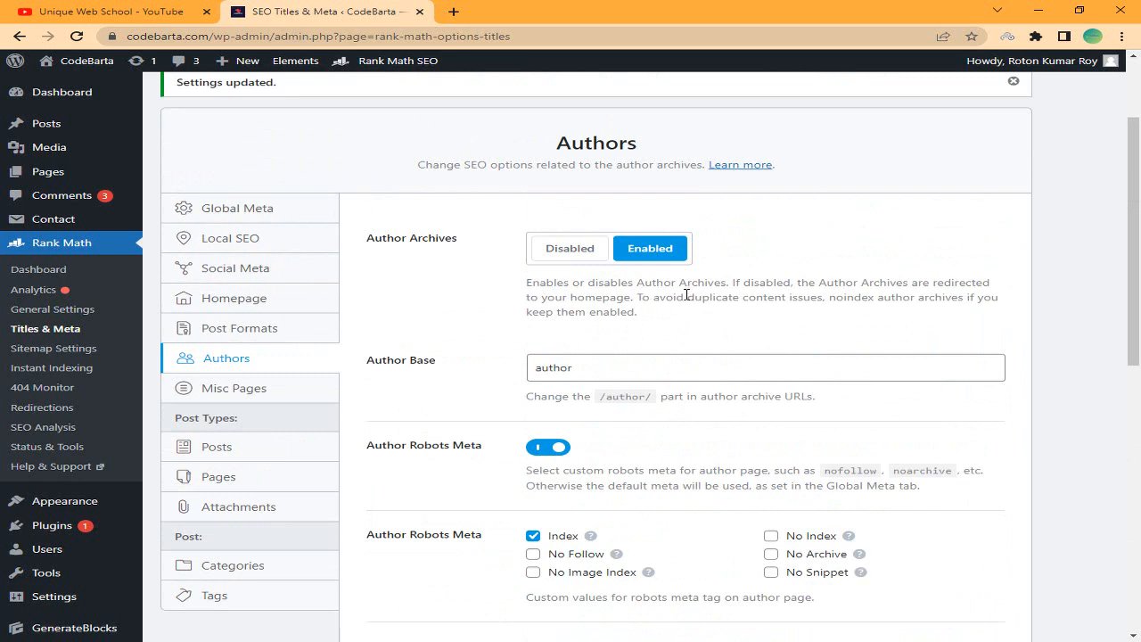
{"action": "left_click", "coordinate": [258, 393]}
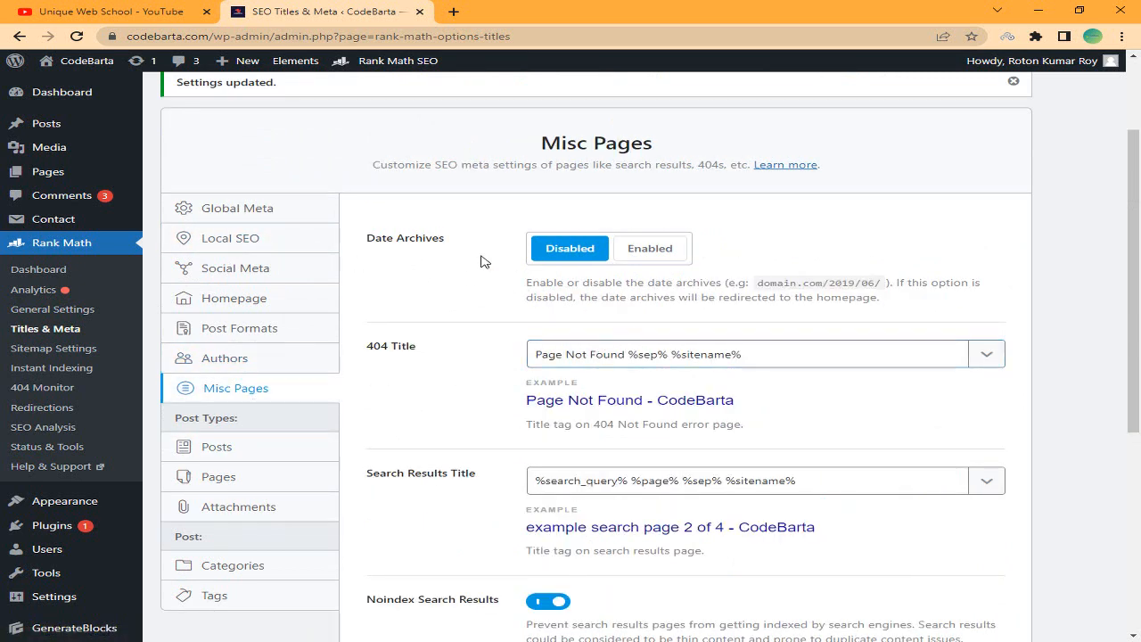
{"action": "left_click_drag", "start_coordinate": [387, 240], "coordinate": [515, 250]}
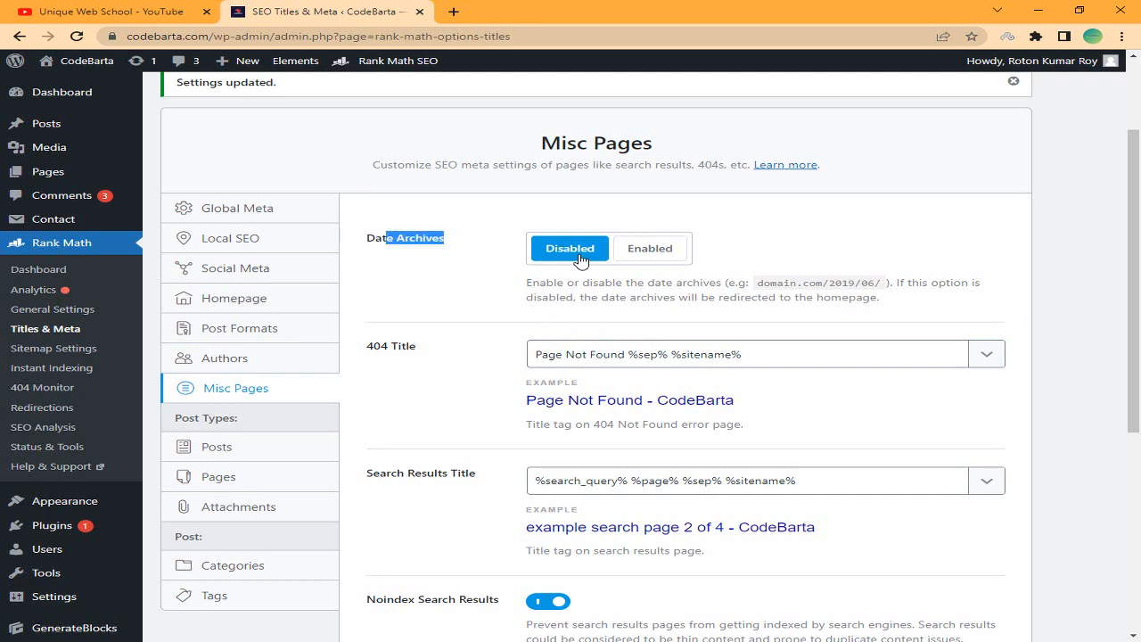
{"action": "scroll", "coordinate": [574, 266], "scroll_direction": "down", "scroll_amount": 1}
{"action": "scroll", "coordinate": [574, 266], "scroll_direction": "down", "scroll_amount": 2}
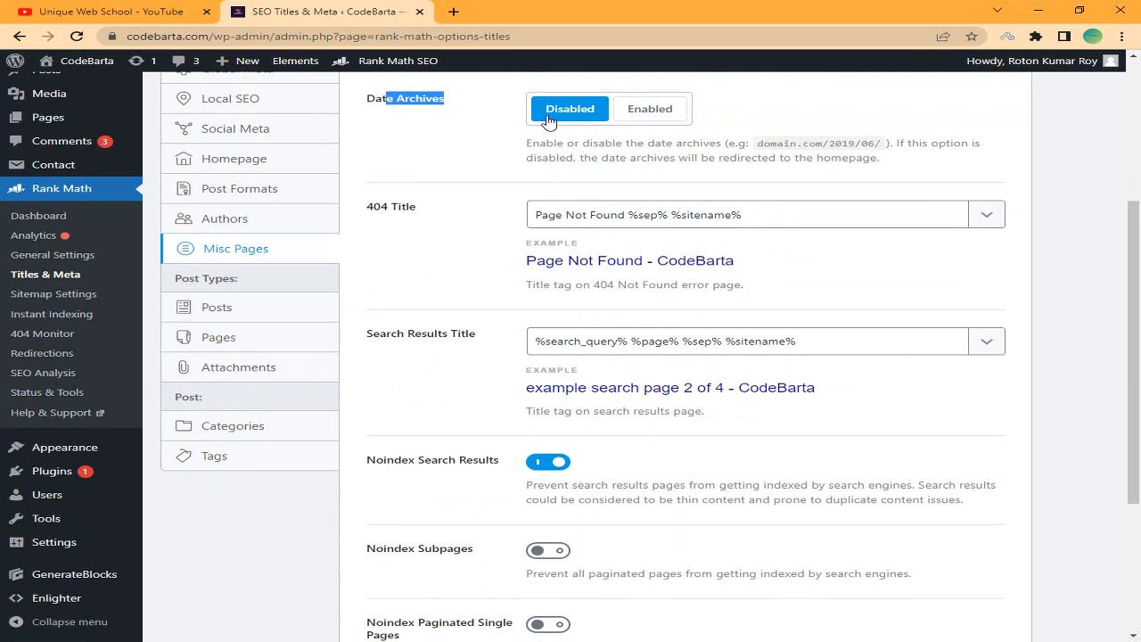
{"action": "scroll", "coordinate": [514, 309], "scroll_direction": "down", "scroll_amount": 4}
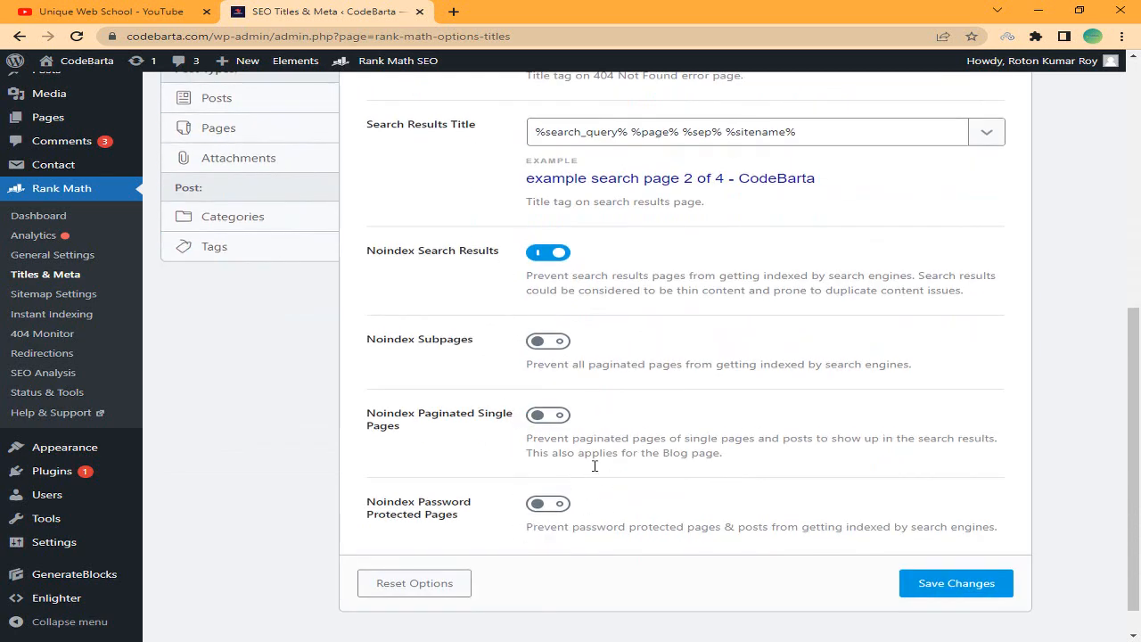
{"action": "scroll", "coordinate": [449, 291], "scroll_direction": "up", "scroll_amount": 4}
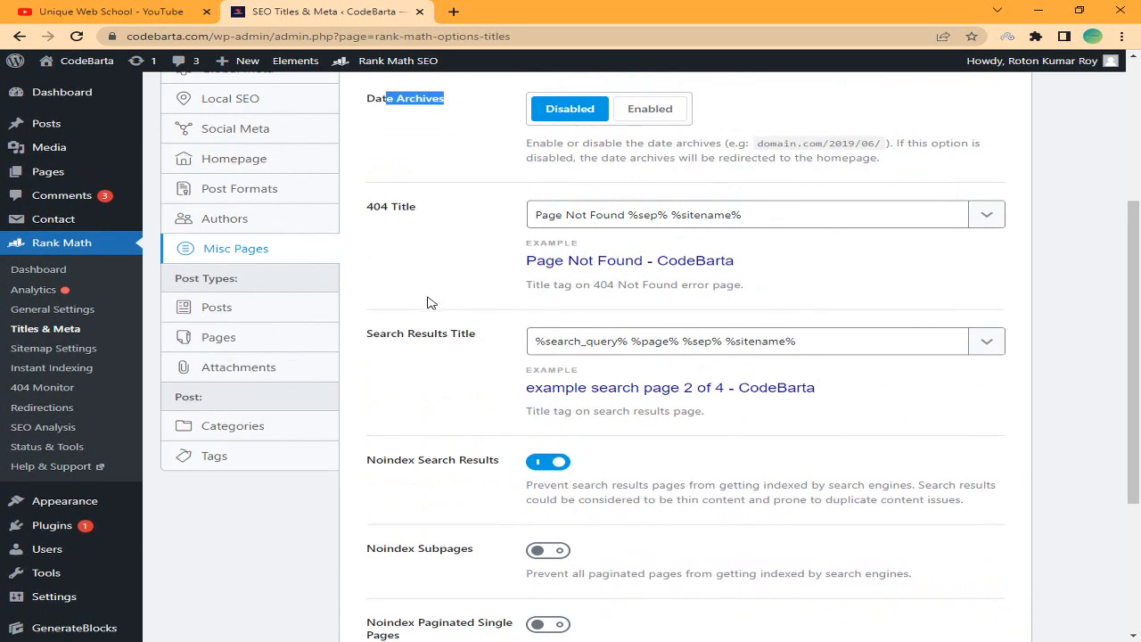
- Open the settings for the Posts post type and bring the Single Post Title into view
{"action": "left_click", "coordinate": [247, 316]}
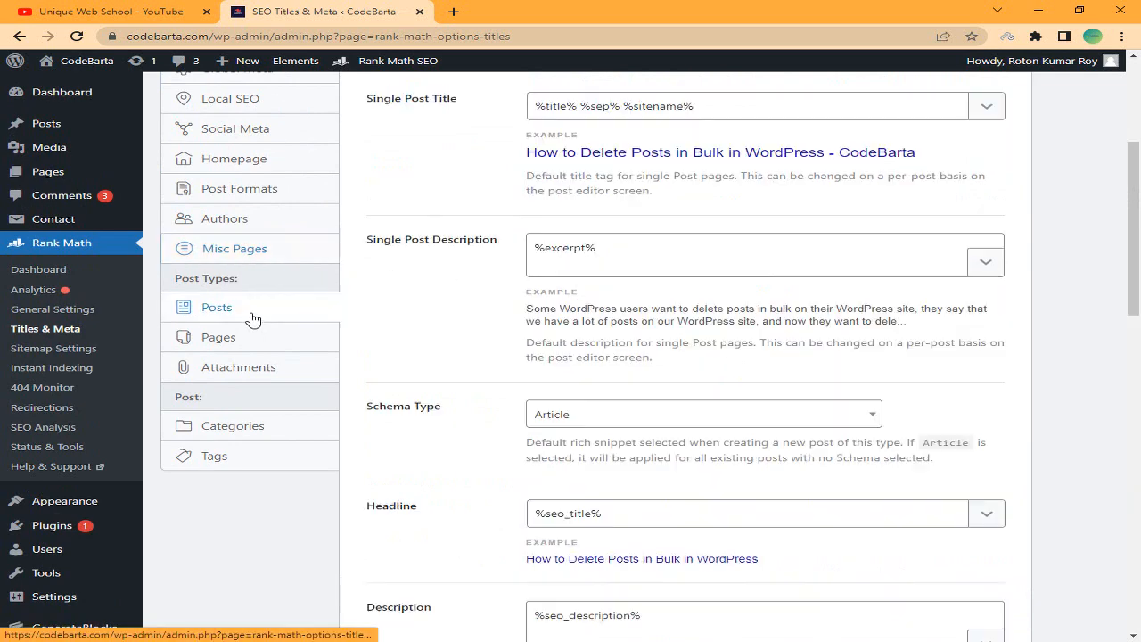
{"action": "scroll", "coordinate": [774, 242], "scroll_direction": "up", "scroll_amount": 5}
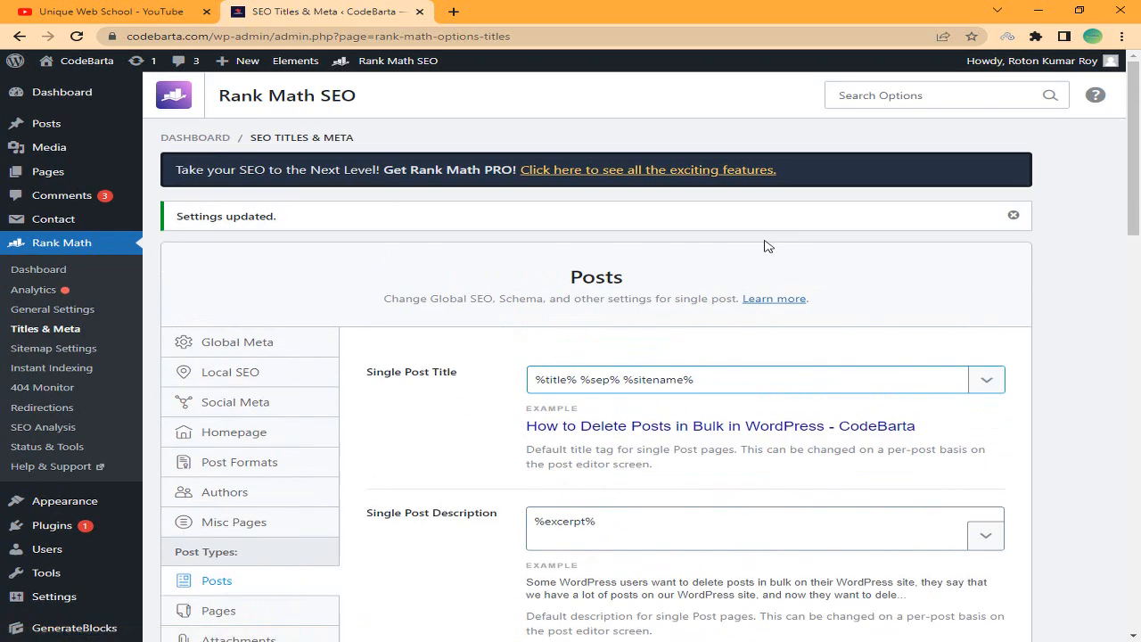
{"action": "scroll", "coordinate": [765, 248], "scroll_direction": "down", "scroll_amount": 4}
{"action": "scroll", "coordinate": [734, 265], "scroll_direction": "up", "scroll_amount": 1}
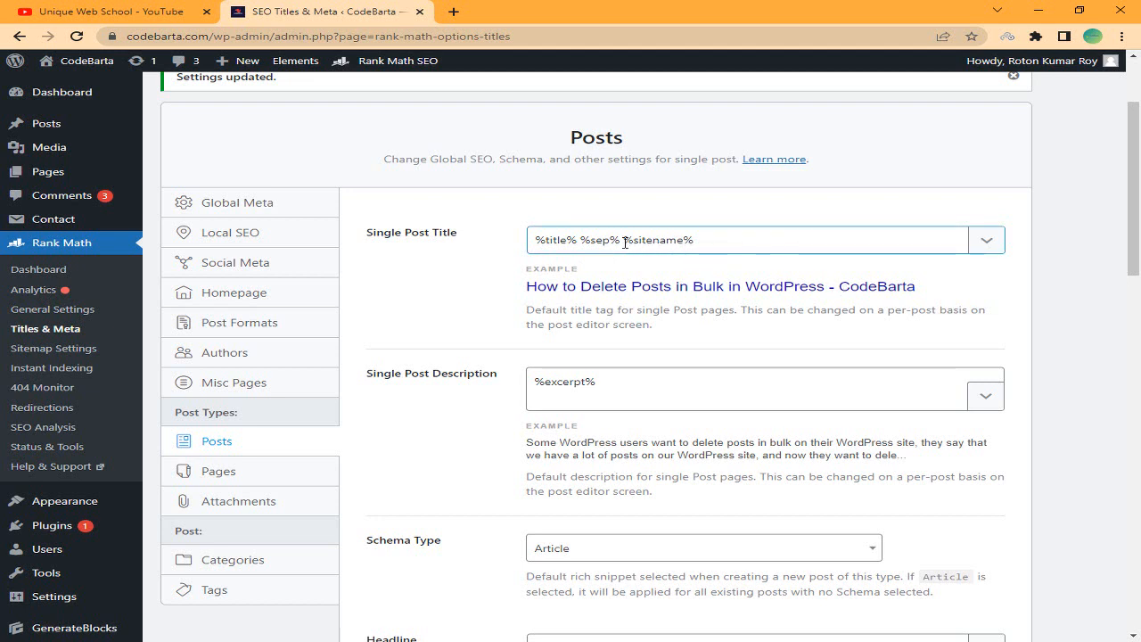
- Try the Single Post Title without %sitename% and restore the variable
{"action": "left_click_drag", "start_coordinate": [622, 239], "coordinate": [703, 240]}
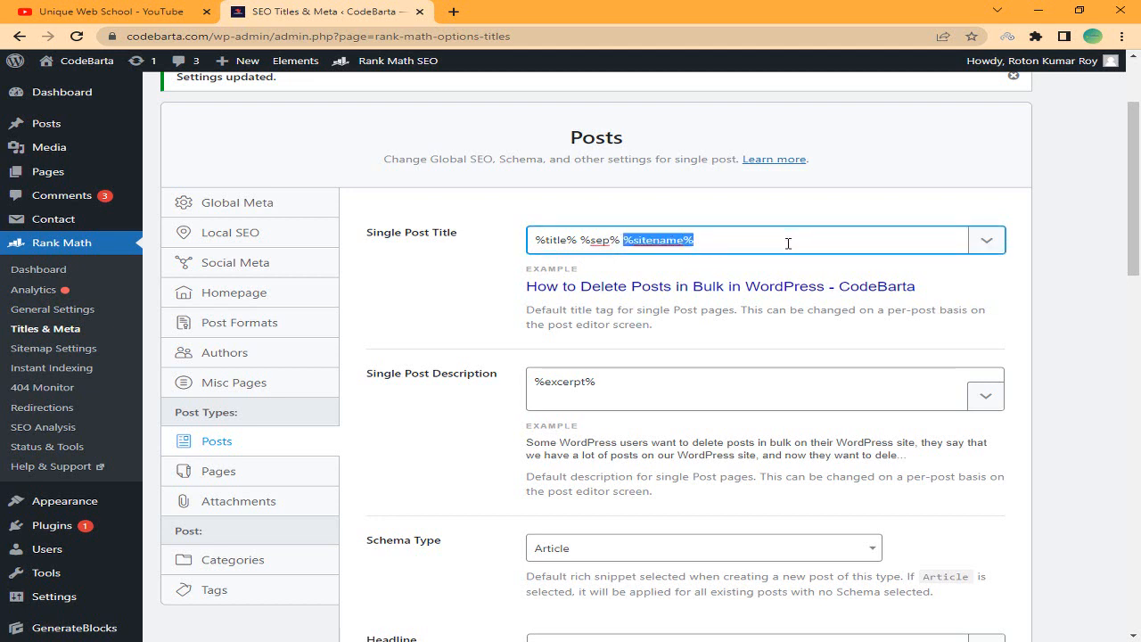
{"action": "left_click", "coordinate": [749, 243]}
{"action": "left_click_drag", "start_coordinate": [622, 240], "coordinate": [700, 240]}
{"action": "right_click", "coordinate": [700, 240]}
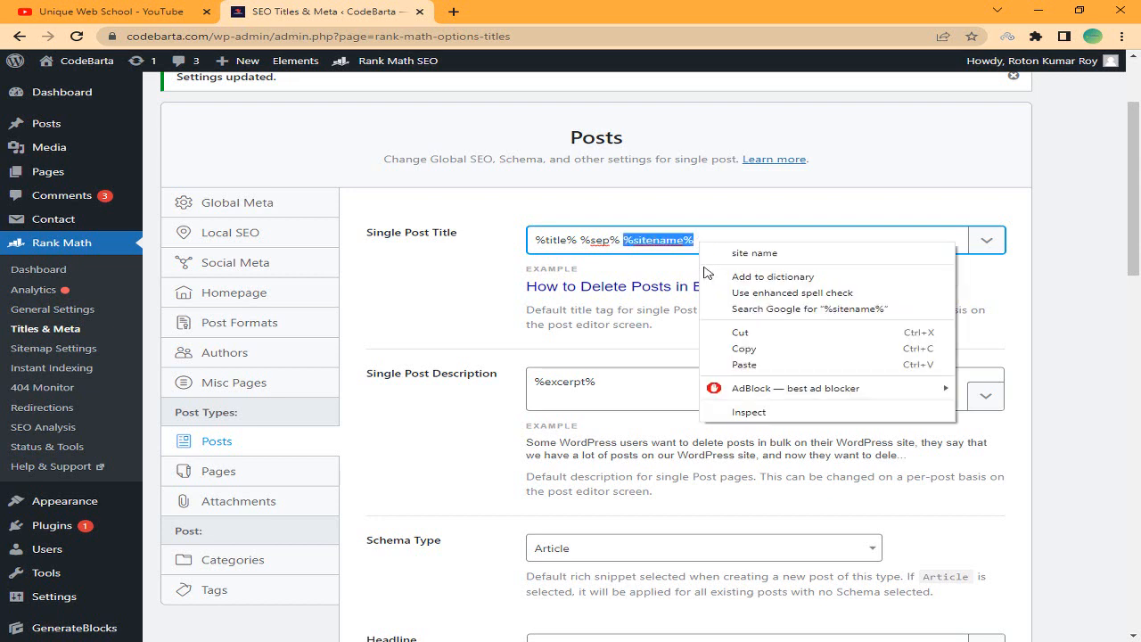
{"action": "left_click", "coordinate": [869, 332]}
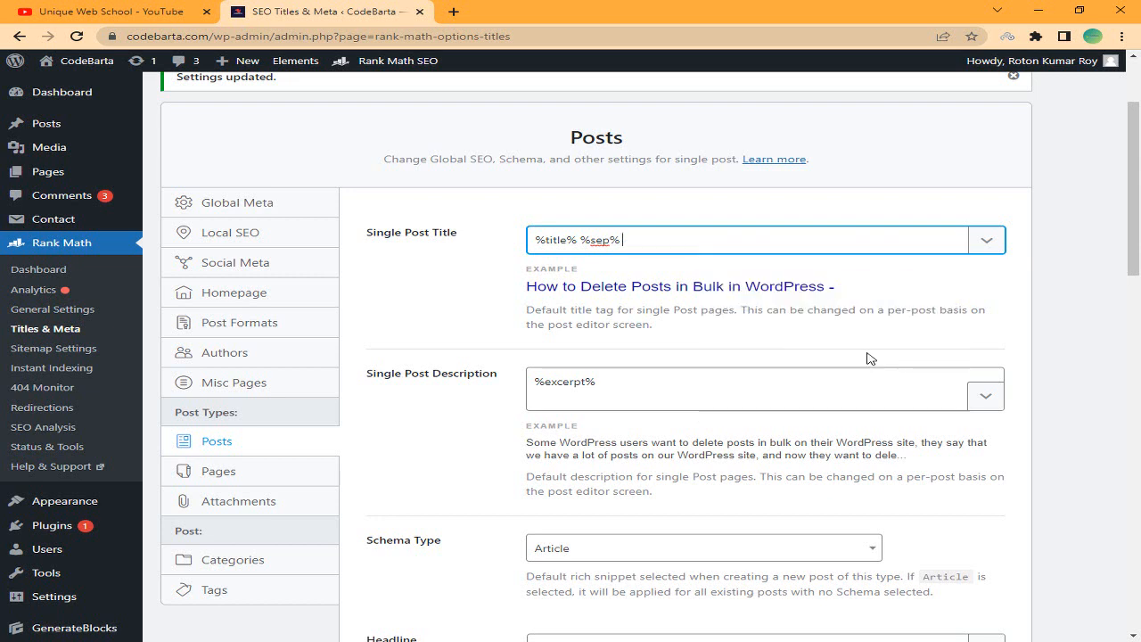
{"action": "right_click", "coordinate": [631, 241]}
{"action": "left_click", "coordinate": [678, 348]}
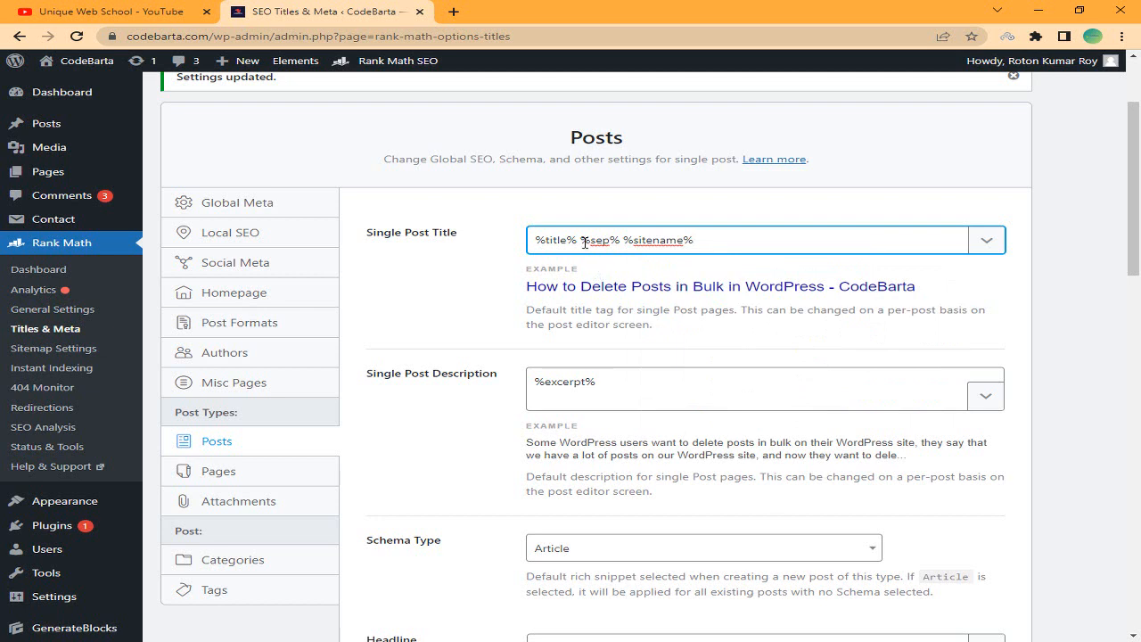
- Remove %sep% %sitename% from the Single Post Title so that only %title% is used
{"action": "left_click_drag", "start_coordinate": [585, 243], "coordinate": [744, 240]}
{"action": "right_click", "coordinate": [691, 239]}
{"action": "left_click", "coordinate": [739, 272]}
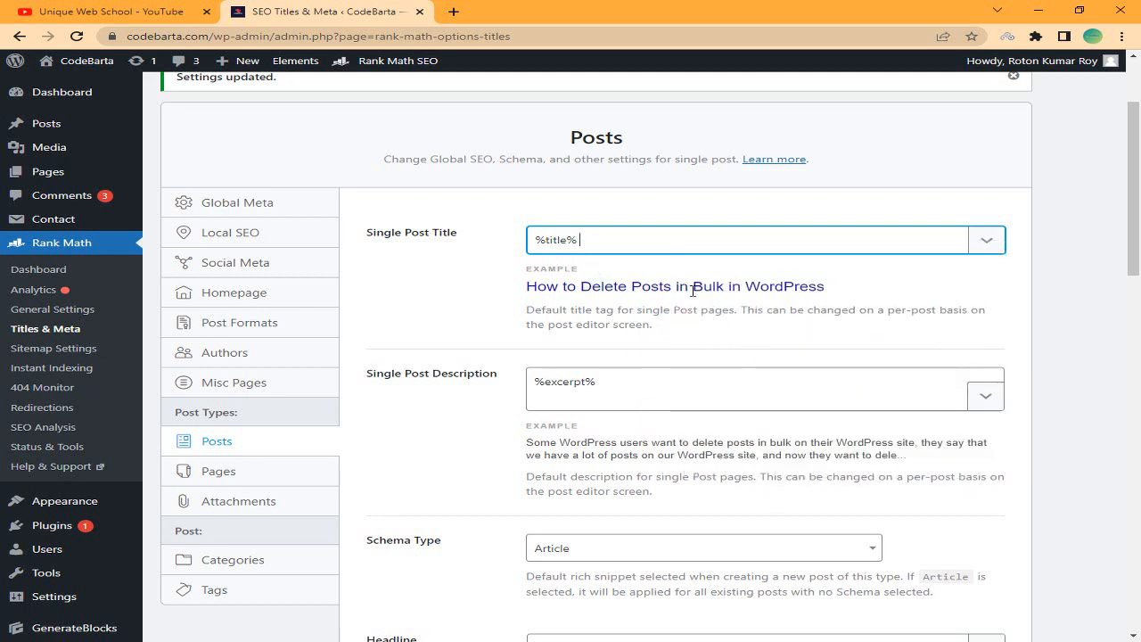
{"action": "left_click_drag", "start_coordinate": [528, 287], "coordinate": [850, 295]}
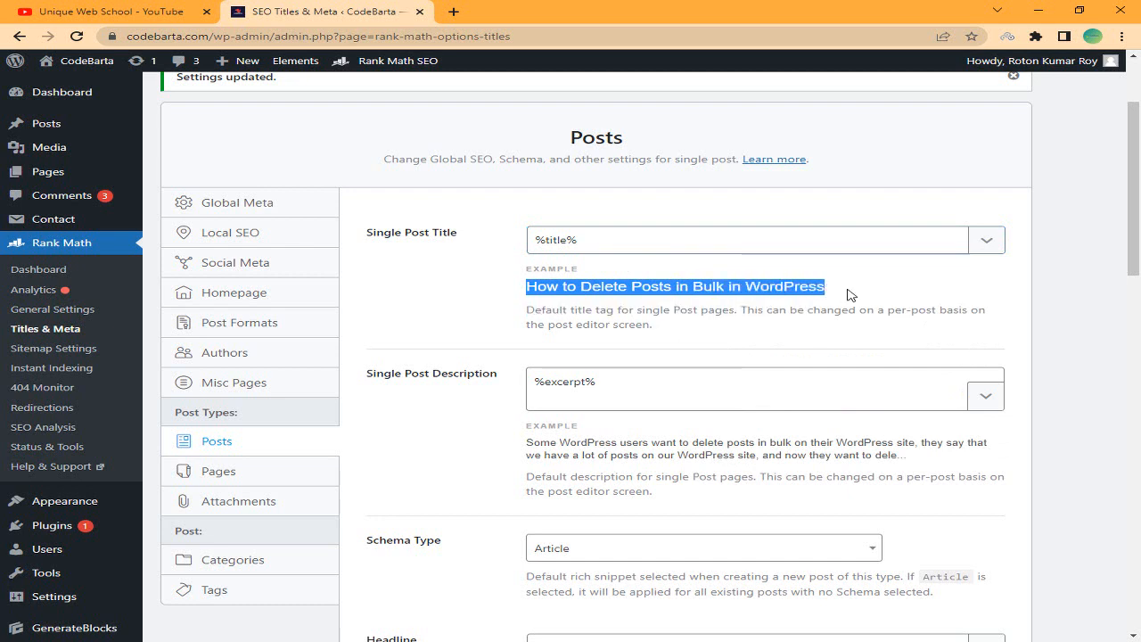
{"action": "left_click", "coordinate": [638, 249]}
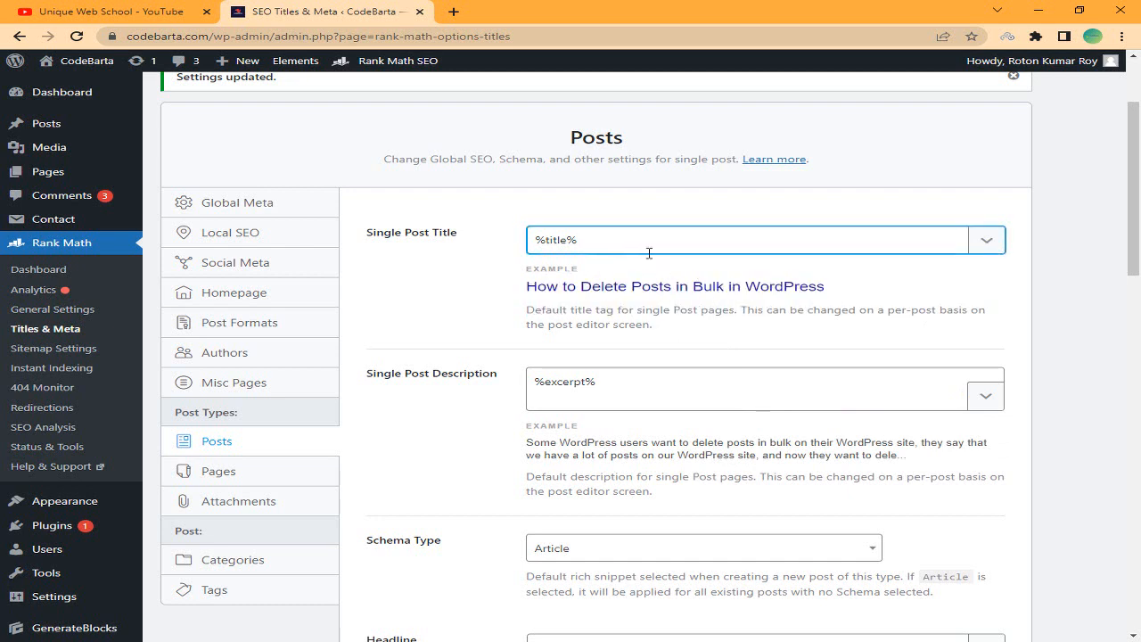
{"action": "key", "text": "ctrl+v"}
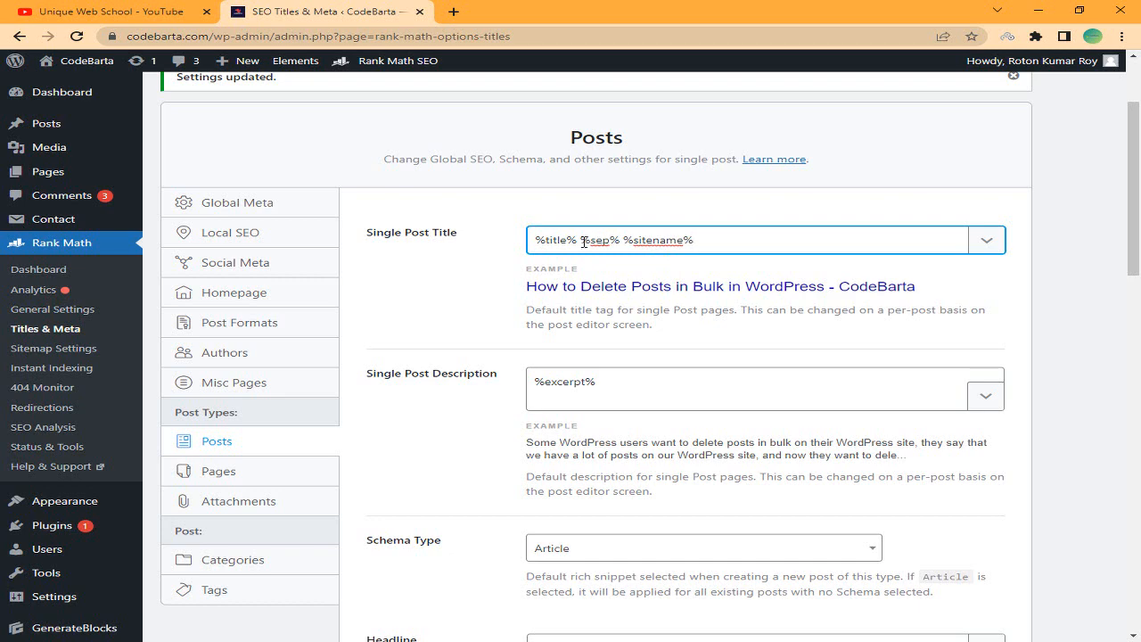
{"action": "left_click_drag", "start_coordinate": [581, 241], "coordinate": [722, 242]}
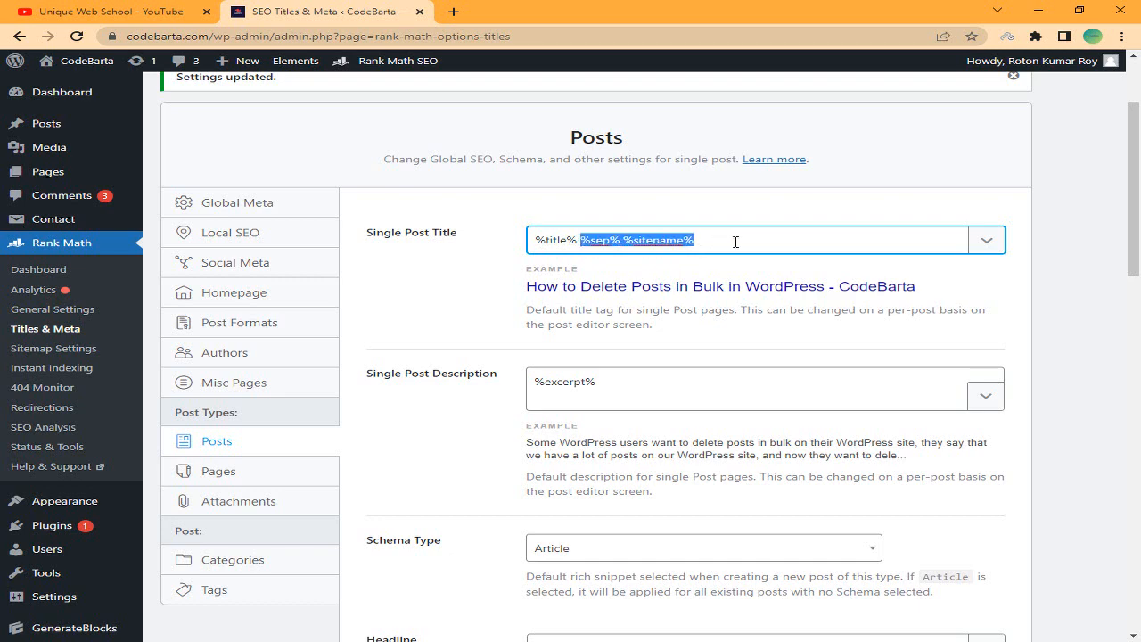
{"action": "key", "text": "BackSpace"}
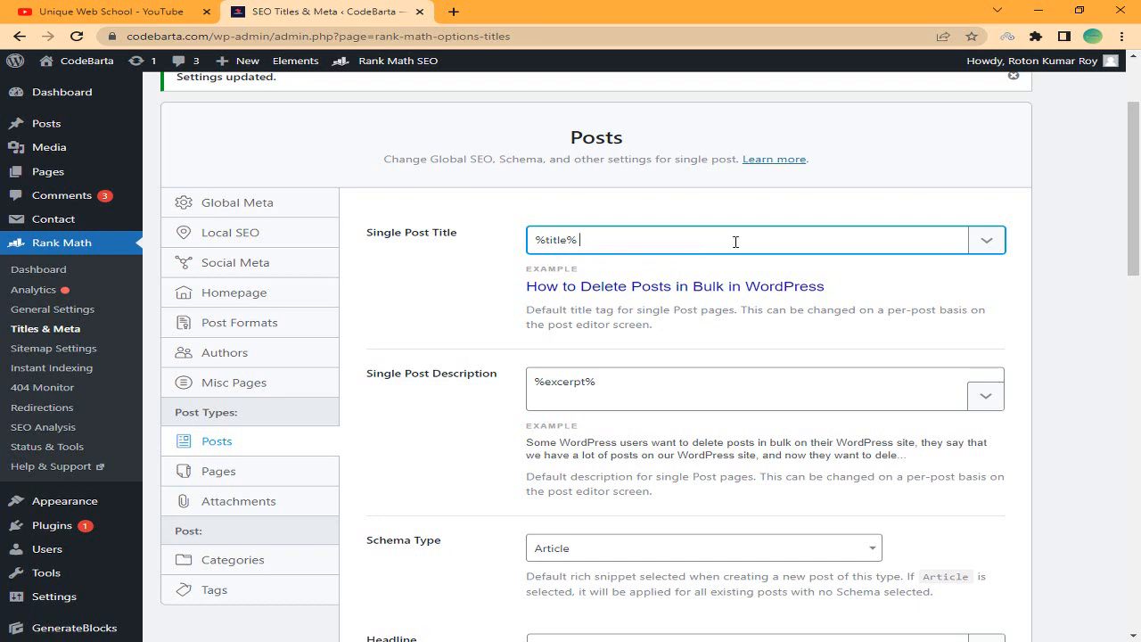
- Review the remaining Posts settings, from Single Post Description and Schema Type to Link Suggestions, Bulk Editing and Custom Fields
{"action": "scroll", "coordinate": [735, 242], "scroll_direction": "down", "scroll_amount": 2}
{"action": "left_click", "coordinate": [684, 173]}
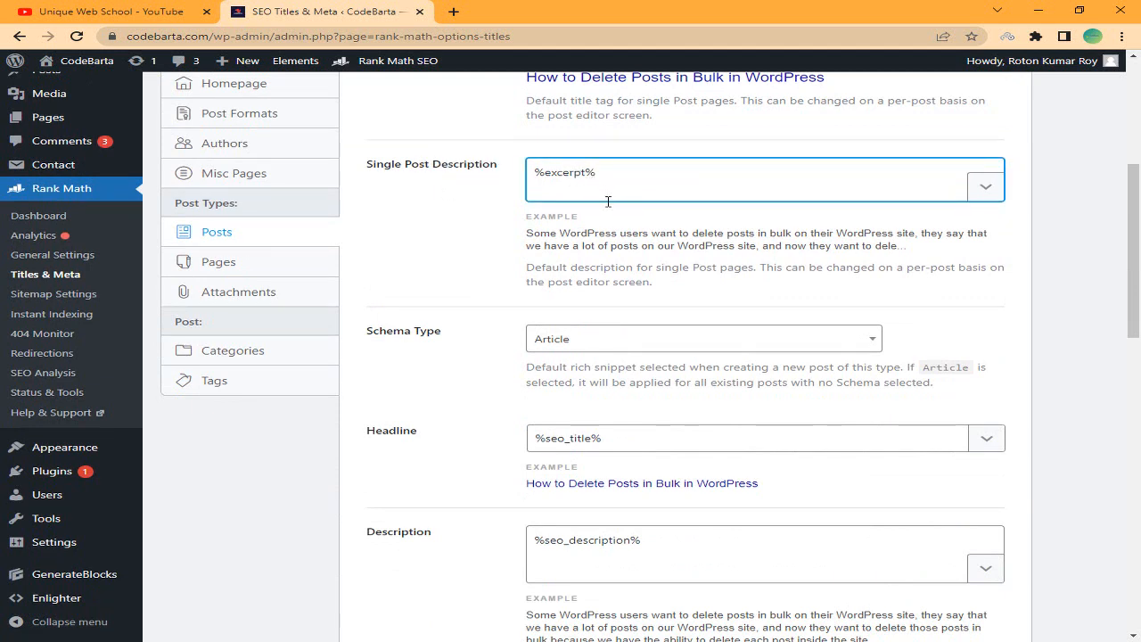
{"action": "scroll", "coordinate": [565, 230], "scroll_direction": "down", "scroll_amount": 1}
{"action": "left_click", "coordinate": [540, 402]}
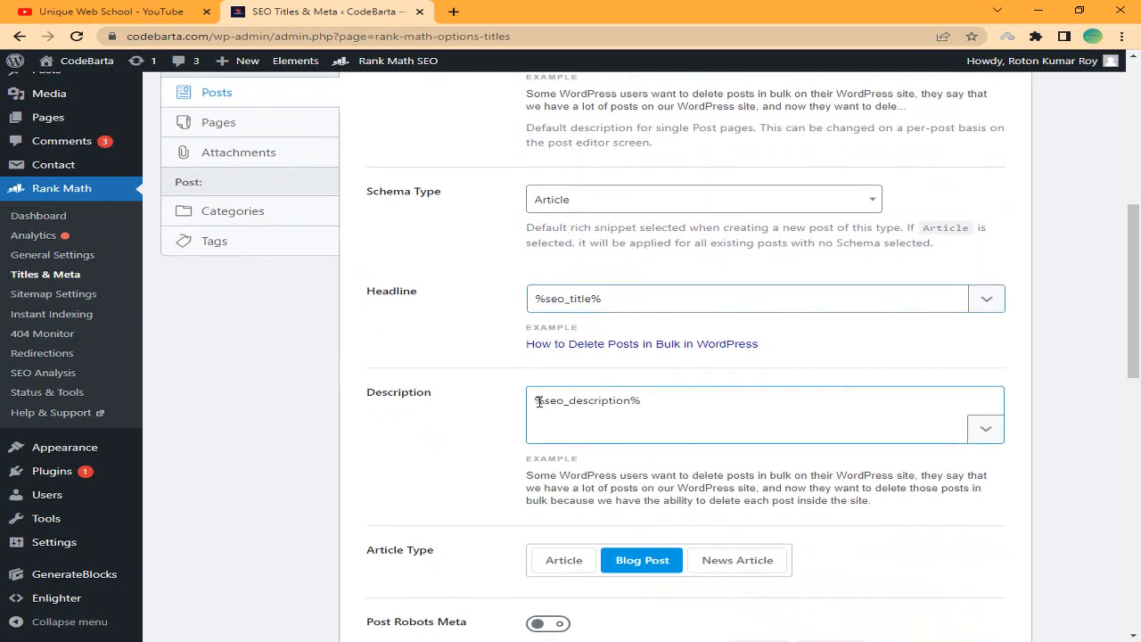
{"action": "scroll", "coordinate": [539, 402], "scroll_direction": "down", "scroll_amount": 1}
{"action": "scroll", "coordinate": [619, 354], "scroll_direction": "down", "scroll_amount": 2}
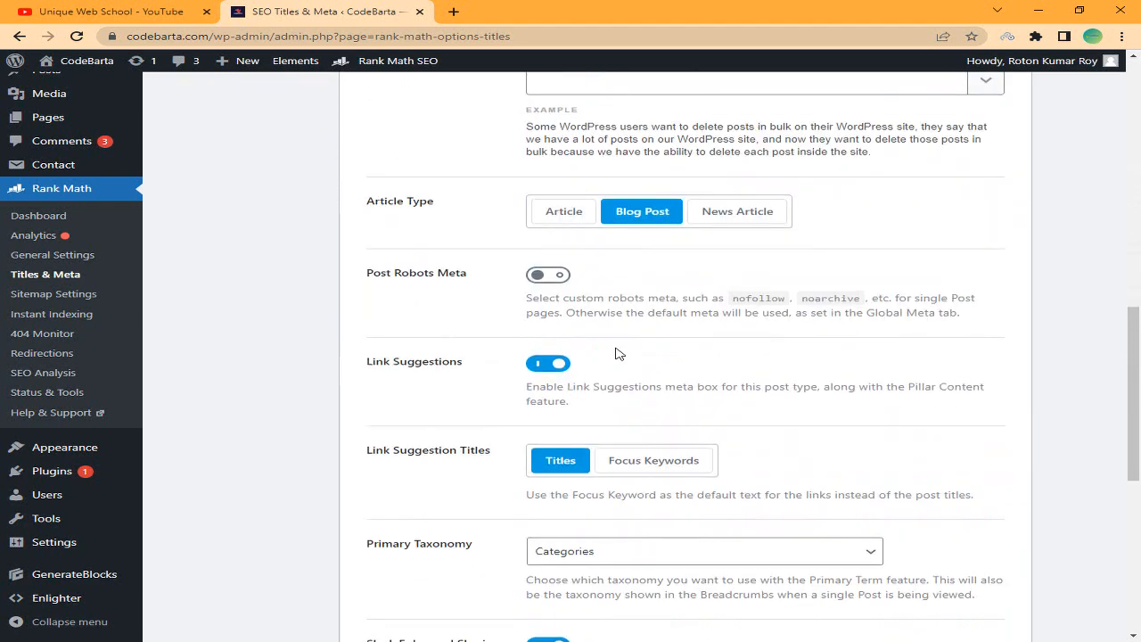
{"action": "scroll", "coordinate": [621, 347], "scroll_direction": "down", "scroll_amount": 3}
{"action": "scroll", "coordinate": [656, 327], "scroll_direction": "down", "scroll_amount": 2}
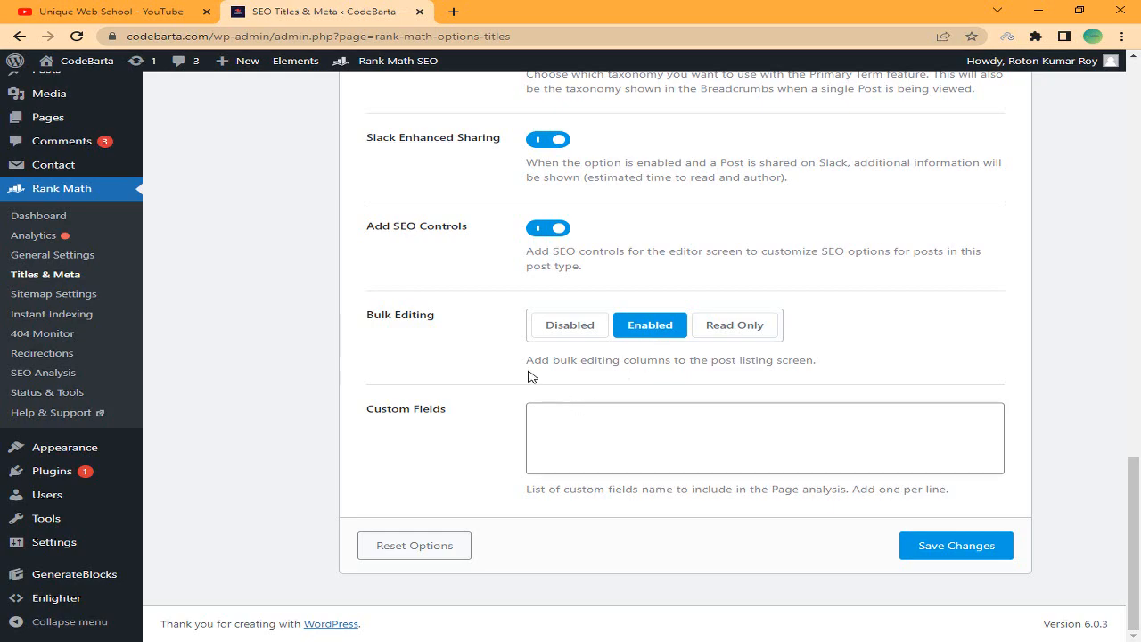
{"action": "scroll", "coordinate": [529, 376], "scroll_direction": "up", "scroll_amount": 12}
{"action": "scroll", "coordinate": [309, 201], "scroll_direction": "down", "scroll_amount": 2}
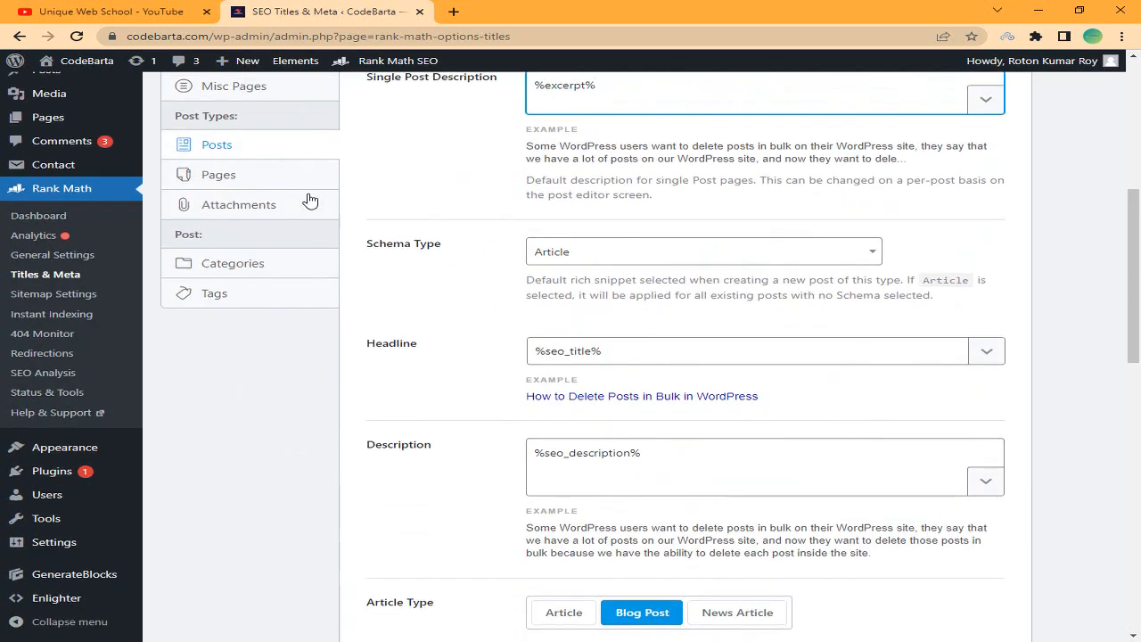
- Open the Pages settings and review the Single Page Title variables and the remaining page options, keeping the title format
{"action": "left_click", "coordinate": [267, 175]}
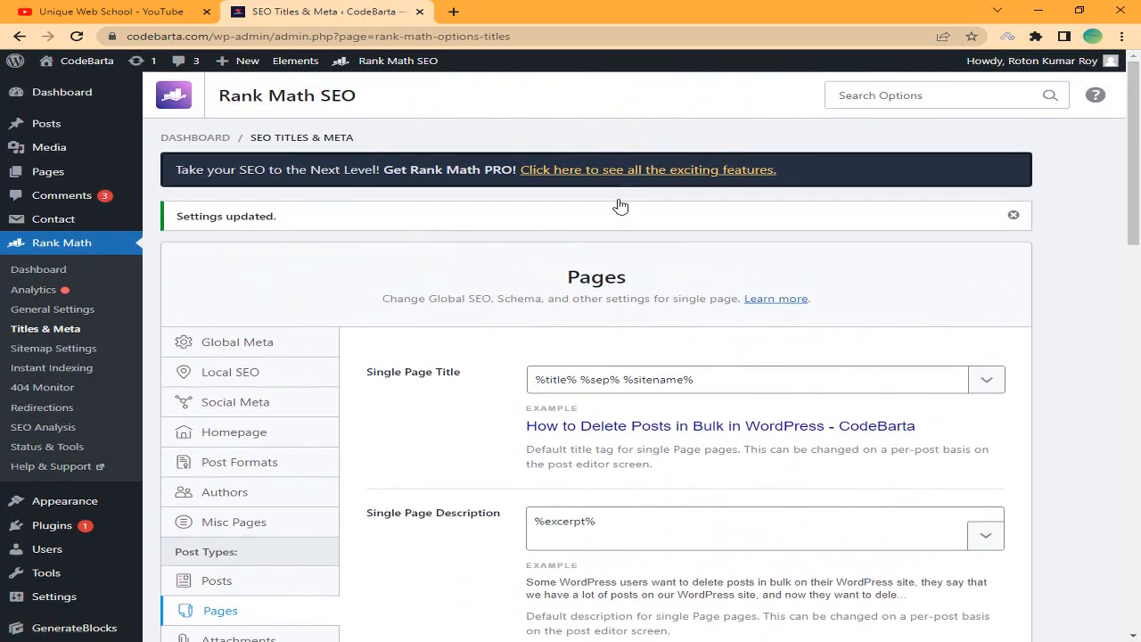
{"action": "scroll", "coordinate": [622, 206], "scroll_direction": "down", "scroll_amount": 2}
{"action": "left_click", "coordinate": [585, 173]}
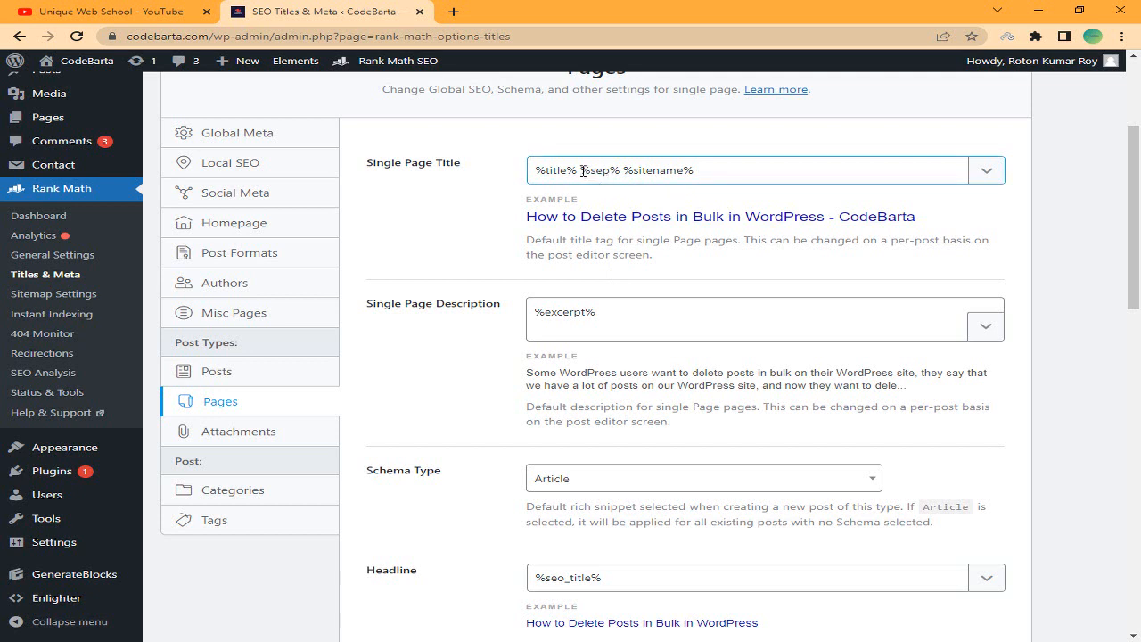
{"action": "left_click", "coordinate": [728, 170], "text": "shift"}
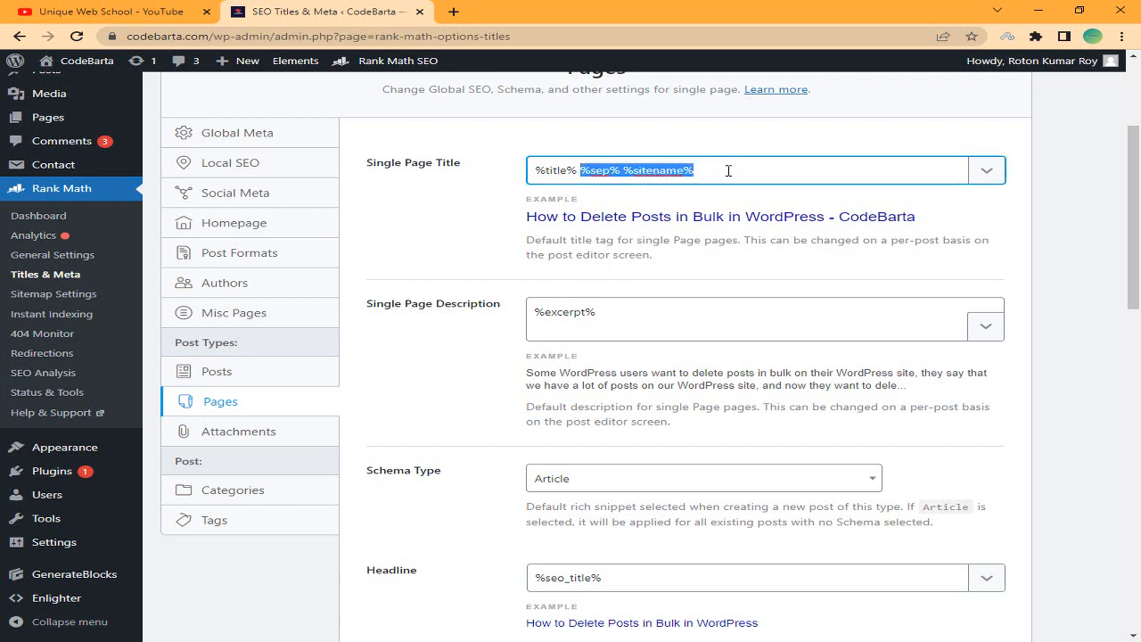
{"action": "left_click", "coordinate": [728, 170]}
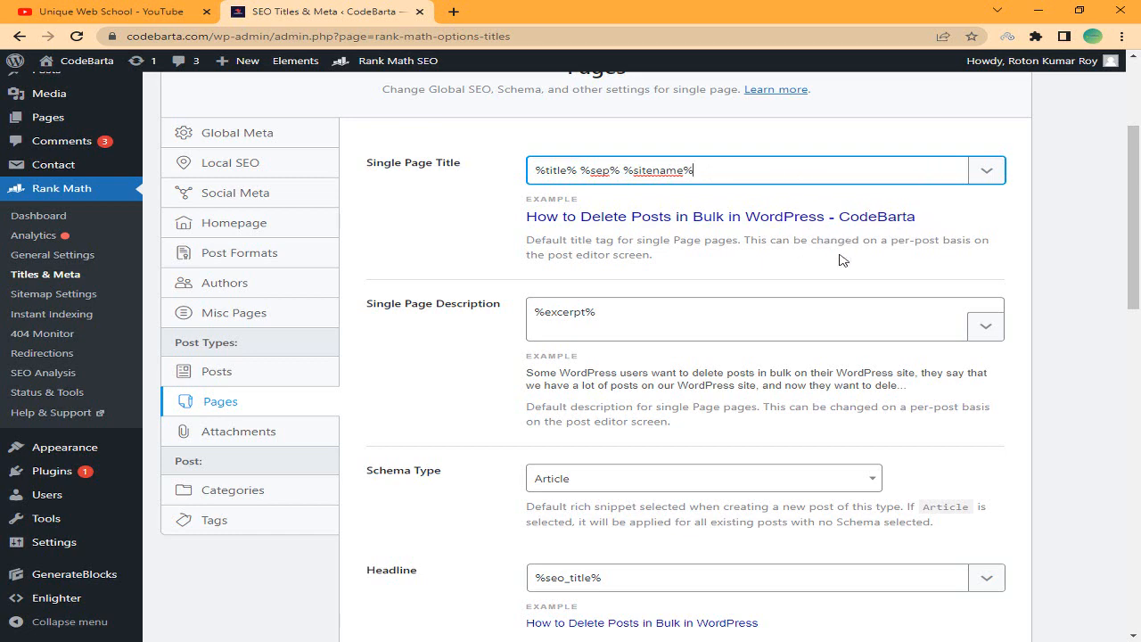
{"action": "scroll", "coordinate": [802, 267], "scroll_direction": "down", "scroll_amount": 5}
{"action": "scroll", "coordinate": [785, 287], "scroll_direction": "down", "scroll_amount": 5}
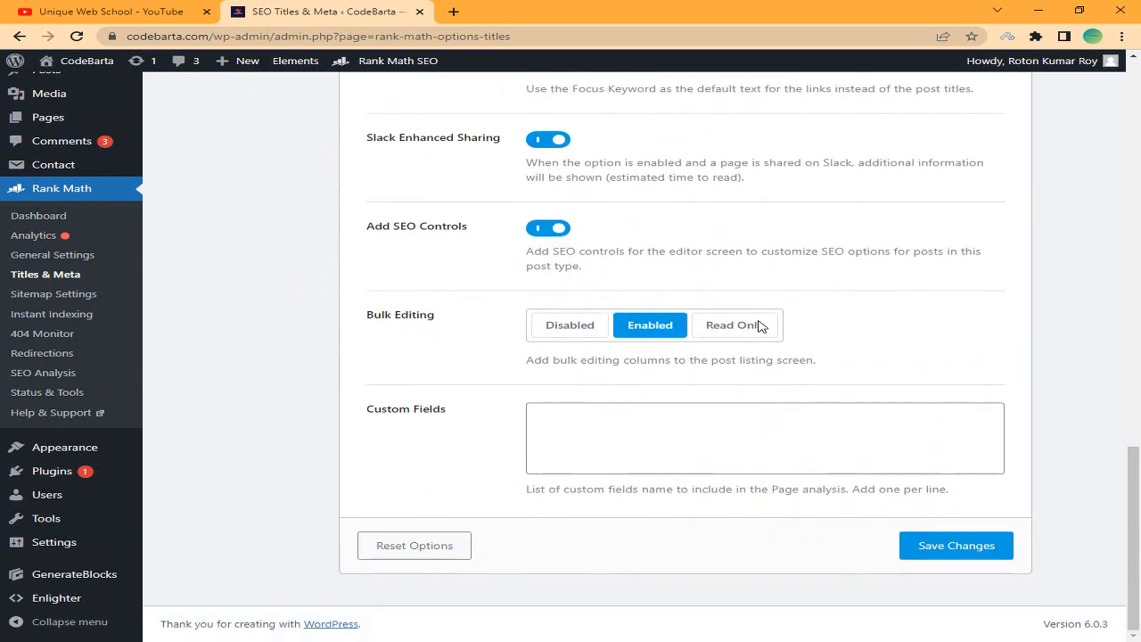
{"action": "scroll", "coordinate": [535, 267], "scroll_direction": "up", "scroll_amount": 7}
{"action": "scroll", "coordinate": [487, 223], "scroll_direction": "up", "scroll_amount": 2}
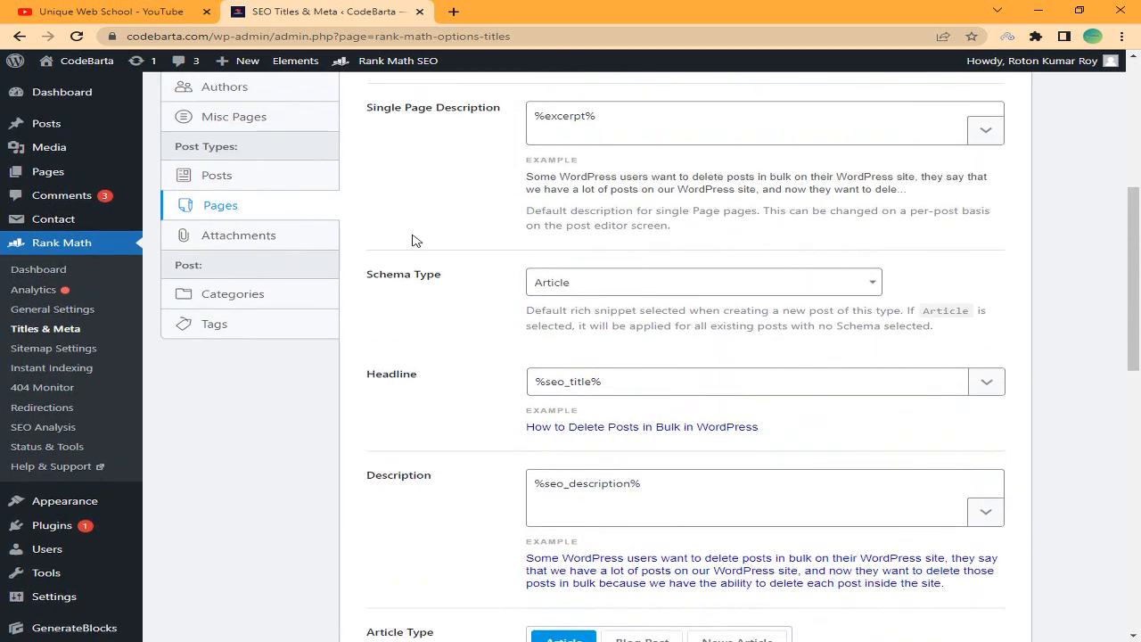
- Look through the Attachments settings and the Categories settings for archive titles, descriptions, robots meta and snippet data
{"action": "left_click", "coordinate": [295, 244]}
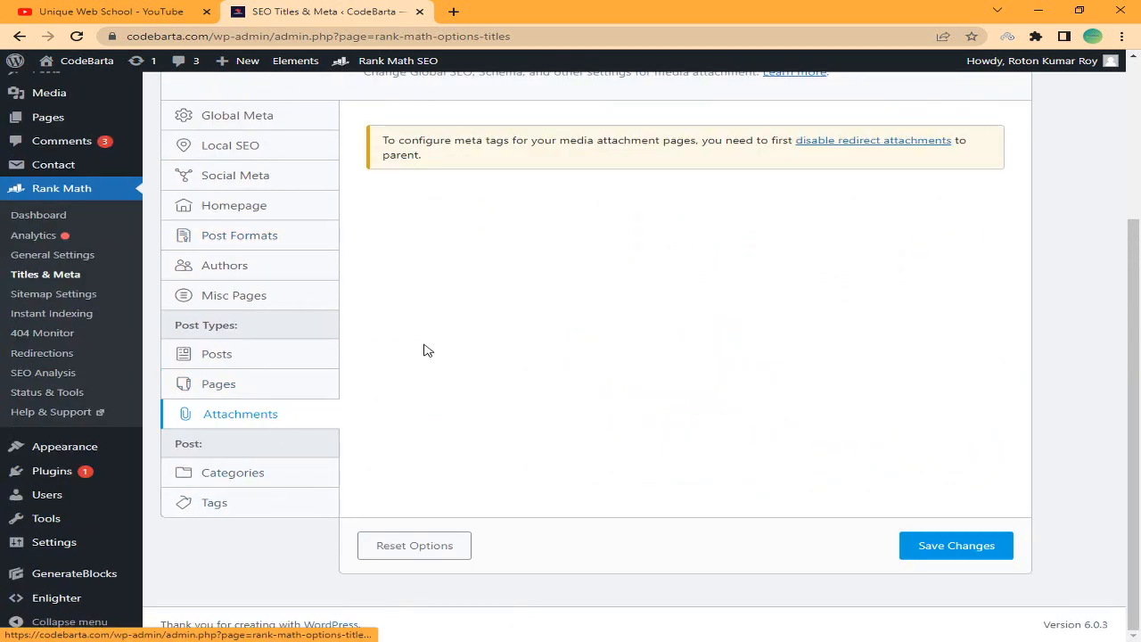
{"action": "scroll", "coordinate": [700, 252], "scroll_direction": "up", "scroll_amount": 3}
{"action": "scroll", "coordinate": [659, 263], "scroll_direction": "down", "scroll_amount": 3}
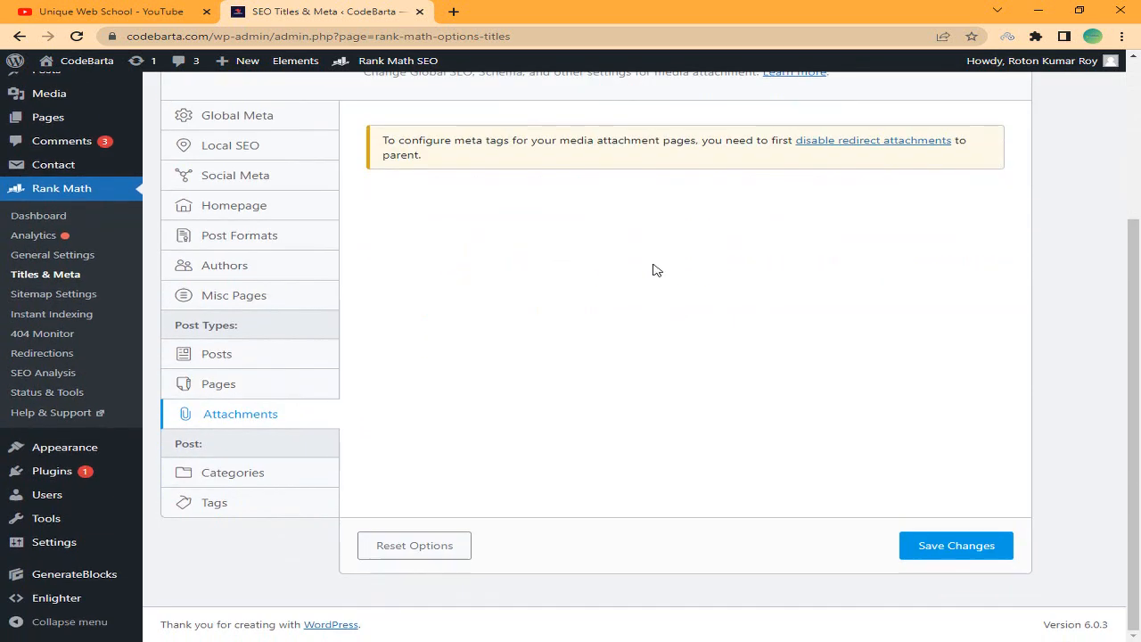
{"action": "left_click", "coordinate": [300, 473]}
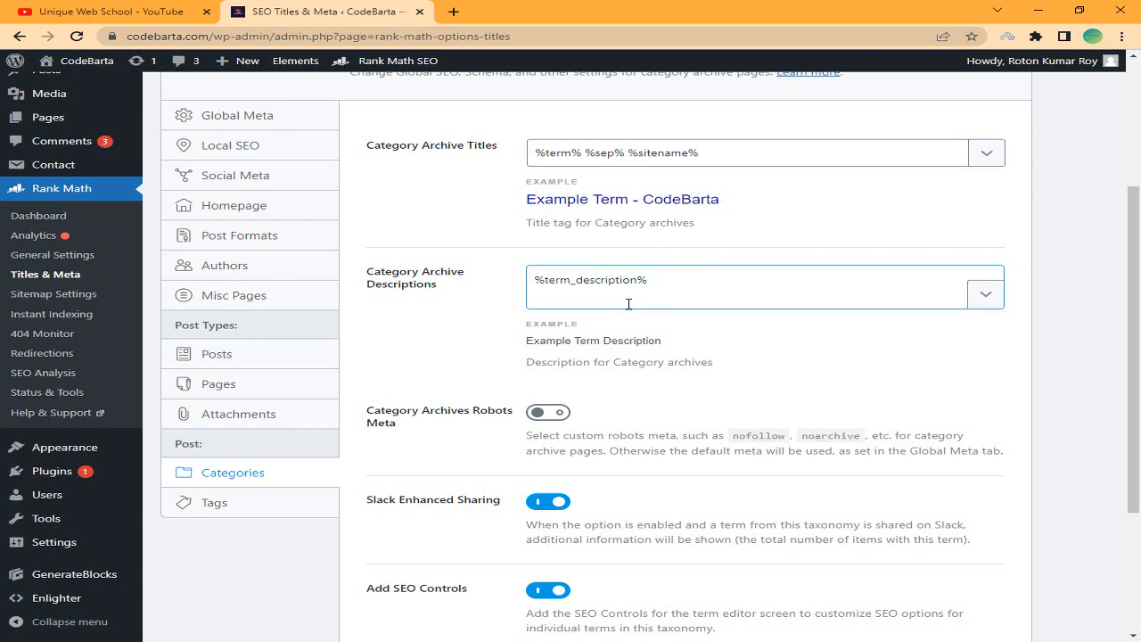
{"action": "scroll", "coordinate": [628, 303], "scroll_direction": "down", "scroll_amount": 3}
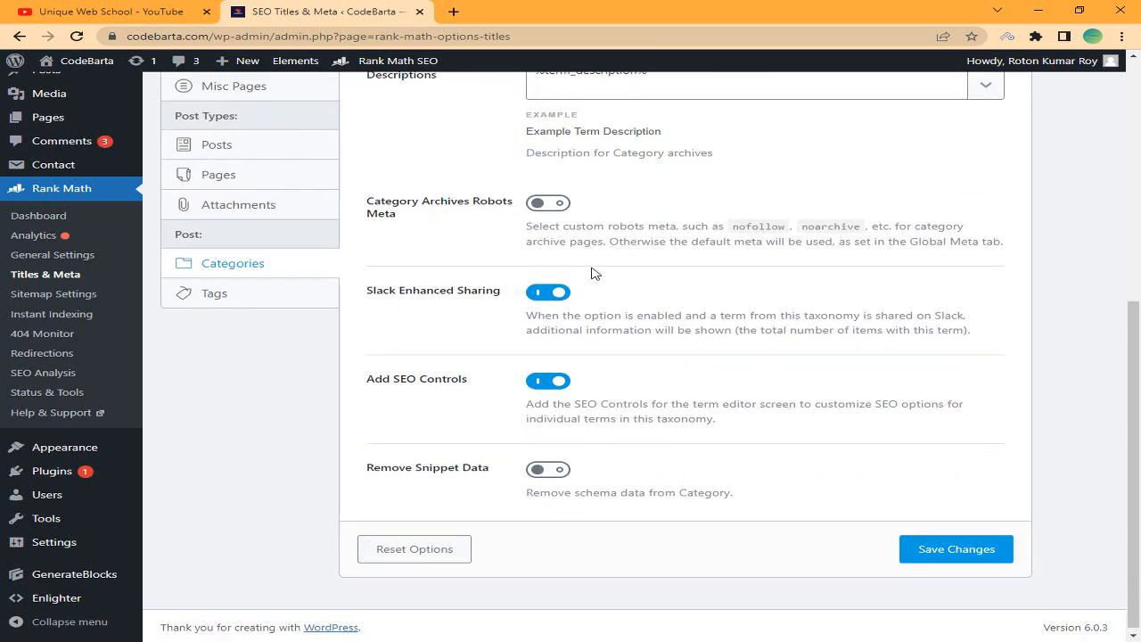
- In the Tags settings of Titles & Meta, set Tag Archives Robots Meta to Index instead of No Index and save the changes
{"action": "left_click", "coordinate": [241, 304]}
{"action": "scroll", "coordinate": [591, 249], "scroll_direction": "up", "scroll_amount": 3}
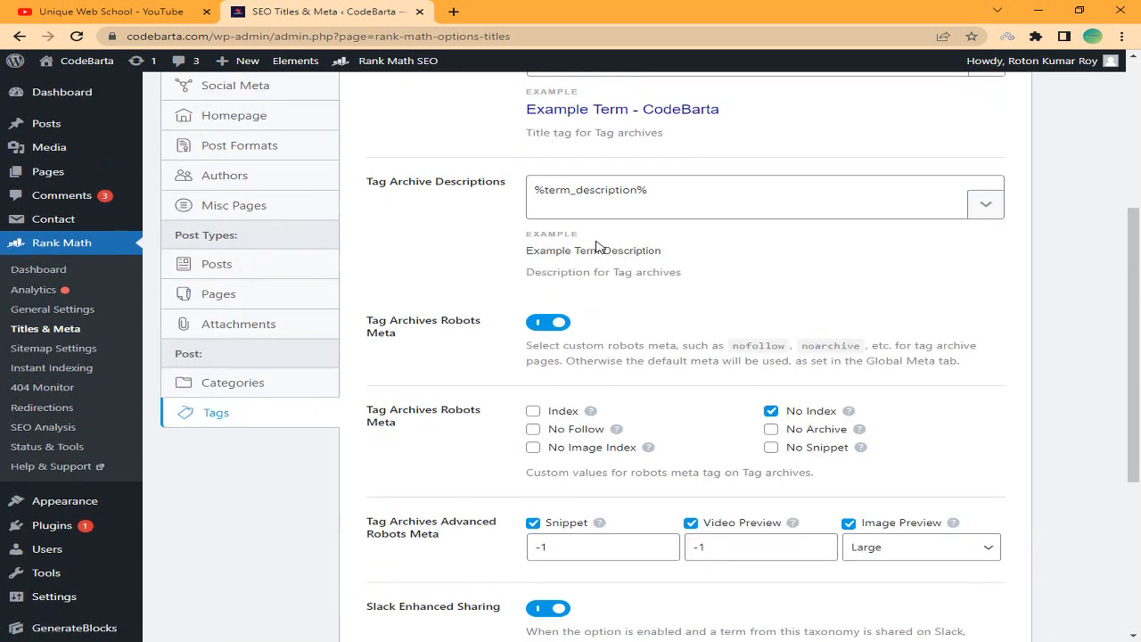
{"action": "scroll", "coordinate": [606, 223], "scroll_direction": "down", "scroll_amount": 1}
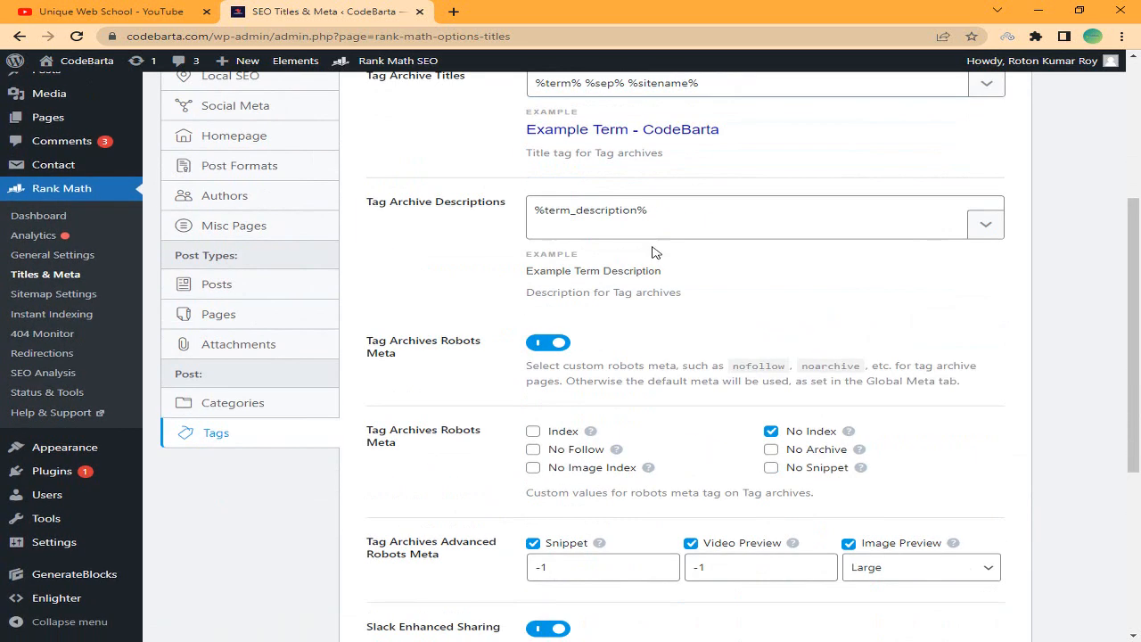
{"action": "scroll", "coordinate": [655, 253], "scroll_direction": "down", "scroll_amount": 2}
{"action": "left_click", "coordinate": [532, 292]}
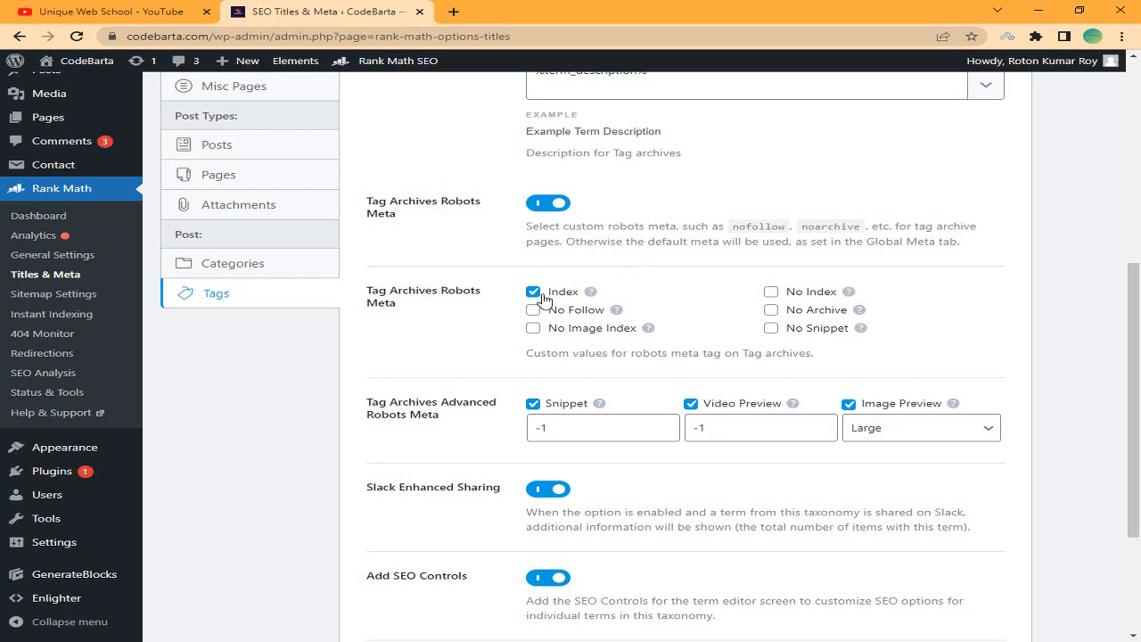
{"action": "scroll", "coordinate": [579, 295], "scroll_direction": "up", "scroll_amount": 2}
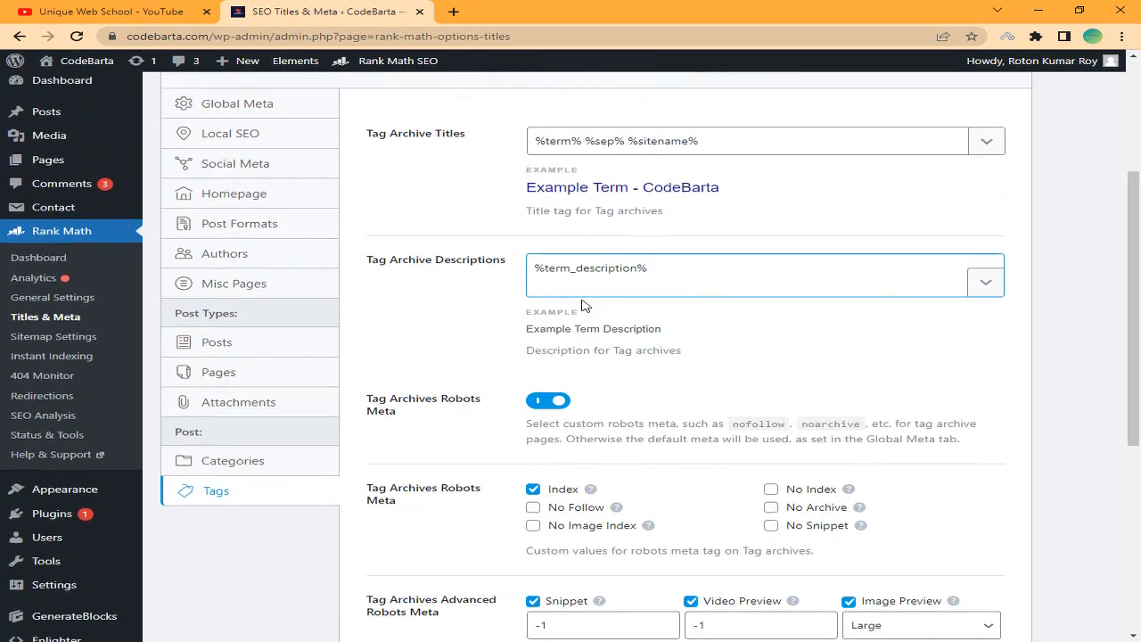
{"action": "scroll", "coordinate": [574, 309], "scroll_direction": "down", "scroll_amount": 5}
{"action": "left_click", "coordinate": [979, 544]}
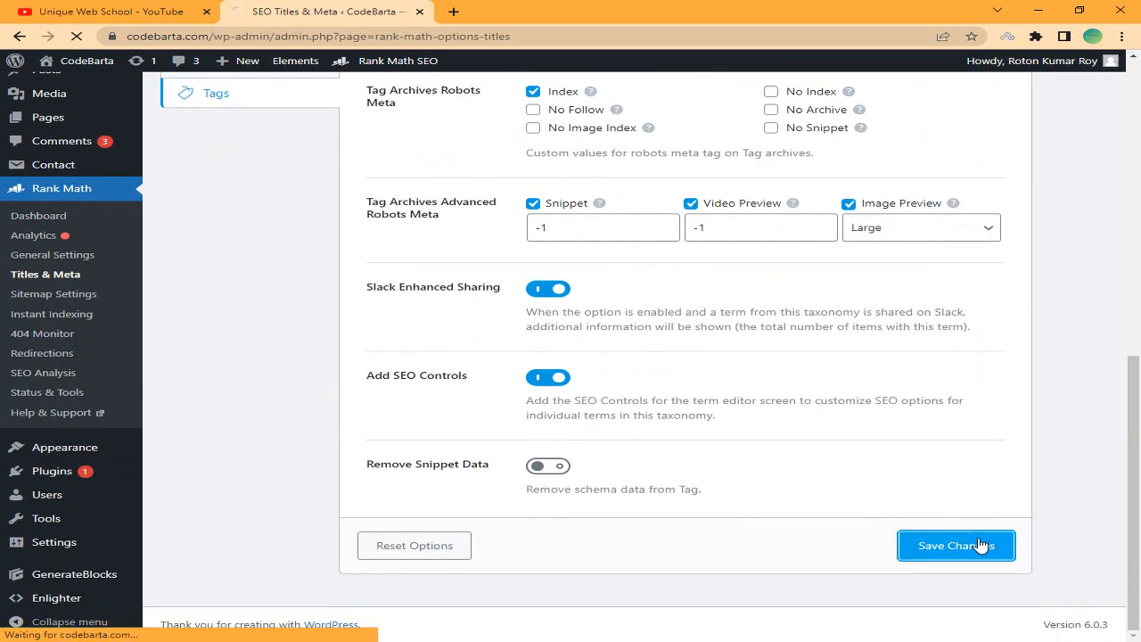
- Open Rank Math's Sitemap Settings and view the sitemap_index.xml page in a new browser tab
{"action": "scroll", "coordinate": [446, 410], "scroll_direction": "up", "scroll_amount": 5}
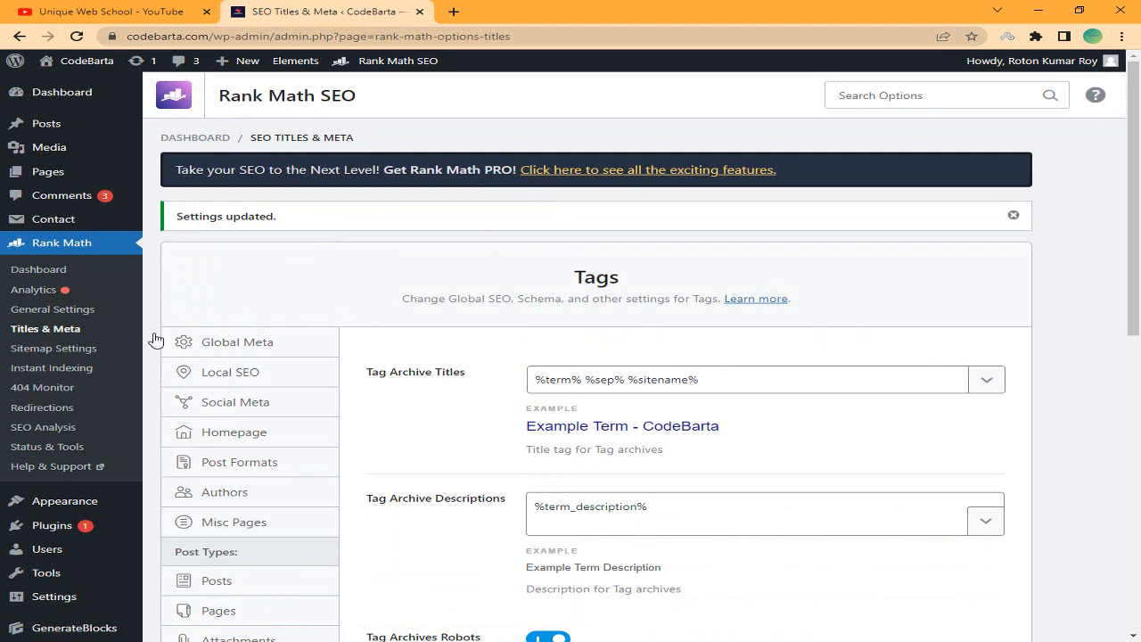
{"action": "left_click", "coordinate": [88, 359]}
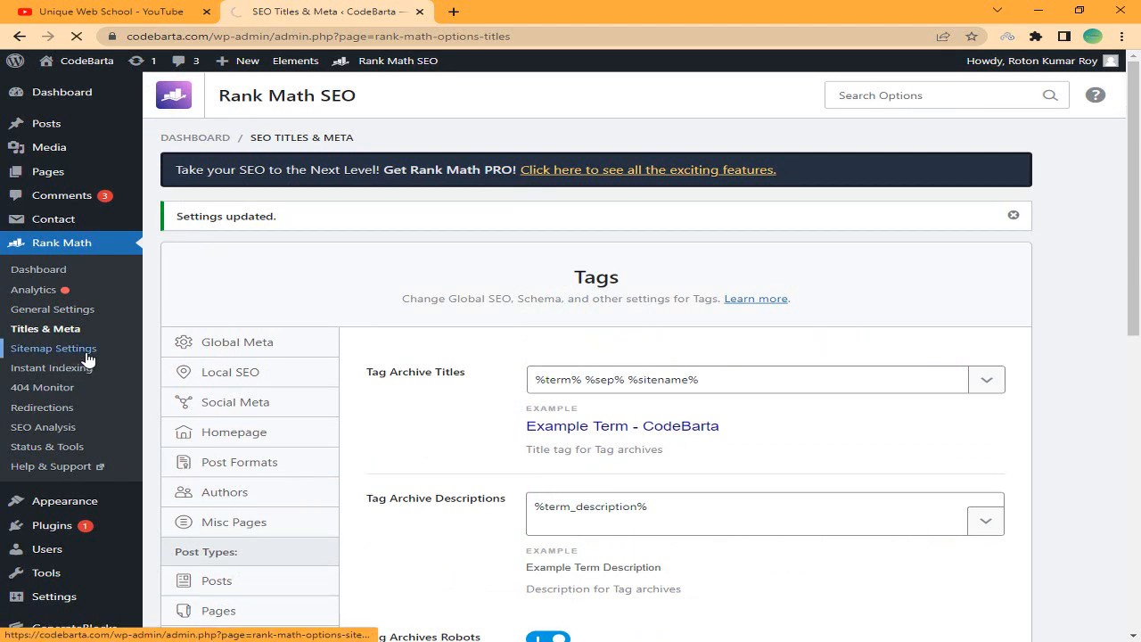
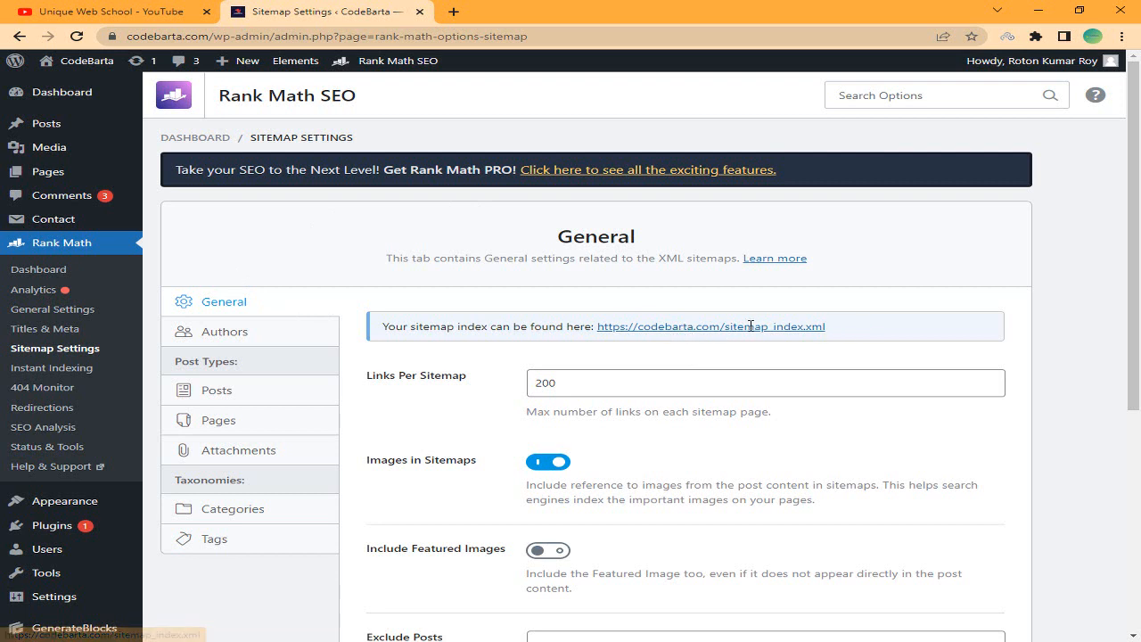
{"action": "left_click_drag", "start_coordinate": [827, 327], "coordinate": [674, 334]}
{"action": "left_click", "coordinate": [703, 347]}
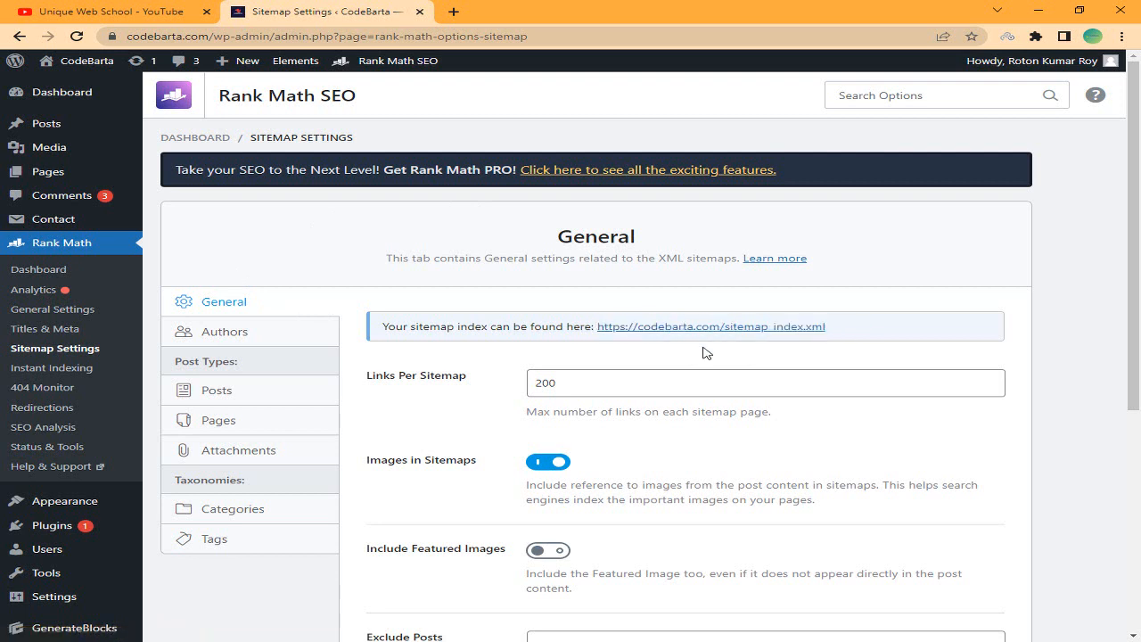
{"action": "right_click", "coordinate": [693, 331]}
{"action": "left_click", "coordinate": [727, 346]}
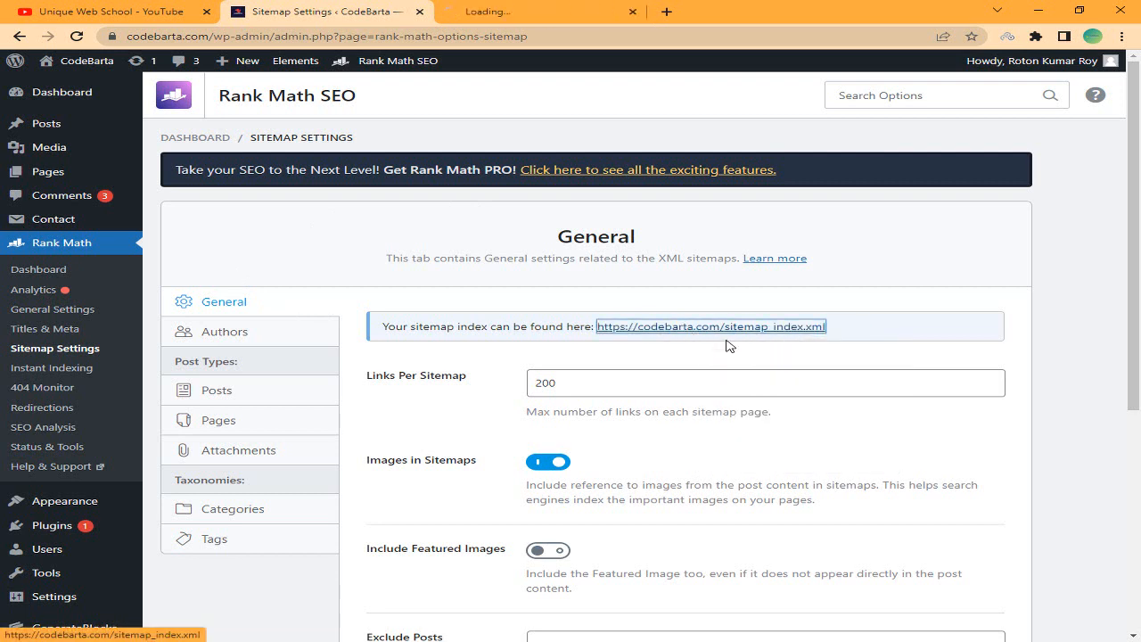
{"action": "left_click", "coordinate": [515, 7]}
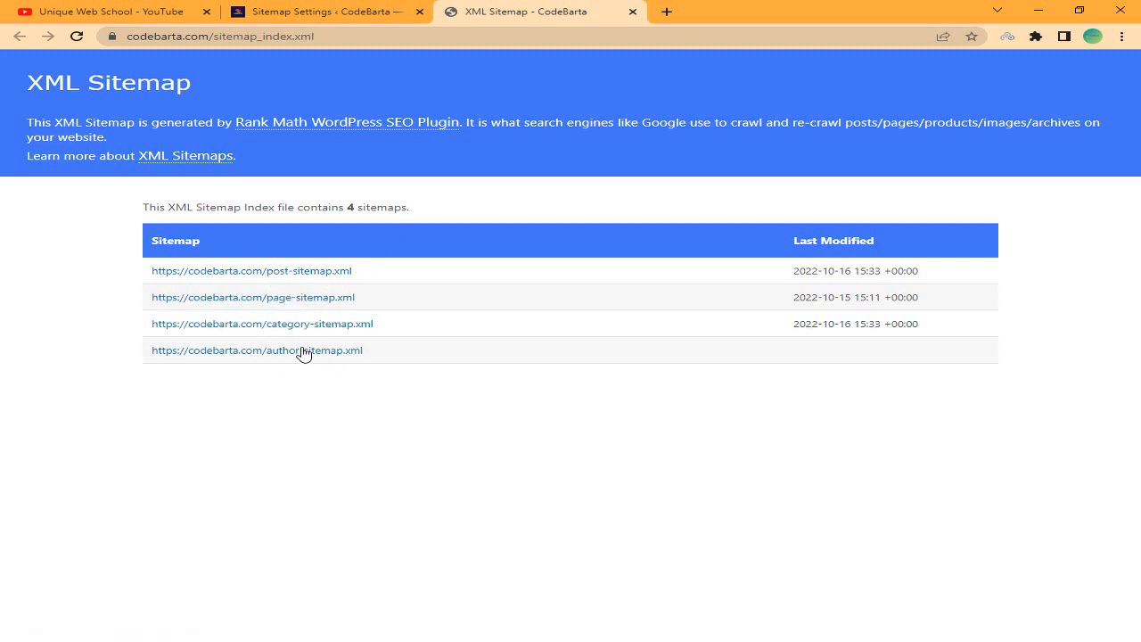
- In the General sitemap settings, enable Include Featured Images and leave Exclude Posts empty
{"action": "left_click", "coordinate": [363, 7]}
{"action": "scroll", "coordinate": [919, 297], "scroll_direction": "down", "scroll_amount": 2}
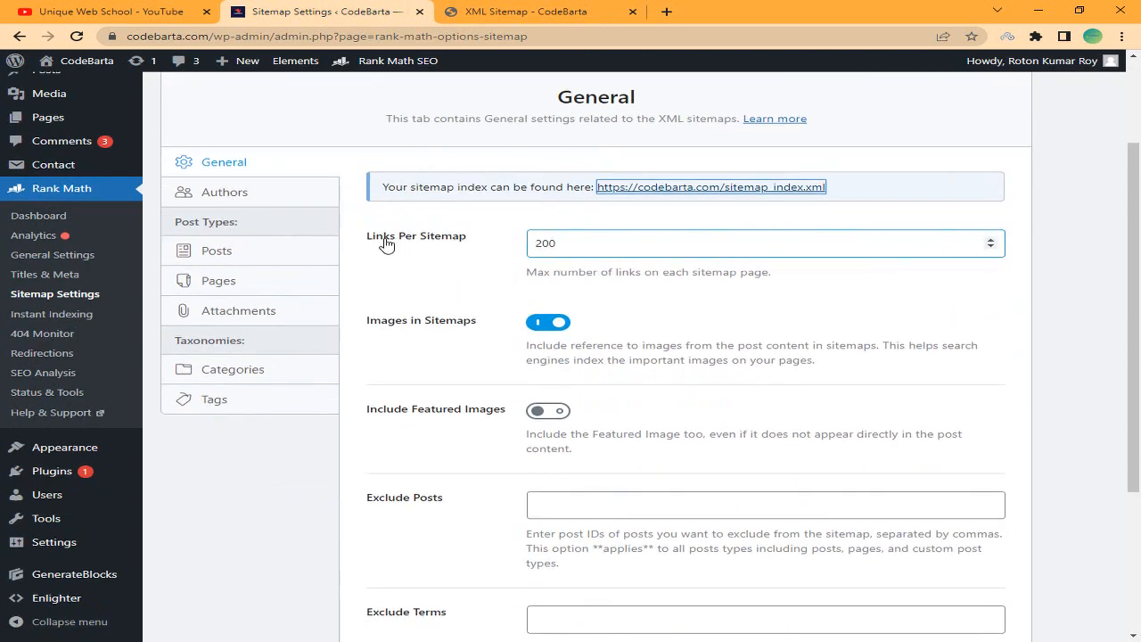
{"action": "left_click", "coordinate": [602, 241]}
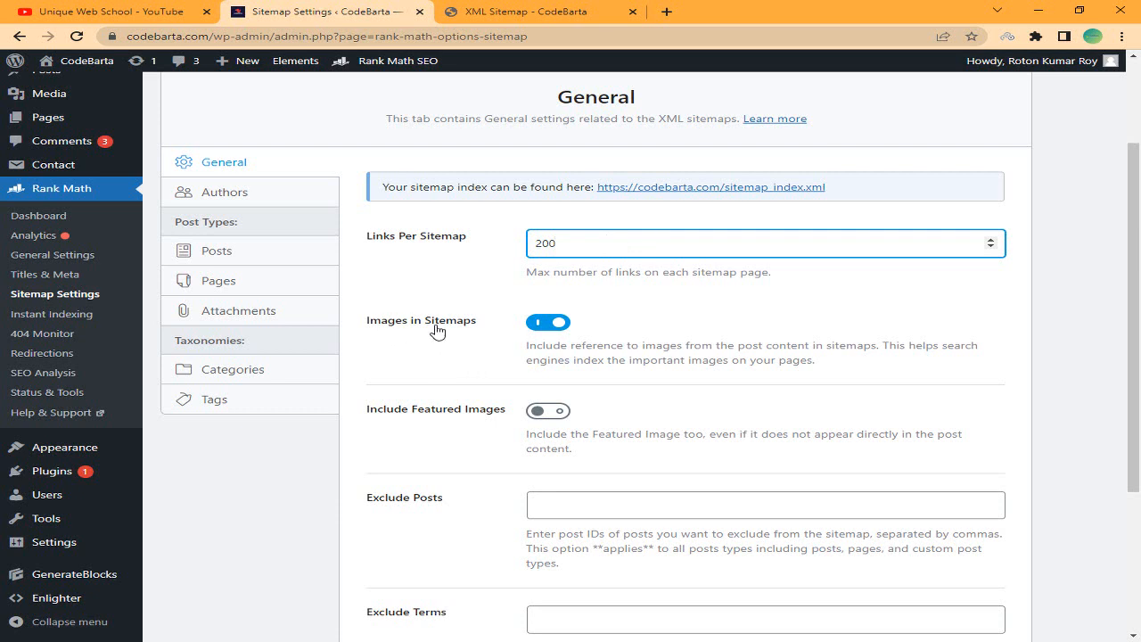
{"action": "scroll", "coordinate": [599, 338], "scroll_direction": "down", "scroll_amount": 1}
{"action": "scroll", "coordinate": [601, 337], "scroll_direction": "down", "scroll_amount": 1}
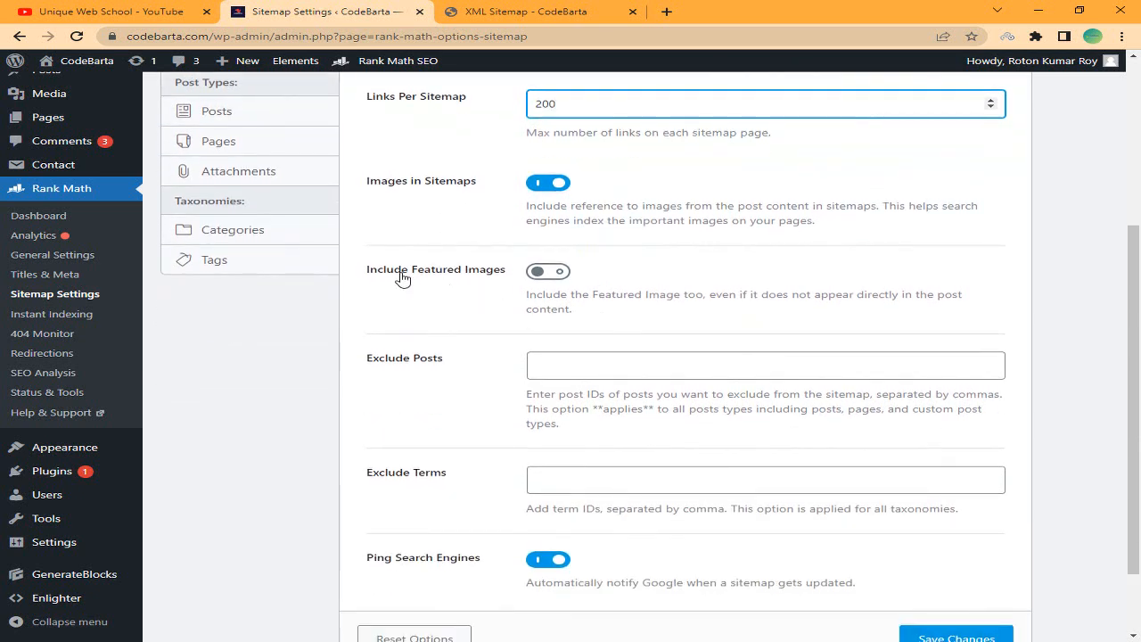
{"action": "left_click", "coordinate": [564, 279]}
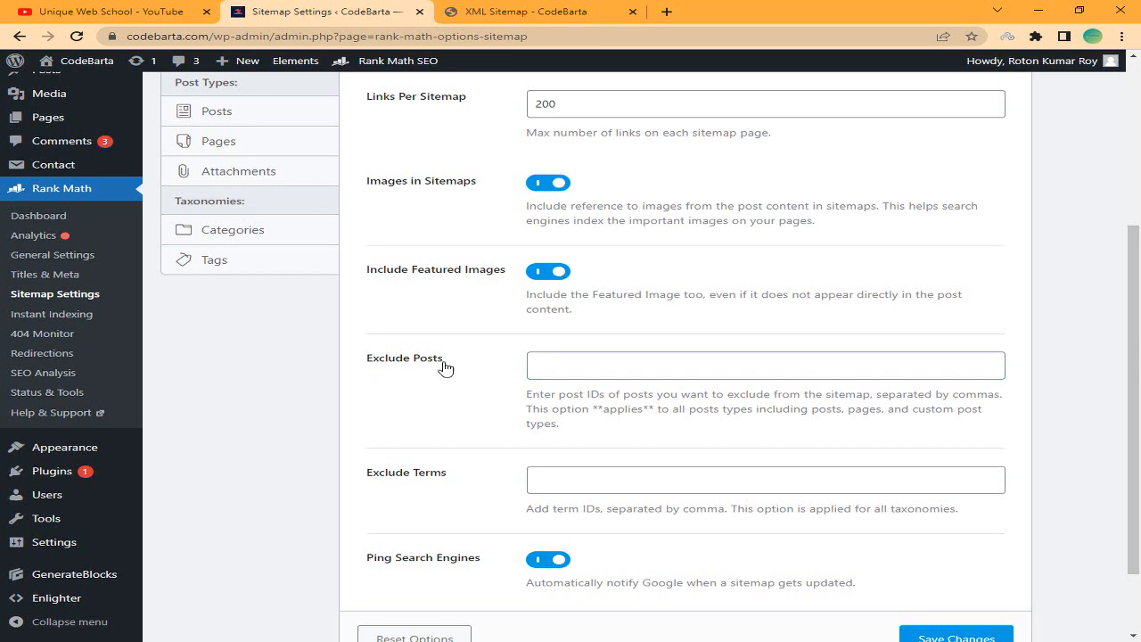
{"action": "left_click", "coordinate": [597, 372]}
{"action": "scroll", "coordinate": [597, 371], "scroll_direction": "down", "scroll_amount": 1}
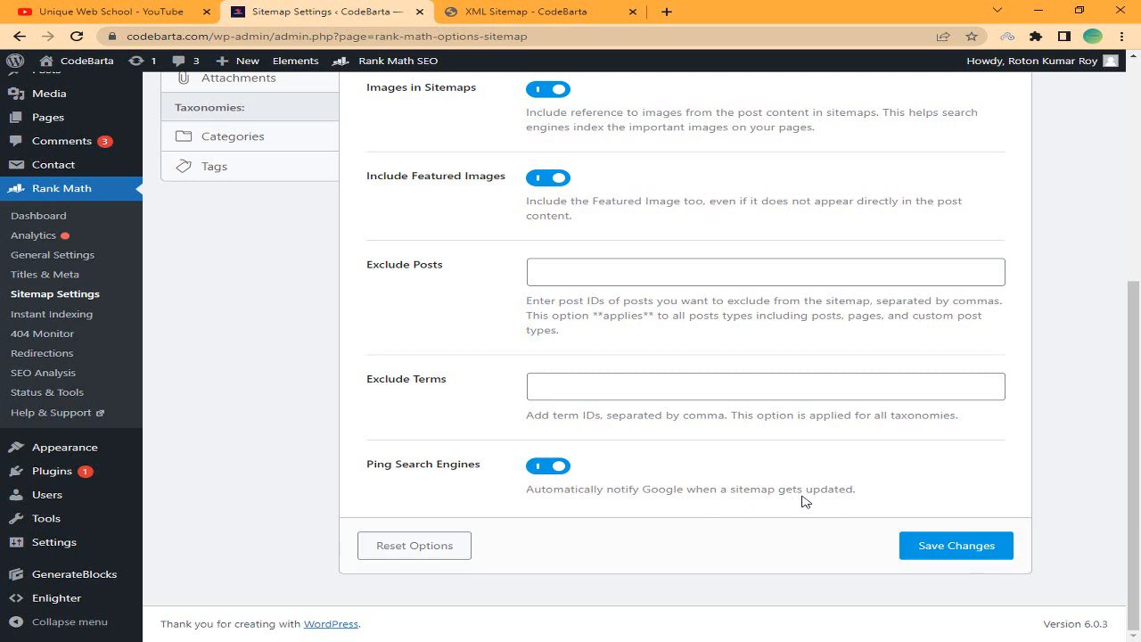
- Review the sitemap settings for Authors, Posts, Pages, Attachments and Categories, checking which types are included in the sitemap
{"action": "scroll", "coordinate": [388, 325], "scroll_direction": "up", "scroll_amount": 5}
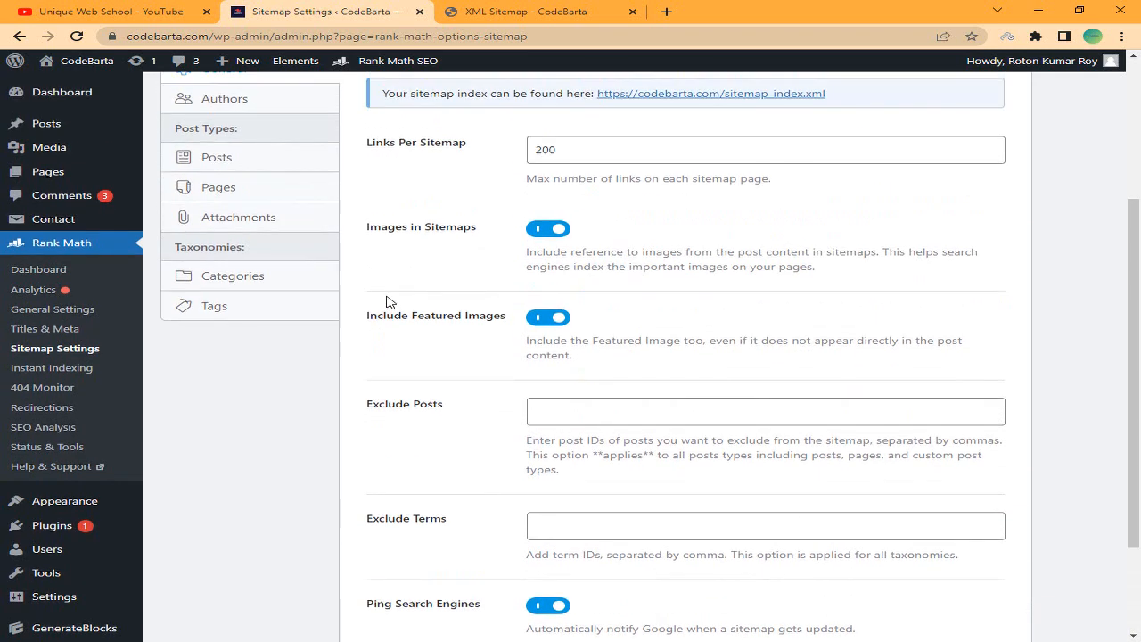
{"action": "left_click", "coordinate": [265, 239]}
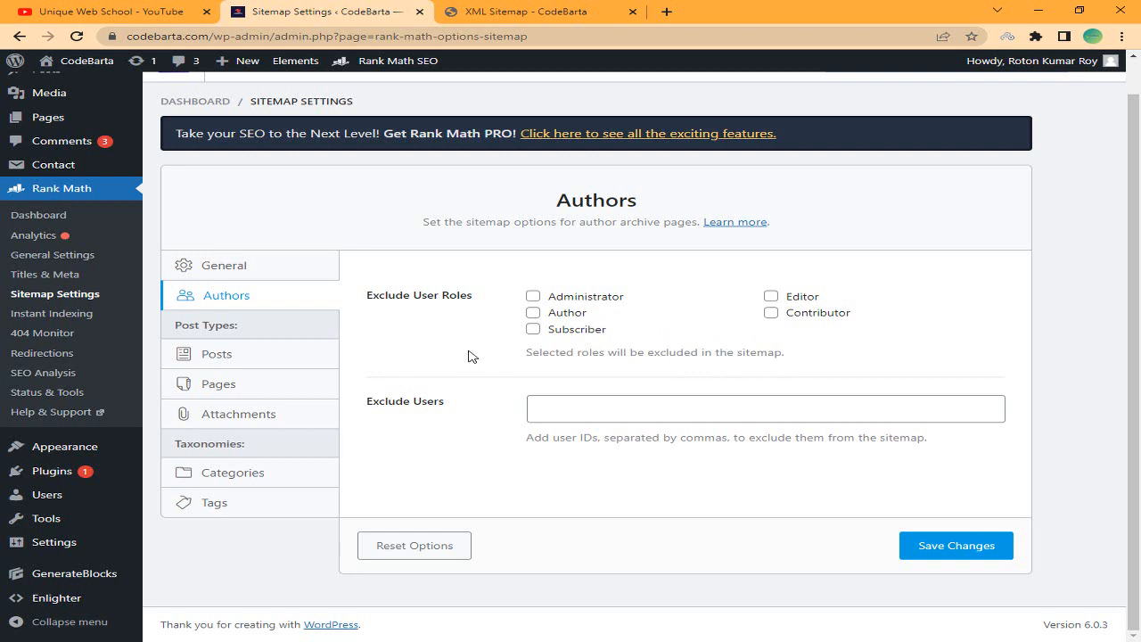
{"action": "left_click", "coordinate": [260, 354]}
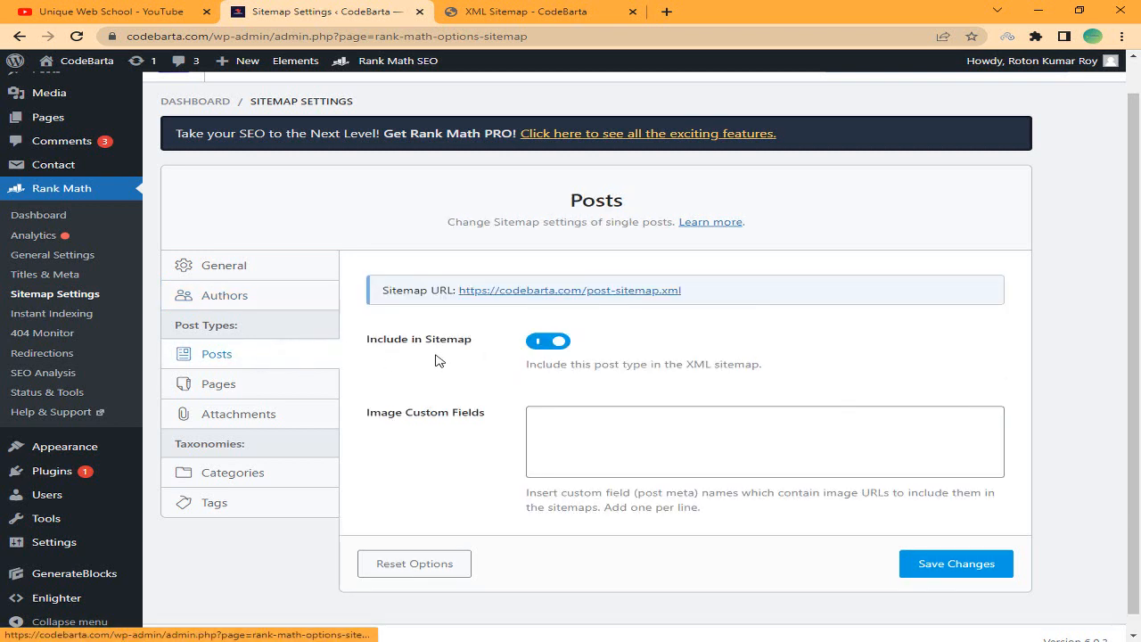
{"action": "left_click_drag", "start_coordinate": [385, 343], "coordinate": [457, 342]}
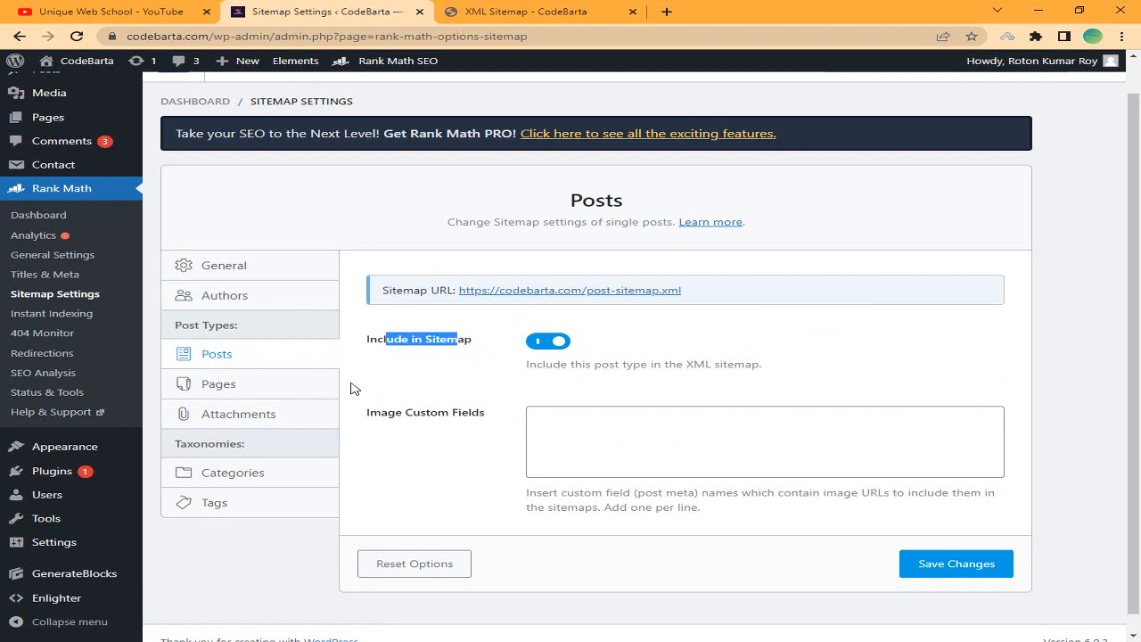
{"action": "left_click", "coordinate": [239, 383]}
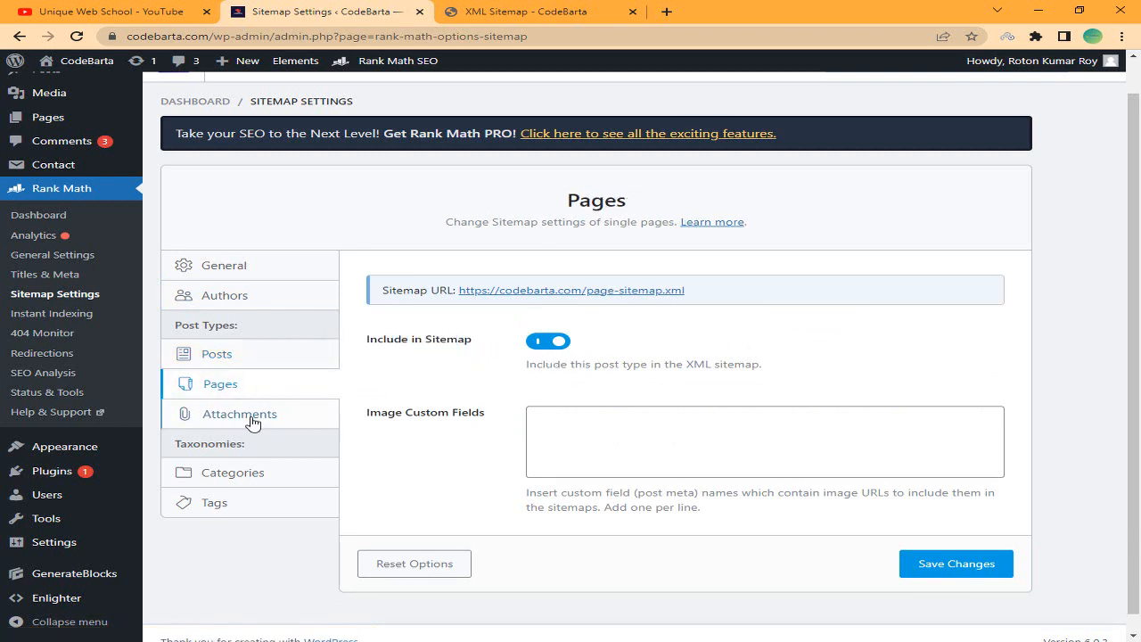
{"action": "left_click", "coordinate": [252, 415]}
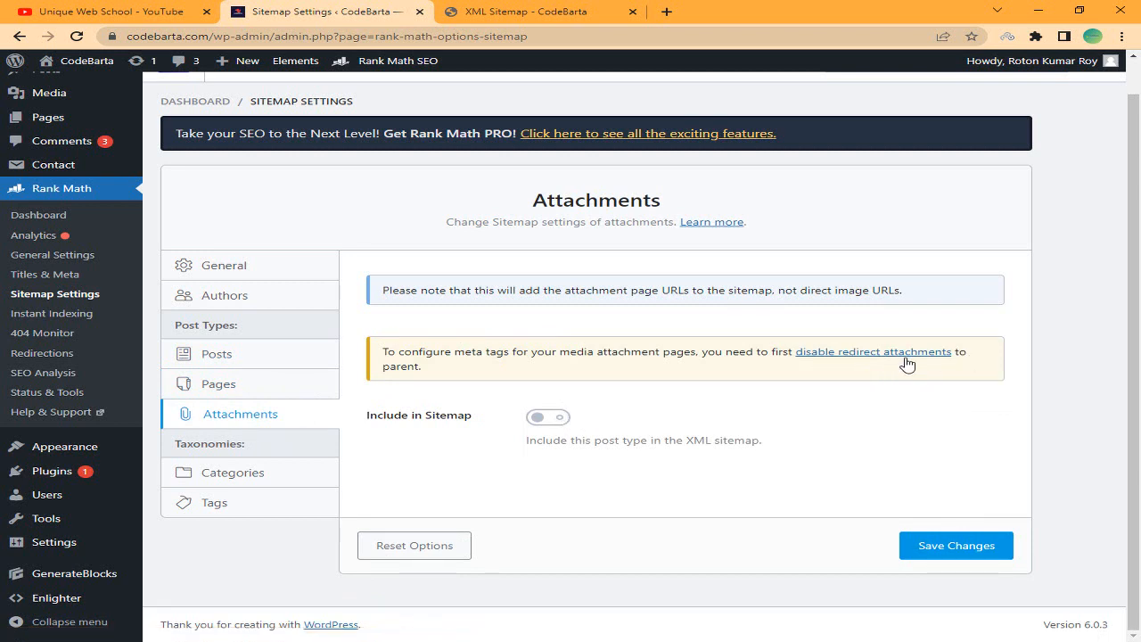
{"action": "left_click", "coordinate": [301, 481]}
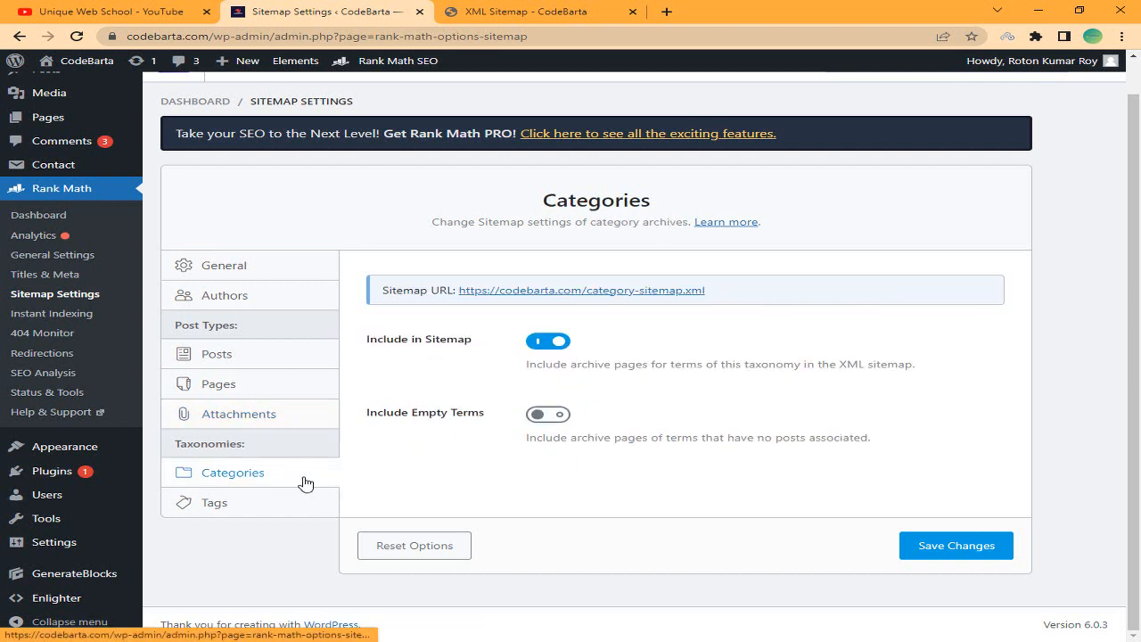
- Enable Include in Sitemap for Tags and save the sitemap settings
{"action": "left_click", "coordinate": [221, 505]}
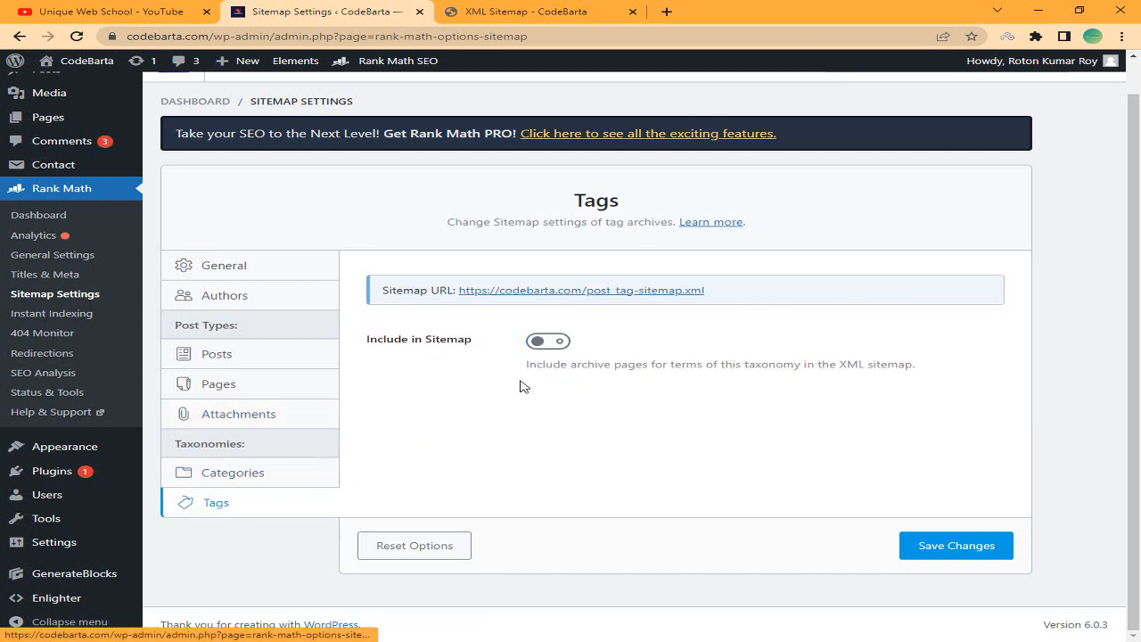
{"action": "left_click", "coordinate": [559, 351]}
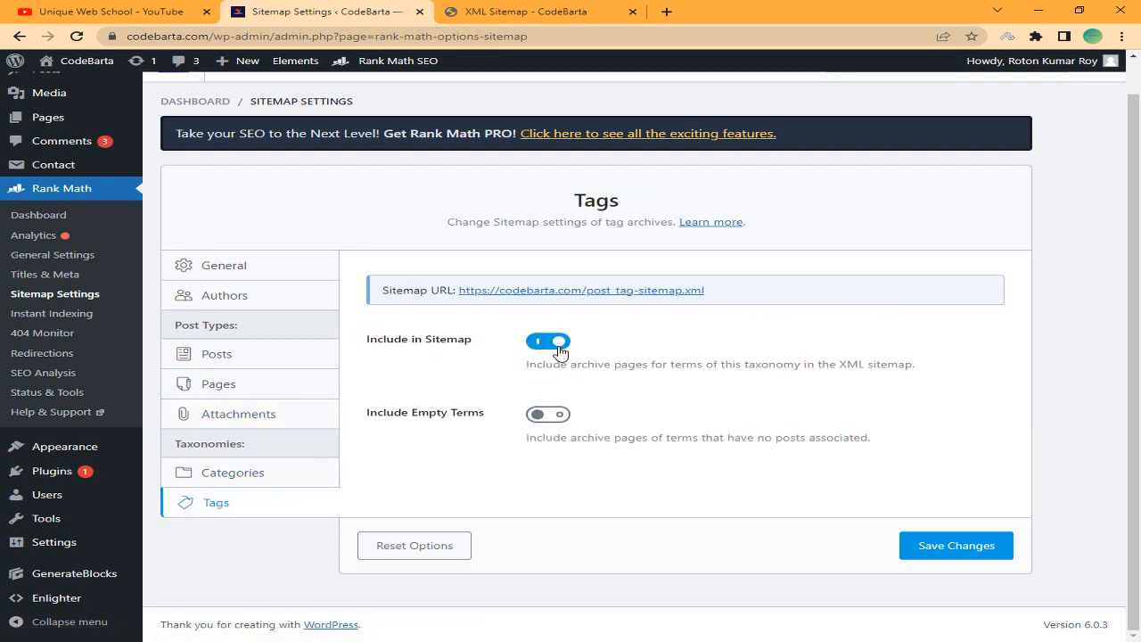
{"action": "left_click", "coordinate": [969, 549]}
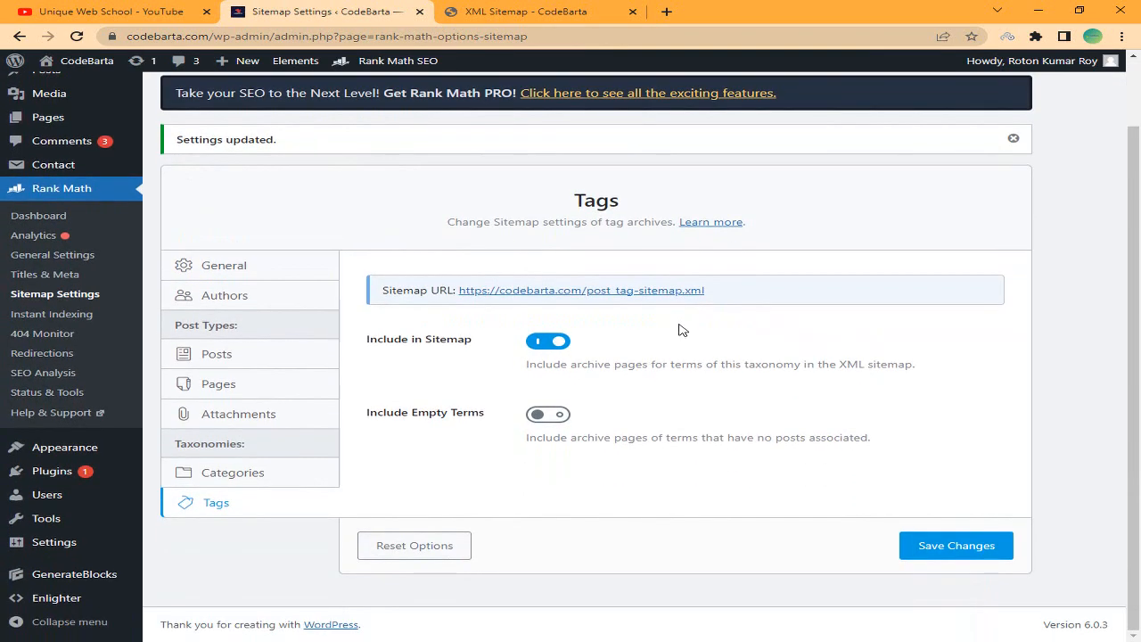
- Open post_tag-sitemap.xml in a new browser tab, look through its tag URLs and close that tab
{"action": "right_click", "coordinate": [599, 294]}
{"action": "left_click", "coordinate": [660, 305]}
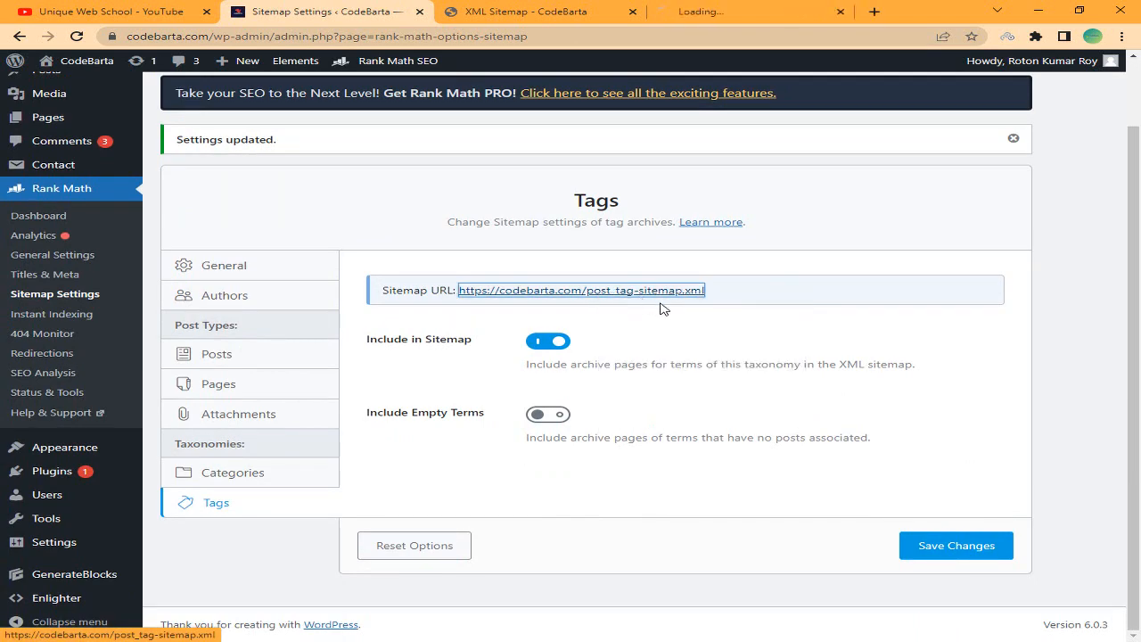
{"action": "left_click", "coordinate": [724, 14]}
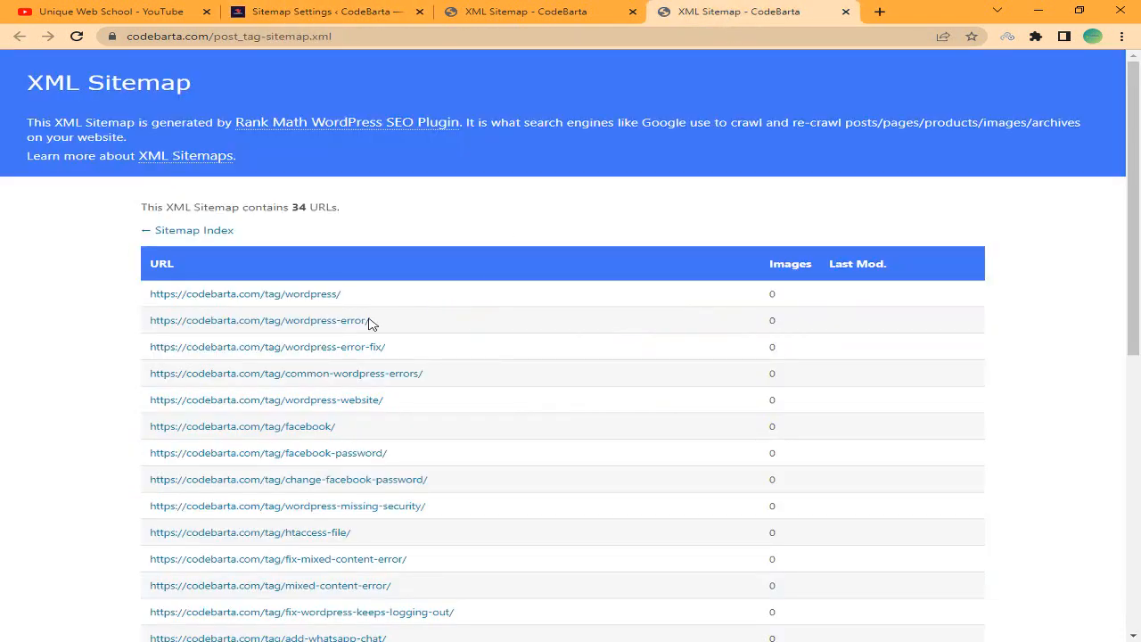
{"action": "scroll", "coordinate": [533, 257], "scroll_direction": "down", "scroll_amount": 5}
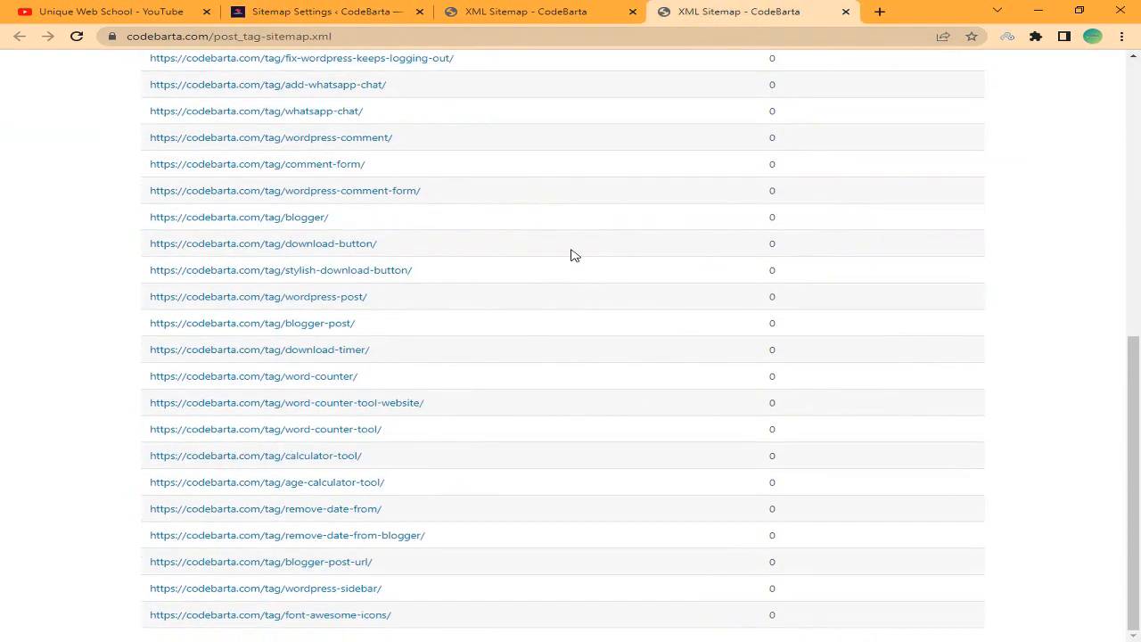
{"action": "left_click", "coordinate": [846, 12]}
- Reload the XML sitemap index and check that it lists the tag sitemap
{"action": "left_click", "coordinate": [76, 36]}
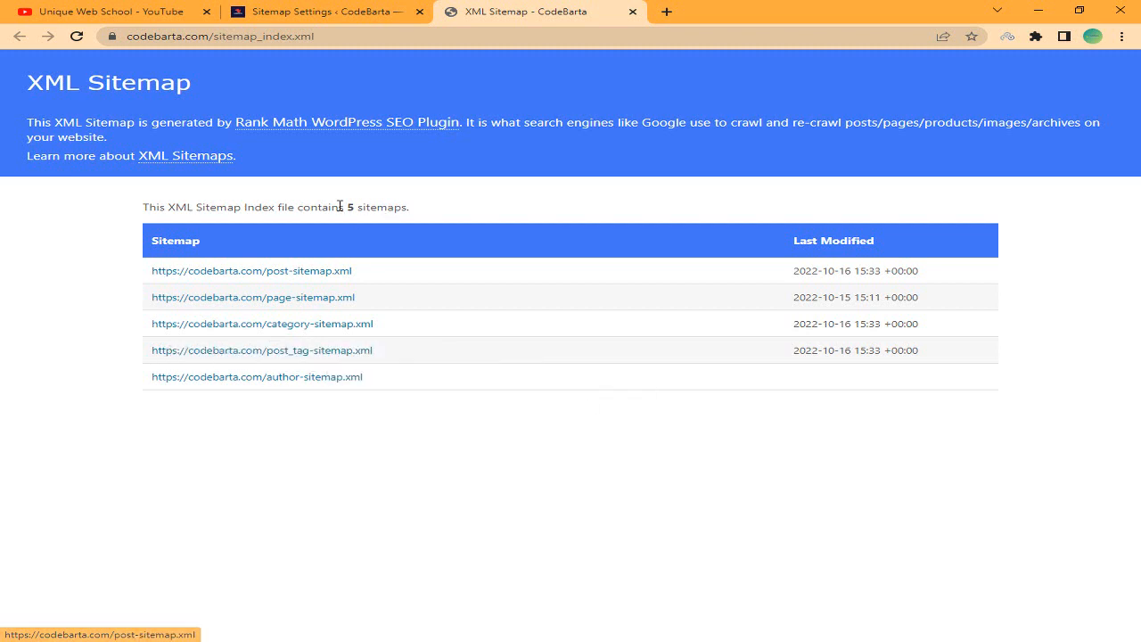
{"action": "left_click_drag", "start_coordinate": [344, 206], "coordinate": [430, 214]}
{"action": "left_click", "coordinate": [470, 215]}
- Return to the WordPress admin, open Rank Math's Instant Indexing page and activate the Submit URLs text box
{"action": "left_click", "coordinate": [341, 11]}
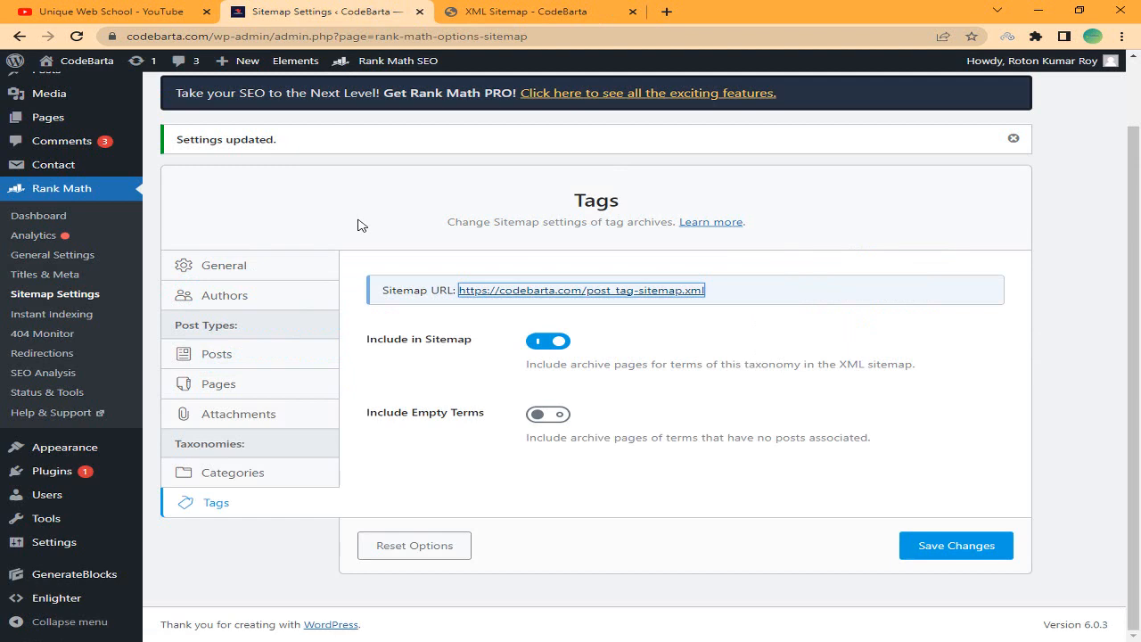
{"action": "left_click", "coordinate": [81, 323]}
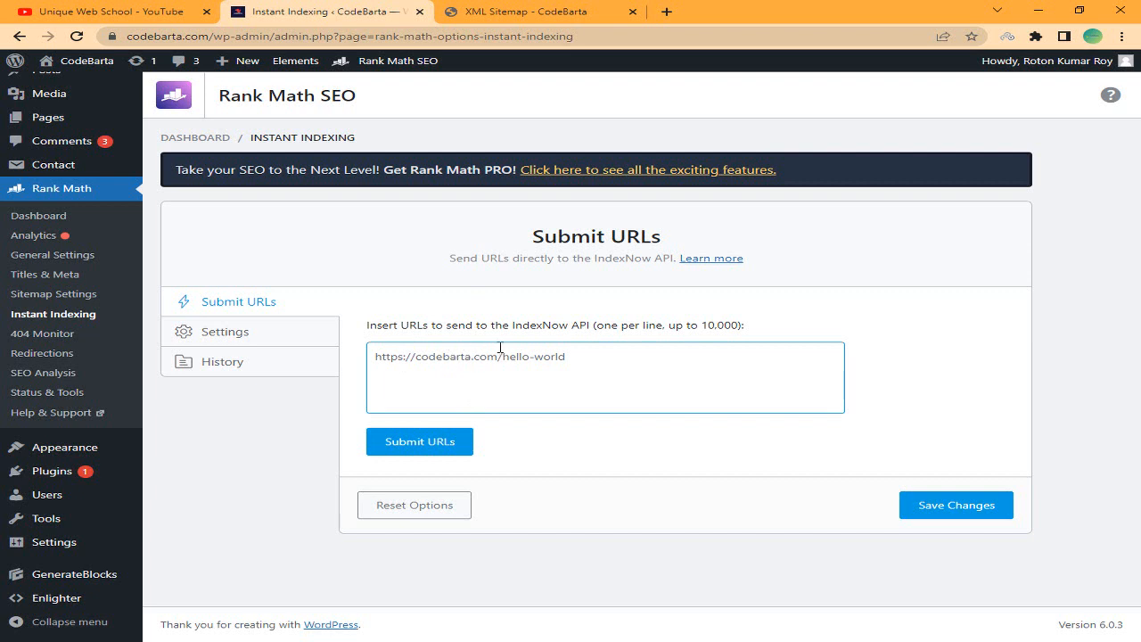
{"action": "left_click", "coordinate": [533, 358]}
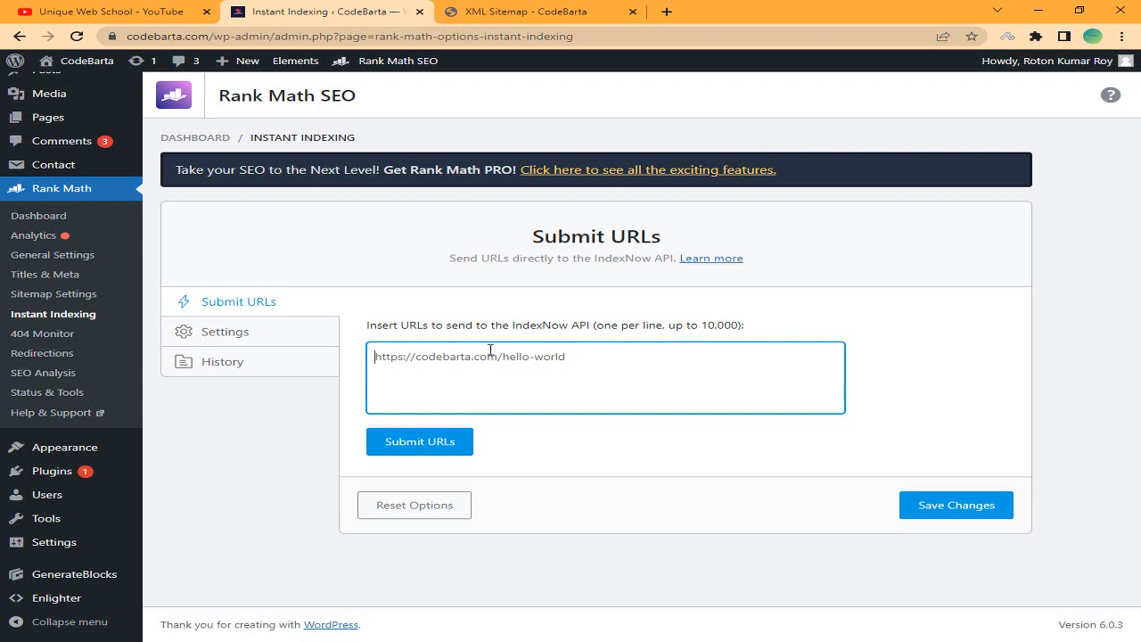
- Open the CodeBarta homepage in a new browser tab and close the XML Sitemap tab
{"action": "right_click", "coordinate": [97, 63]}
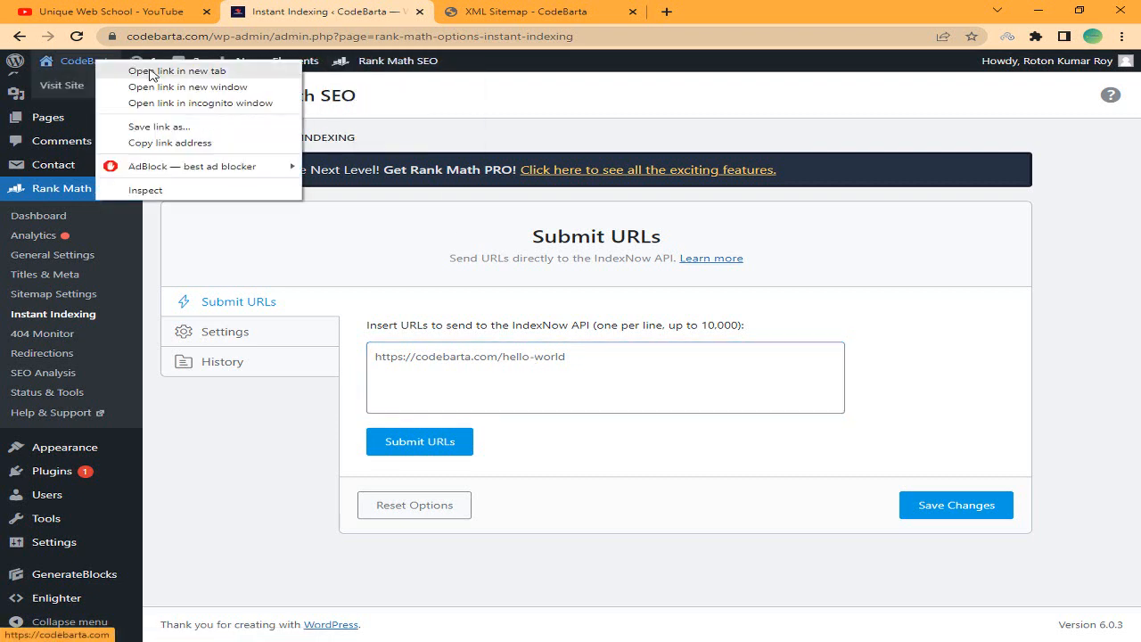
{"action": "left_click", "coordinate": [176, 70]}
{"action": "left_click", "coordinate": [730, 12]}
{"action": "left_click", "coordinate": [570, 12]}
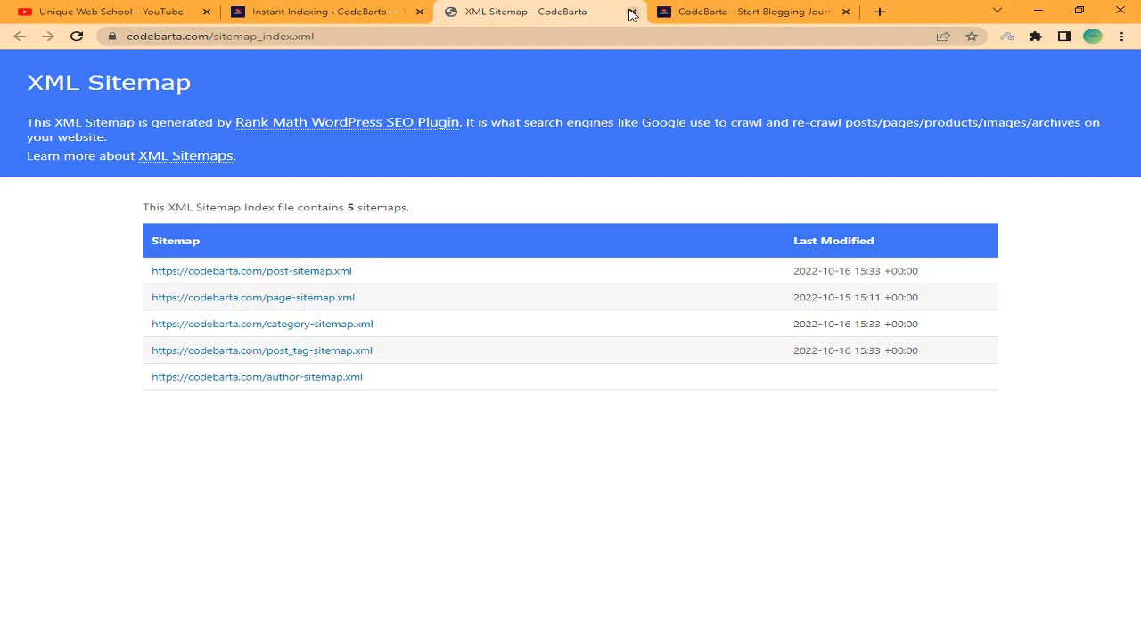
{"action": "left_click", "coordinate": [632, 11]}
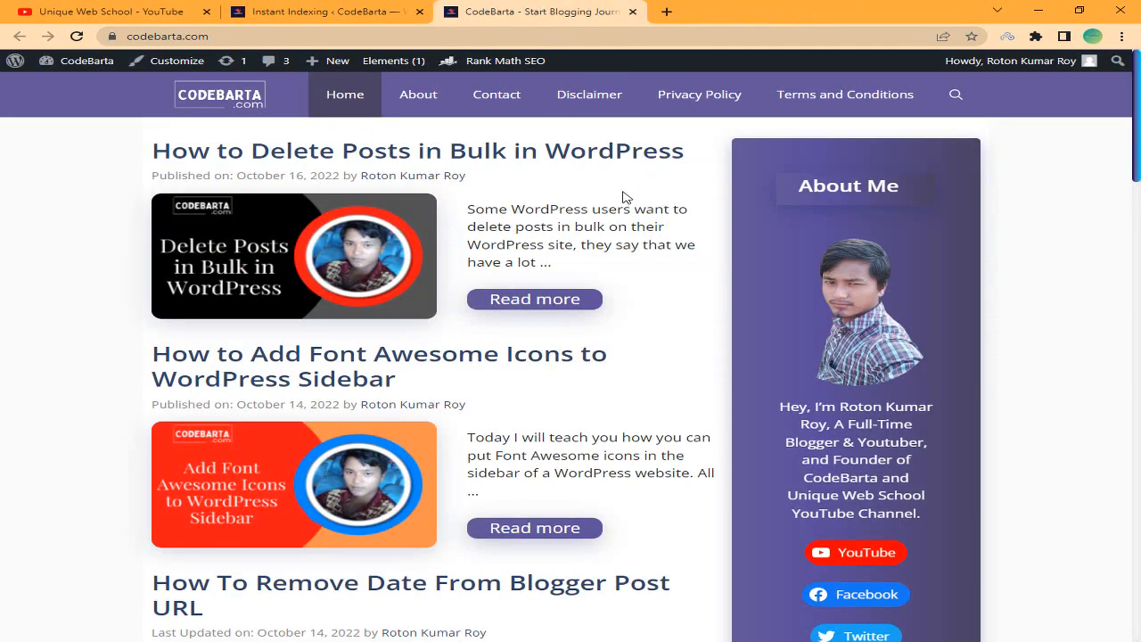
- Look through the homepage posts and copy the link address of "How to Create a Stylish Download Button Blogger and WordPress"
{"action": "scroll", "coordinate": [544, 183], "scroll_direction": "down", "scroll_amount": 15}
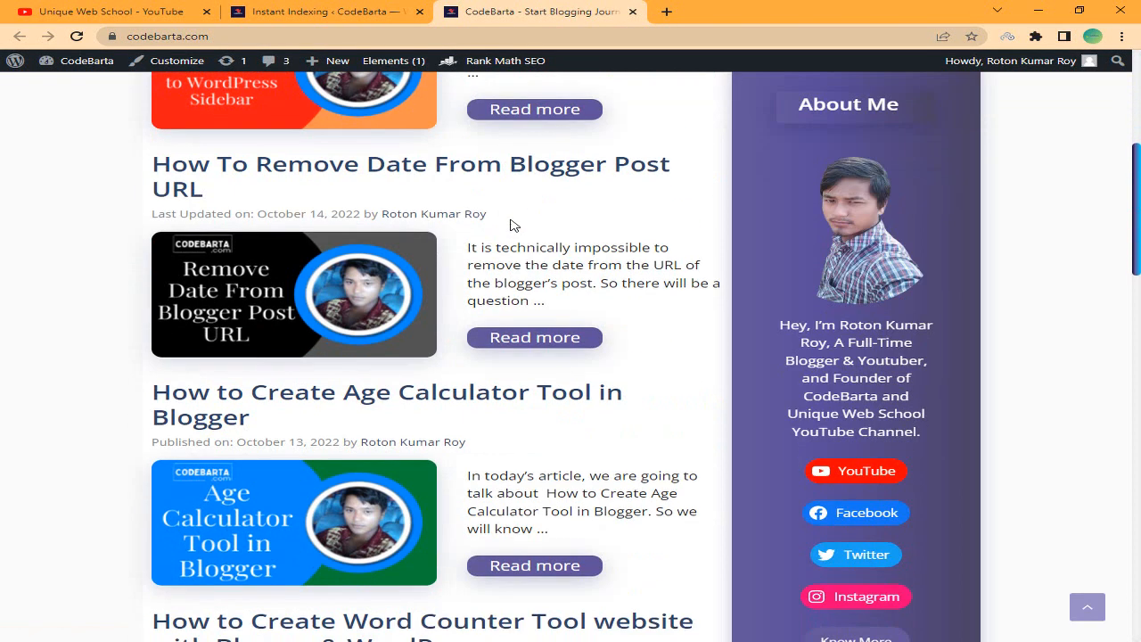
{"action": "scroll", "coordinate": [500, 248], "scroll_direction": "down", "scroll_amount": 4}
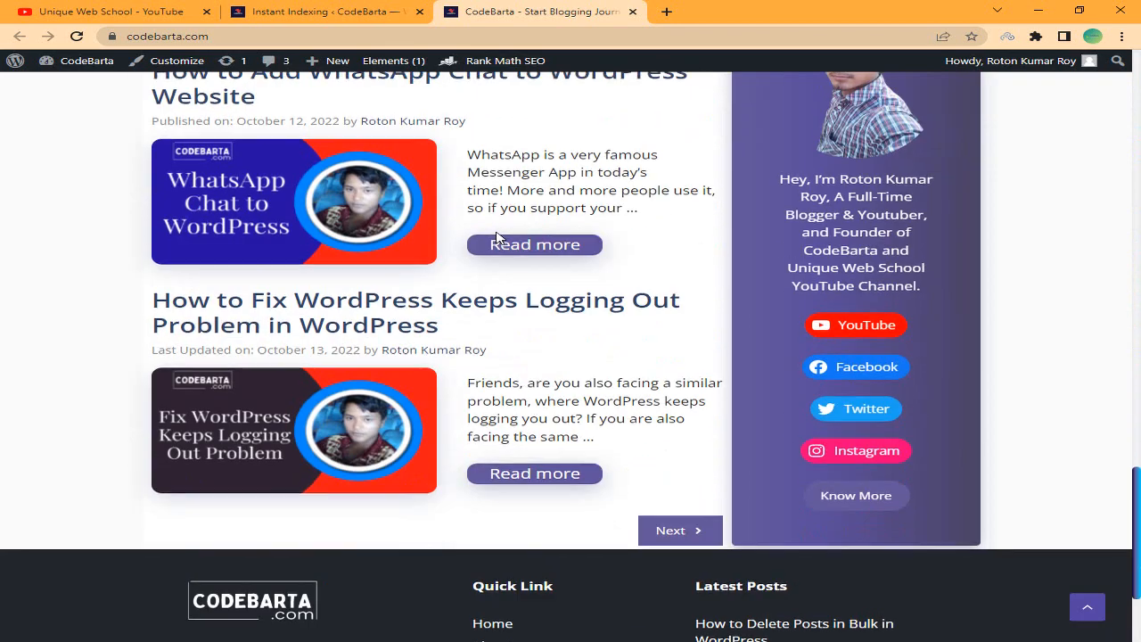
{"action": "scroll", "coordinate": [509, 192], "scroll_direction": "up", "scroll_amount": 5}
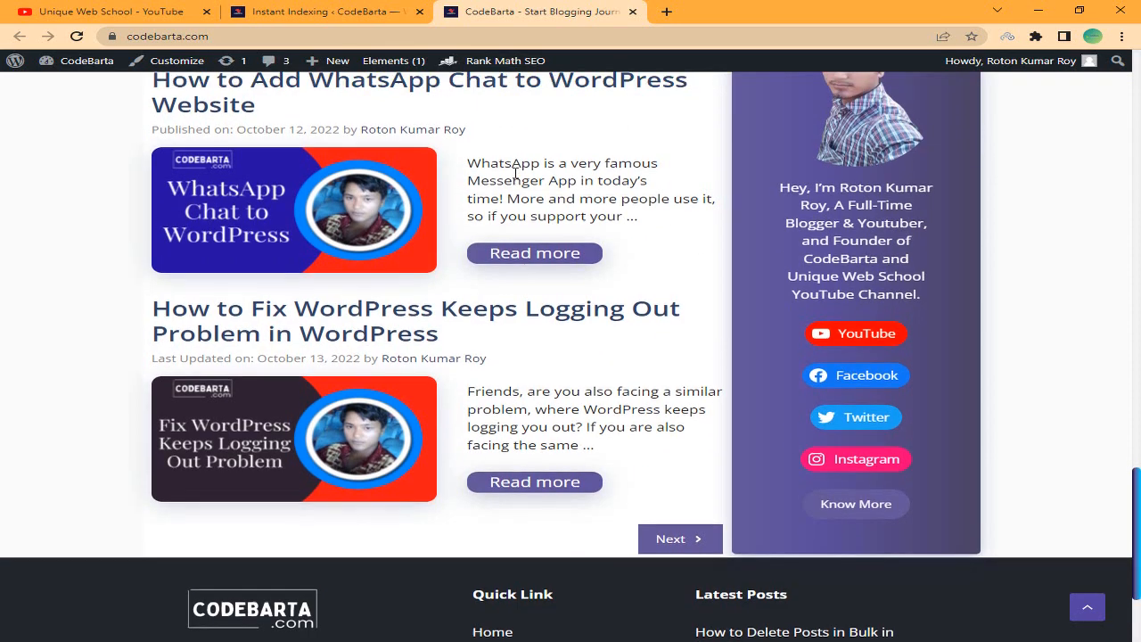
{"action": "scroll", "coordinate": [514, 181], "scroll_direction": "up", "scroll_amount": 2}
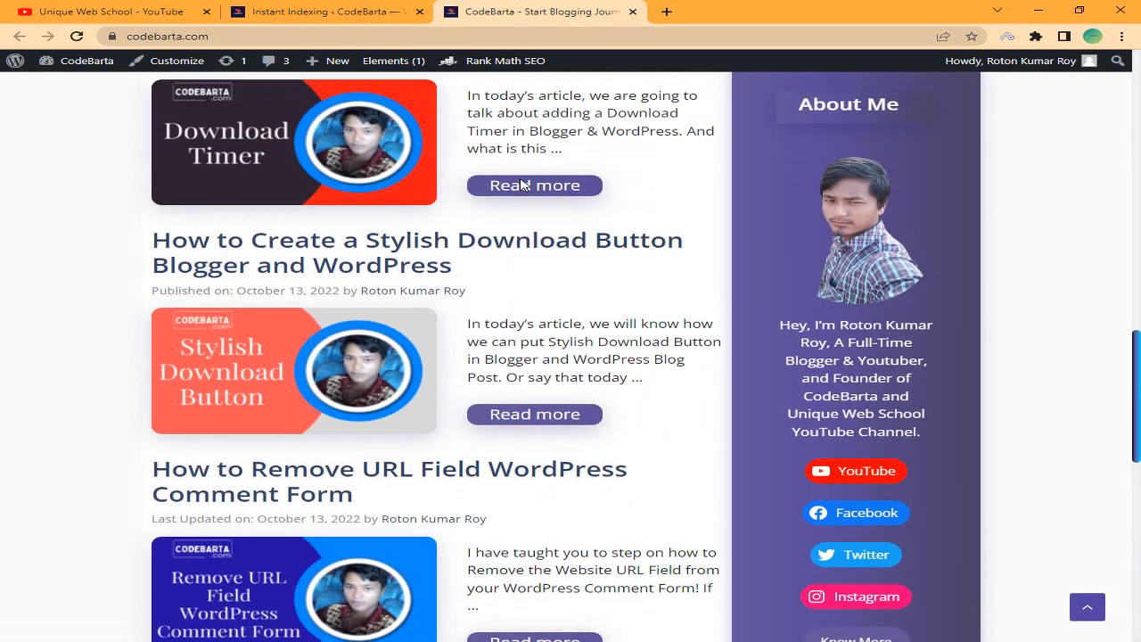
{"action": "right_click", "coordinate": [504, 246]}
{"action": "left_click", "coordinate": [586, 327]}
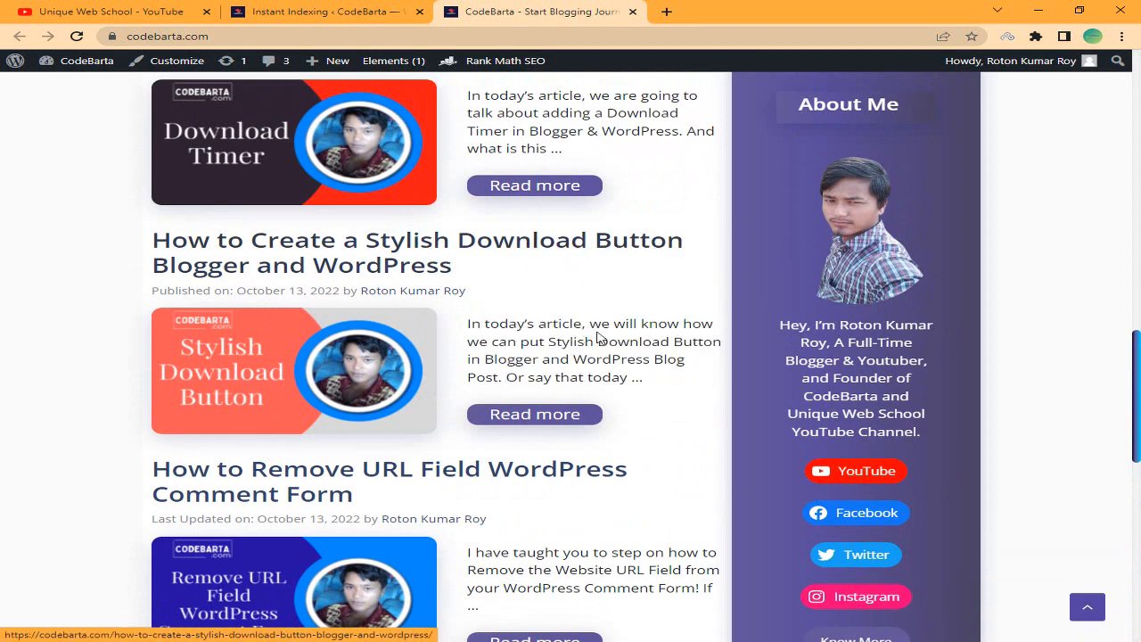
- Return to the Instant Indexing page and paste the copied post URL into the Submit URLs text box
{"action": "left_click", "coordinate": [345, 10]}
{"action": "triple_click", "coordinate": [471, 356]}
{"action": "right_click", "coordinate": [471, 357]}
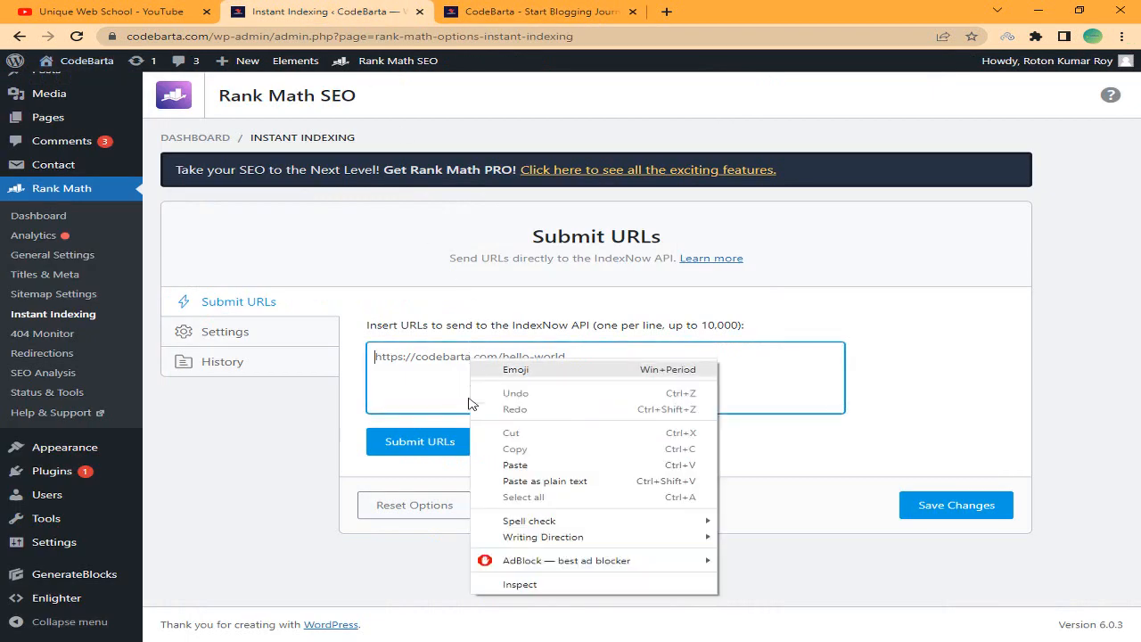
{"action": "left_click", "coordinate": [543, 466]}
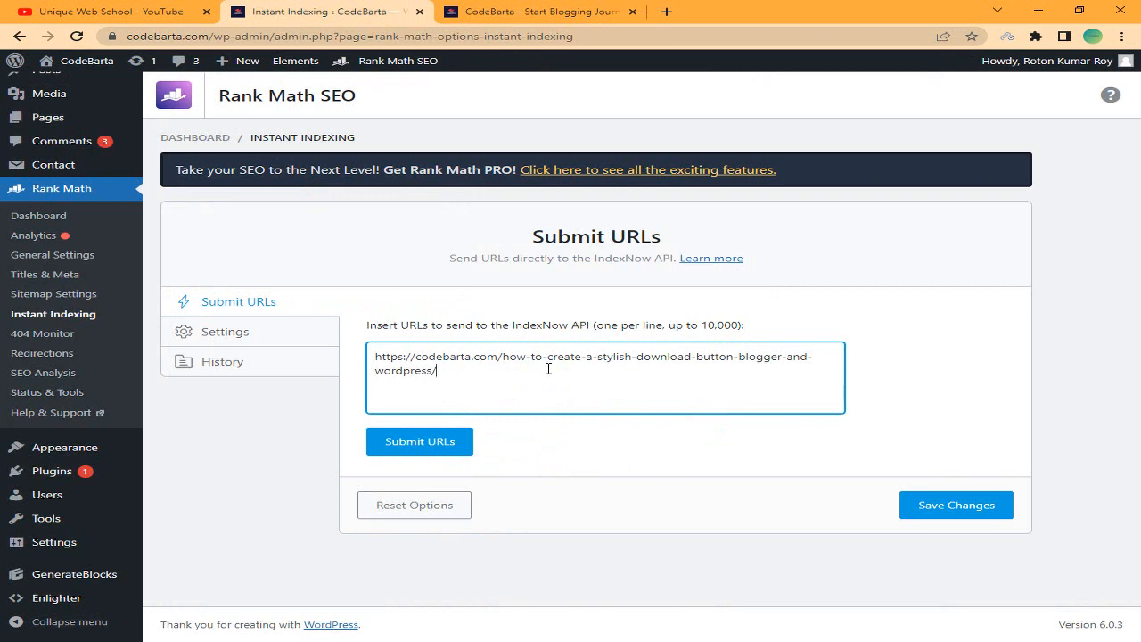
- Paste the same post URL on two more separate lines and clear all the URLs from the text box
{"action": "key", "text": "Return"}
{"action": "right_click", "coordinate": [501, 389]}
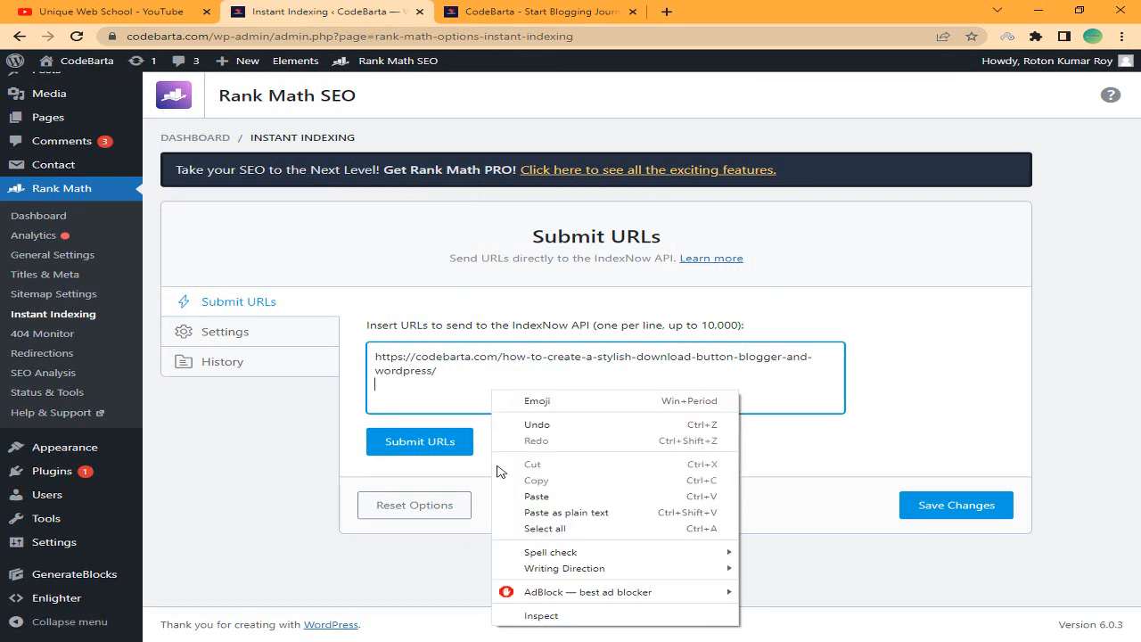
{"action": "left_click", "coordinate": [559, 501]}
{"action": "key", "text": "Return"}
{"action": "right_click", "coordinate": [465, 406]}
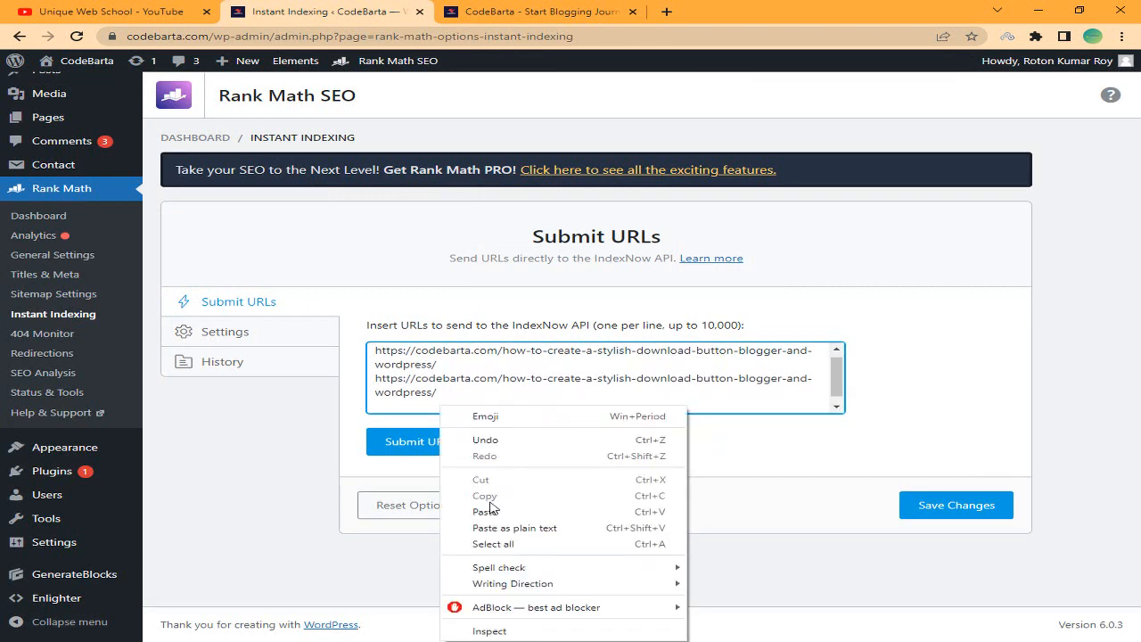
{"action": "left_click", "coordinate": [486, 437]}
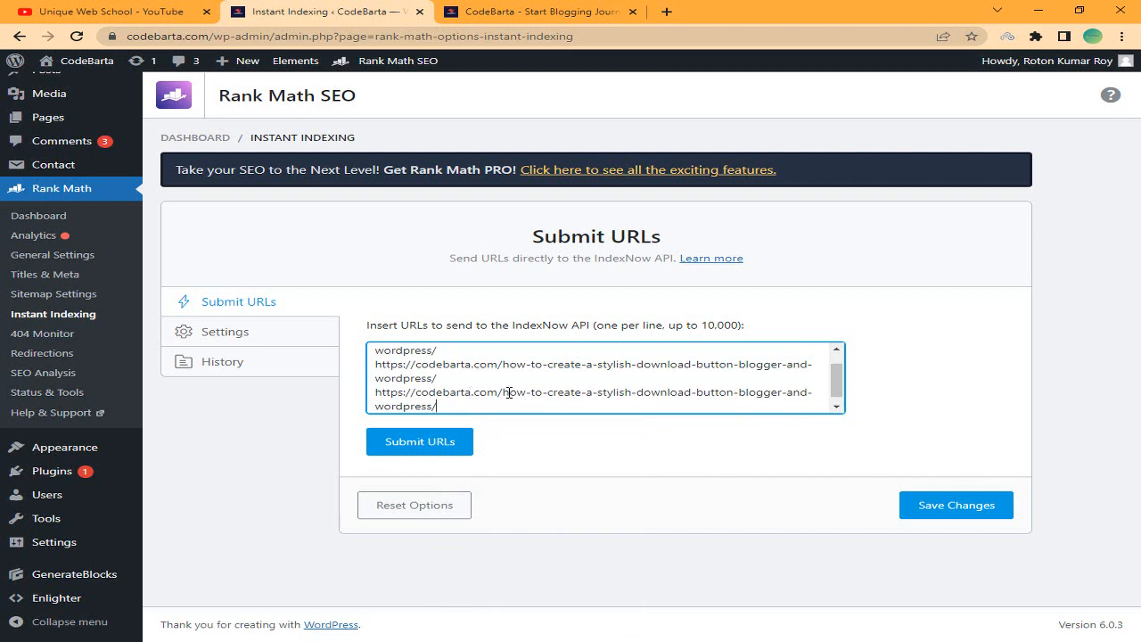
{"action": "left_click_drag", "start_coordinate": [431, 406], "coordinate": [365, 344]}
{"action": "key", "text": "BackSpace"}
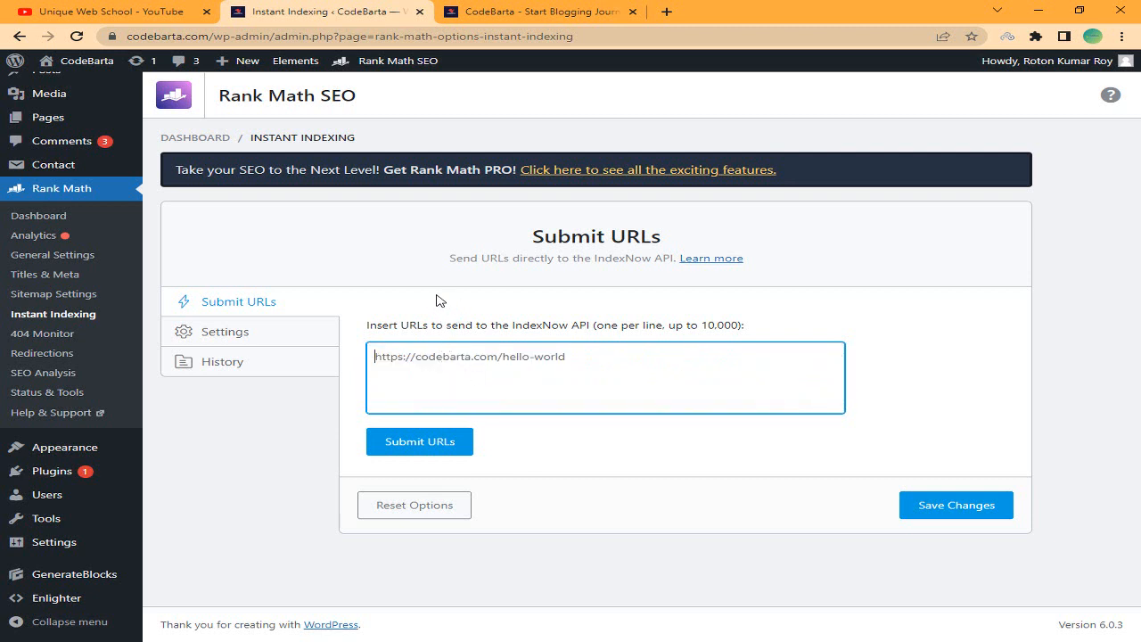
- Open the Instant Indexing settings, enable Media under Auto-Submit Post Types and look at the API Key section
{"action": "left_click", "coordinate": [270, 335]}
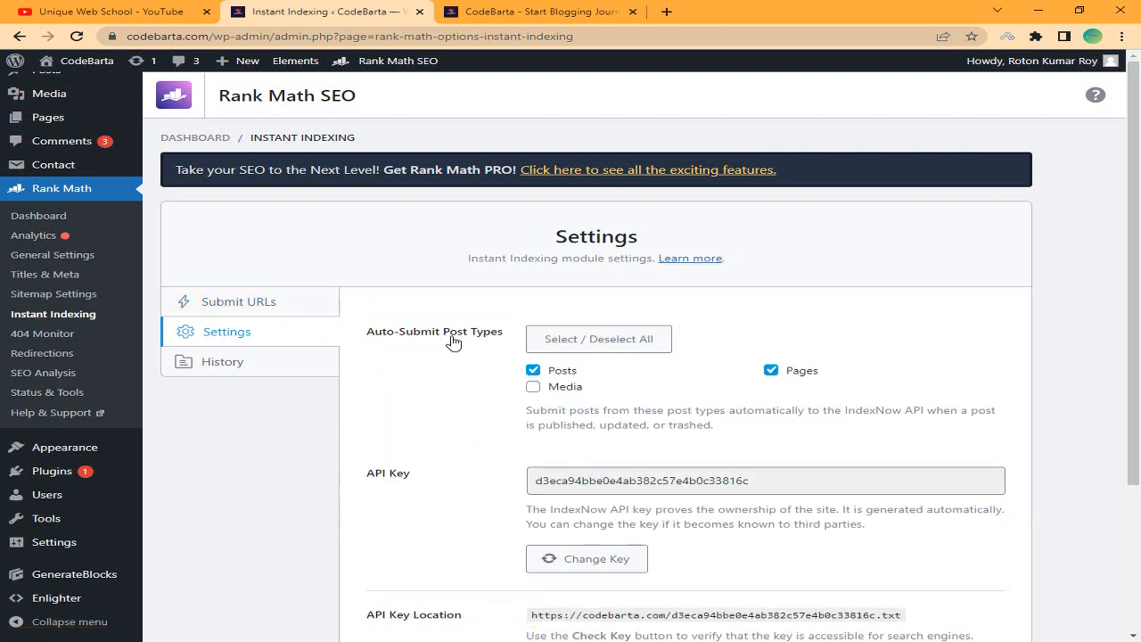
{"action": "left_click", "coordinate": [533, 387]}
{"action": "scroll", "coordinate": [555, 398], "scroll_direction": "down", "scroll_amount": 3}
{"action": "left_click_drag", "start_coordinate": [368, 271], "coordinate": [576, 284]}
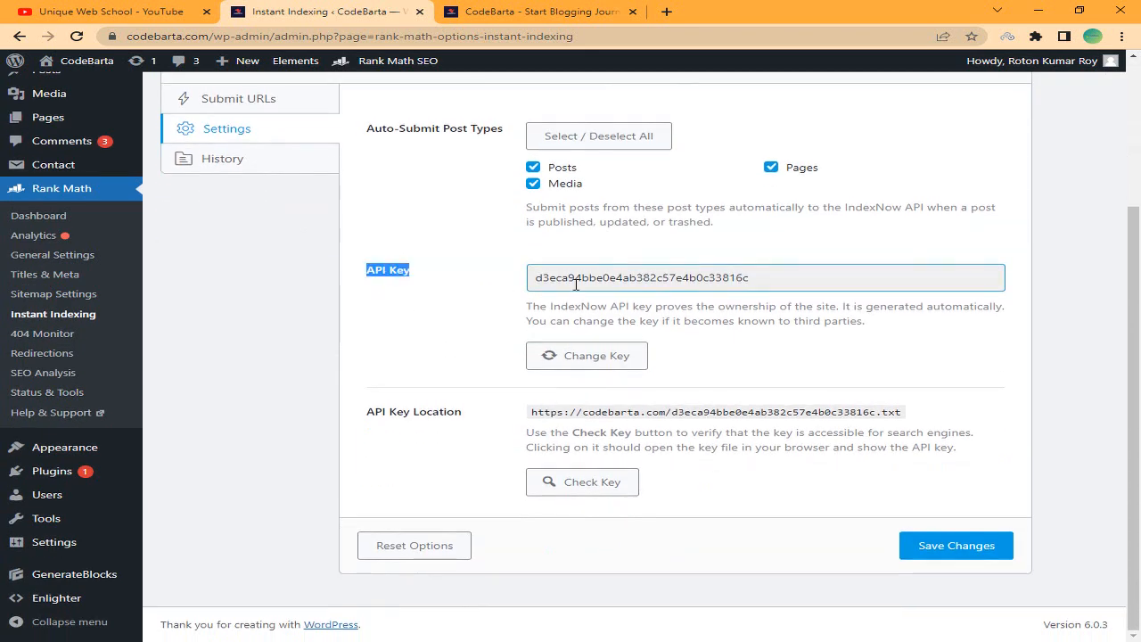